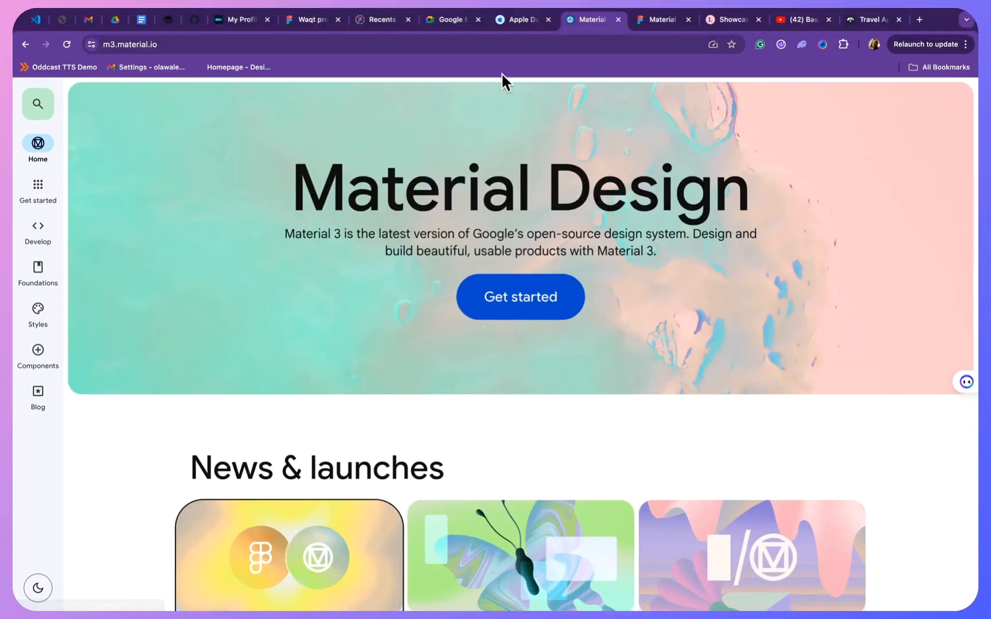
- Review the Apple Design Resources page, the travel app wireframe template, and the Material Design home page with its News & launches section
{"action": "left_click", "coordinate": [523, 21]}
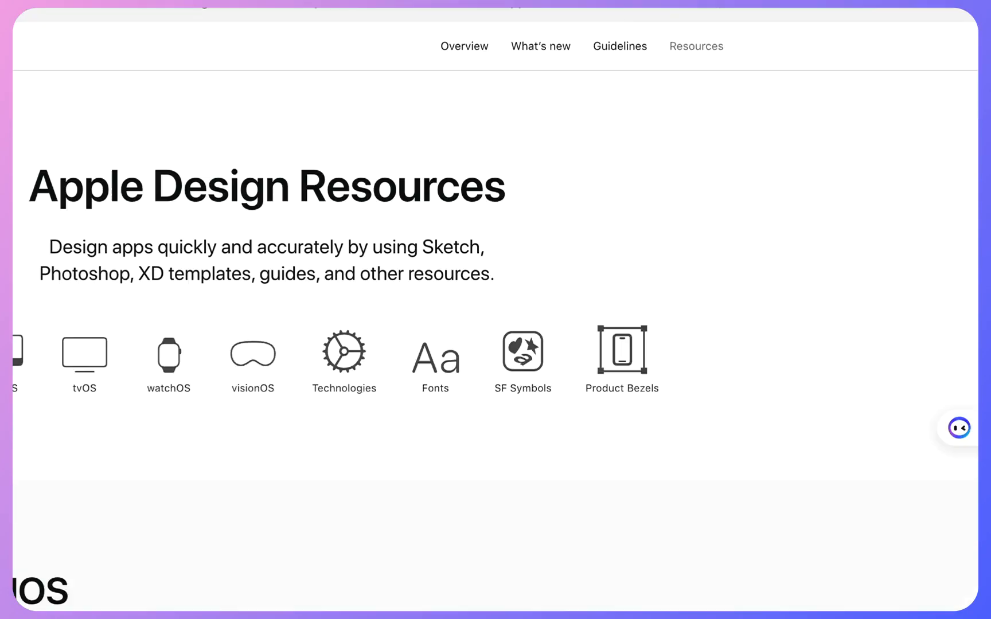
{"action": "left_click", "coordinate": [814, 27]}
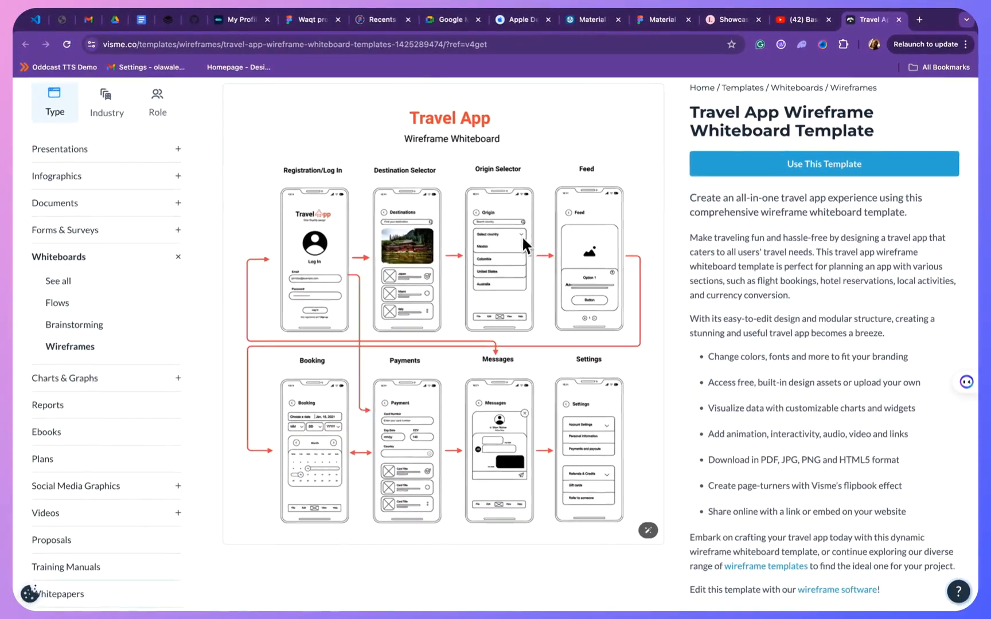
{"action": "left_click", "coordinate": [591, 22]}
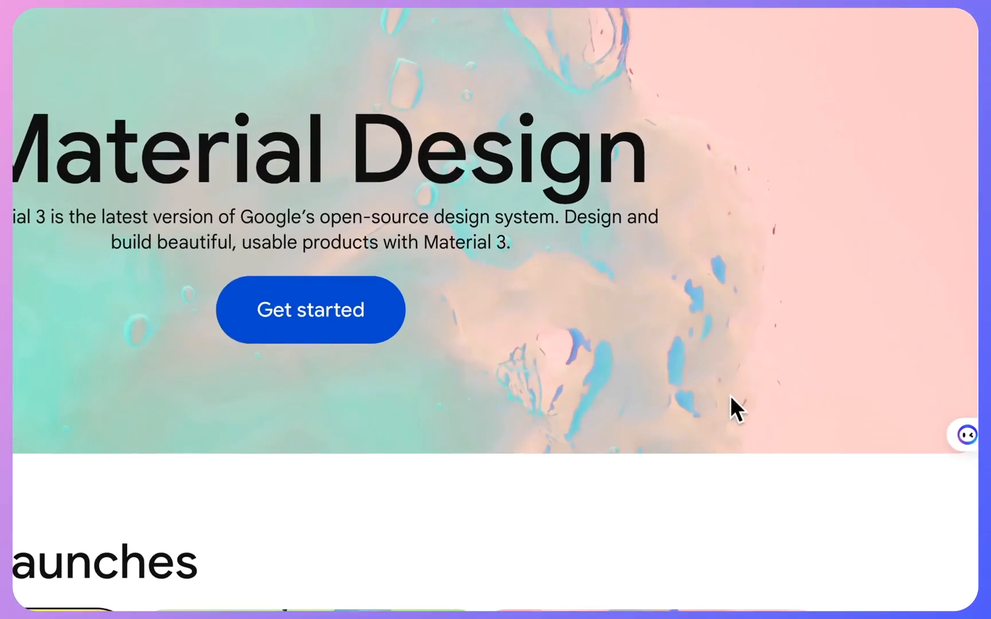
{"action": "left_click", "coordinate": [736, 437]}
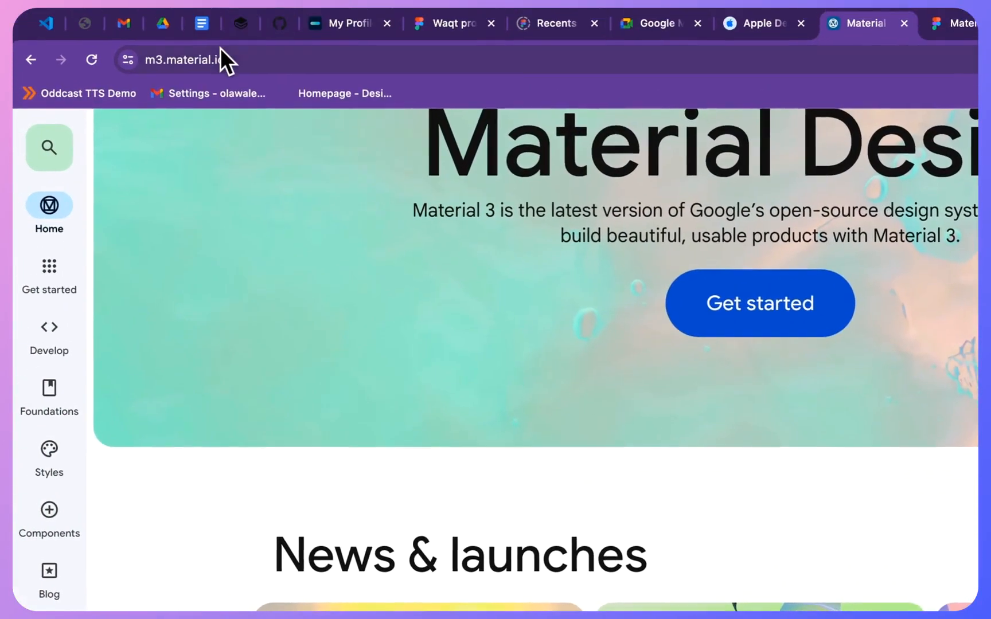
{"action": "left_click", "coordinate": [199, 60]}
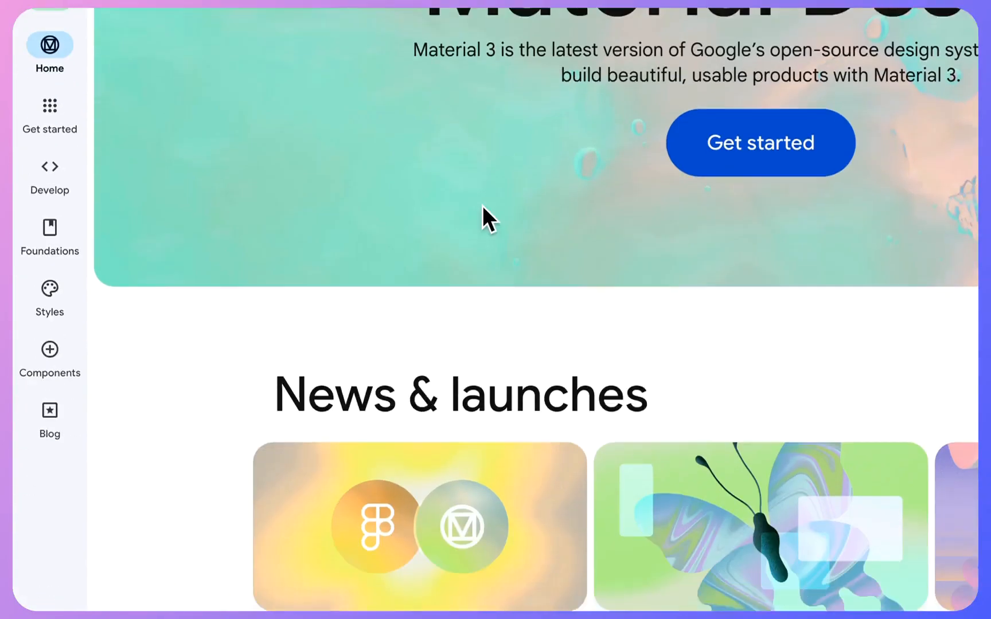
{"action": "left_click", "coordinate": [648, 485]}
{"action": "scroll", "coordinate": [812, 276], "scroll_direction": "down", "scroll_amount": 15}
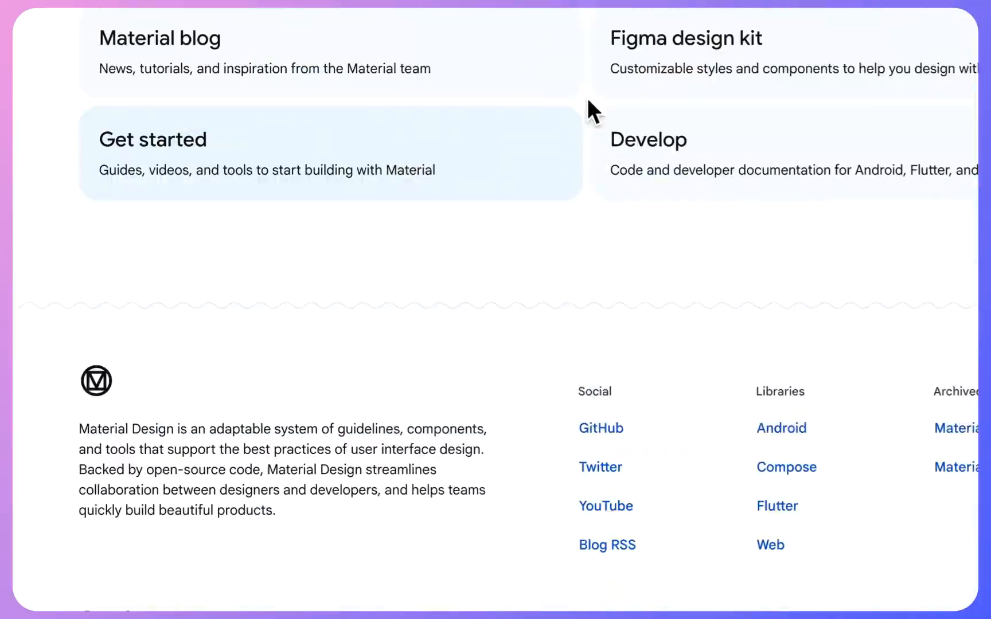
{"action": "scroll", "coordinate": [588, 98], "scroll_direction": "up", "scroll_amount": 15}
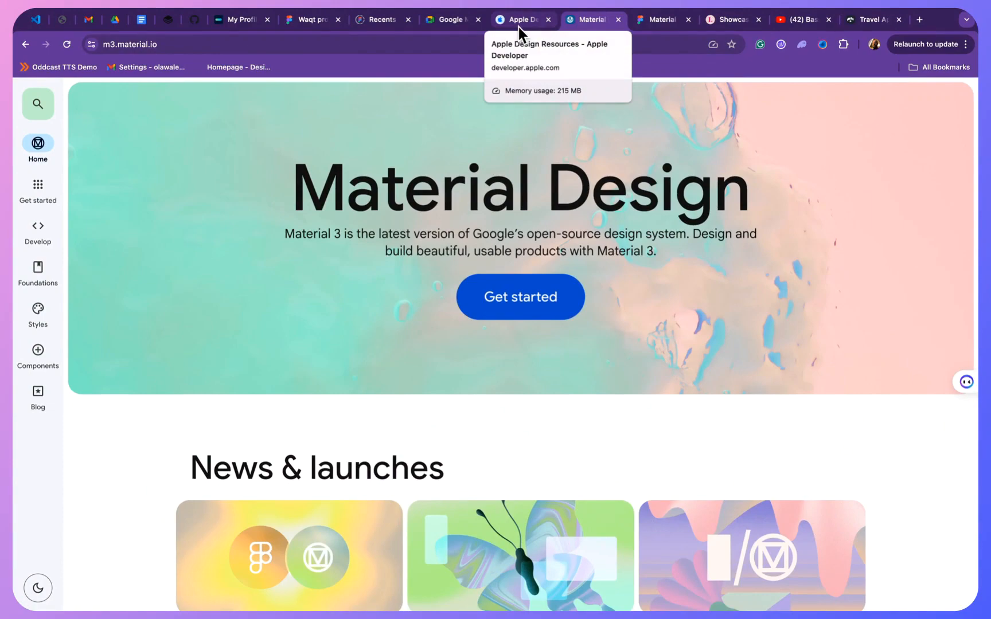
- Open the Figma version of the iOS 17 and iPadOS 17 Design Templates from Apple Design Resources
{"action": "left_click", "coordinate": [519, 23]}
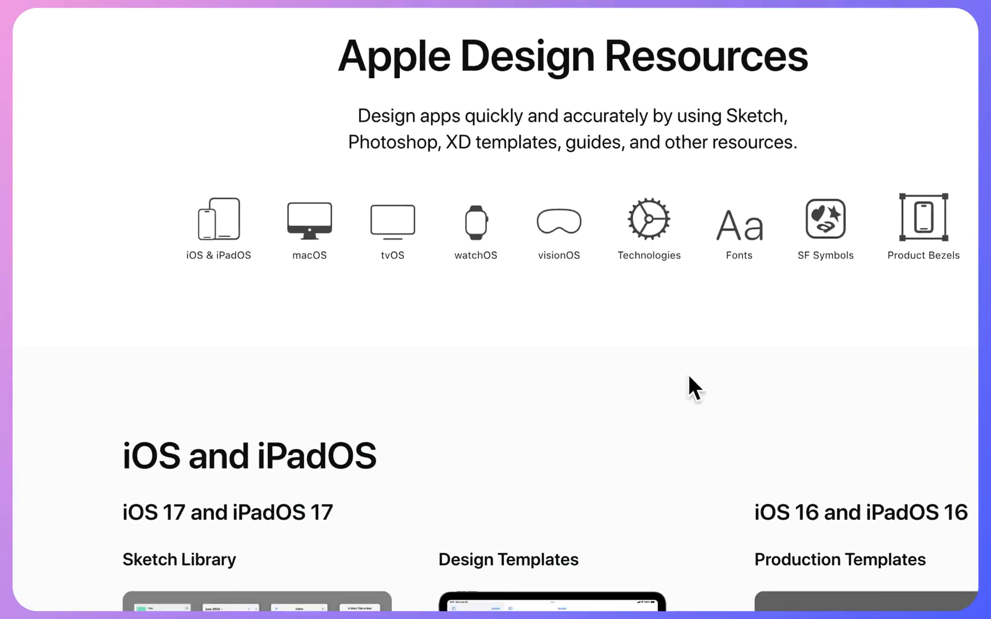
{"action": "scroll", "coordinate": [677, 290], "scroll_direction": "down", "scroll_amount": 3}
{"action": "scroll", "coordinate": [699, 217], "scroll_direction": "up", "scroll_amount": 5}
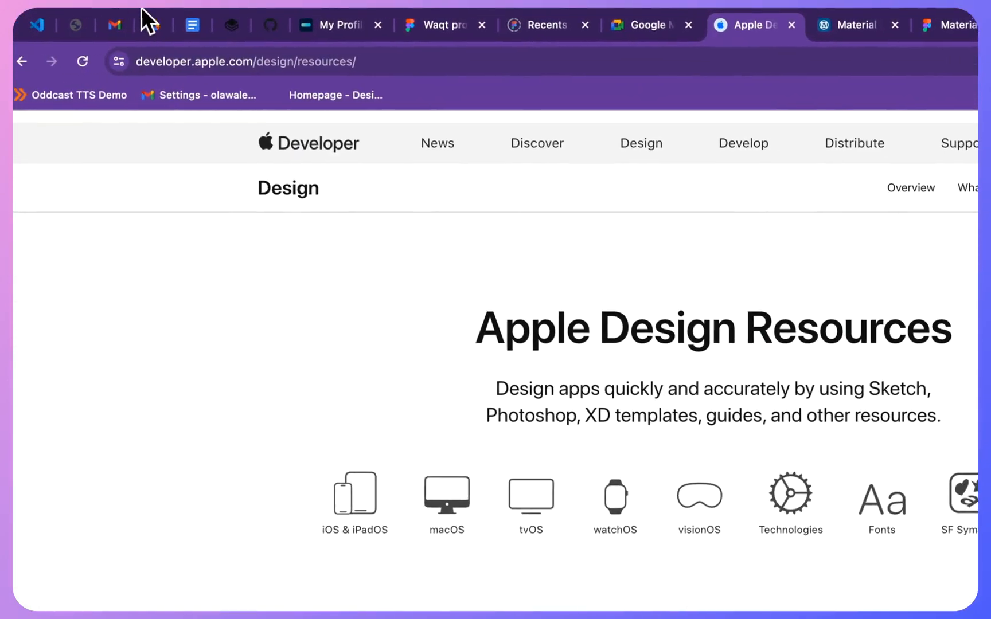
{"action": "left_click", "coordinate": [202, 59]}
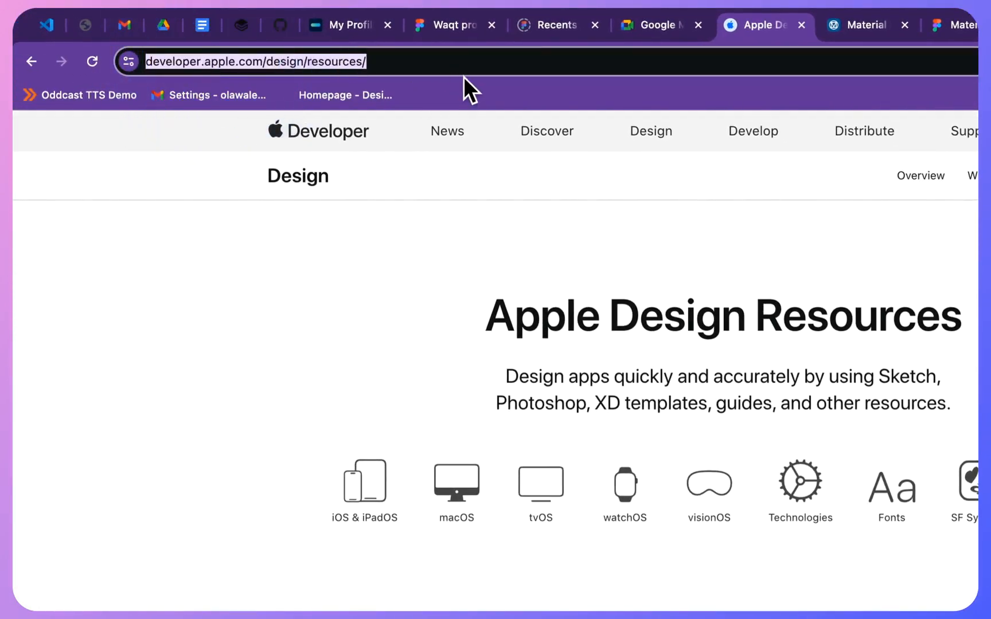
{"action": "left_click", "coordinate": [724, 431]}
{"action": "scroll", "coordinate": [728, 367], "scroll_direction": "down", "scroll_amount": 5}
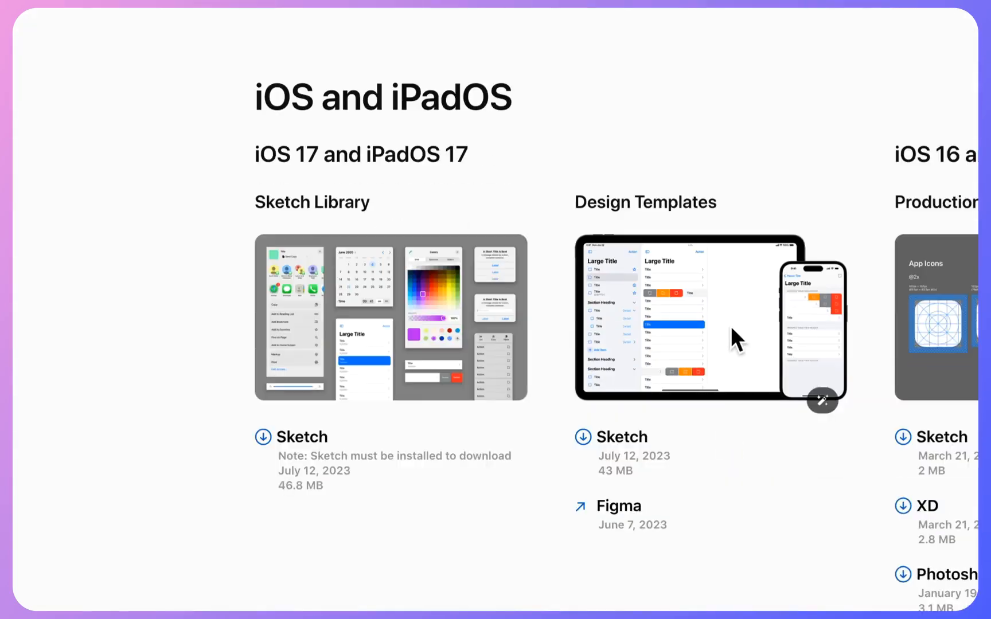
{"action": "scroll", "coordinate": [720, 312], "scroll_direction": "down", "scroll_amount": 2}
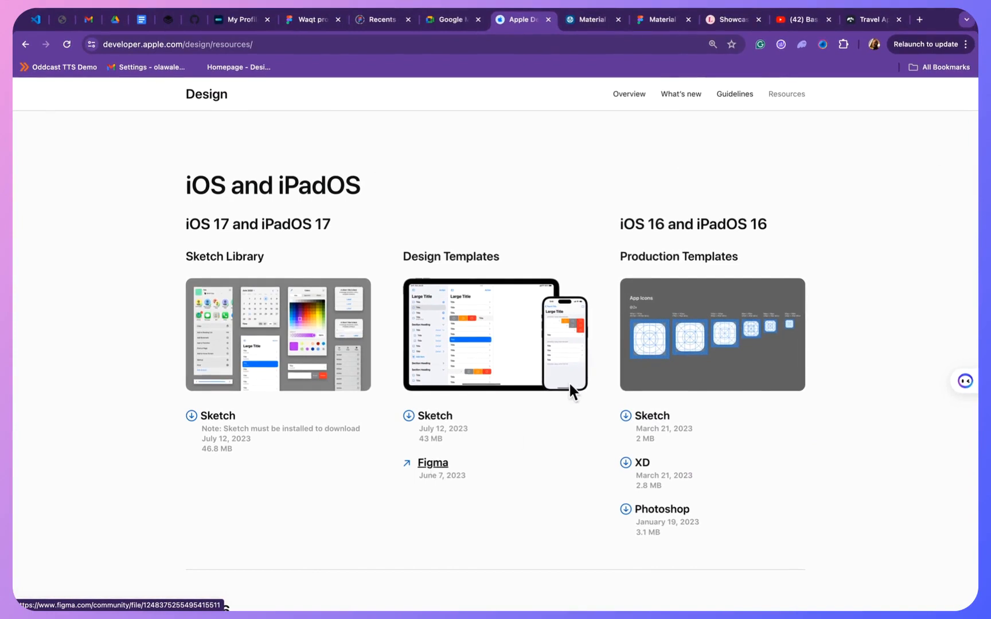
{"action": "left_click", "coordinate": [443, 463]}
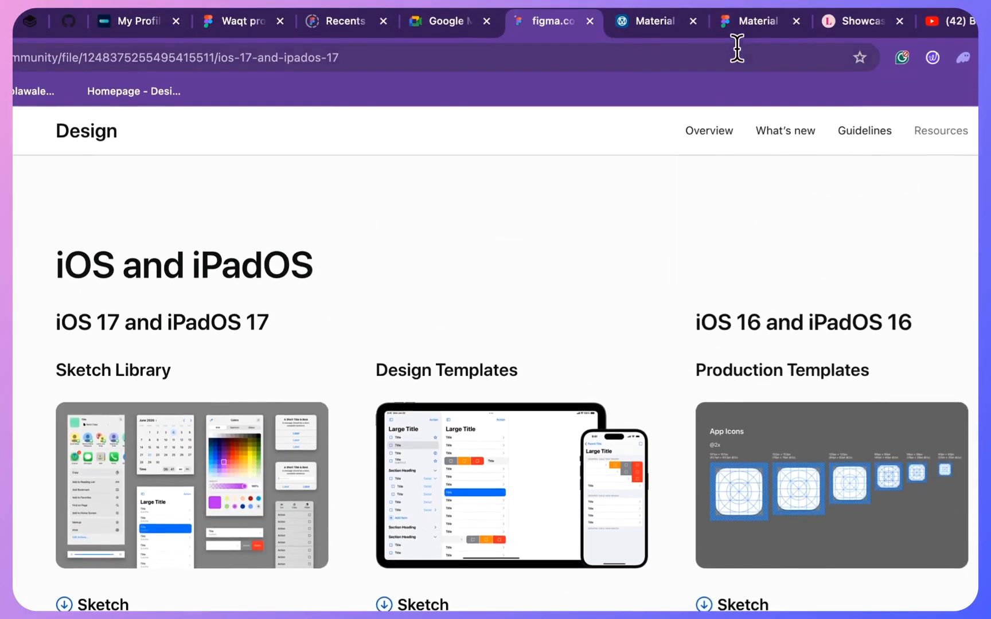
- Open the Figma design kit from Material Design's News & launches and close the duplicate Material kit page
{"action": "left_click", "coordinate": [662, 32]}
{"action": "left_click", "coordinate": [699, 416]}
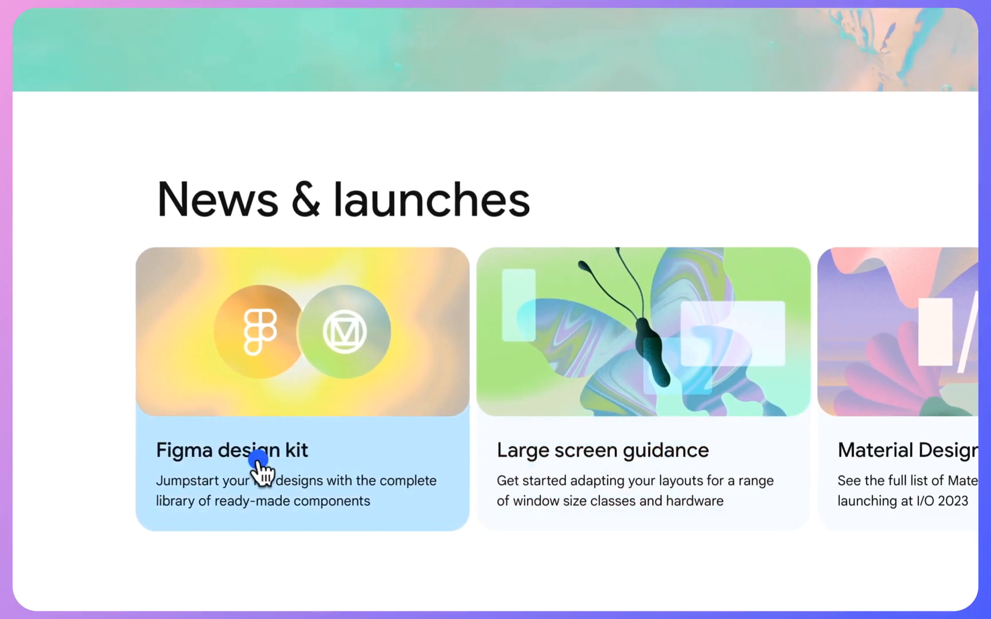
{"action": "left_click", "coordinate": [261, 473]}
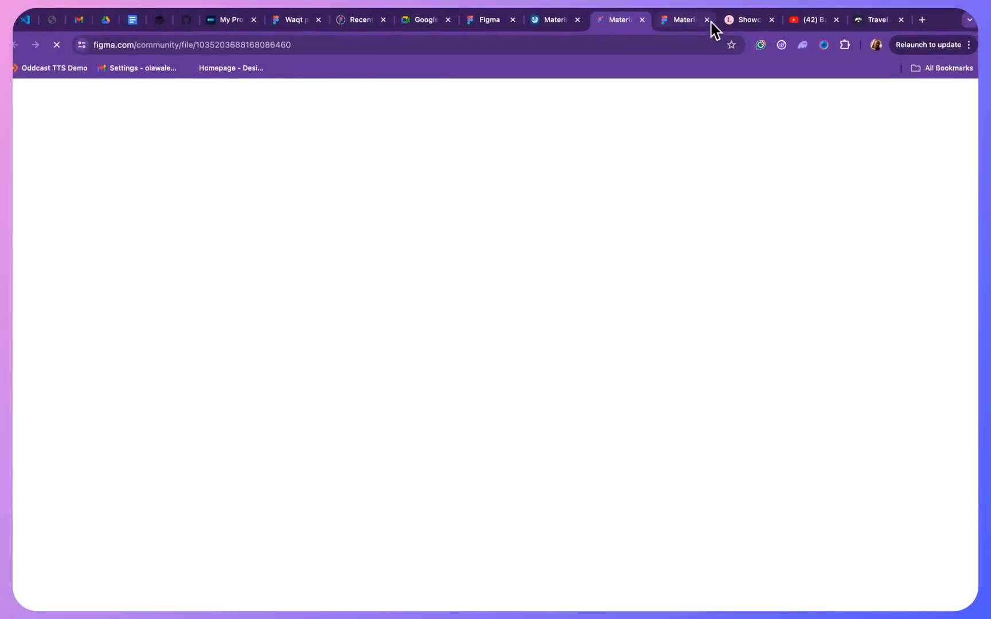
{"action": "left_click", "coordinate": [708, 19]}
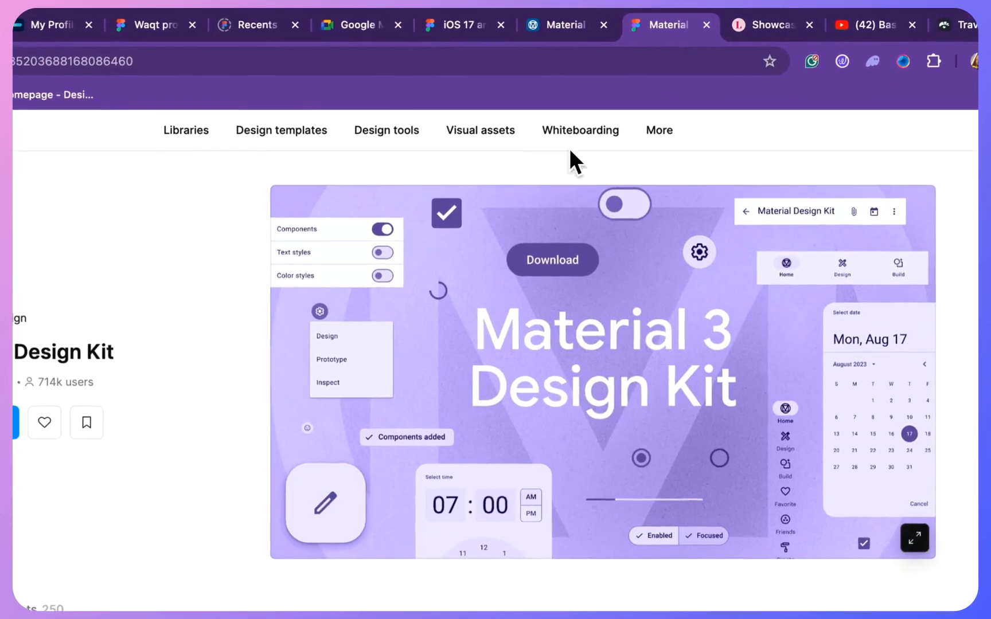
- Return to the iOS 17 and iPadOS 17 community page and open that design file in Figma
{"action": "left_click", "coordinate": [558, 23]}
{"action": "left_click", "coordinate": [481, 30]}
{"action": "left_click", "coordinate": [308, 421]}
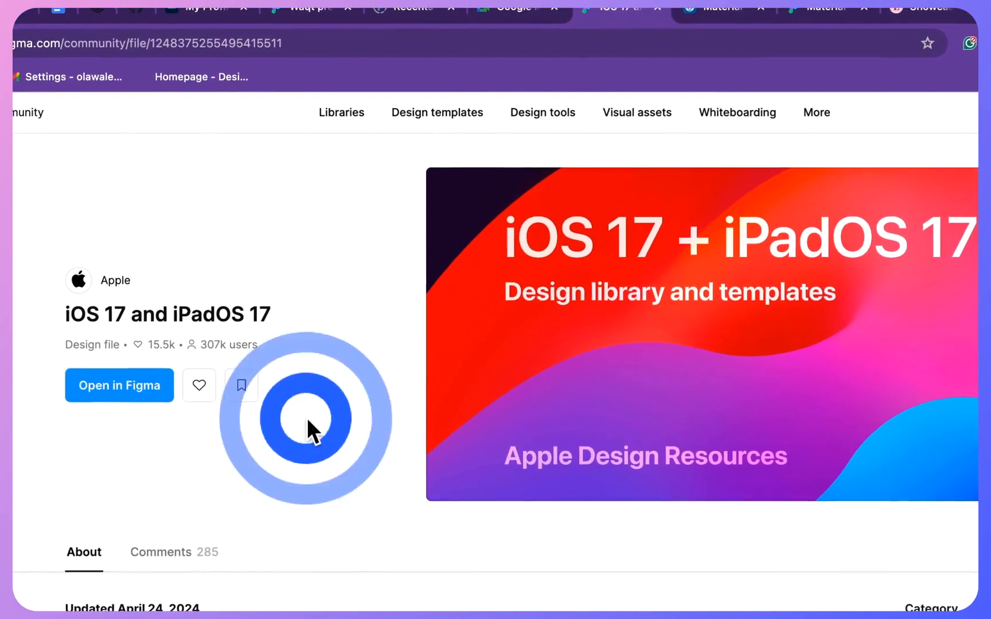
{"action": "left_click", "coordinate": [164, 387]}
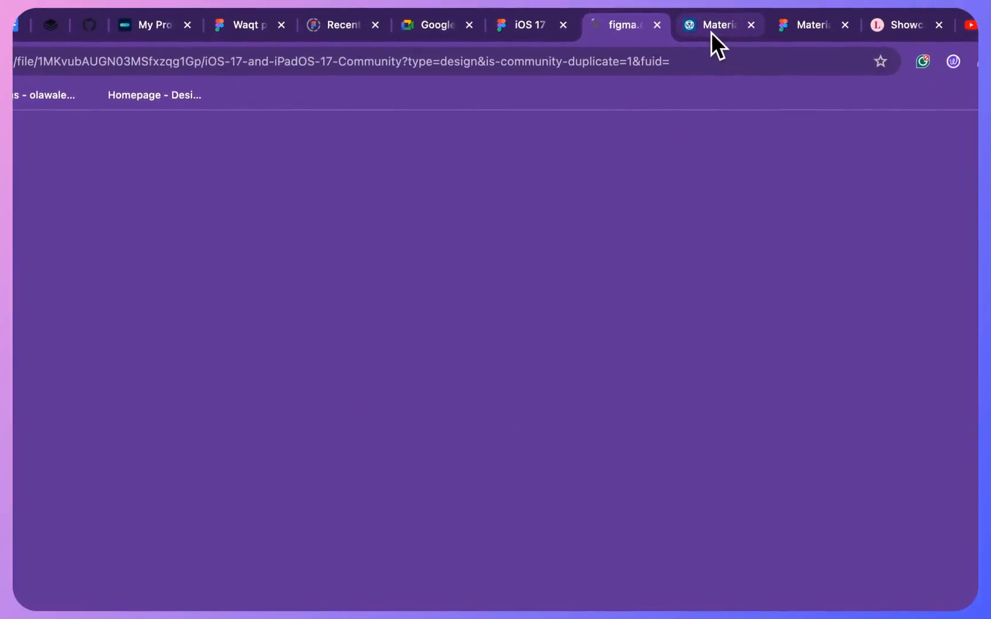
- Go to the Material 3 Design Kit community page and open the kit in Figma
{"action": "left_click", "coordinate": [824, 12]}
{"action": "left_click", "coordinate": [812, 24]}
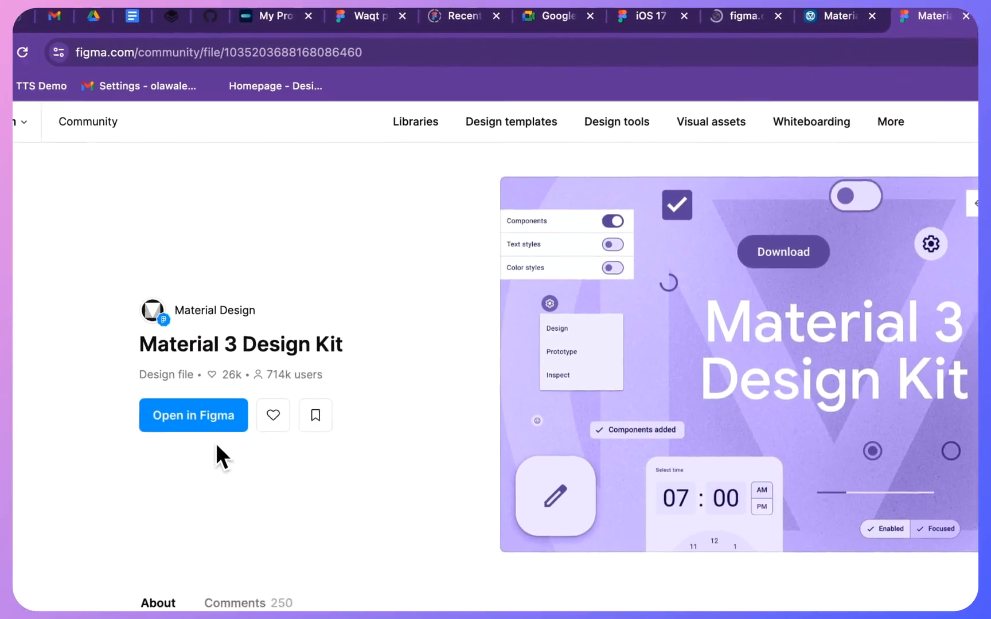
{"action": "left_click", "coordinate": [253, 411]}
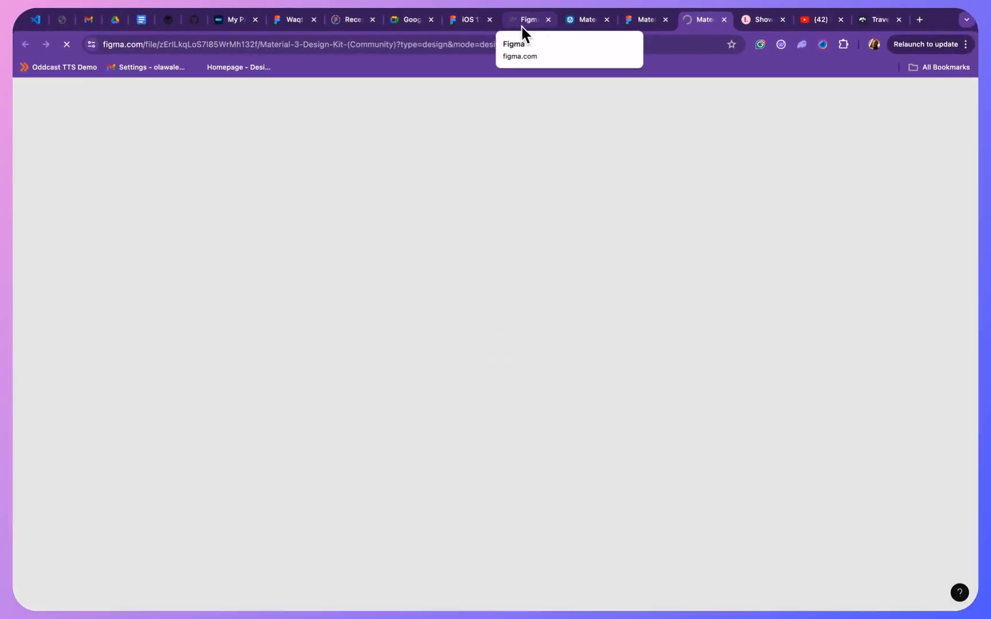
{"action": "left_click", "coordinate": [522, 27]}
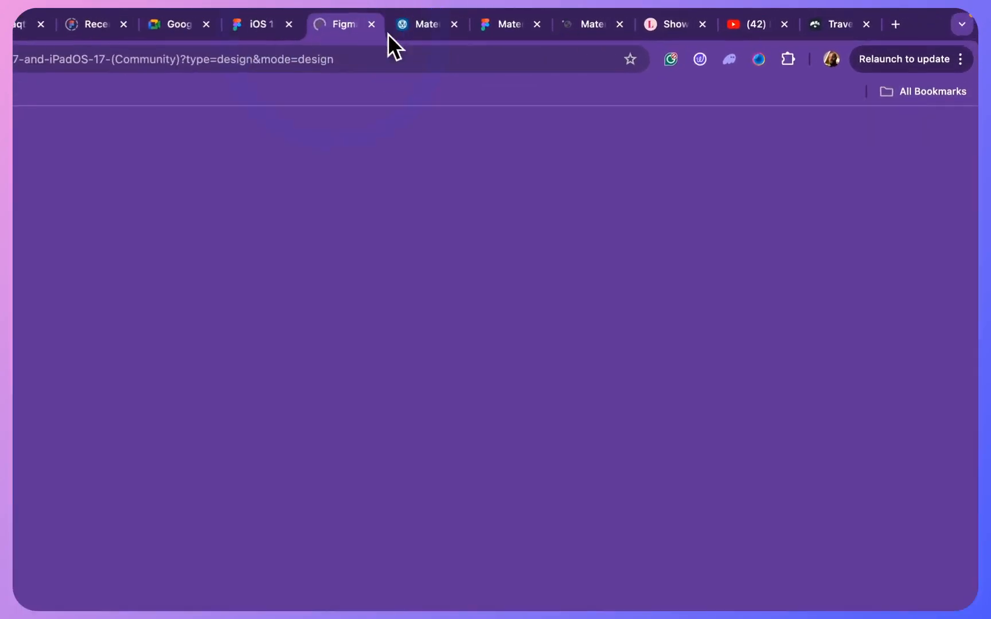
{"action": "left_click", "coordinate": [570, 24]}
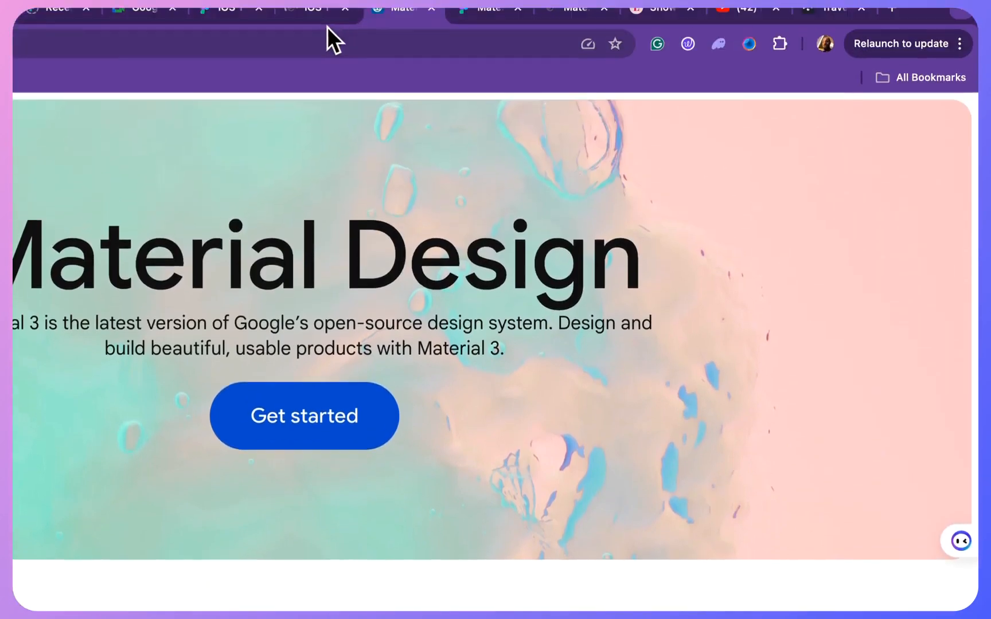
{"action": "left_click", "coordinate": [295, 25]}
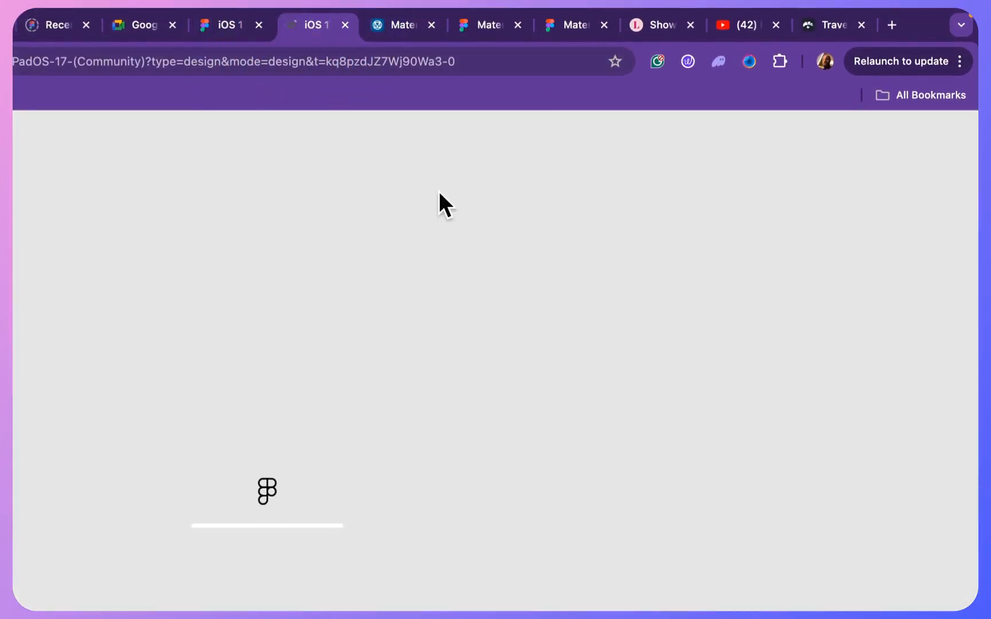
{"action": "left_click", "coordinate": [562, 23]}
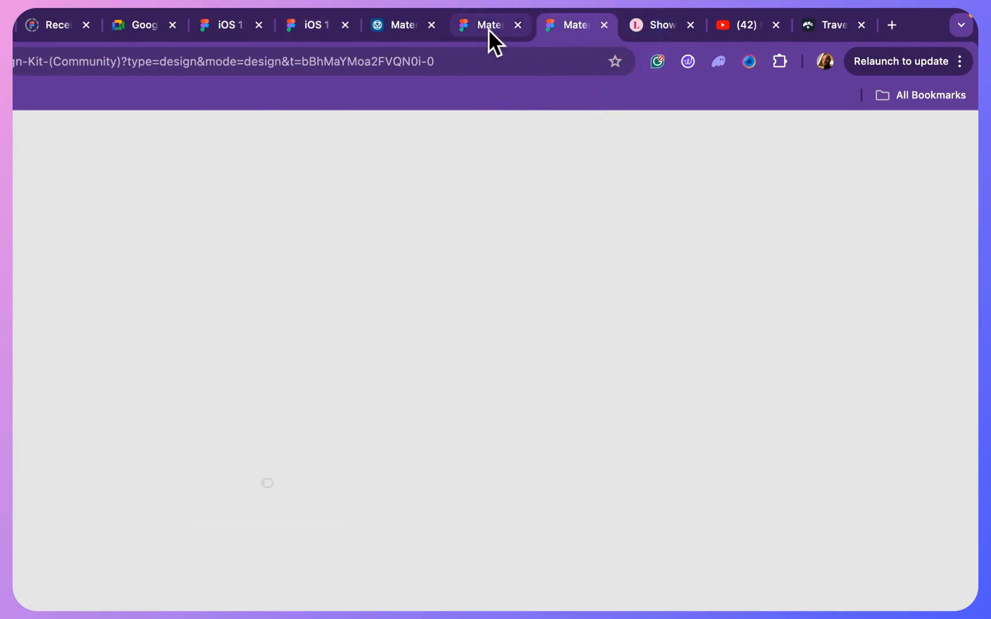
{"action": "left_click", "coordinate": [487, 30]}
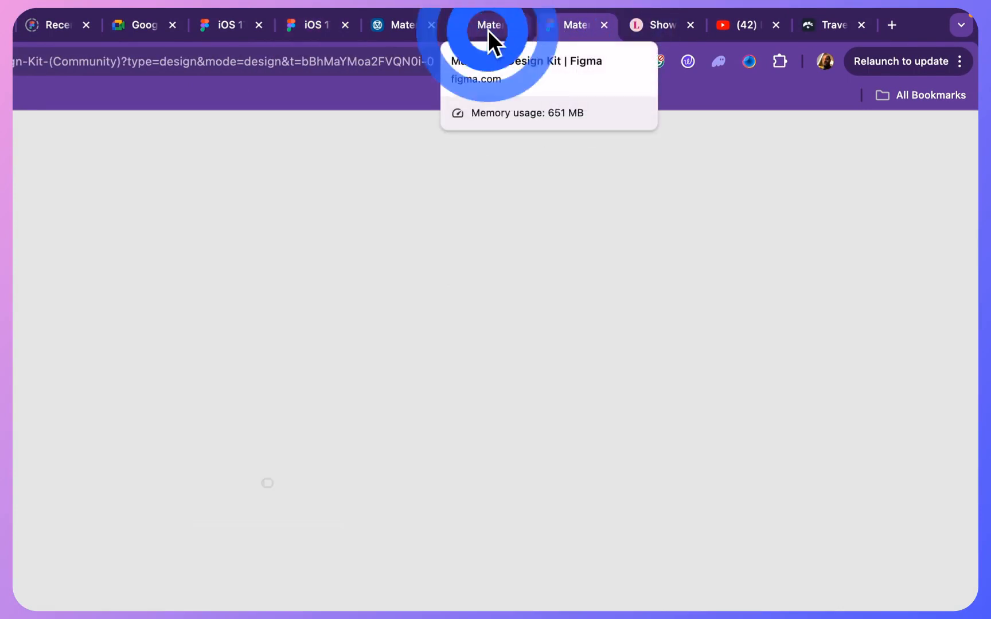
- Show the Components page of the Material 3 Design Kit (Community) file
{"action": "left_click", "coordinate": [574, 36]}
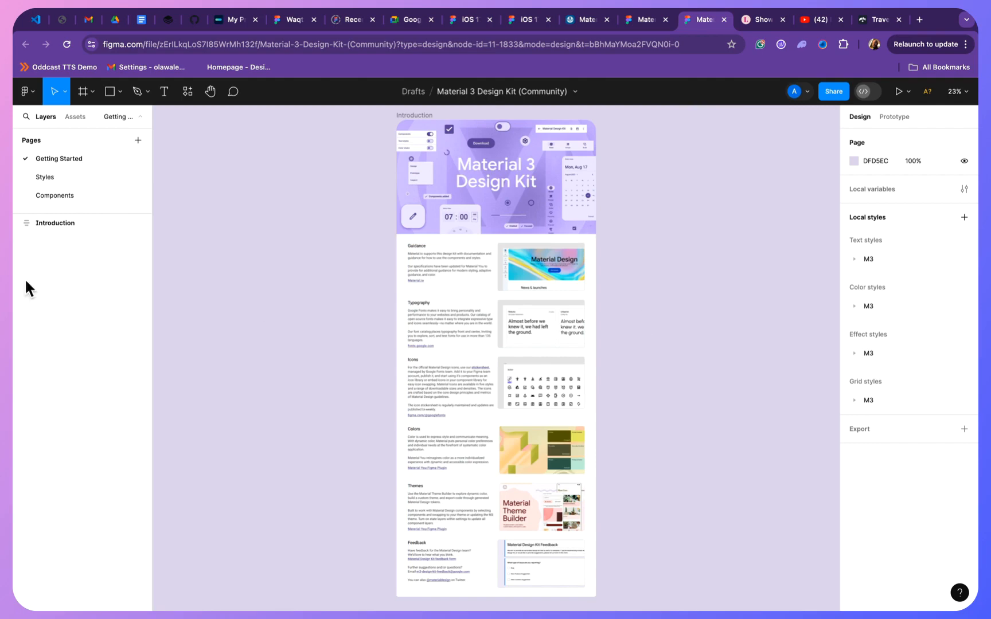
{"action": "left_click", "coordinate": [71, 193]}
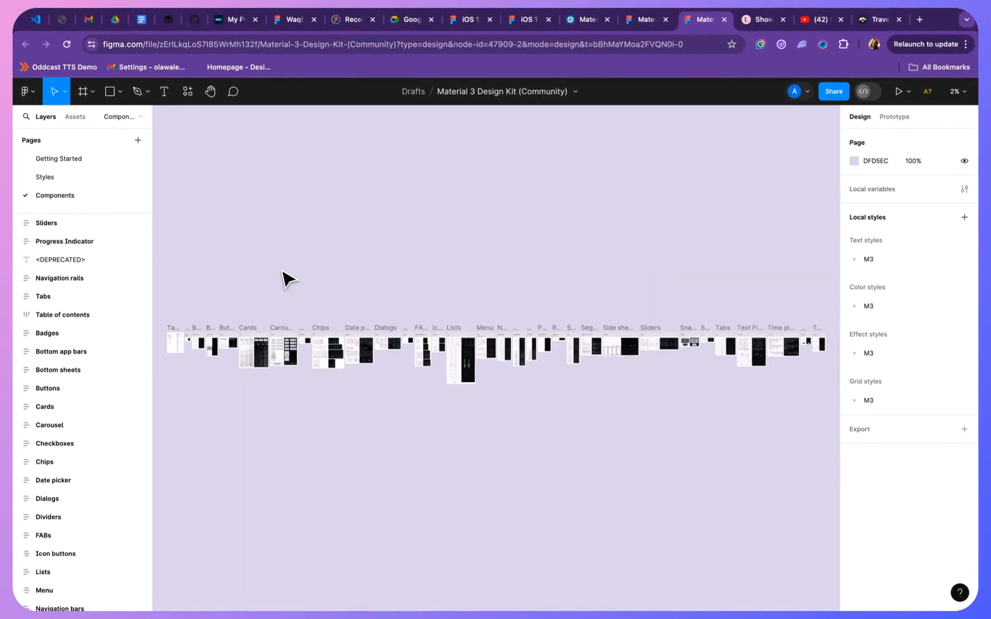
{"action": "left_click", "coordinate": [253, 369]}
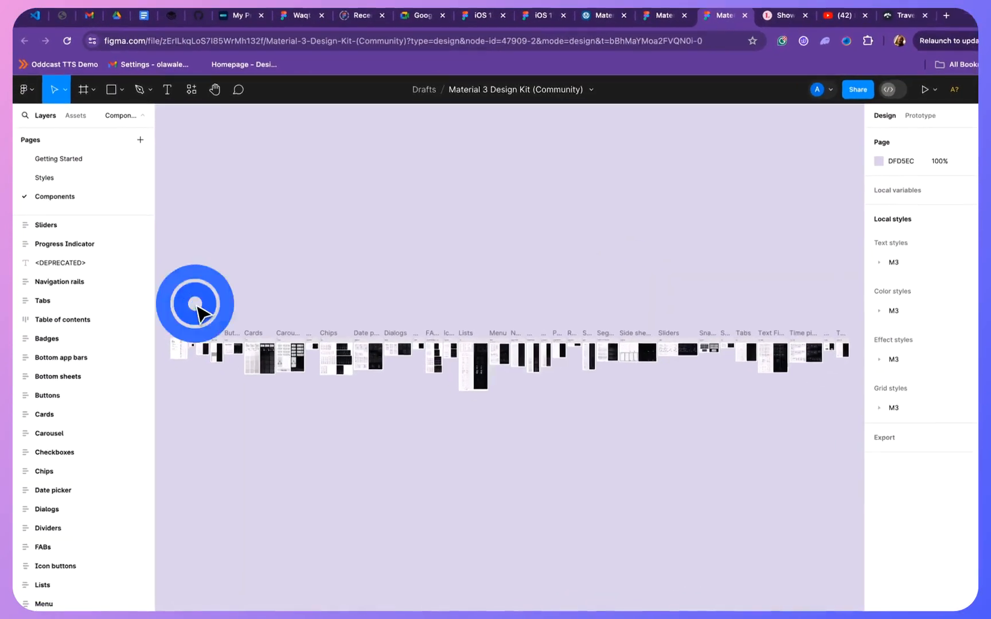
- Examine the table of contents, badges, bottom app bars and bottom sheets in the kit's components
{"action": "scroll", "coordinate": [216, 350], "scroll_direction": "up", "scroll_amount": 5}
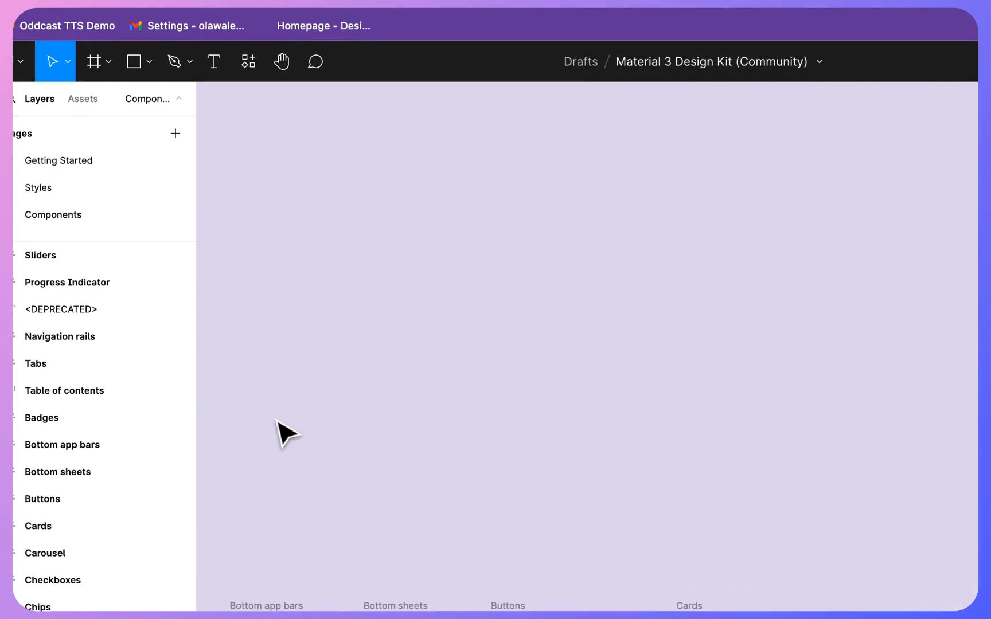
{"action": "scroll", "coordinate": [285, 434], "scroll_direction": "down", "scroll_amount": 5}
{"action": "scroll", "coordinate": [285, 434], "scroll_direction": "left", "scroll_amount": 5}
{"action": "scroll", "coordinate": [281, 402], "scroll_direction": "up", "scroll_amount": 5}
{"action": "scroll", "coordinate": [500, 321], "scroll_direction": "down", "scroll_amount": 4}
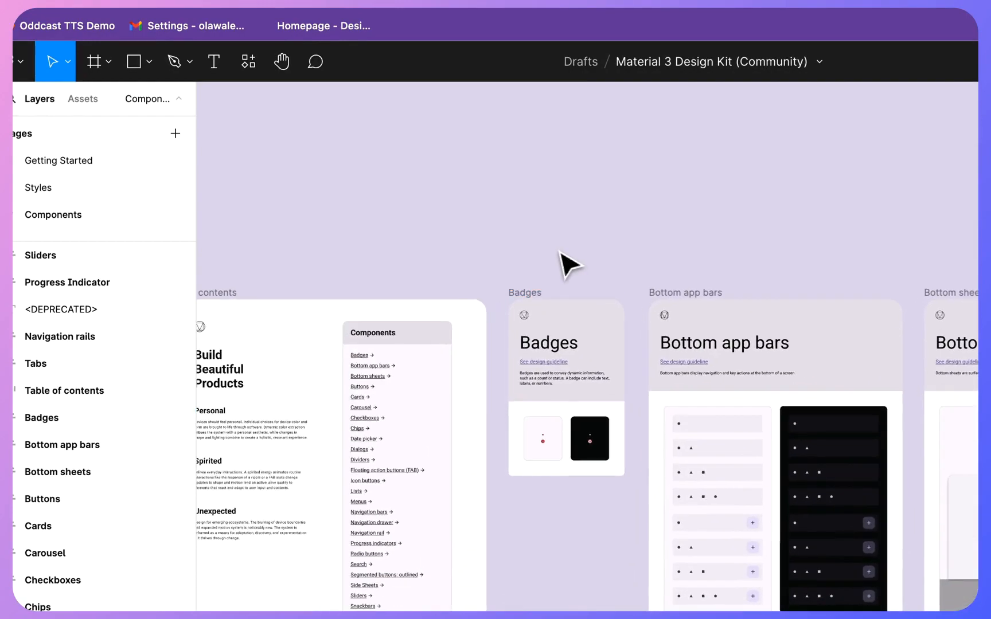
{"action": "scroll", "coordinate": [560, 253], "scroll_direction": "up", "scroll_amount": 4}
{"action": "scroll", "coordinate": [560, 253], "scroll_direction": "down", "scroll_amount": 3}
{"action": "scroll", "coordinate": [841, 197], "scroll_direction": "right", "scroll_amount": 4}
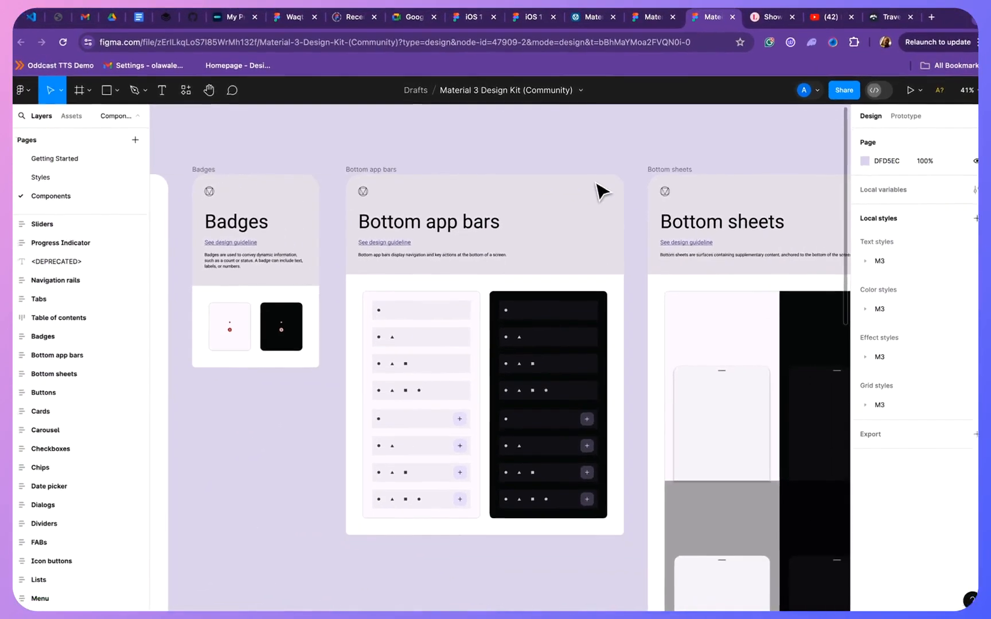
- Examine the button, card and carousel components of the Material 3 kit up close
{"action": "scroll", "coordinate": [601, 191], "scroll_direction": "right", "scroll_amount": 10}
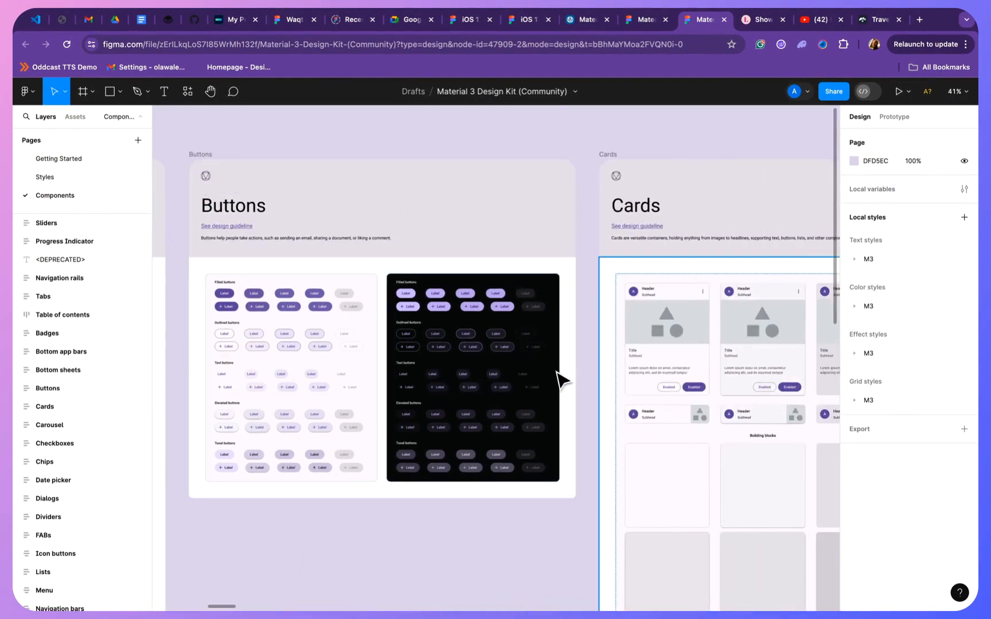
{"action": "scroll", "coordinate": [560, 381], "scroll_direction": "right", "scroll_amount": 6}
{"action": "scroll", "coordinate": [560, 378], "scroll_direction": "right", "scroll_amount": 1}
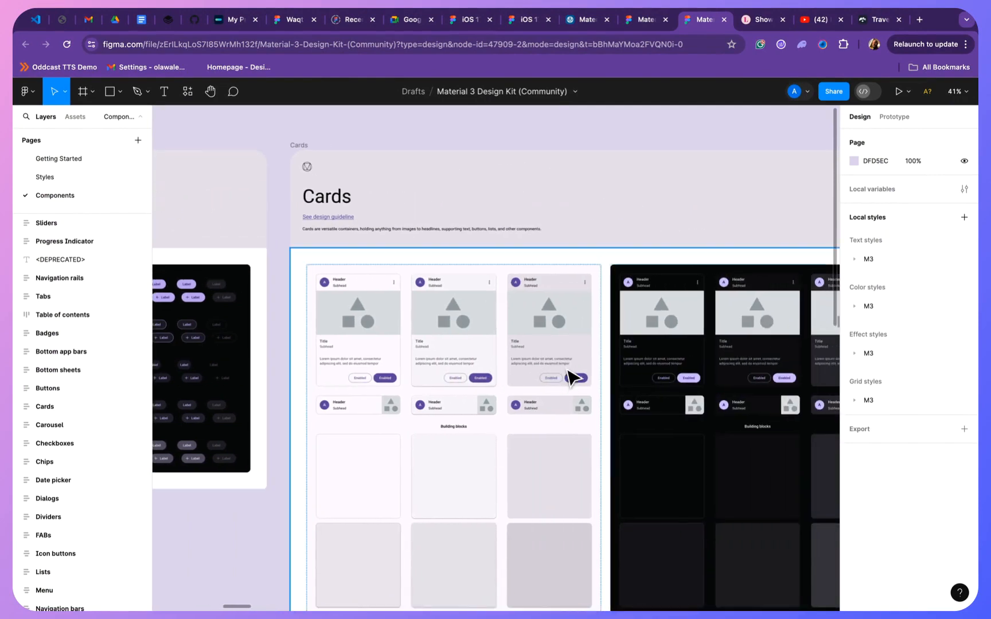
{"action": "scroll", "coordinate": [469, 371], "scroll_direction": "up", "scroll_amount": 5}
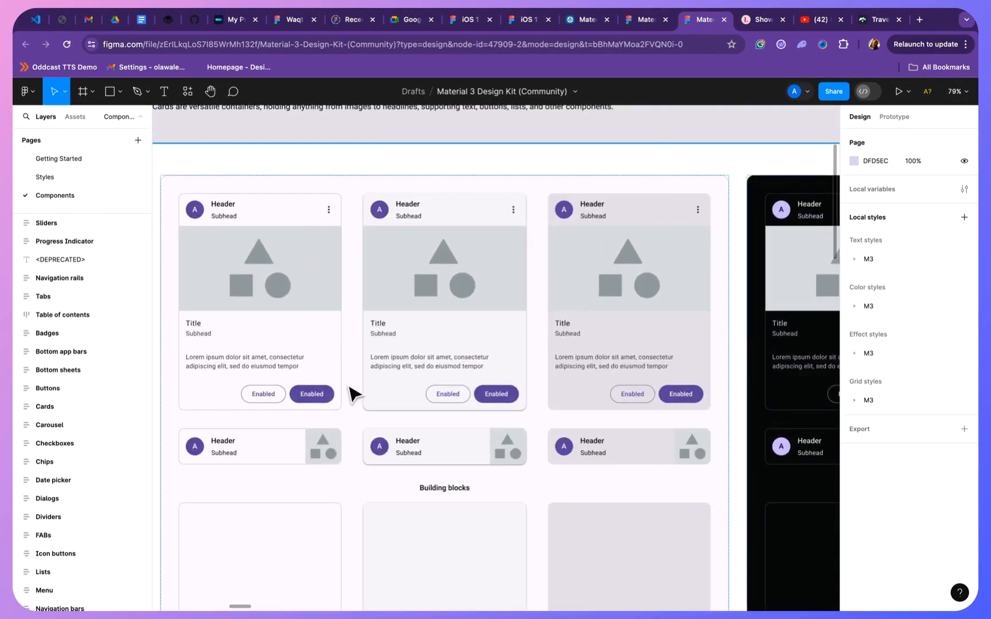
{"action": "scroll", "coordinate": [351, 393], "scroll_direction": "down", "scroll_amount": 3}
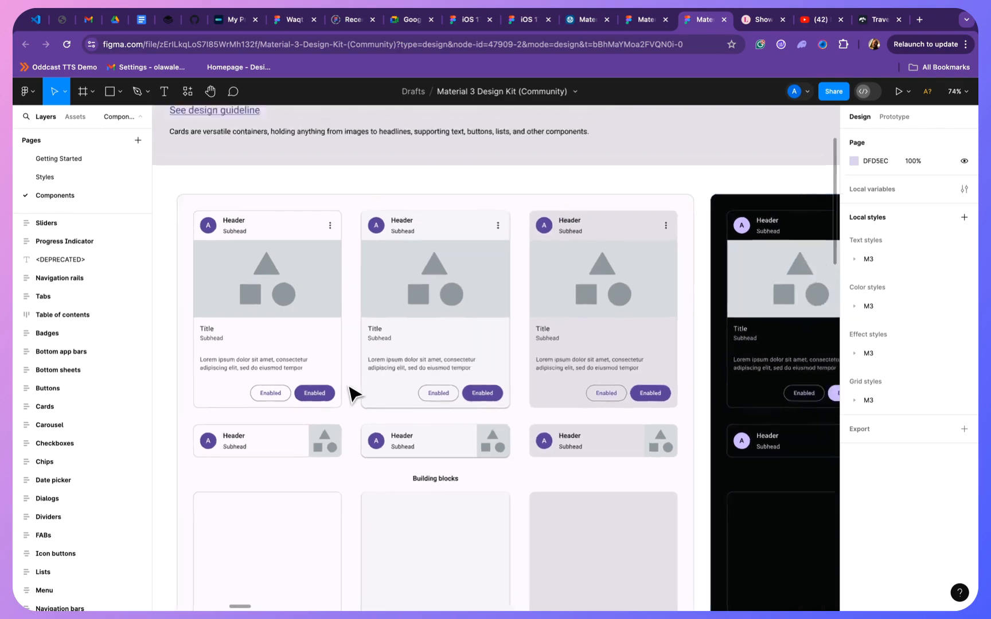
{"action": "scroll", "coordinate": [452, 380], "scroll_direction": "right", "scroll_amount": 6}
{"action": "scroll", "coordinate": [528, 310], "scroll_direction": "right", "scroll_amount": 10}
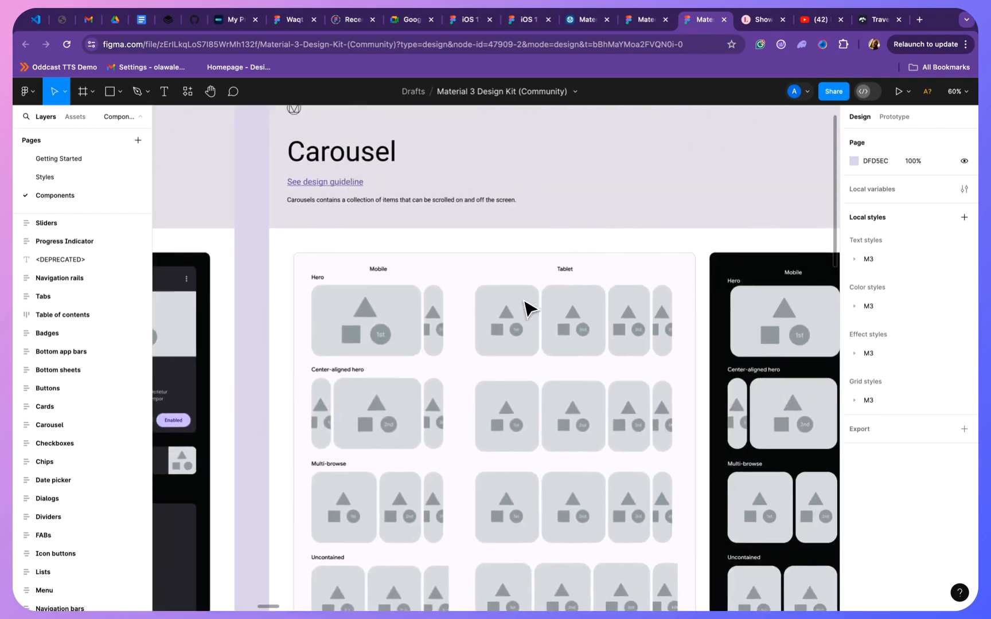
- Examine the Material 3 kit's components from chips and date pickers through dialogs and floating action buttons to lists
{"action": "scroll", "coordinate": [597, 326], "scroll_direction": "left", "scroll_amount": 3}
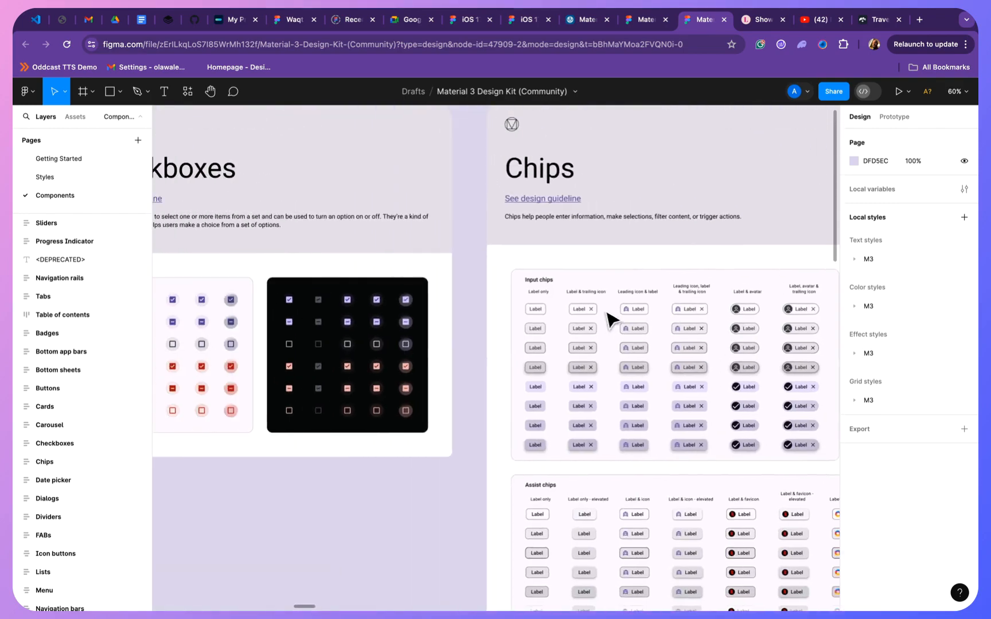
{"action": "scroll", "coordinate": [625, 310], "scroll_direction": "right", "scroll_amount": 12}
{"action": "left_click", "coordinate": [453, 327]}
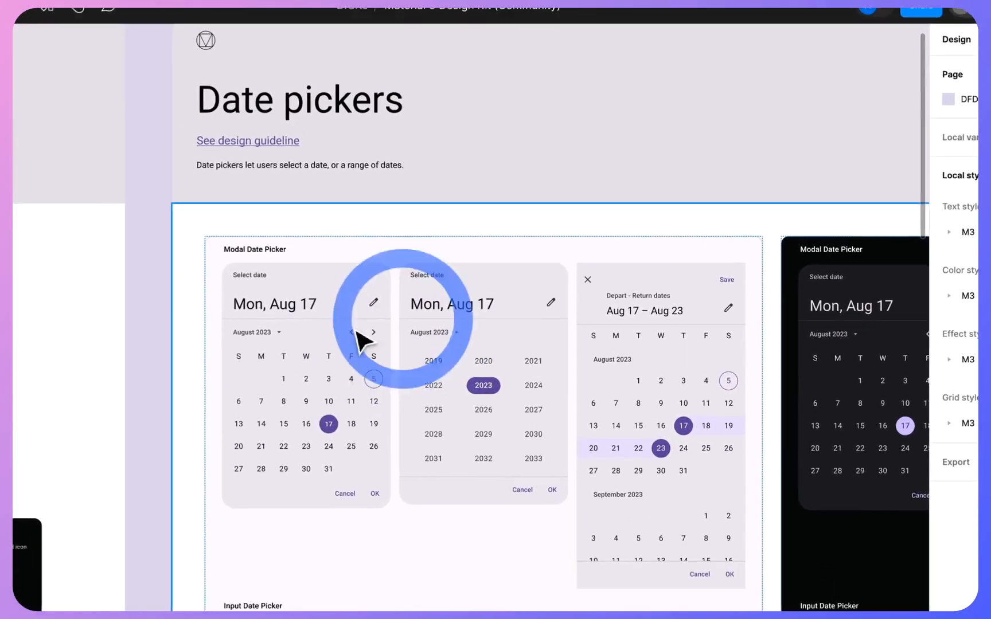
{"action": "scroll", "coordinate": [562, 314], "scroll_direction": "right", "scroll_amount": 10}
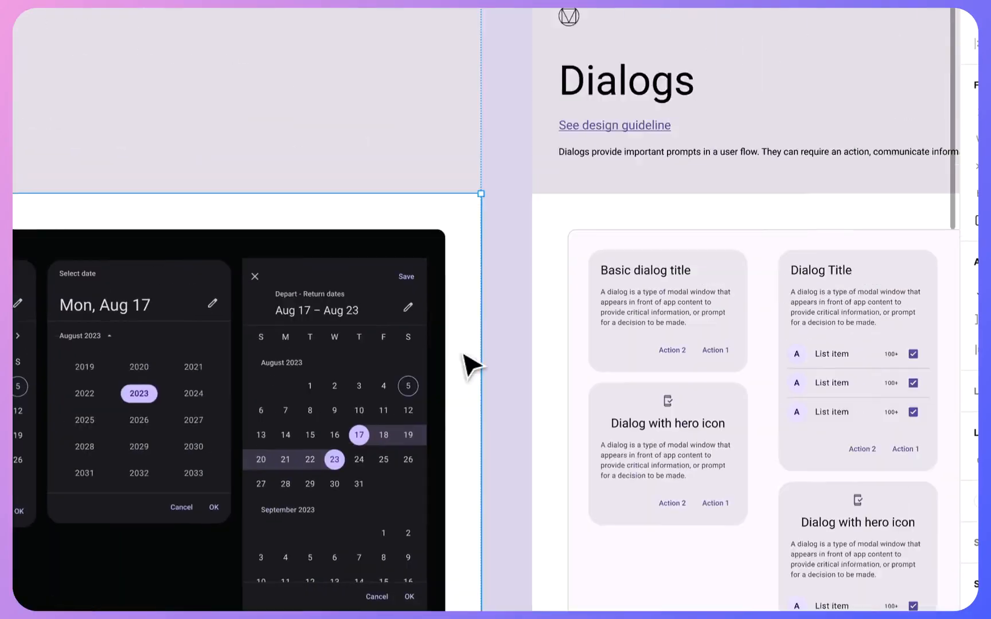
{"action": "scroll", "coordinate": [471, 365], "scroll_direction": "right", "scroll_amount": 15}
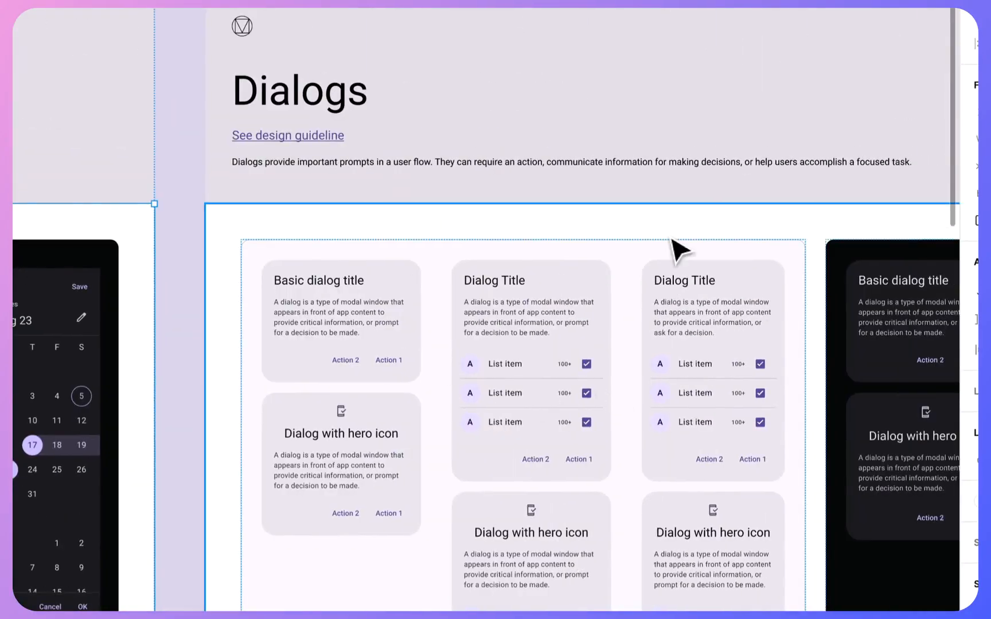
{"action": "scroll", "coordinate": [468, 324], "scroll_direction": "right", "scroll_amount": 10}
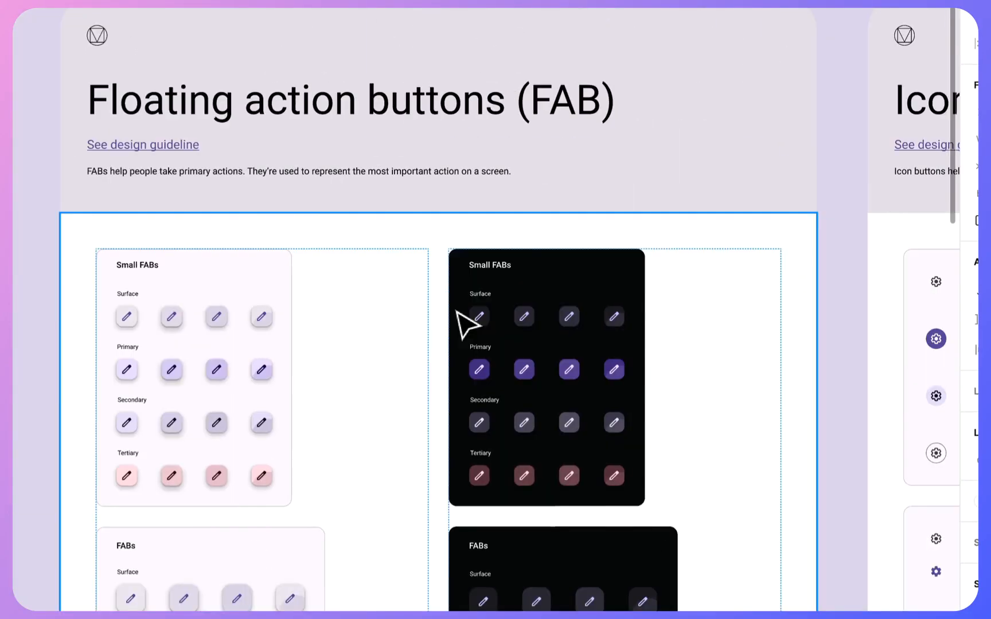
{"action": "scroll", "coordinate": [468, 324], "scroll_direction": "right", "scroll_amount": 20}
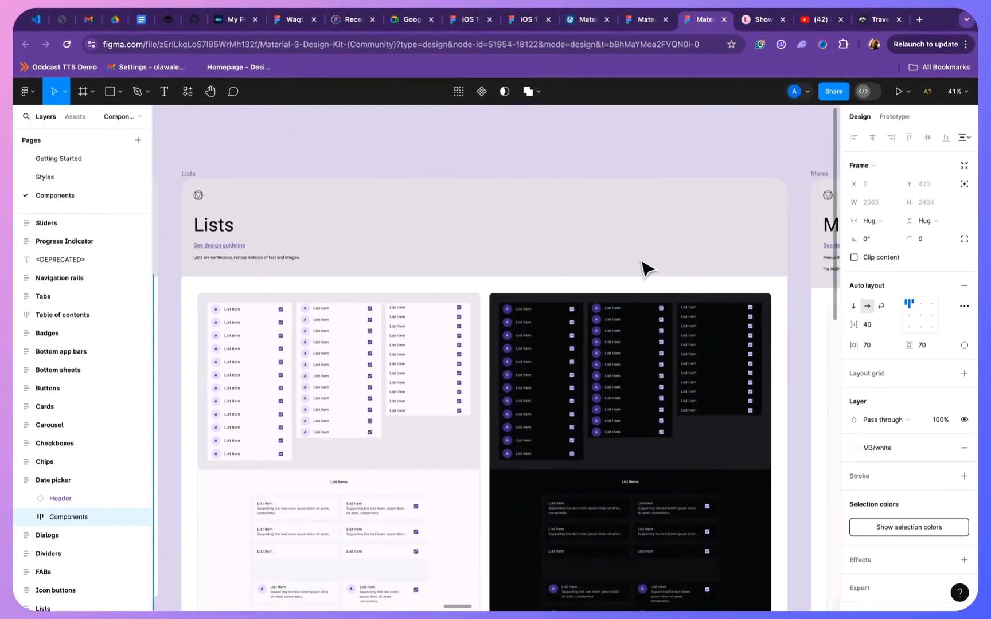
{"action": "scroll", "coordinate": [504, 201], "scroll_direction": "left", "scroll_amount": 3}
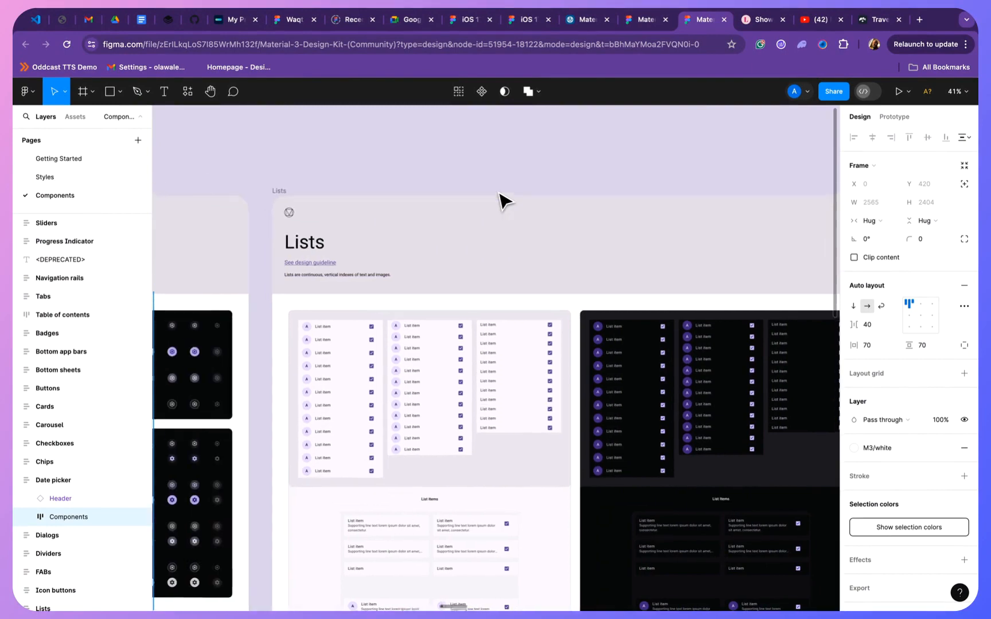
{"action": "left_click", "coordinate": [504, 200]}
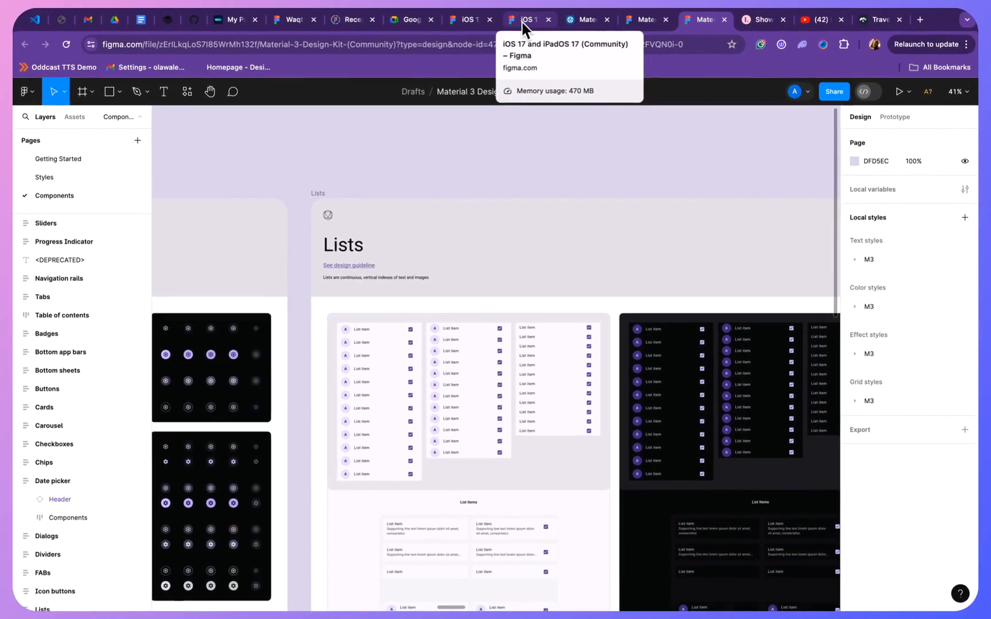
- Switch to the iOS 17 and iPadOS 17 (Community) file, extend its page list and show the Components page
{"action": "left_click", "coordinate": [533, 28]}
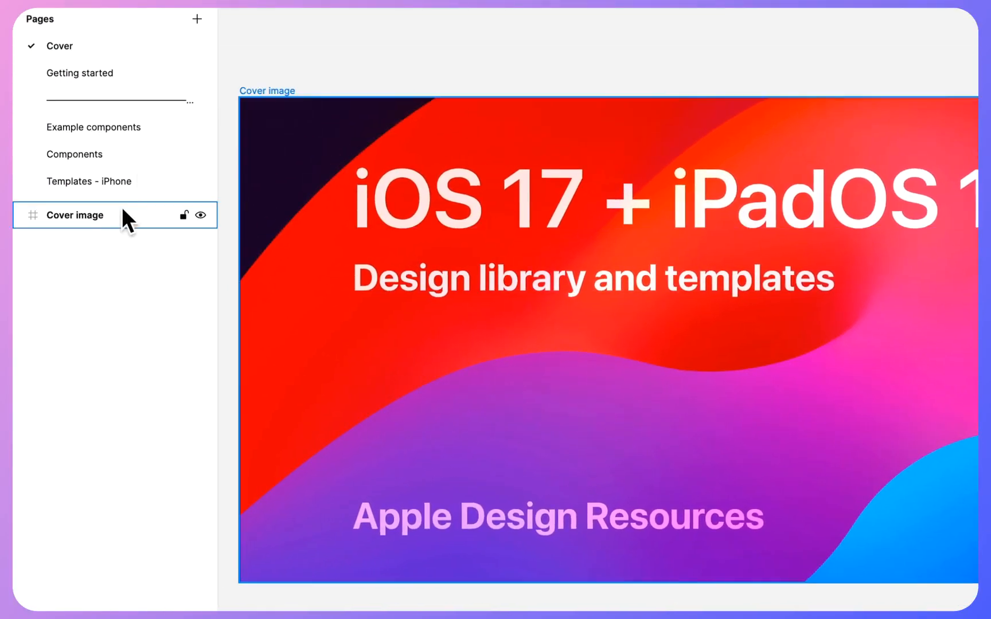
{"action": "left_click_drag", "start_coordinate": [121, 199], "coordinate": [123, 459]}
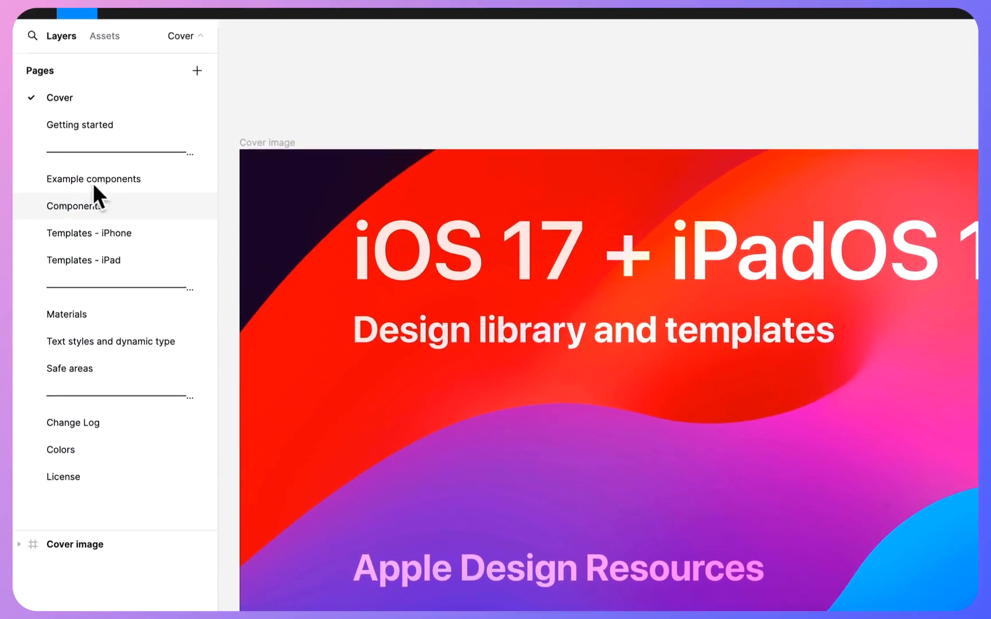
{"action": "left_click", "coordinate": [75, 125]}
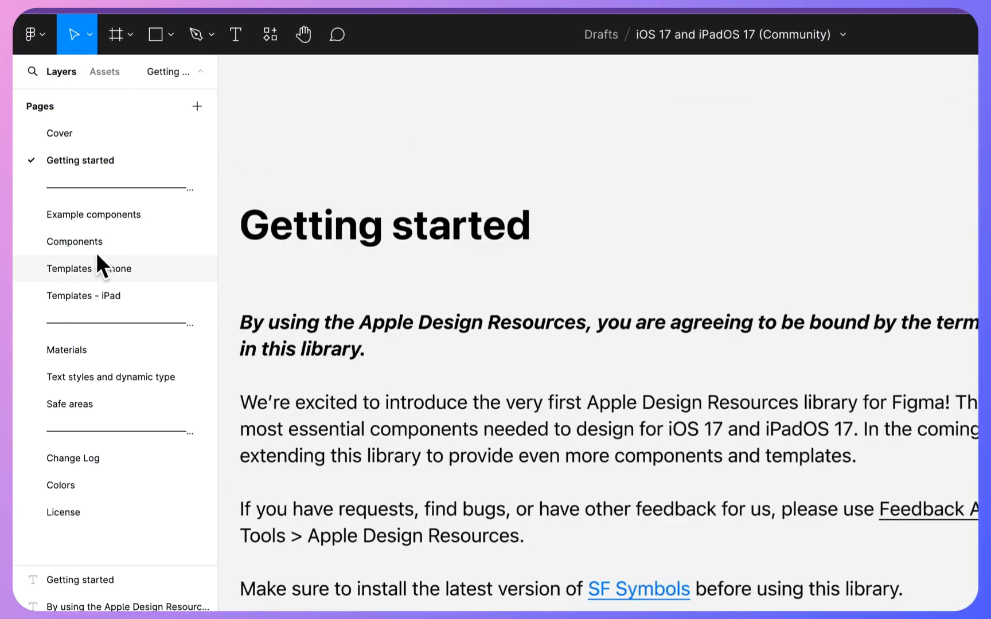
{"action": "left_click", "coordinate": [99, 243]}
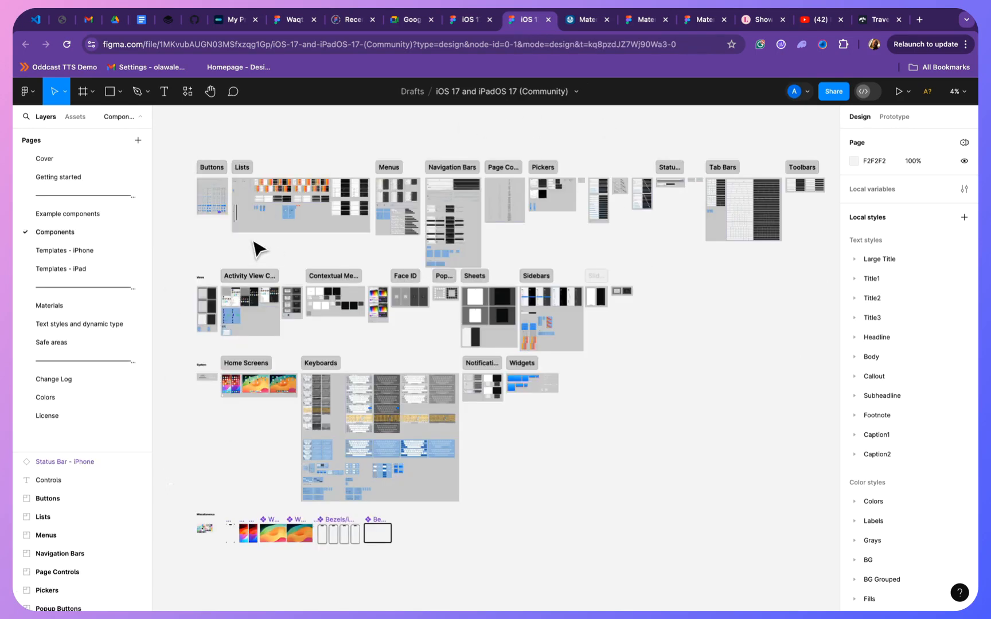
- Examine the Buttons and Lists component groups under Controls in the iOS 17 kit up close
{"action": "scroll", "coordinate": [327, 190], "scroll_direction": "up", "scroll_amount": 5}
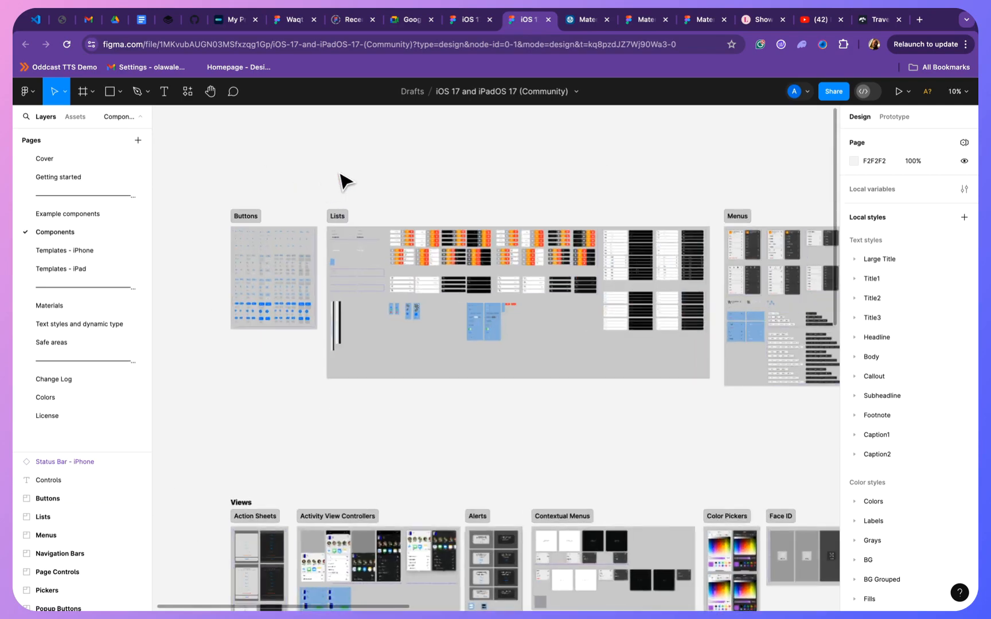
{"action": "scroll", "coordinate": [437, 175], "scroll_direction": "up", "scroll_amount": 5}
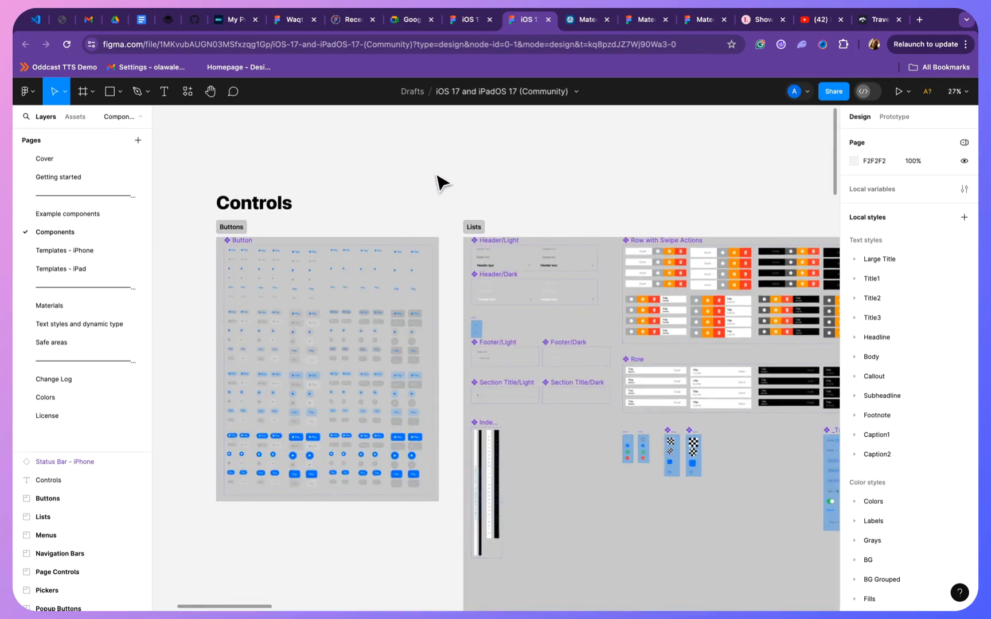
{"action": "scroll", "coordinate": [437, 183], "scroll_direction": "left", "scroll_amount": 2}
{"action": "scroll", "coordinate": [427, 178], "scroll_direction": "down", "scroll_amount": 1}
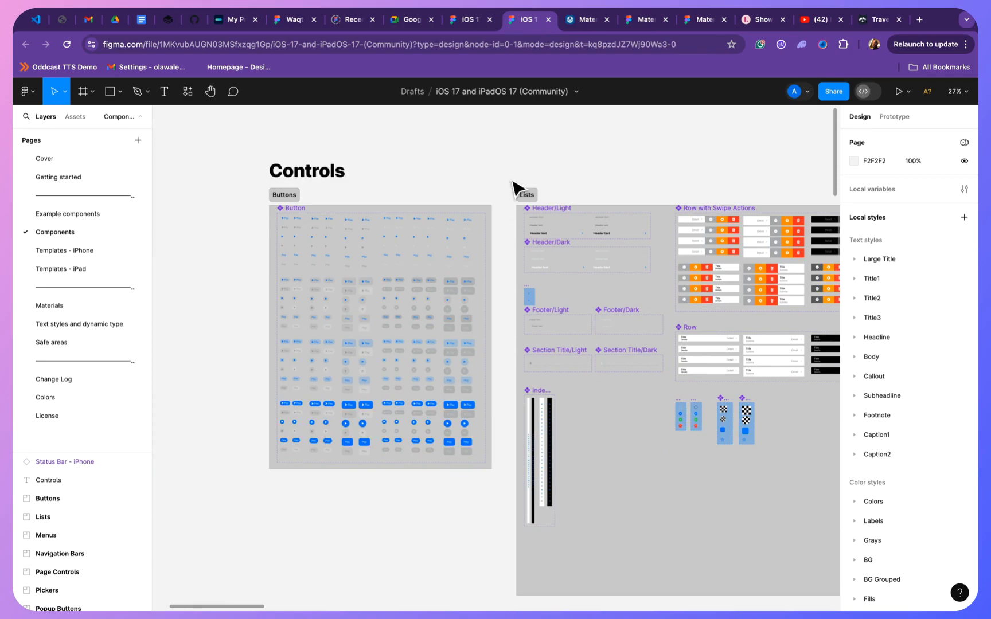
{"action": "scroll", "coordinate": [383, 378], "scroll_direction": "up", "scroll_amount": 5}
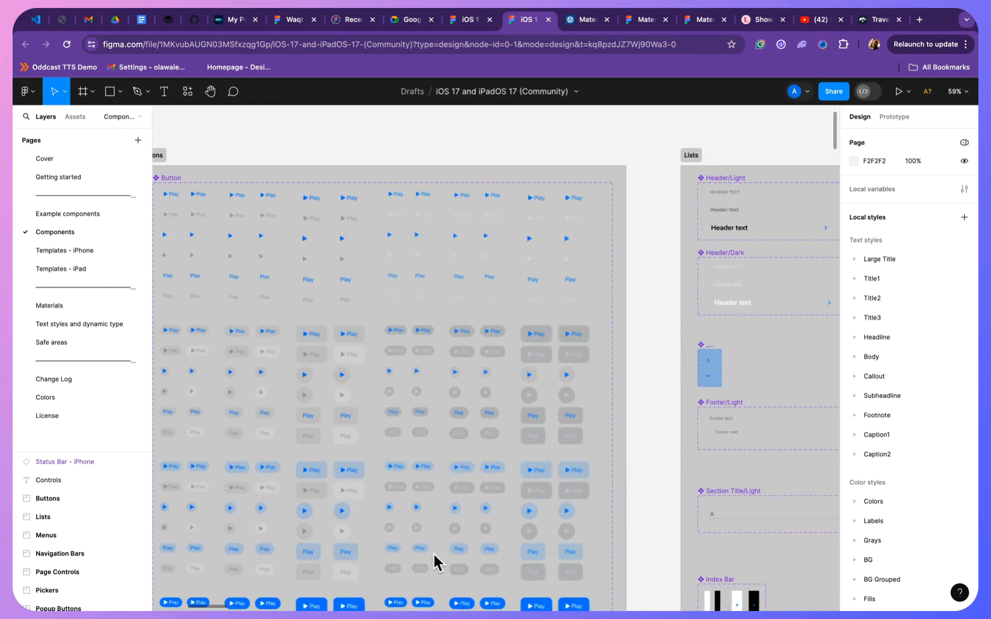
{"action": "scroll", "coordinate": [447, 441], "scroll_direction": "left", "scroll_amount": 2}
{"action": "scroll", "coordinate": [533, 361], "scroll_direction": "right", "scroll_amount": 3}
{"action": "scroll", "coordinate": [533, 361], "scroll_direction": "down", "scroll_amount": 3}
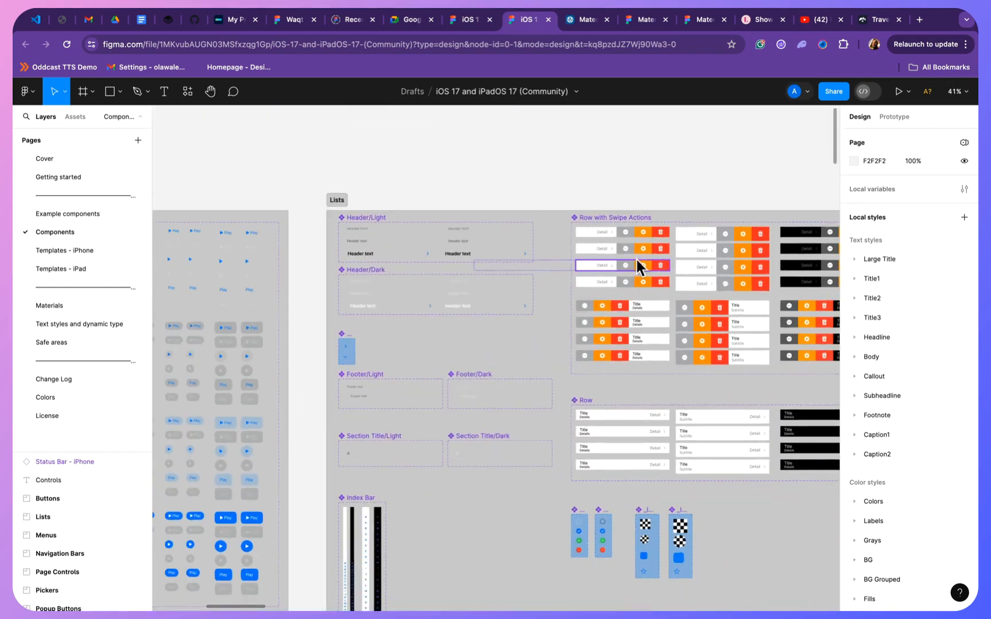
{"action": "scroll", "coordinate": [415, 331], "scroll_direction": "right", "scroll_amount": 10}
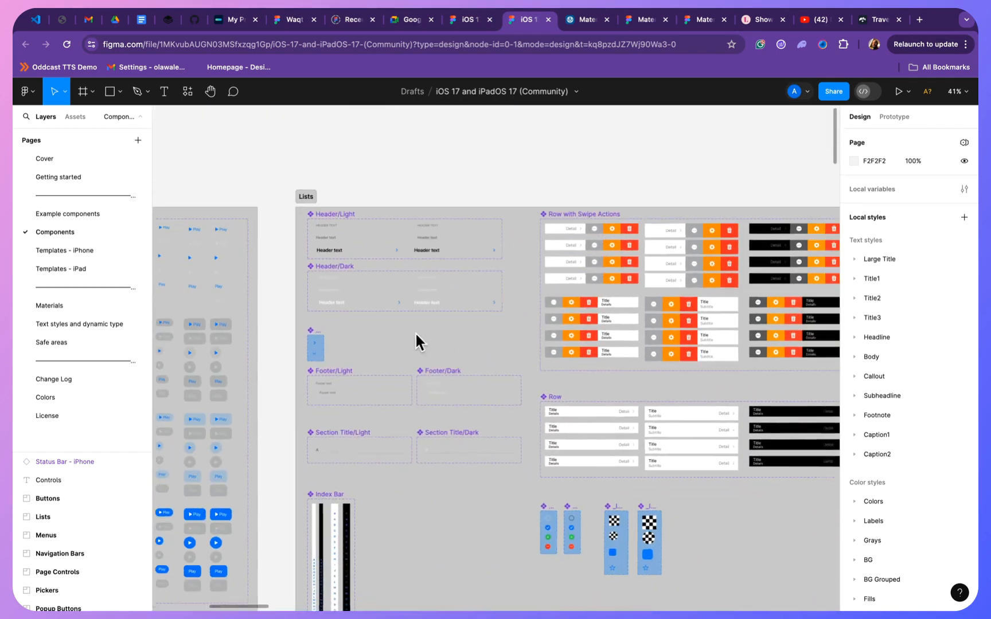
{"action": "scroll", "coordinate": [396, 220], "scroll_direction": "right", "scroll_amount": 10}
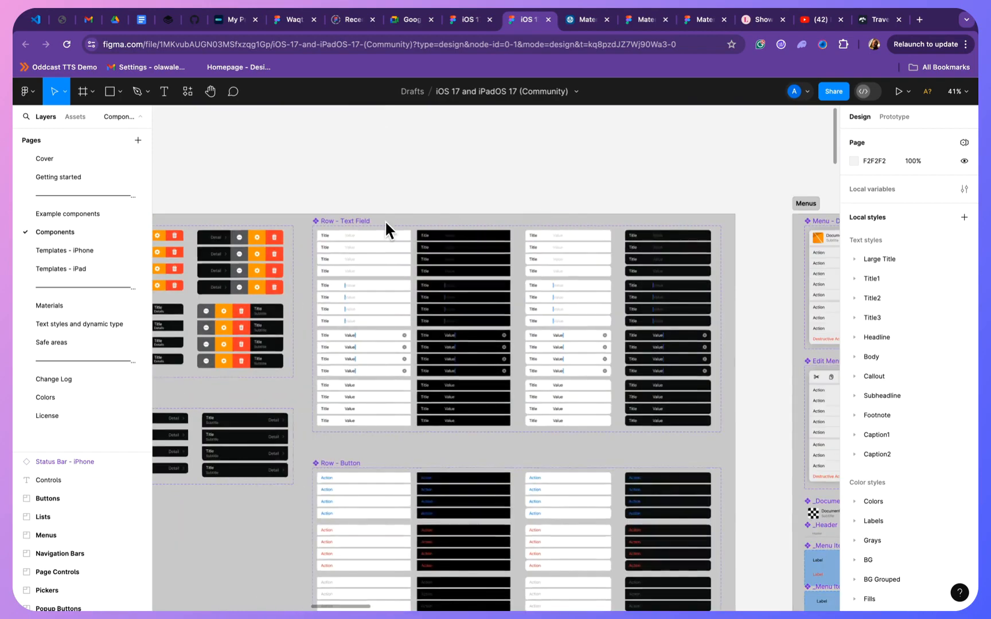
- Examine the iOS 17 kit's menus, navigation bars, page controls, pickers, popup buttons and progress indicators
{"action": "scroll", "coordinate": [385, 219], "scroll_direction": "right", "scroll_amount": 2}
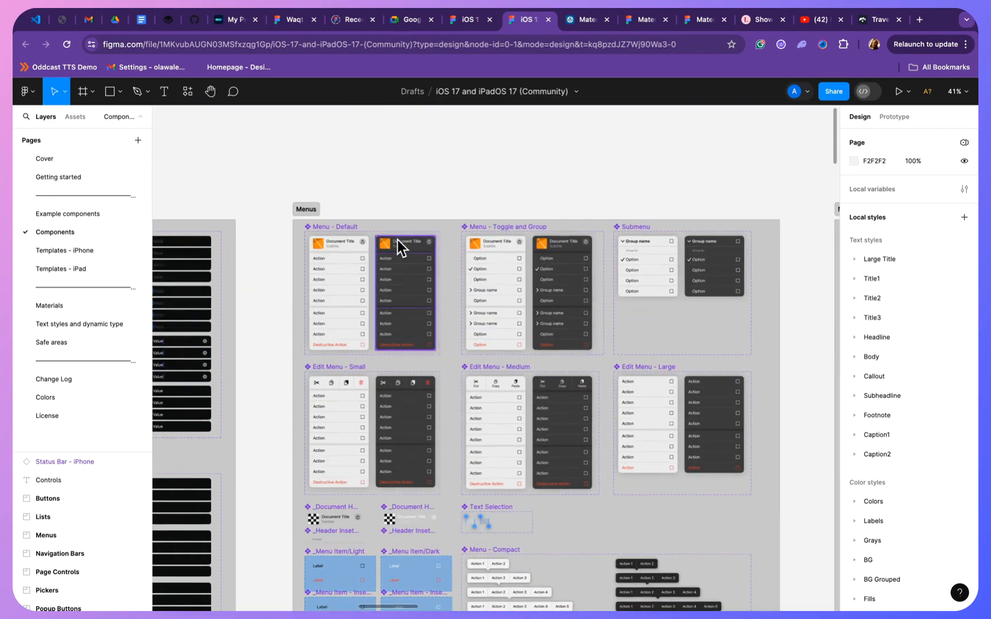
{"action": "scroll", "coordinate": [303, 210], "scroll_direction": "up", "scroll_amount": 5, "text": "ctrl"}
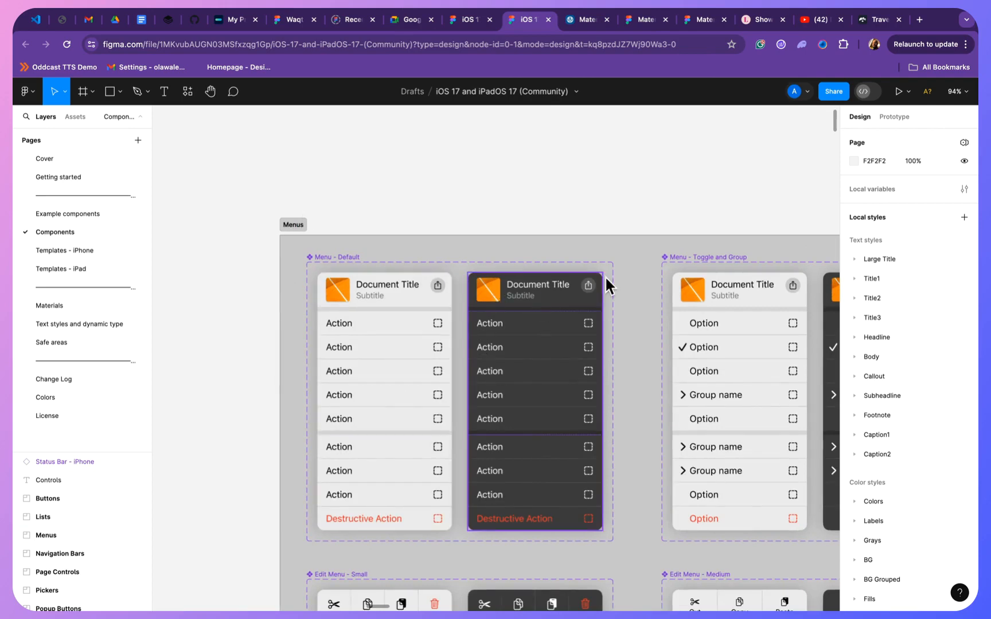
{"action": "scroll", "coordinate": [604, 276], "scroll_direction": "down", "scroll_amount": 3, "text": "ctrl"}
{"action": "scroll", "coordinate": [605, 276], "scroll_direction": "right", "scroll_amount": 10}
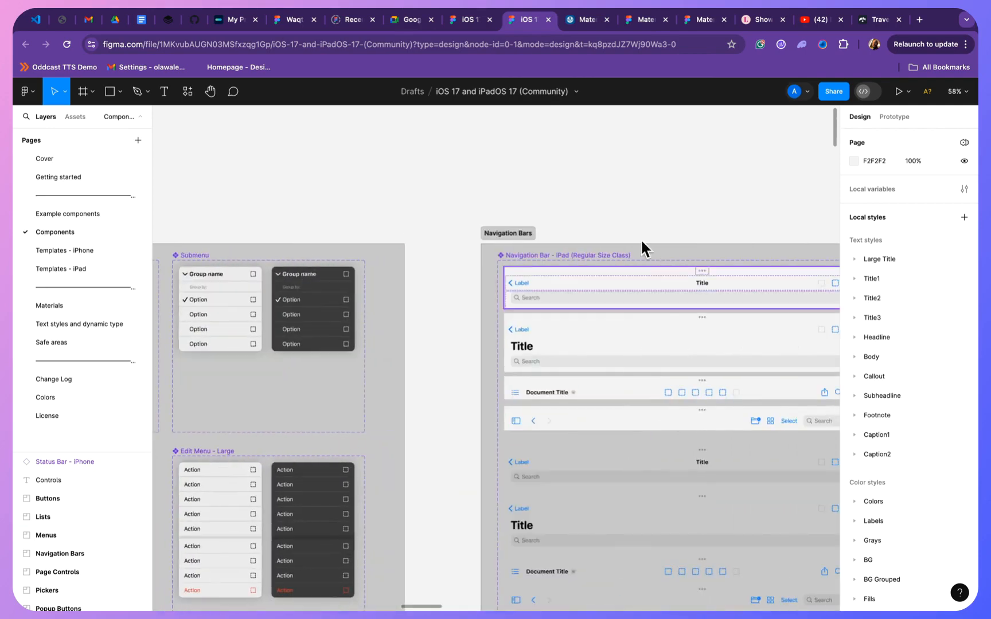
{"action": "scroll", "coordinate": [630, 221], "scroll_direction": "right", "scroll_amount": 15}
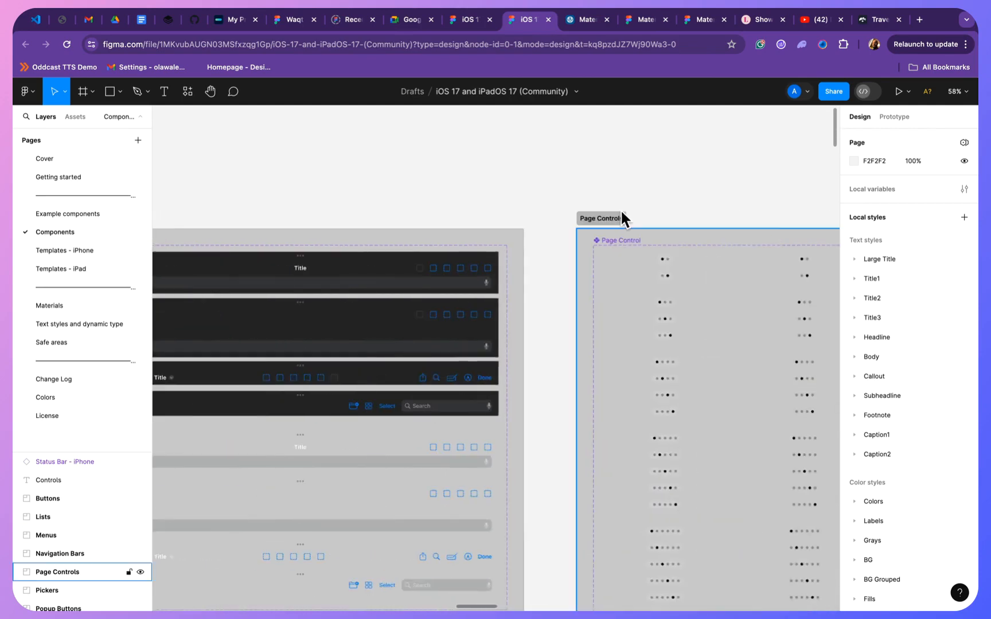
{"action": "scroll", "coordinate": [594, 194], "scroll_direction": "right", "scroll_amount": 4}
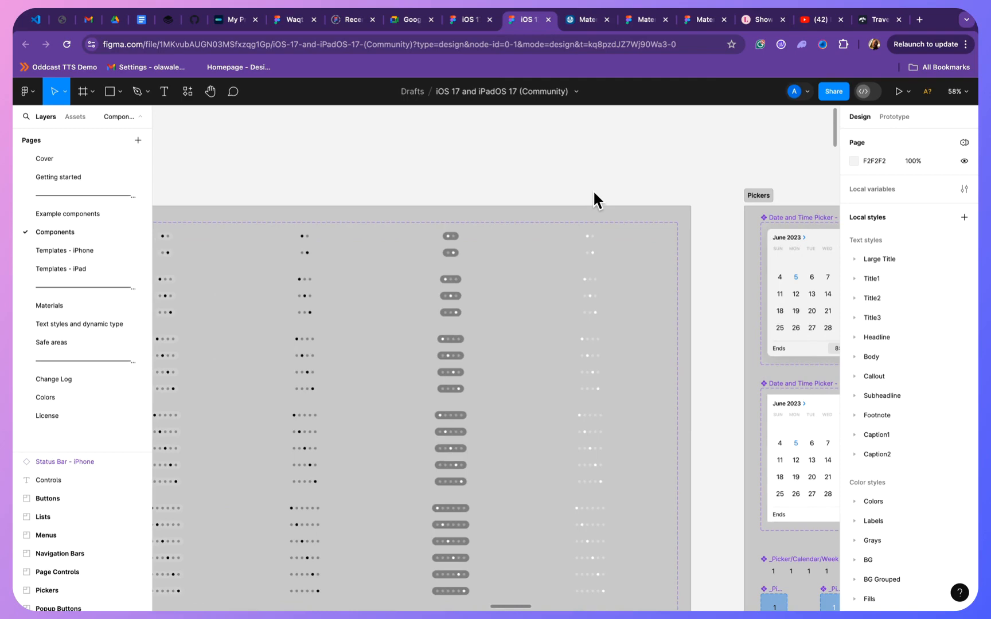
{"action": "scroll", "coordinate": [594, 194], "scroll_direction": "right", "scroll_amount": 12}
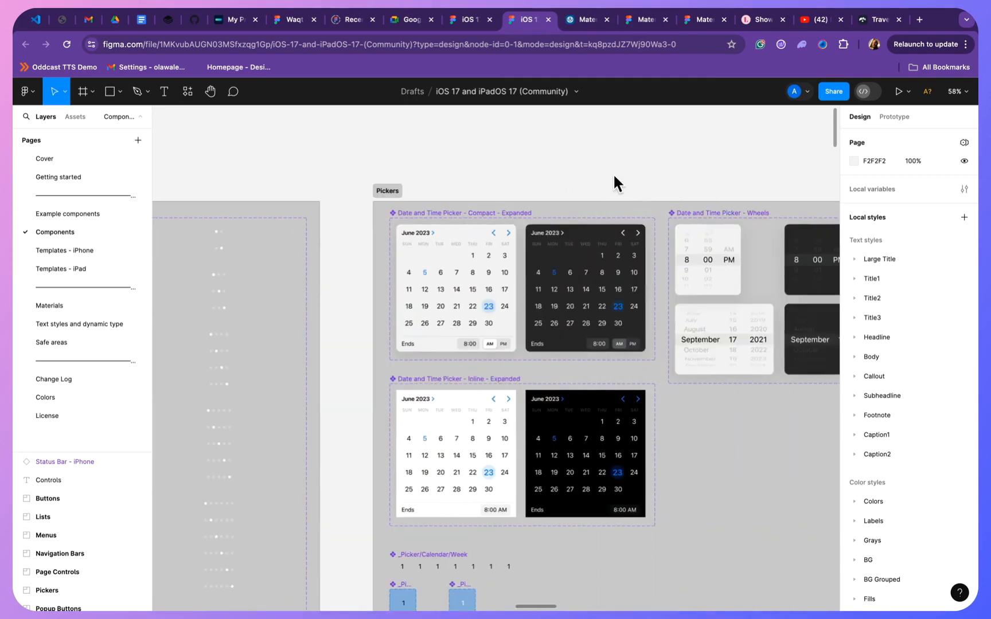
{"action": "scroll", "coordinate": [613, 173], "scroll_direction": "right", "scroll_amount": 15}
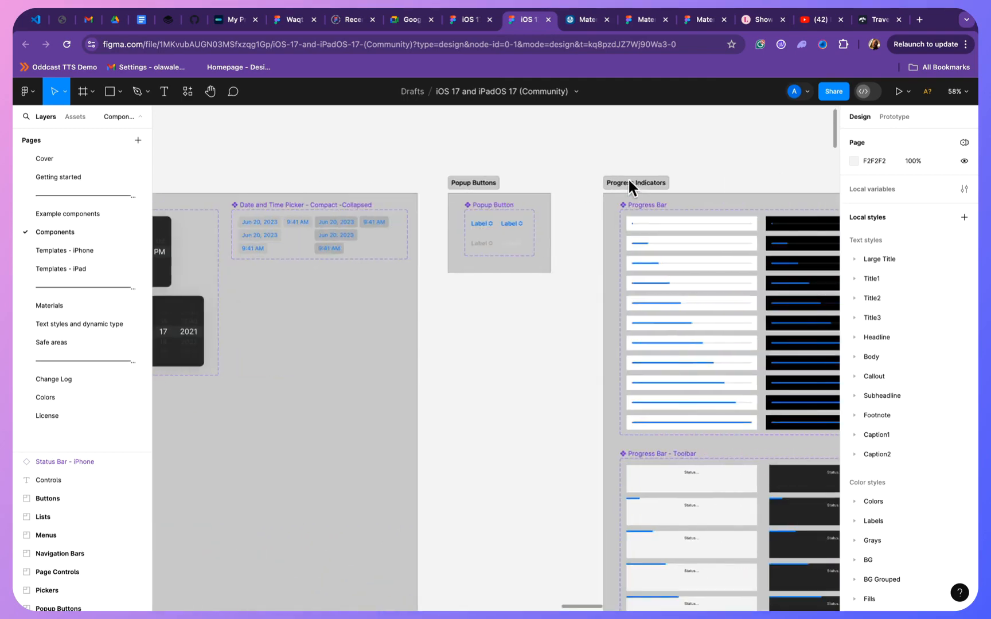
{"action": "scroll", "coordinate": [616, 148], "scroll_direction": "right", "scroll_amount": 2}
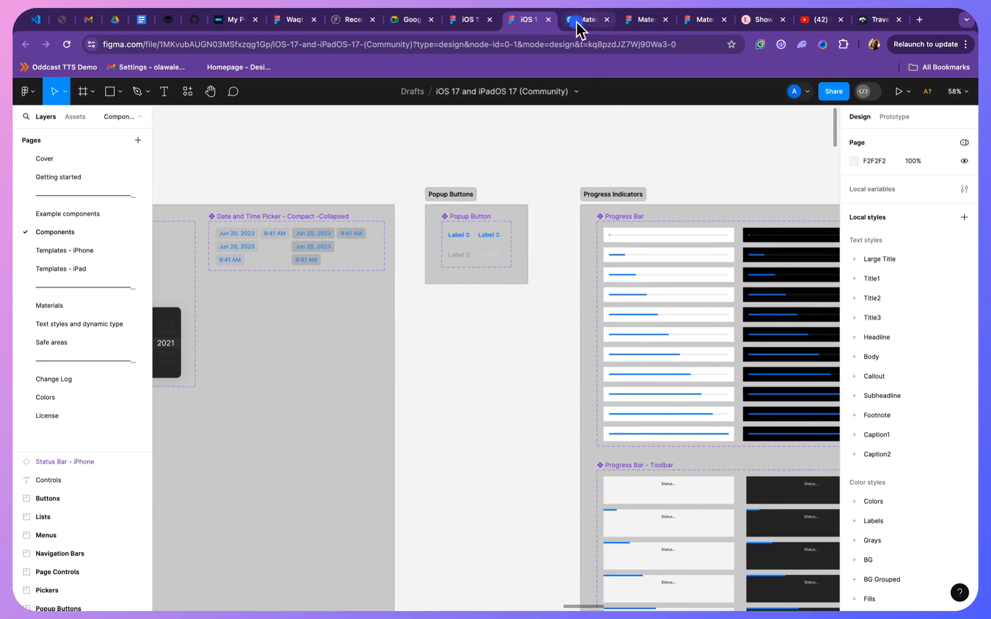
- Switch back to the opened Material 3 Design Kit (Community) file
{"action": "left_click", "coordinate": [574, 21]}
{"action": "left_click", "coordinate": [642, 25]}
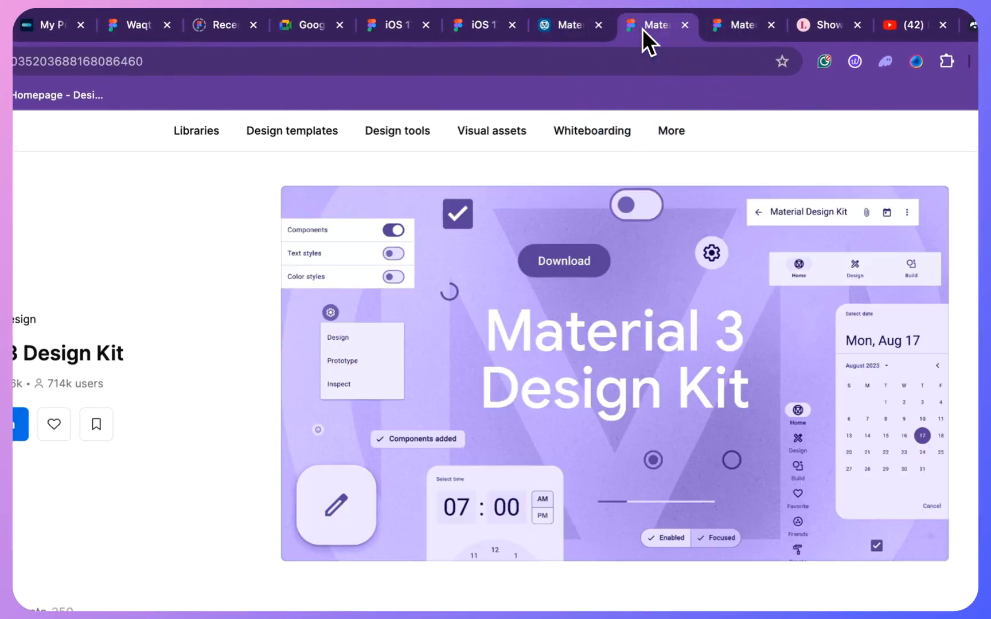
{"action": "left_click", "coordinate": [736, 32]}
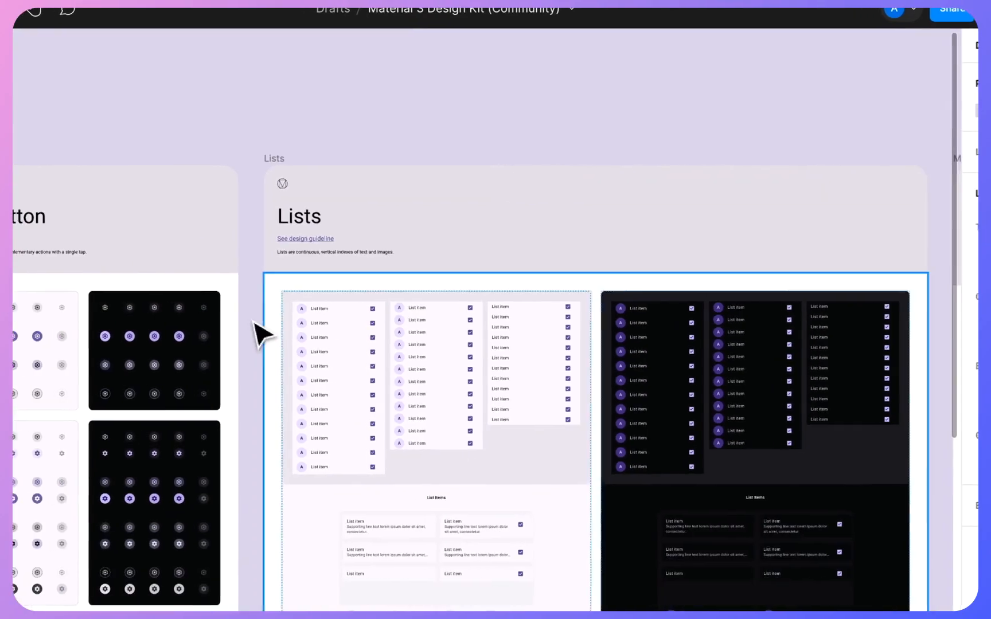
- Look over the Material 3 kit's icon button, divider, dialog and date picker components, extending the page list slightly
{"action": "scroll", "coordinate": [261, 335], "scroll_direction": "left", "scroll_amount": 4}
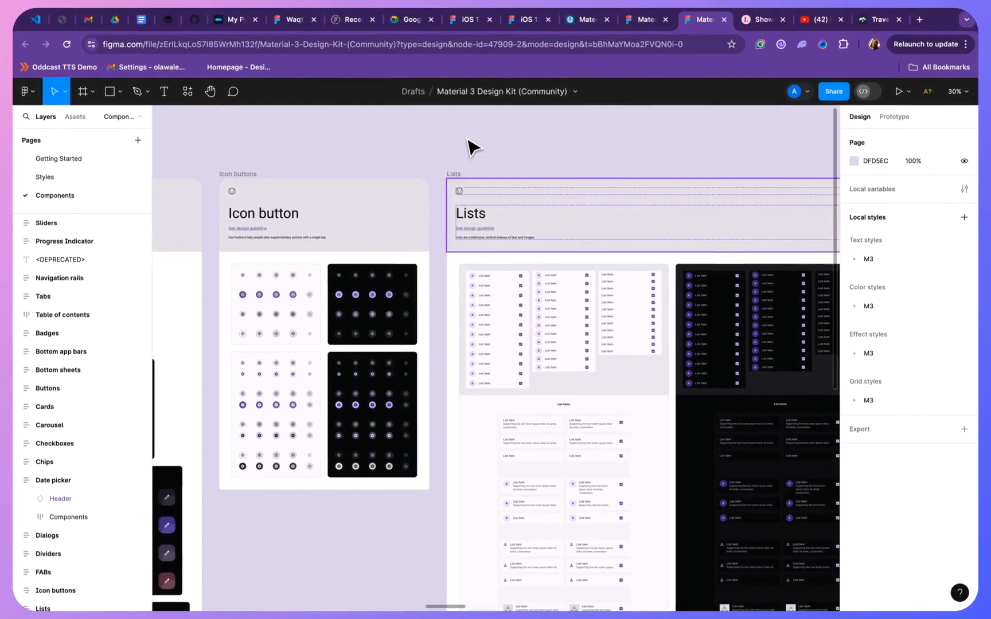
{"action": "left_click", "coordinate": [413, 79]}
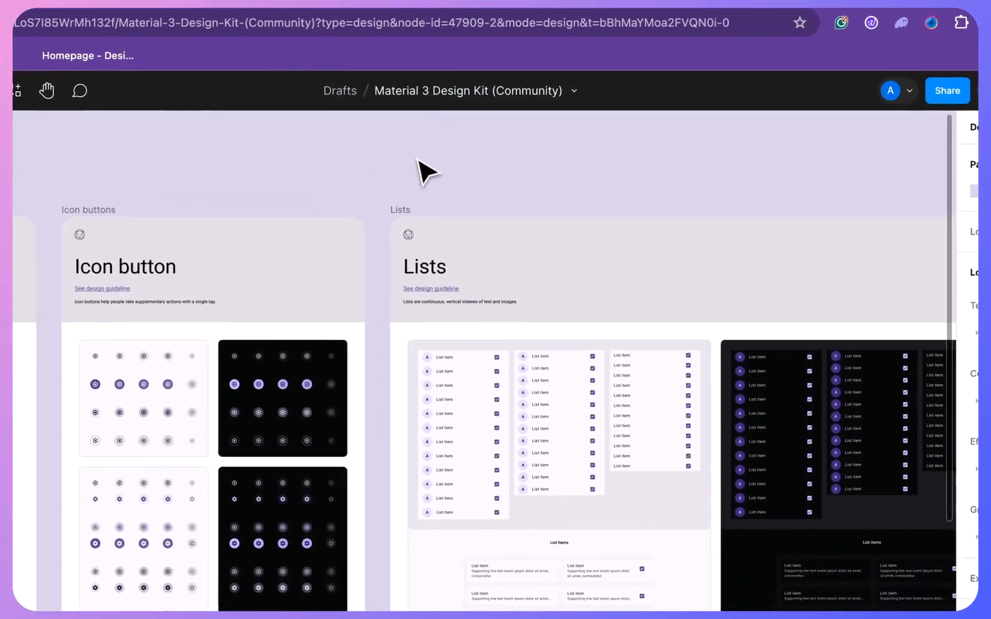
{"action": "scroll", "coordinate": [344, 195], "scroll_direction": "left", "scroll_amount": 10}
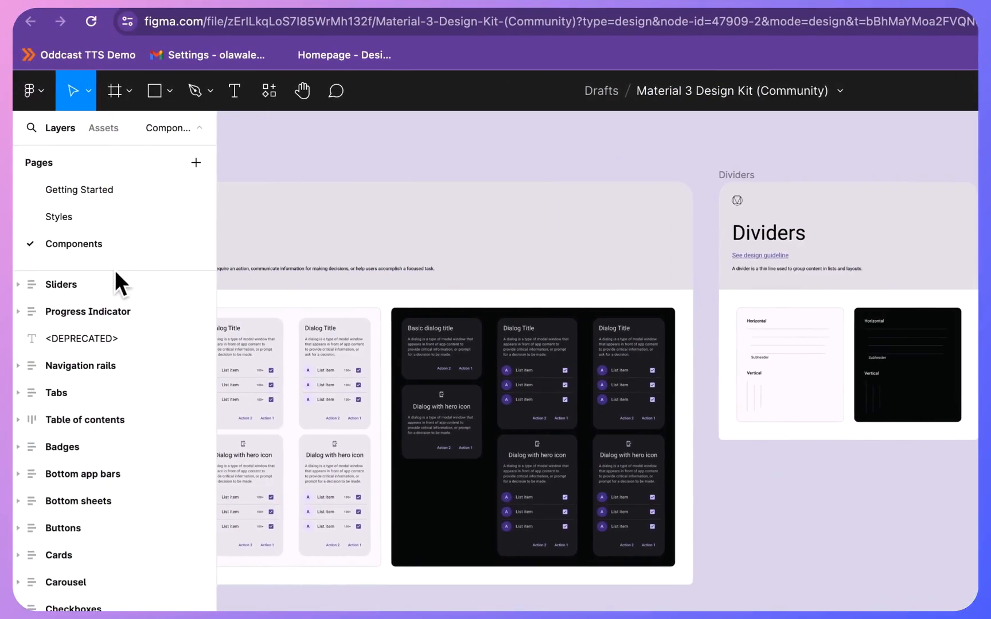
{"action": "left_click_drag", "start_coordinate": [115, 271], "coordinate": [142, 274]}
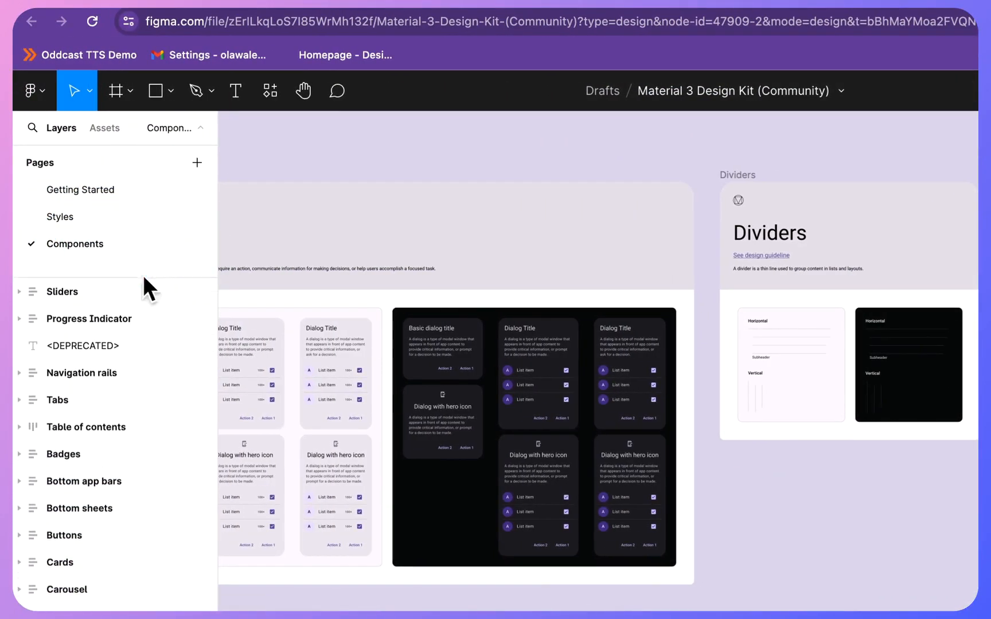
{"action": "scroll", "coordinate": [586, 336], "scroll_direction": "left", "scroll_amount": 10}
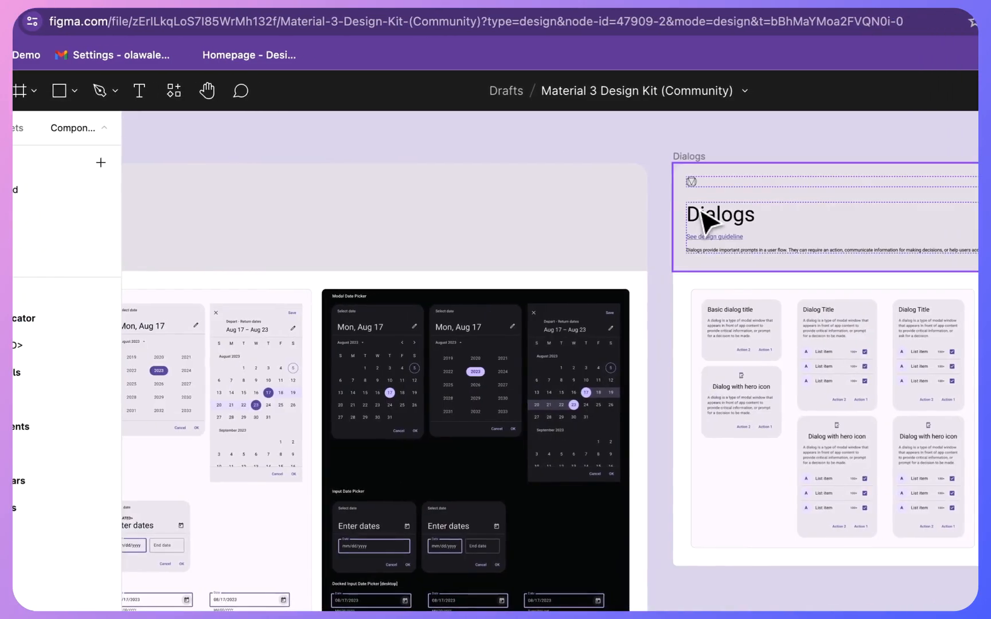
{"action": "left_click", "coordinate": [676, 151]}
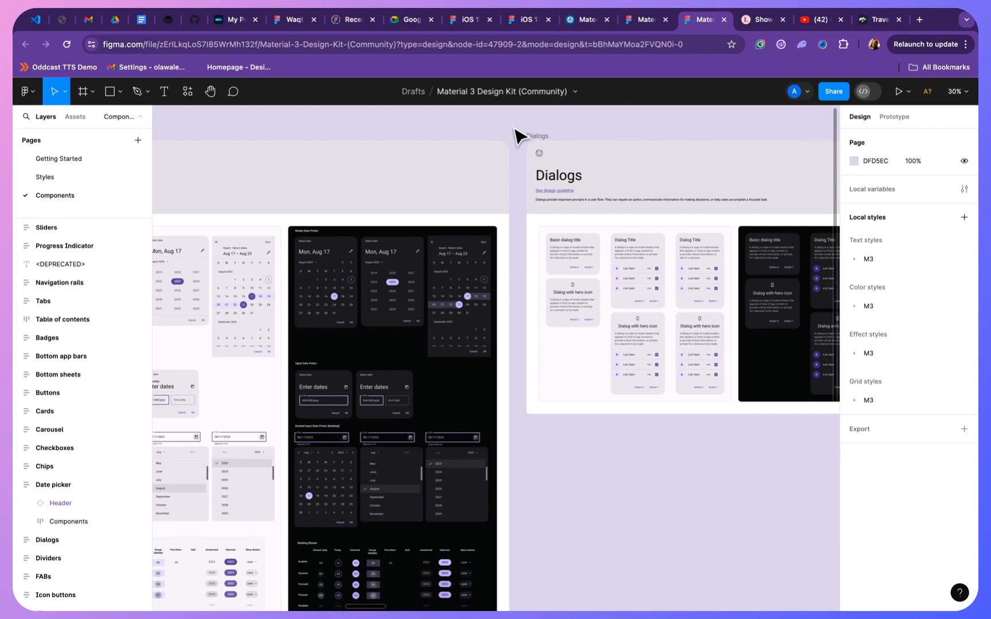
{"action": "left_click", "coordinate": [515, 130]}
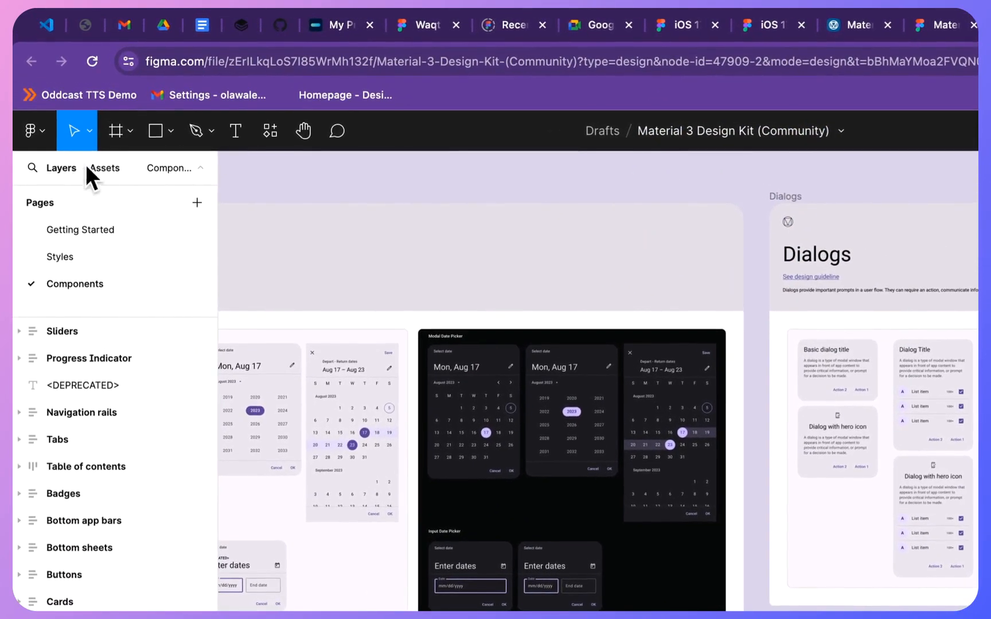
{"action": "left_click", "coordinate": [41, 137]}
{"action": "mouse_move", "coordinate": [109, 246]}
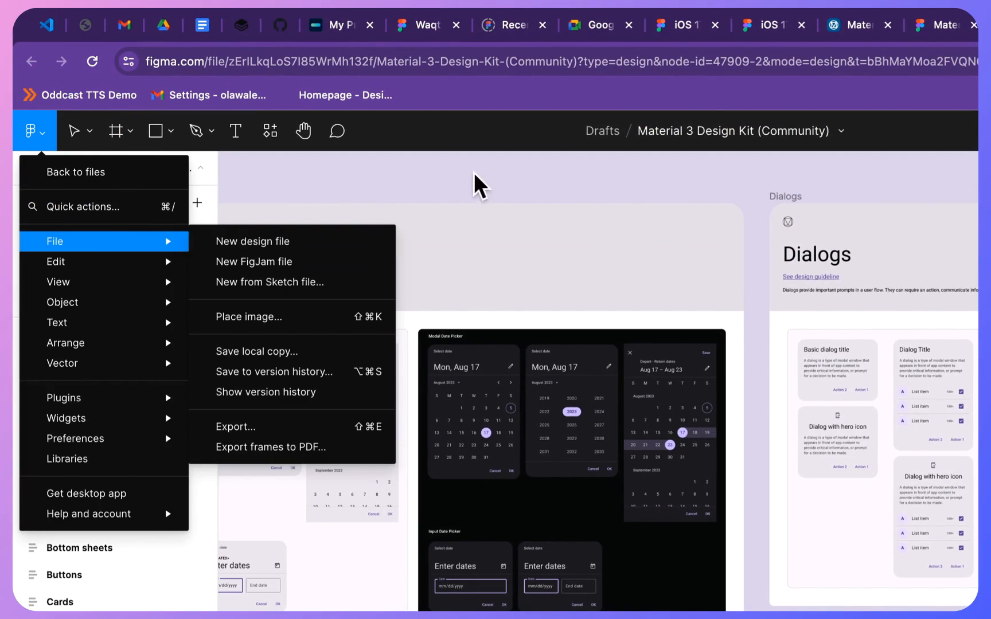
{"action": "left_click", "coordinate": [450, 175]}
{"action": "scroll", "coordinate": [637, 267], "scroll_direction": "right", "scroll_amount": 10}
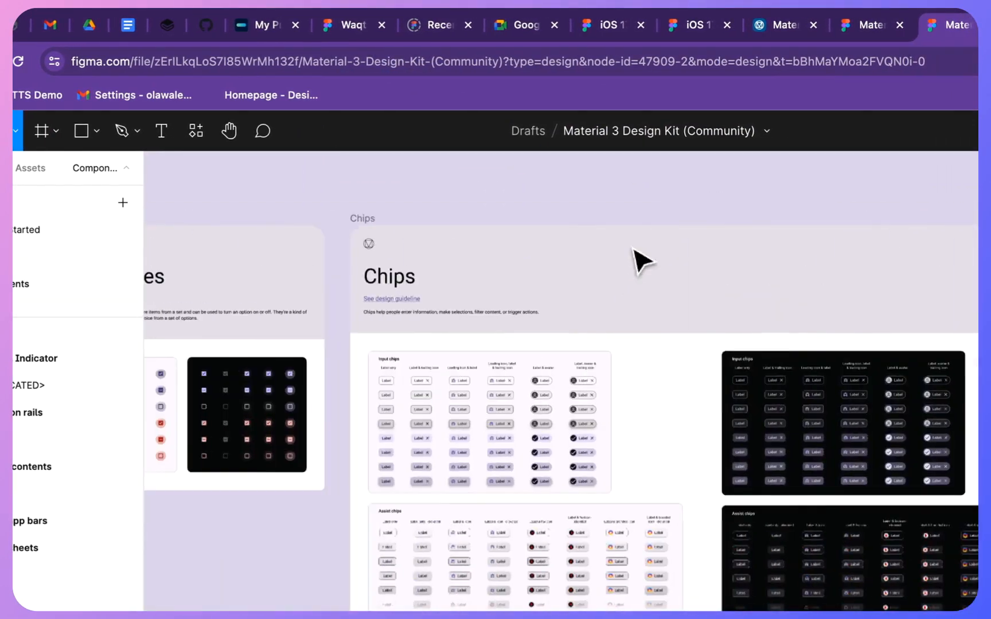
{"action": "scroll", "coordinate": [641, 261], "scroll_direction": "left", "scroll_amount": 2}
{"action": "left_click", "coordinate": [747, 255]}
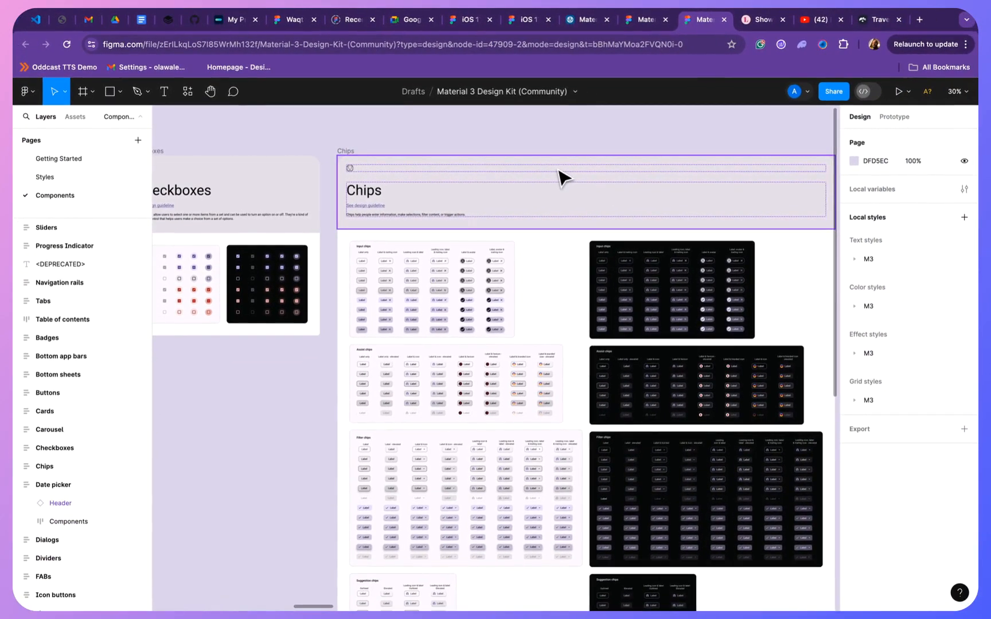
- Rename the Material 3 kit file to the account owner's first name followed by "App"
{"action": "left_click", "coordinate": [522, 92]}
{"action": "type", "text": "A"}
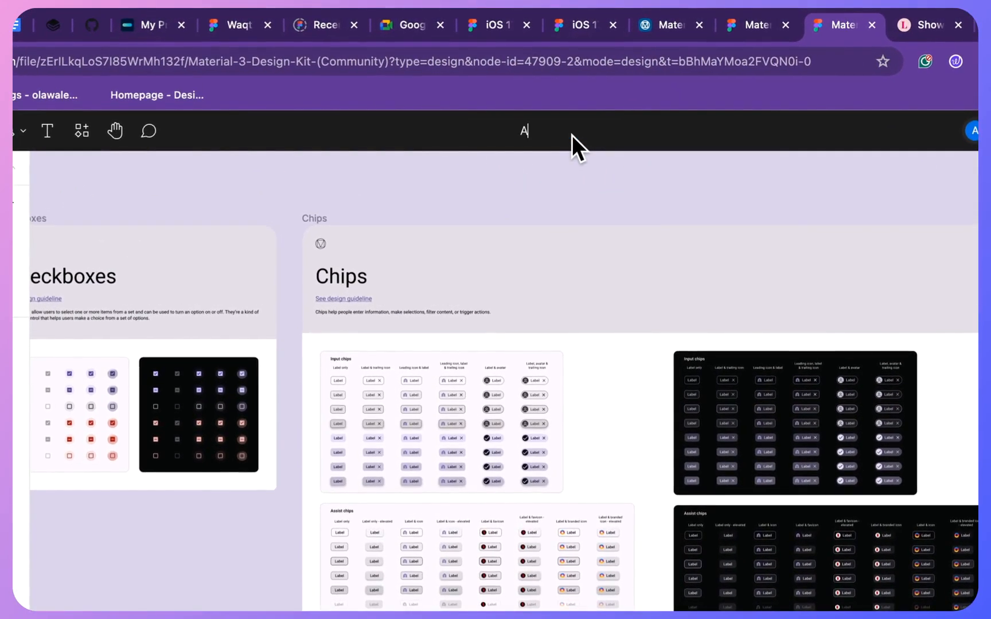
{"action": "type", "text": "zeem App"}
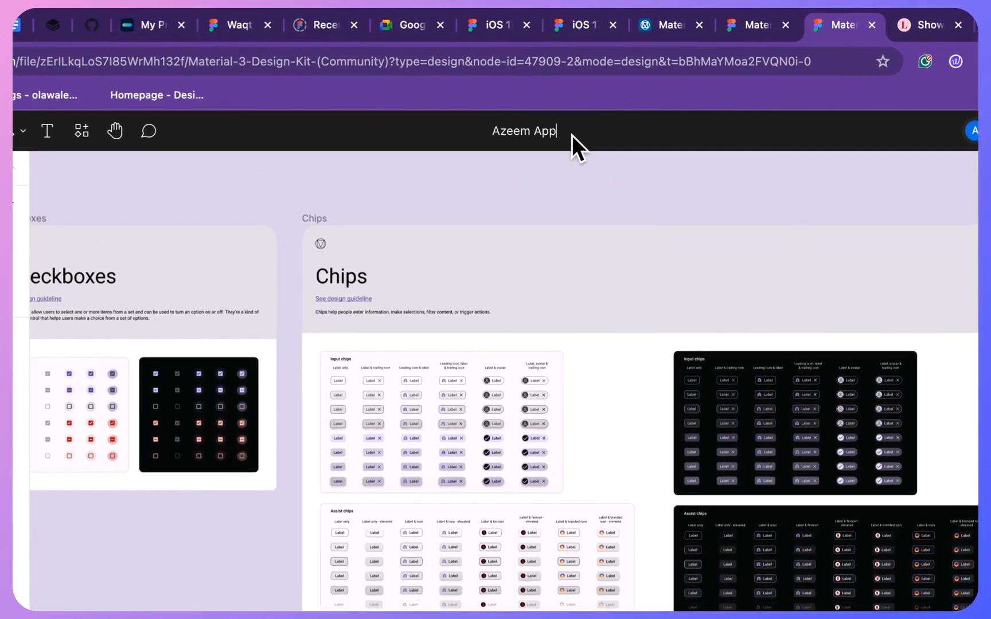
{"action": "key", "text": "Return"}
{"action": "left_click", "coordinate": [657, 214]}
{"action": "scroll", "coordinate": [658, 215], "scroll_direction": "left", "scroll_amount": 10}
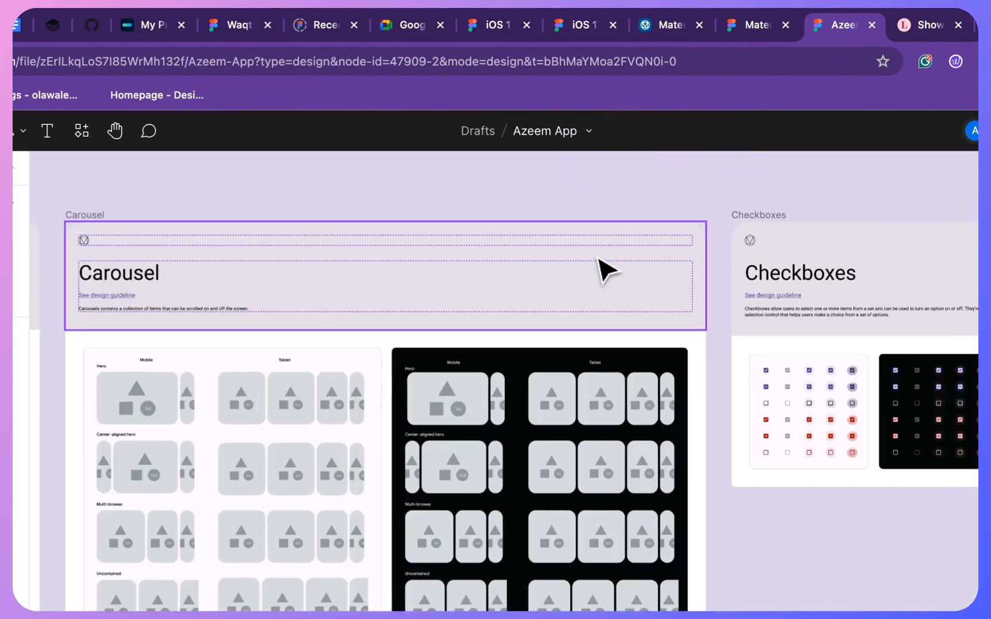
- Check the Material 3 Design Kit community page, return to the renamed file and look back through its components to the table of contents
{"action": "left_click", "coordinate": [740, 25]}
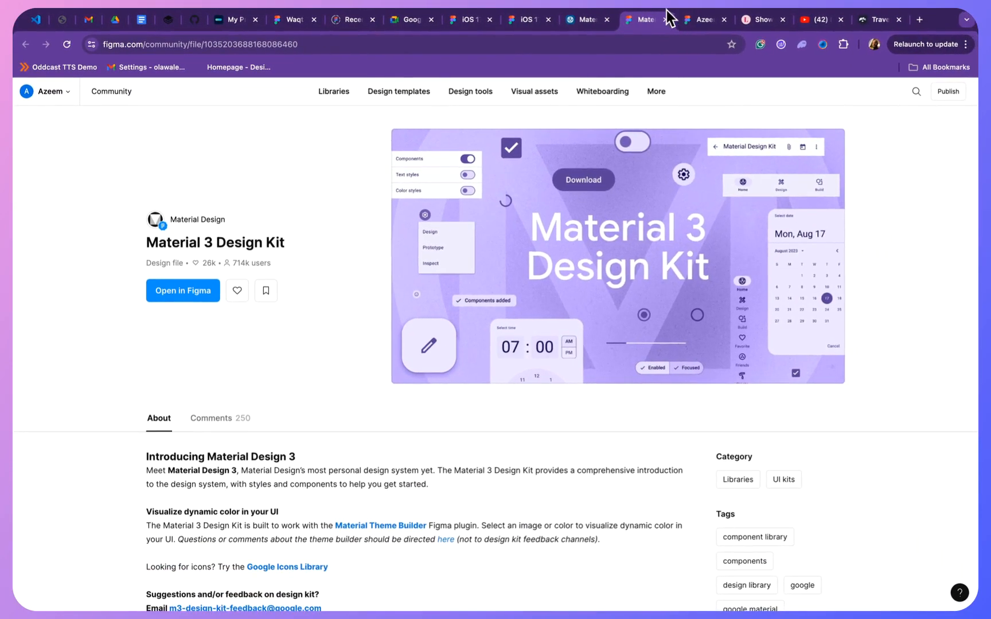
{"action": "left_click", "coordinate": [703, 20]}
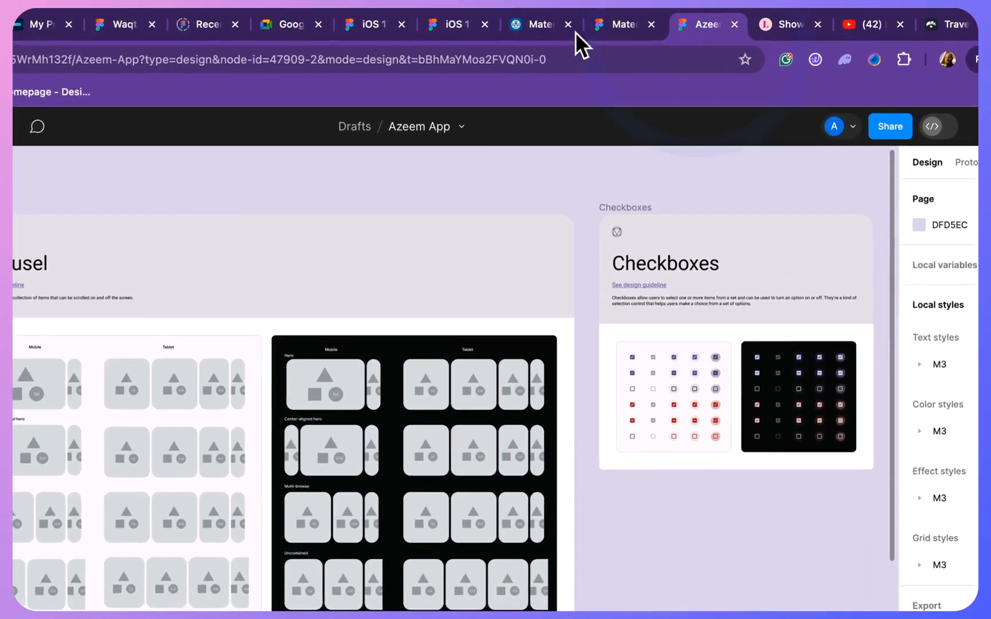
{"action": "scroll", "coordinate": [321, 317], "scroll_direction": "left", "scroll_amount": 5}
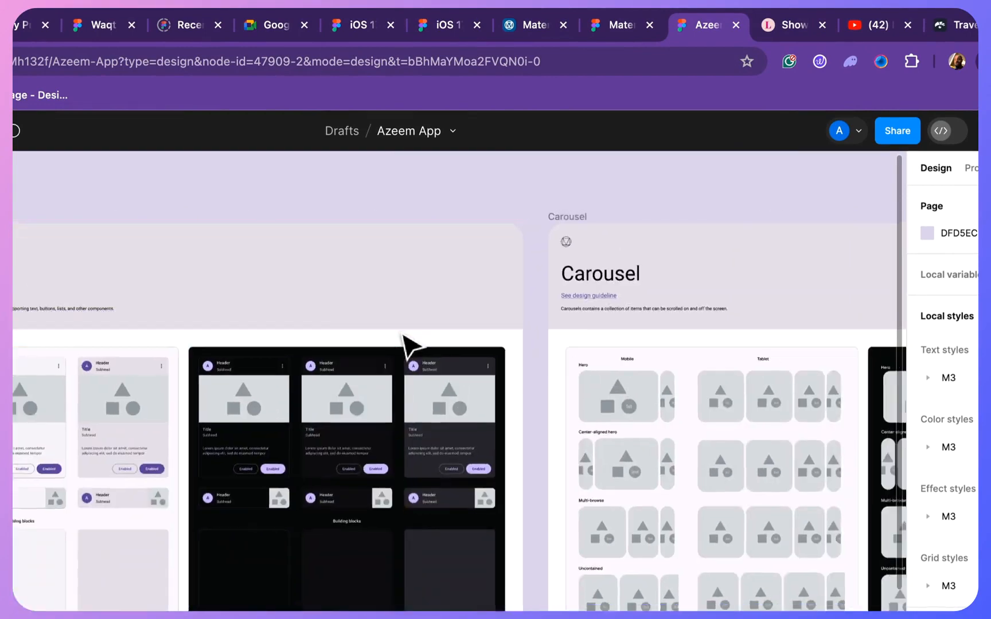
{"action": "scroll", "coordinate": [404, 344], "scroll_direction": "left", "scroll_amount": 15}
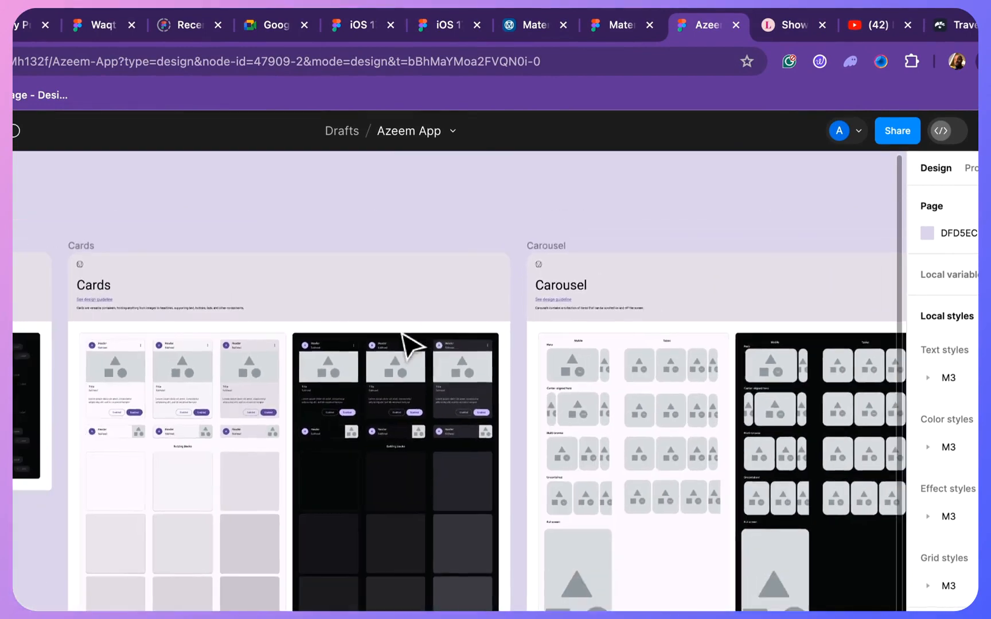
{"action": "scroll", "coordinate": [150, 232], "scroll_direction": "up", "scroll_amount": 5}
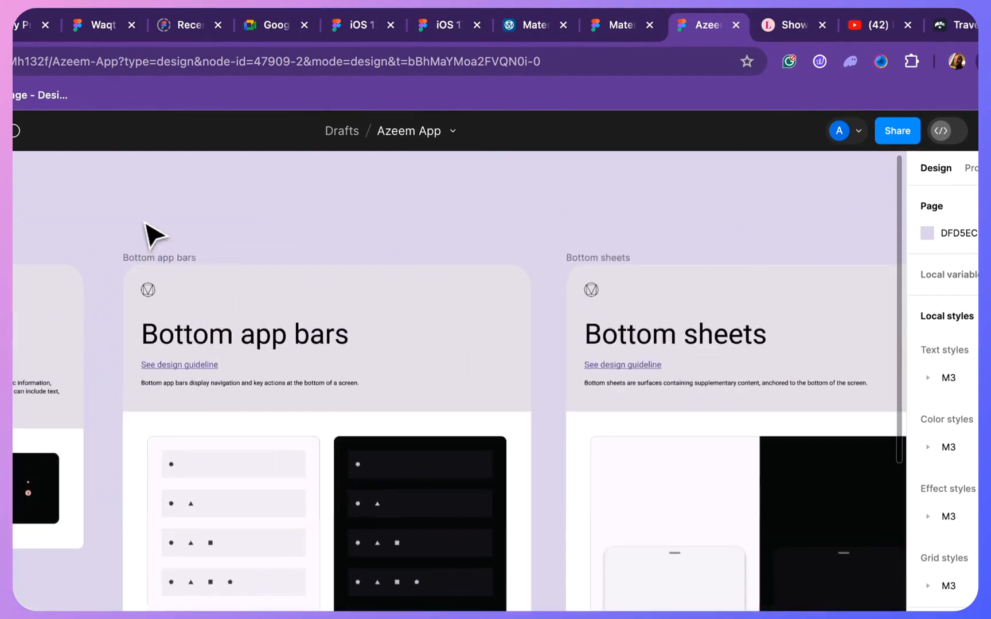
{"action": "scroll", "coordinate": [151, 232], "scroll_direction": "left", "scroll_amount": 10}
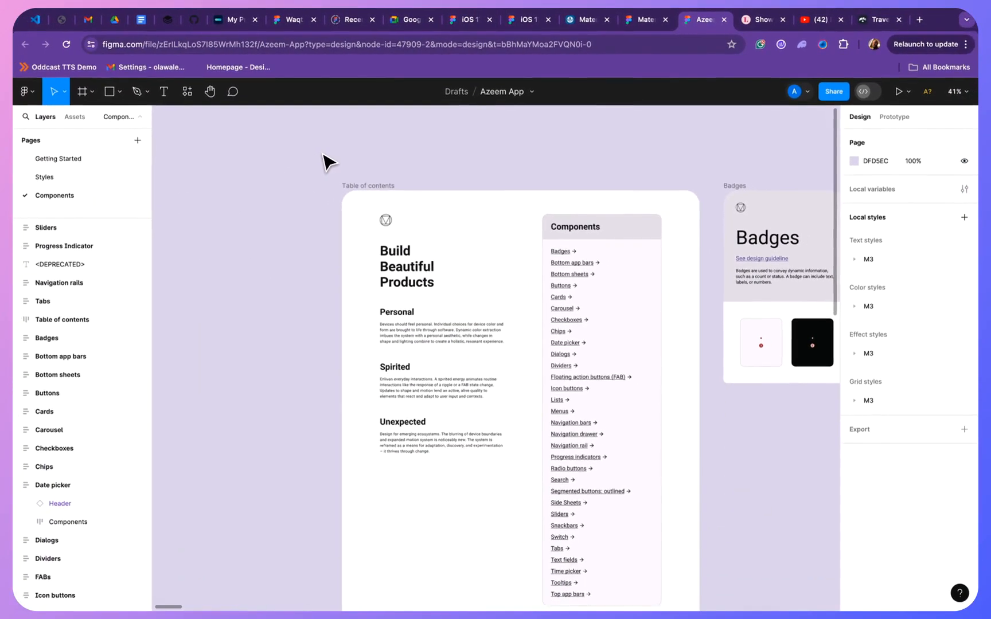
- Examine the Badges, Bottom app bars, Buttons, Cards and Date pickers boards on the Components page
{"action": "scroll", "coordinate": [327, 161], "scroll_direction": "right", "scroll_amount": 10}
{"action": "scroll", "coordinate": [328, 162], "scroll_direction": "down", "scroll_amount": 3}
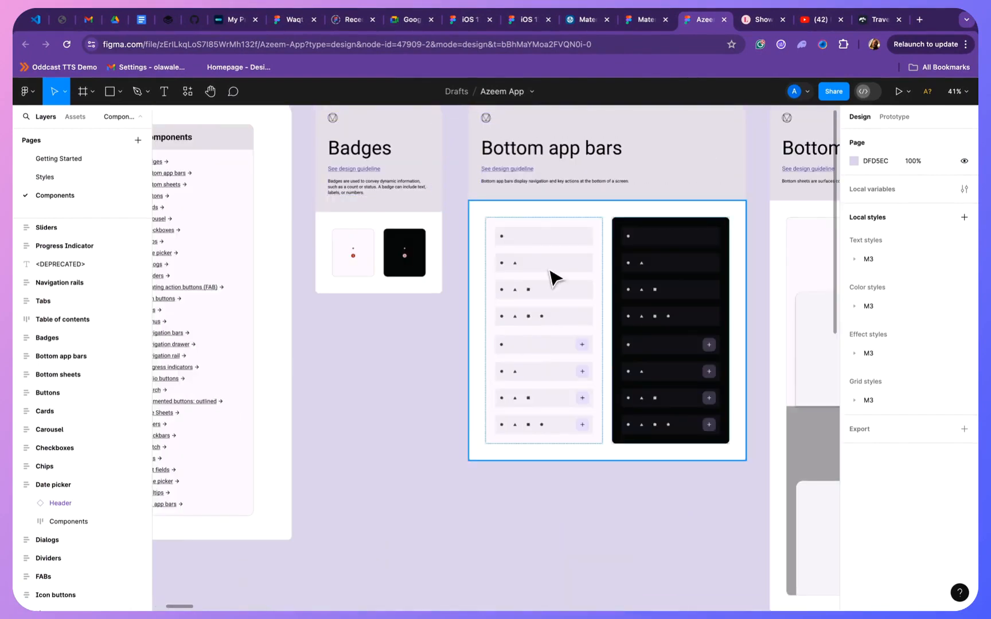
{"action": "scroll", "coordinate": [553, 278], "scroll_direction": "up", "scroll_amount": 3}
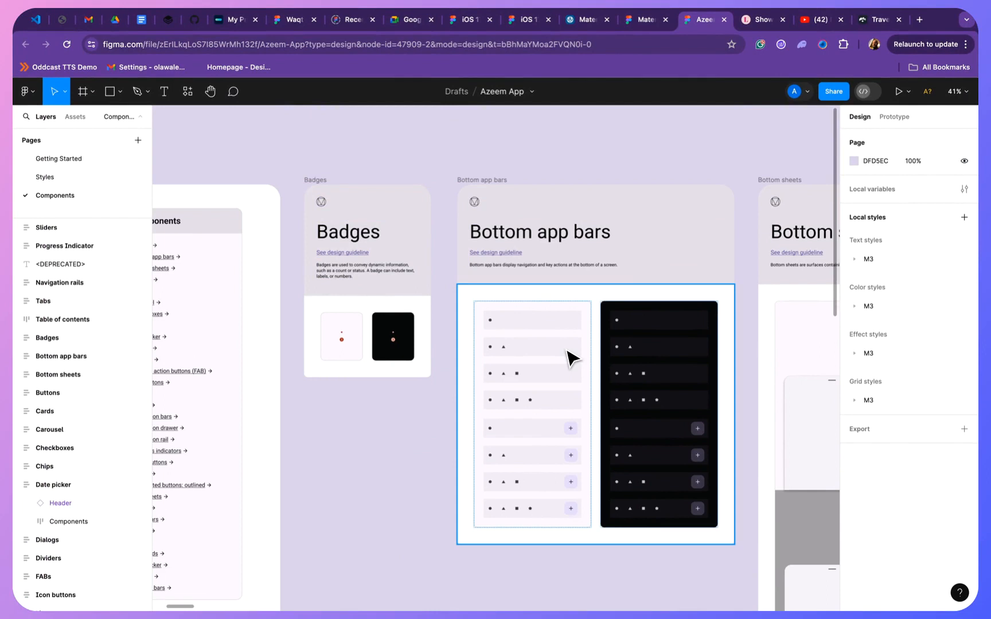
{"action": "scroll", "coordinate": [181, 183], "scroll_direction": "left", "scroll_amount": 3}
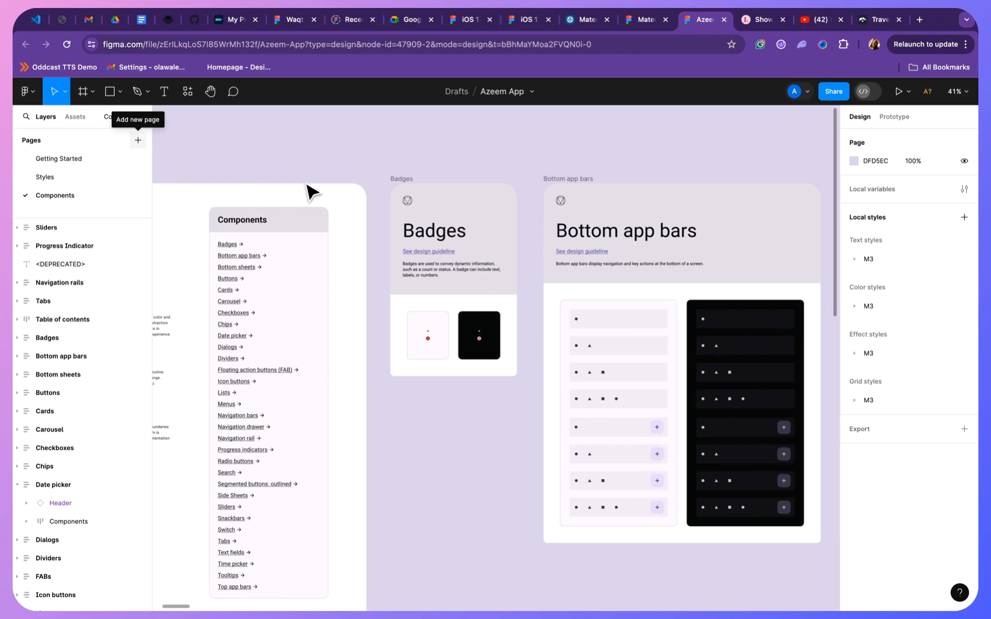
{"action": "scroll", "coordinate": [309, 193], "scroll_direction": "left", "scroll_amount": 1}
{"action": "scroll", "coordinate": [310, 194], "scroll_direction": "right", "scroll_amount": 6}
{"action": "scroll", "coordinate": [551, 252], "scroll_direction": "right", "scroll_amount": 20}
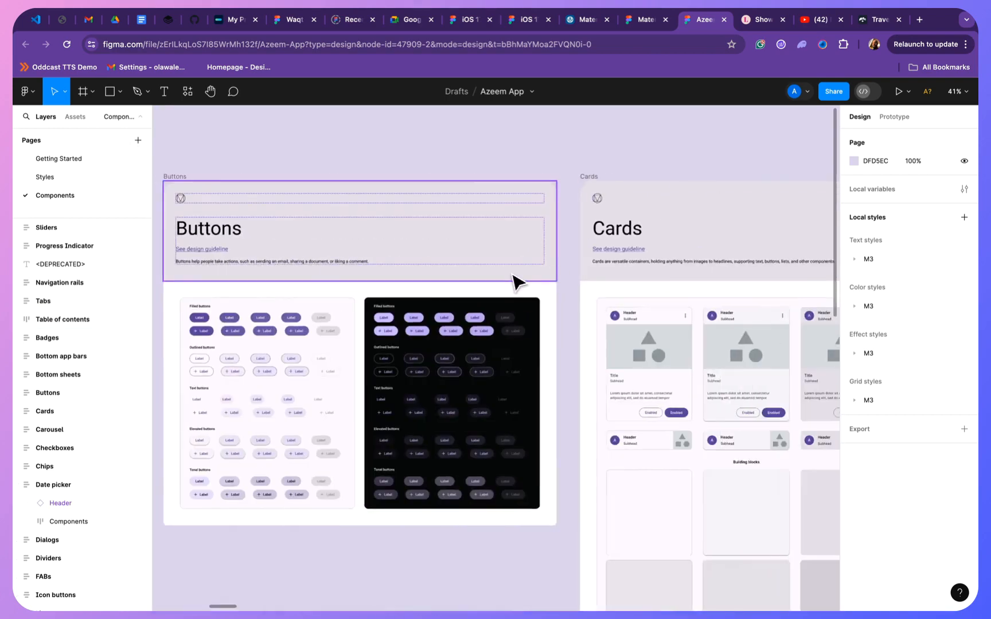
{"action": "scroll", "coordinate": [682, 296], "scroll_direction": "right", "scroll_amount": 15}
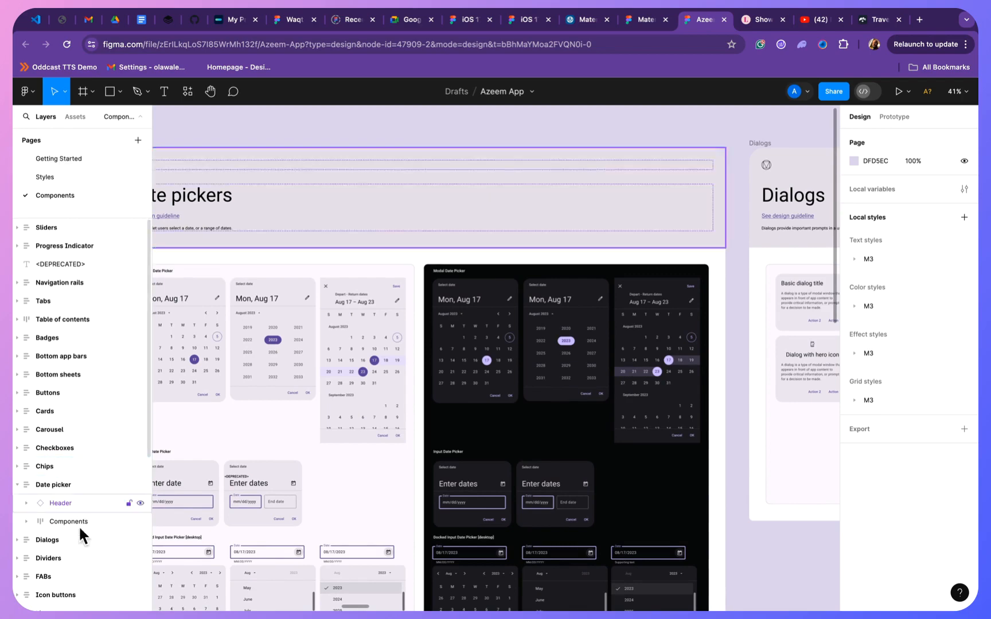
- Browse the file's local component and style assets, from Badges down to the Typography styles group
{"action": "left_click", "coordinate": [77, 115]}
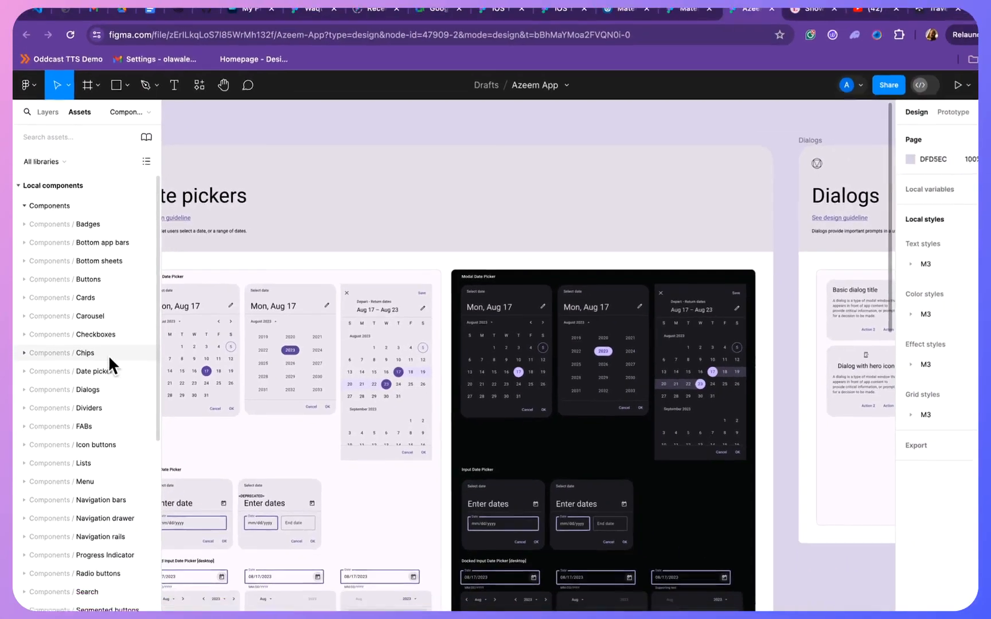
{"action": "scroll", "coordinate": [102, 356], "scroll_direction": "down", "scroll_amount": 10}
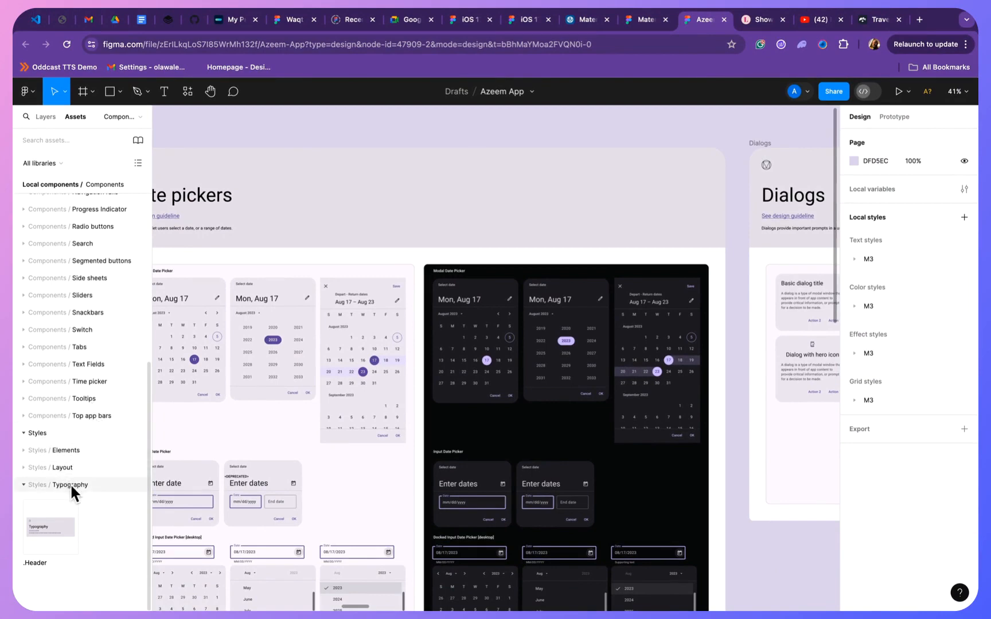
{"action": "scroll", "coordinate": [404, 347], "scroll_direction": "down", "scroll_amount": 3}
{"action": "scroll", "coordinate": [400, 339], "scroll_direction": "down", "scroll_amount": 4}
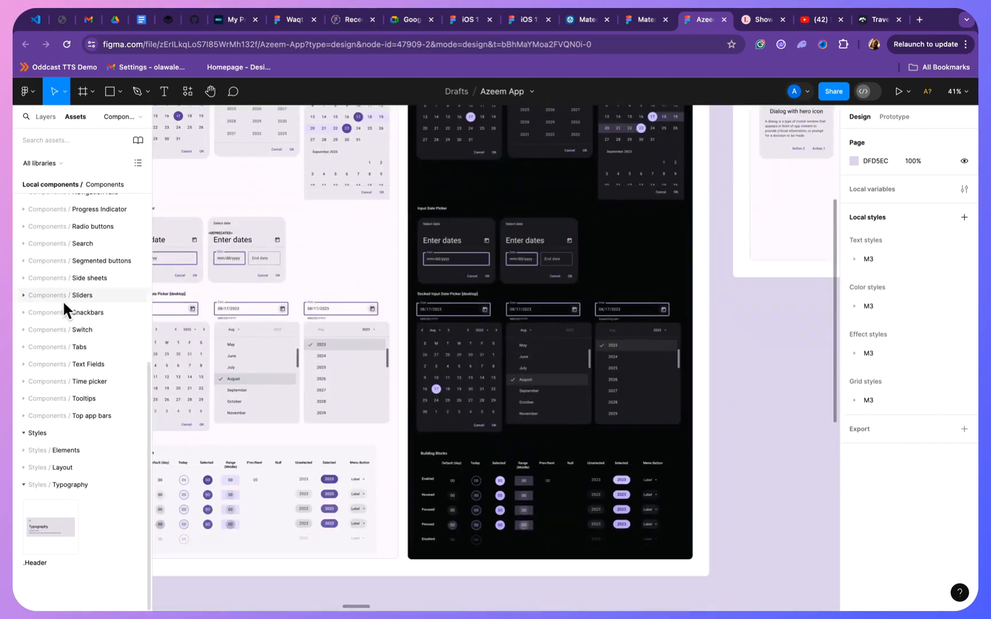
{"action": "scroll", "coordinate": [63, 299], "scroll_direction": "up", "scroll_amount": 5}
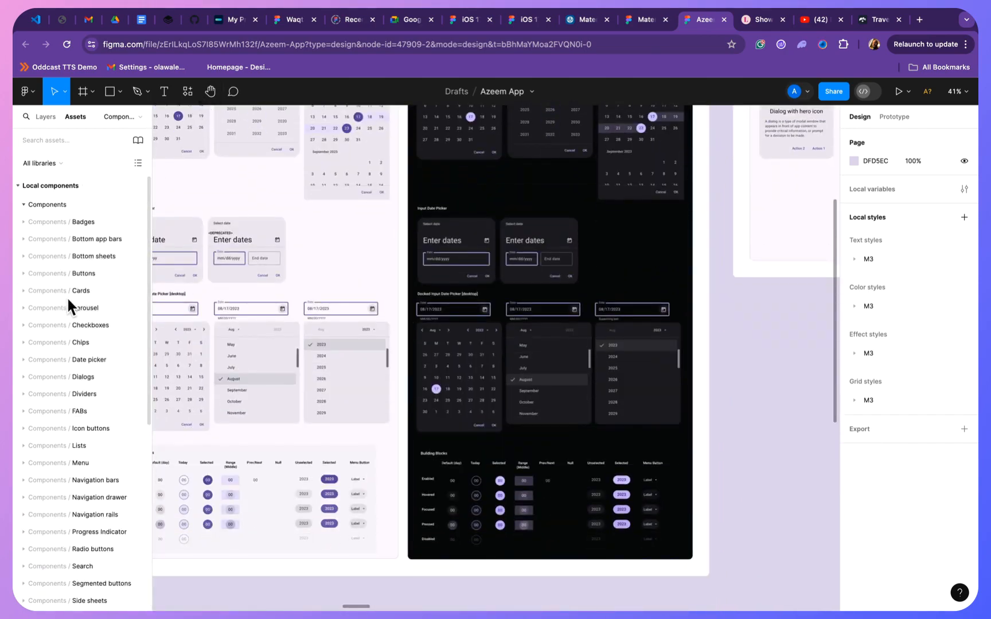
- Add a new page to the file and name it "App Design"
{"action": "left_click", "coordinate": [46, 117]}
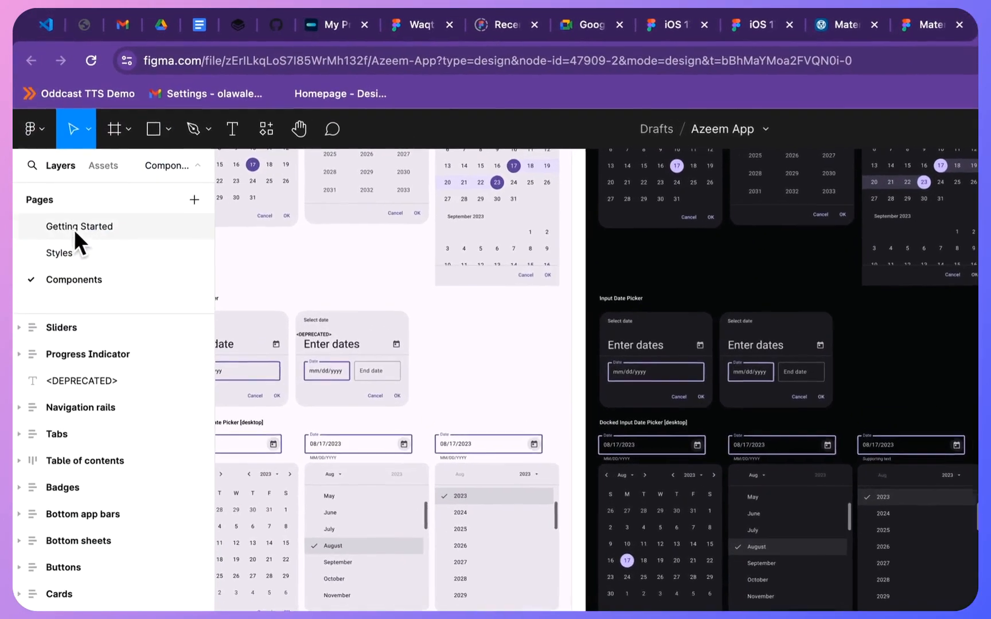
{"action": "left_click", "coordinate": [197, 202]}
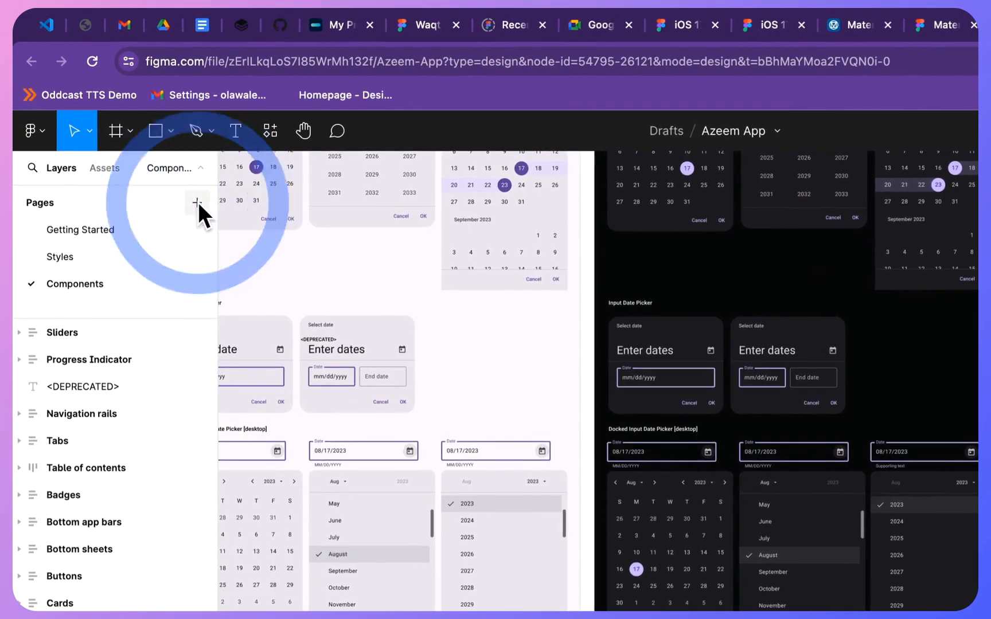
{"action": "scroll", "coordinate": [164, 244], "scroll_direction": "down", "scroll_amount": 1}
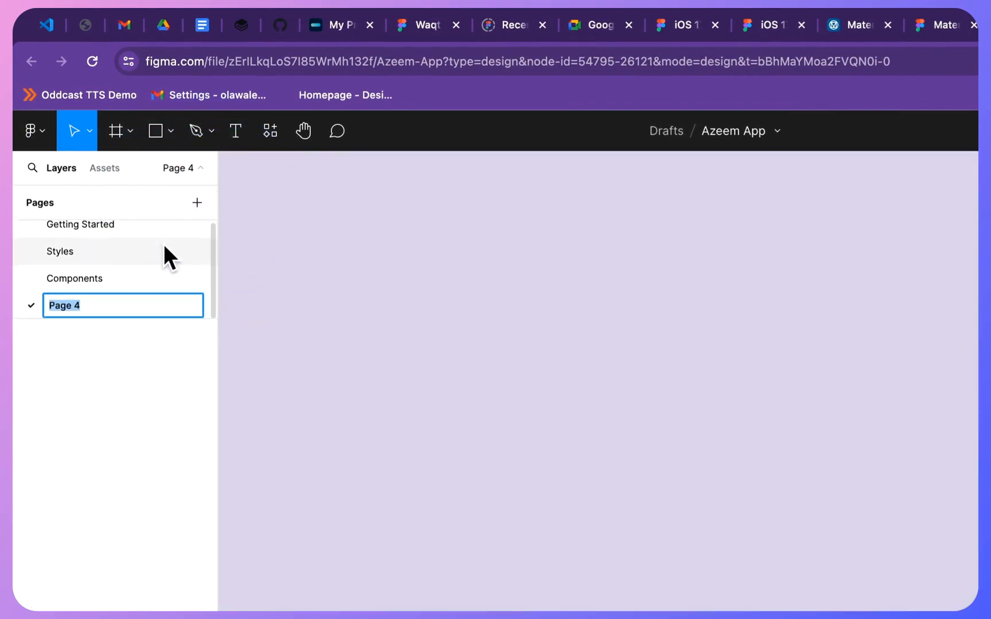
{"action": "type", "text": "App DEsi"}
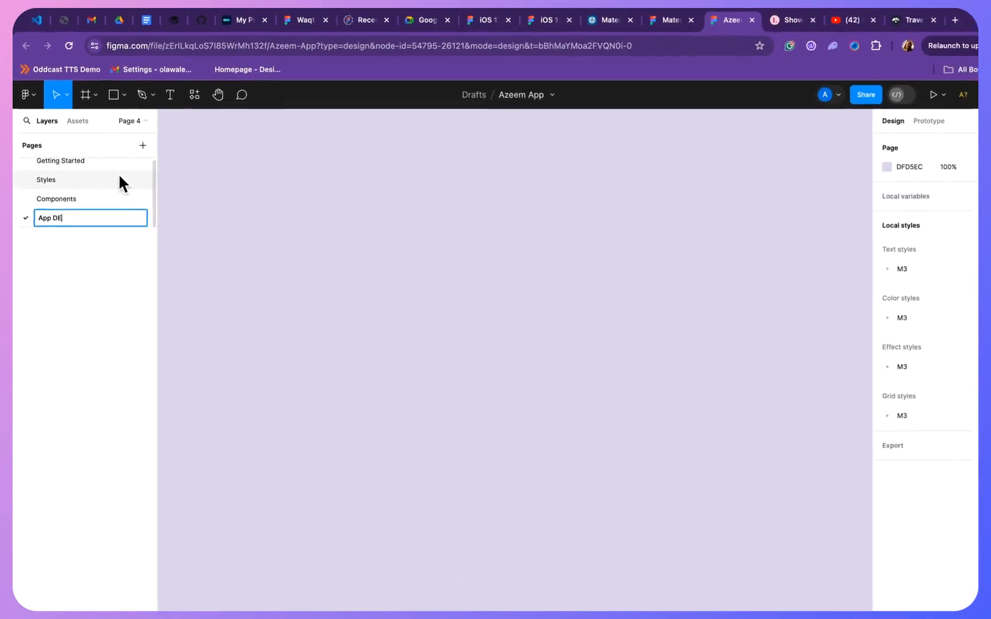
{"action": "key", "text": "BackSpace"}
{"action": "key", "text": "BackSpace"}
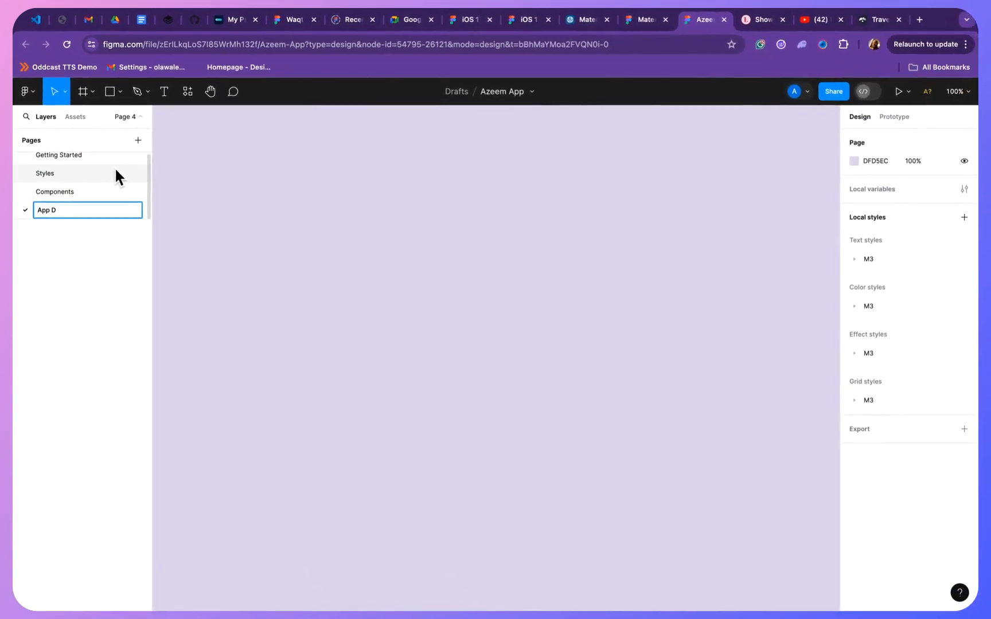
{"action": "type", "text": "SI"}
{"action": "key", "text": "BackSpace"}
{"action": "key", "text": "BackSpace"}
{"action": "key", "text": "BackSpace"}
{"action": "type", "text": "esign"}
{"action": "key", "text": "Return"}
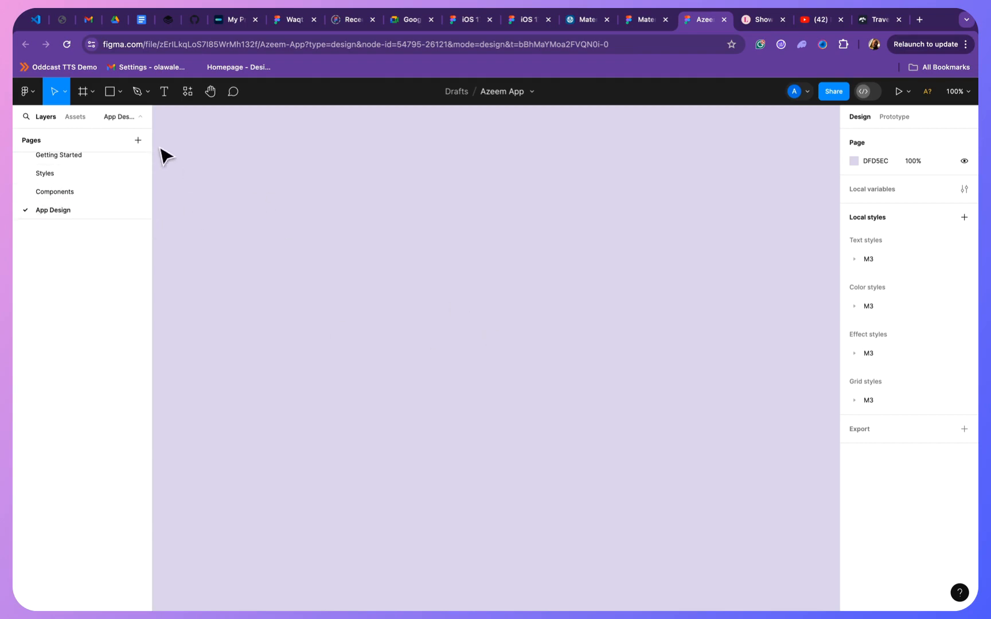
- Look at the local assets list and the Components page, and return to the App Design page
{"action": "left_click", "coordinate": [77, 118]}
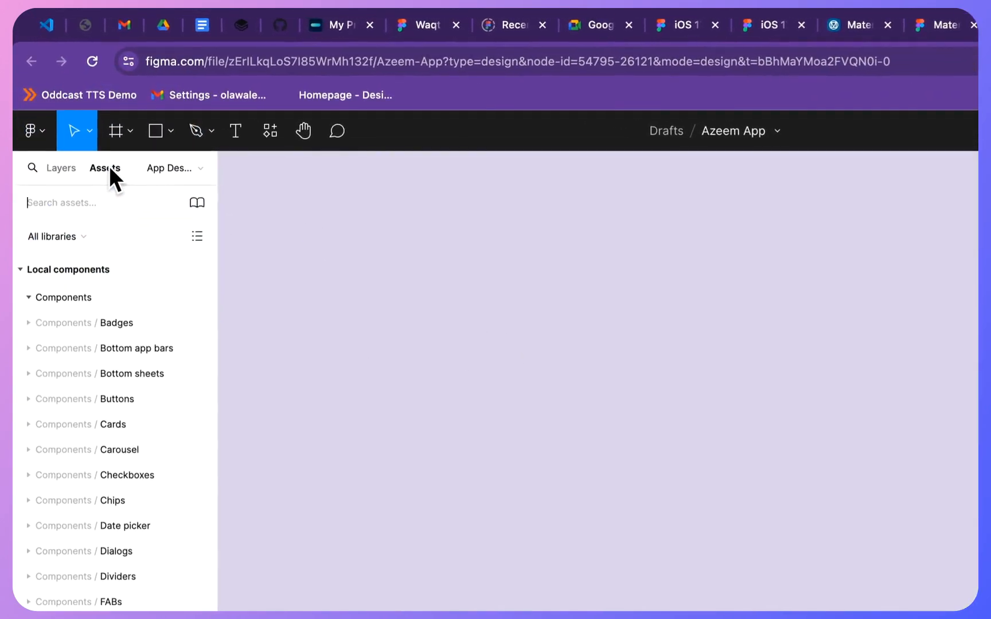
{"action": "left_click", "coordinate": [60, 167]}
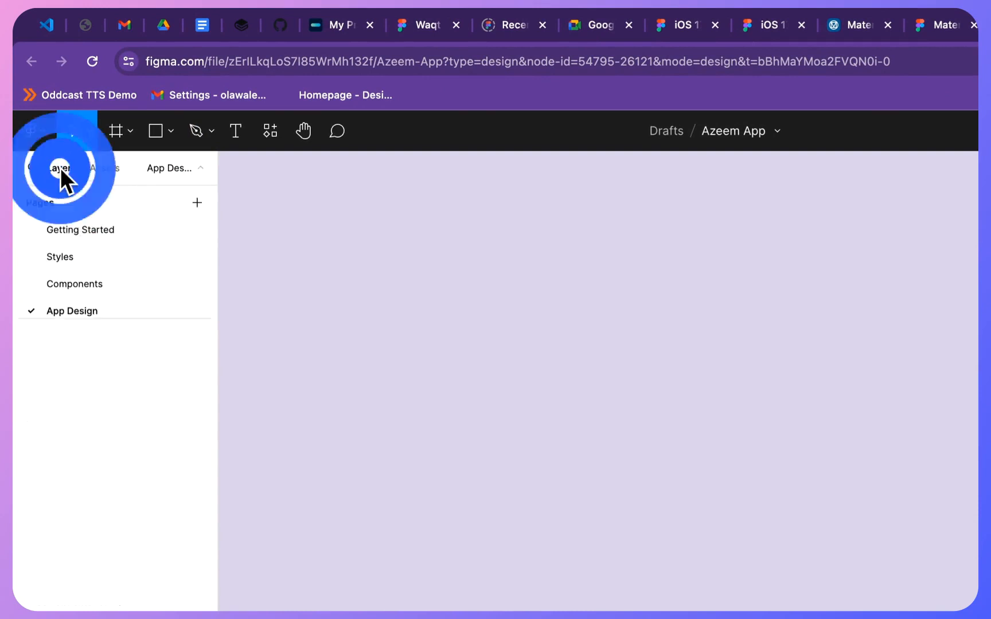
{"action": "left_click", "coordinate": [102, 289]}
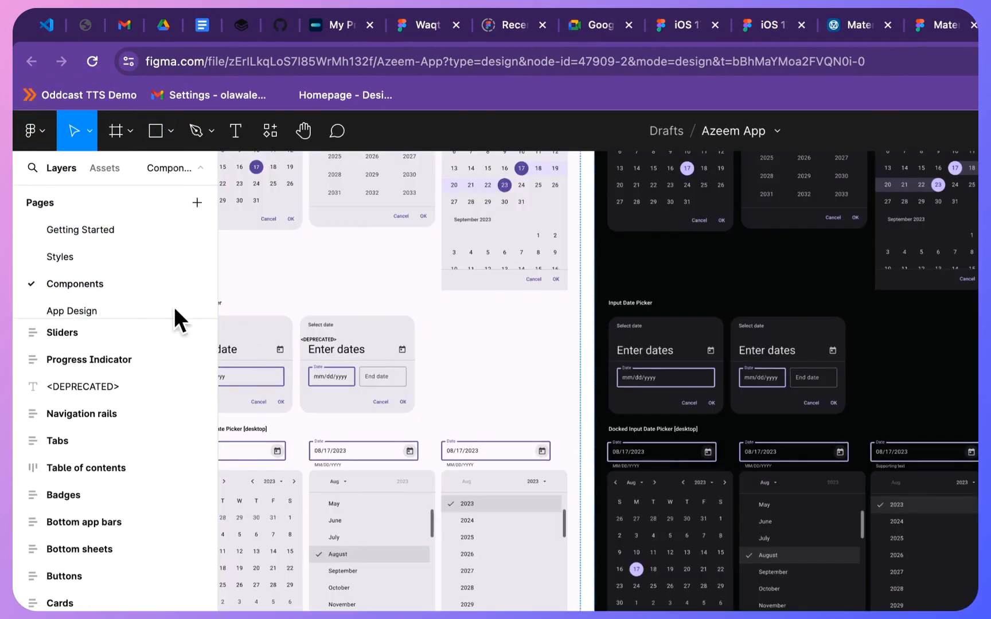
{"action": "left_click", "coordinate": [141, 310]}
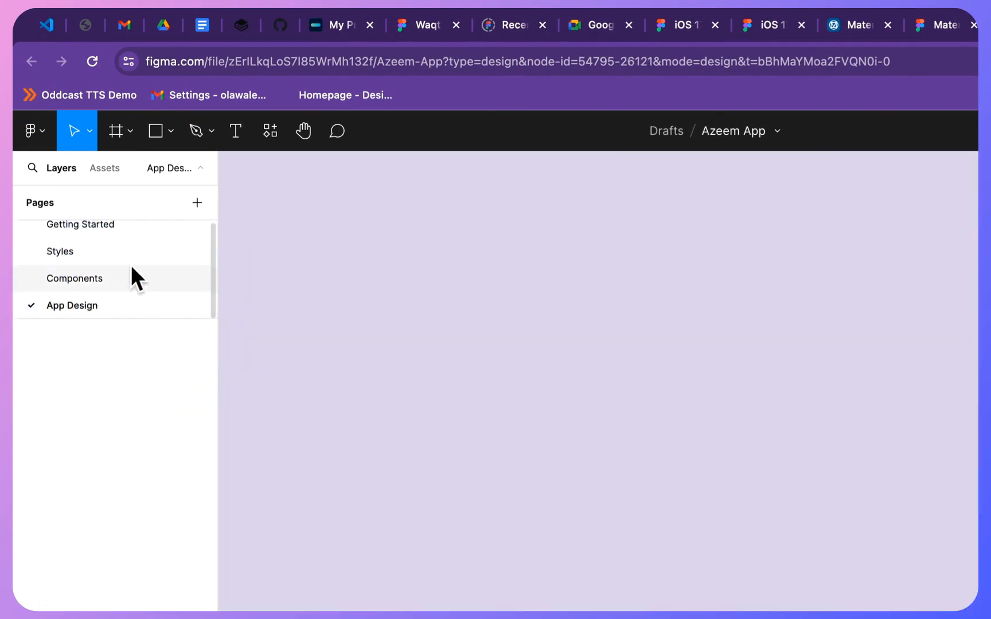
- Try placing a Horizontal card from the local Cards components on the App Design page, and delete it again
{"action": "left_click", "coordinate": [111, 167]}
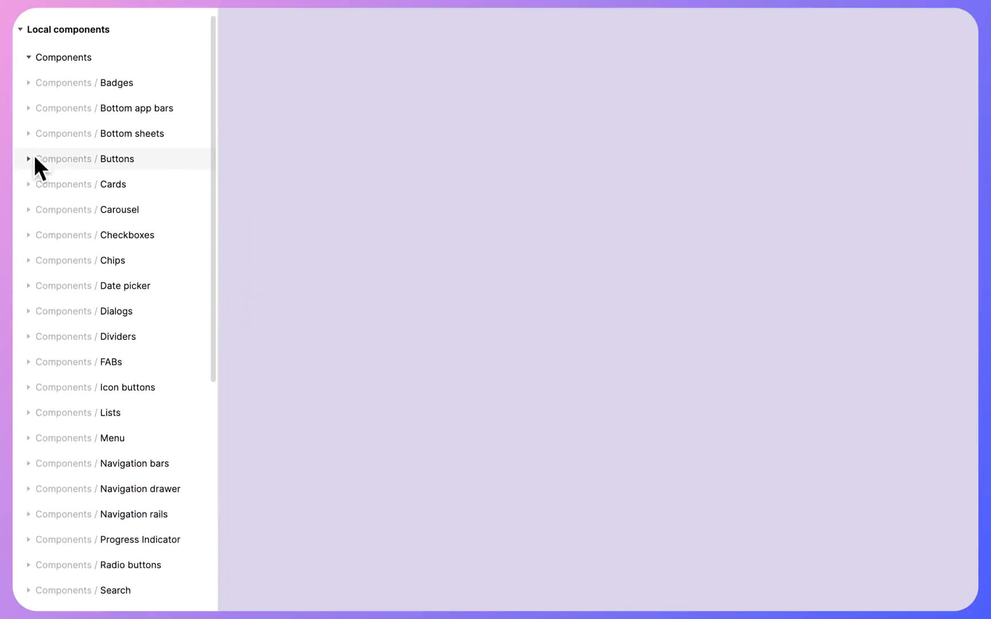
{"action": "left_click", "coordinate": [25, 423]}
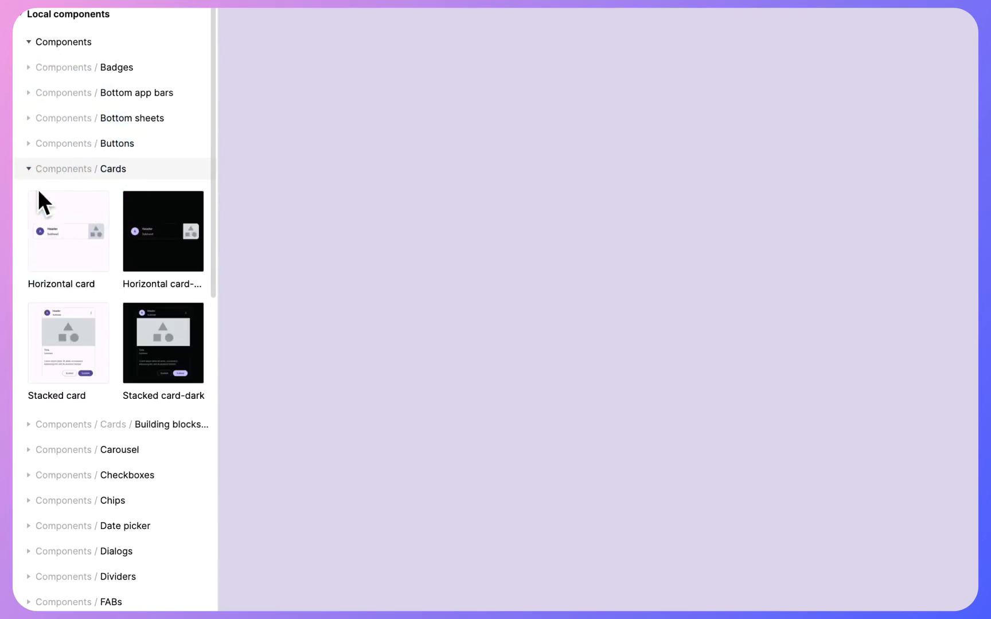
{"action": "left_click_drag", "start_coordinate": [60, 229], "coordinate": [602, 134]}
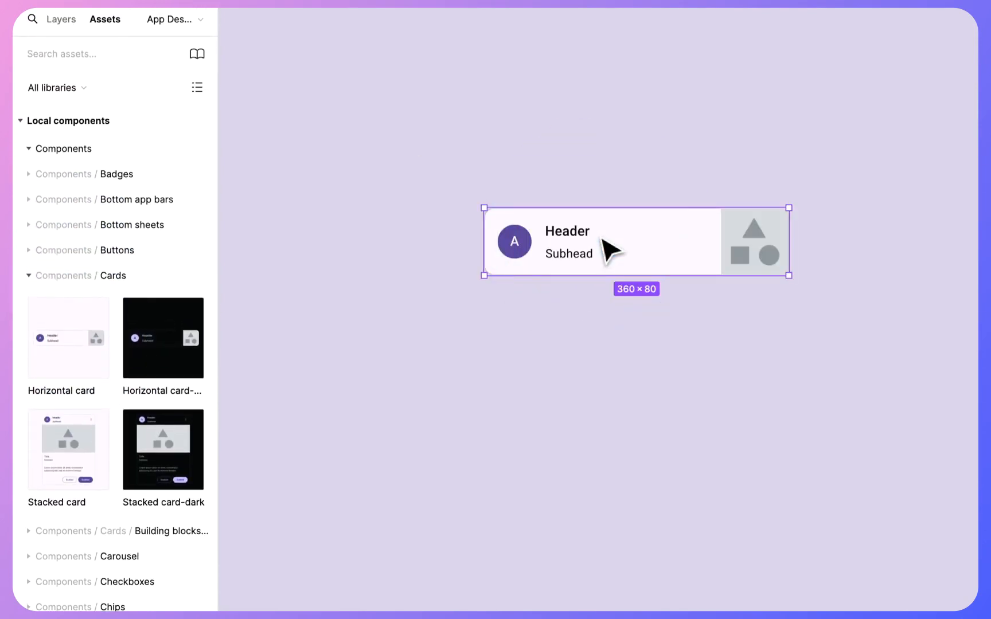
{"action": "key", "text": "Delete"}
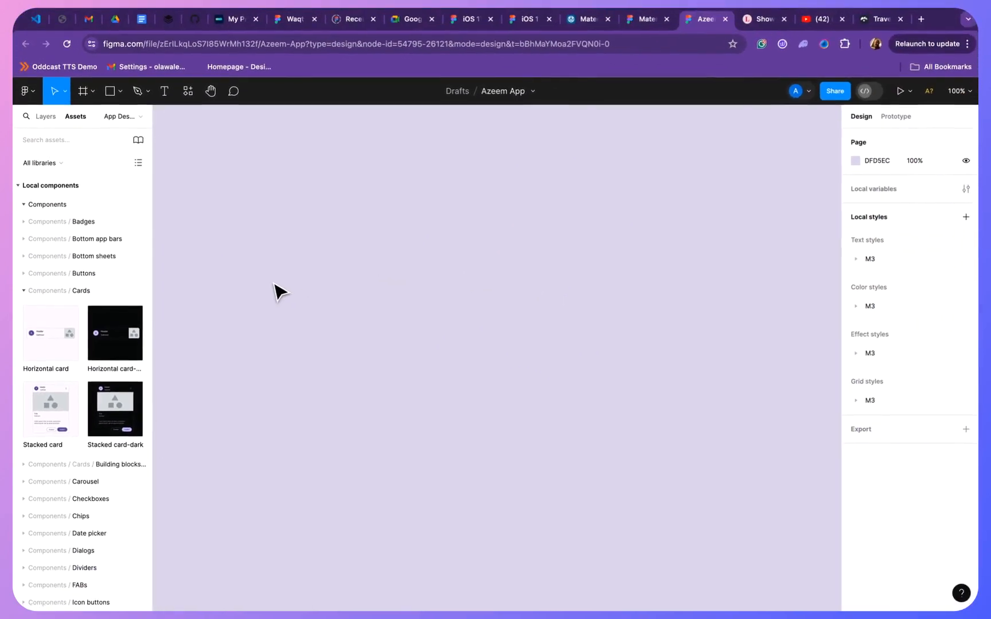
{"action": "left_click", "coordinate": [58, 114]}
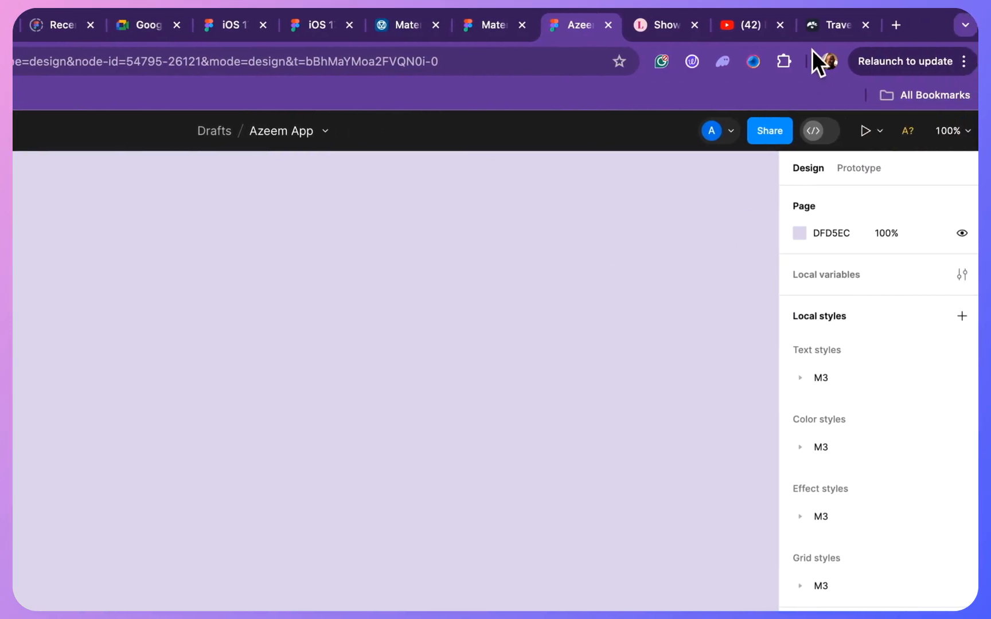
- Copy the Travel App wireframe image from its template web page and paste it onto the App Design page in Figma
{"action": "left_click", "coordinate": [821, 34]}
{"action": "right_click", "coordinate": [225, 473]}
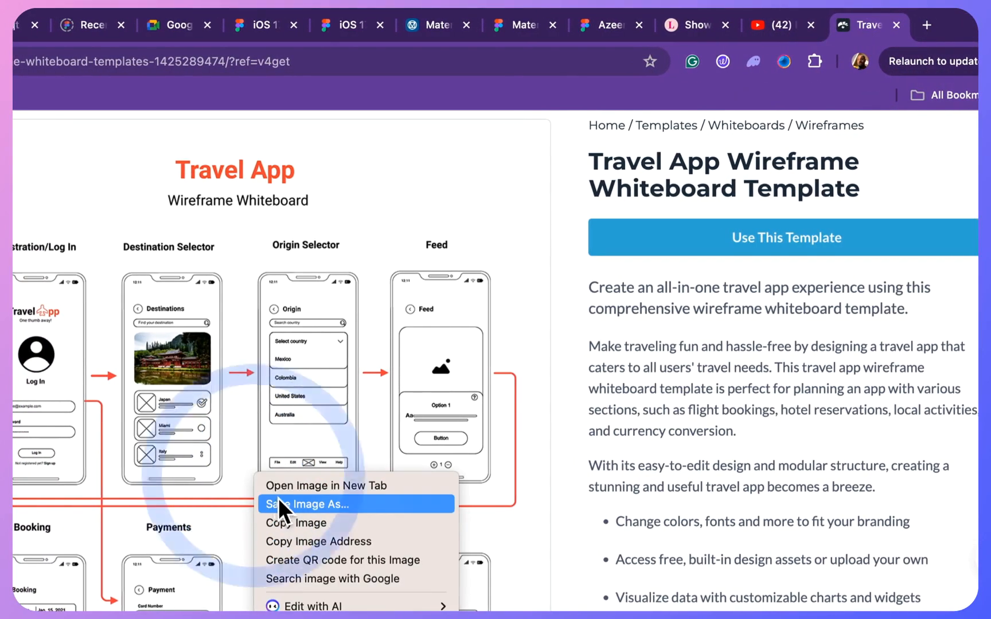
{"action": "left_click", "coordinate": [292, 527]}
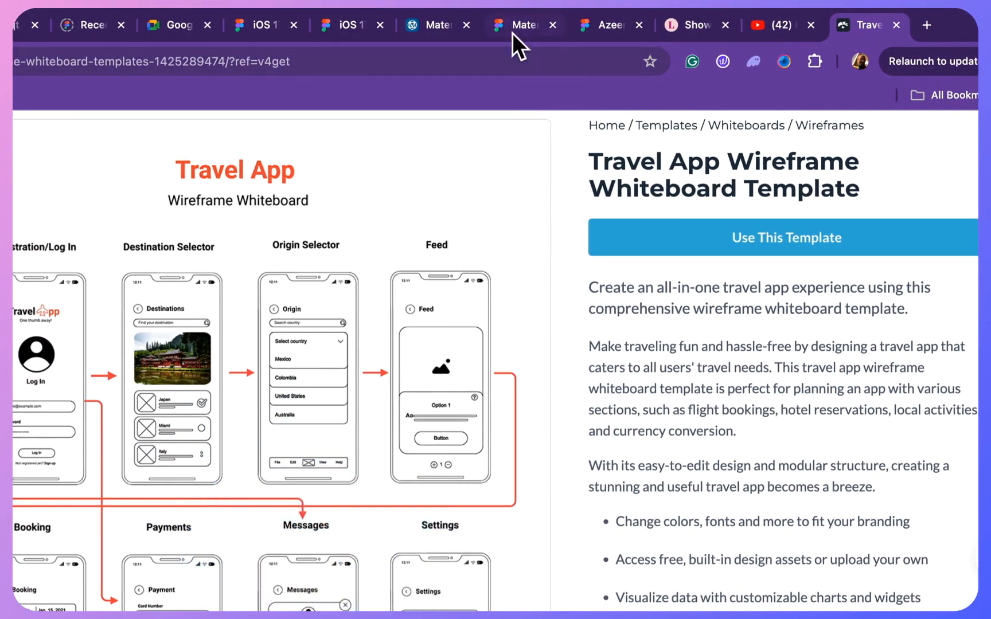
{"action": "left_click", "coordinate": [591, 29]}
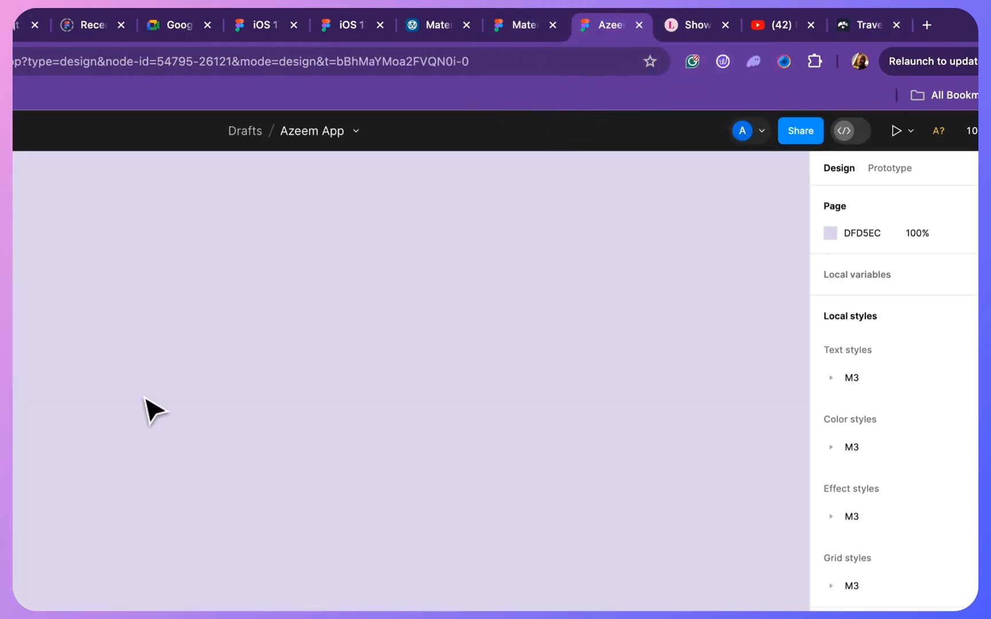
{"action": "left_click", "coordinate": [152, 410]}
{"action": "key", "text": "super+v"}
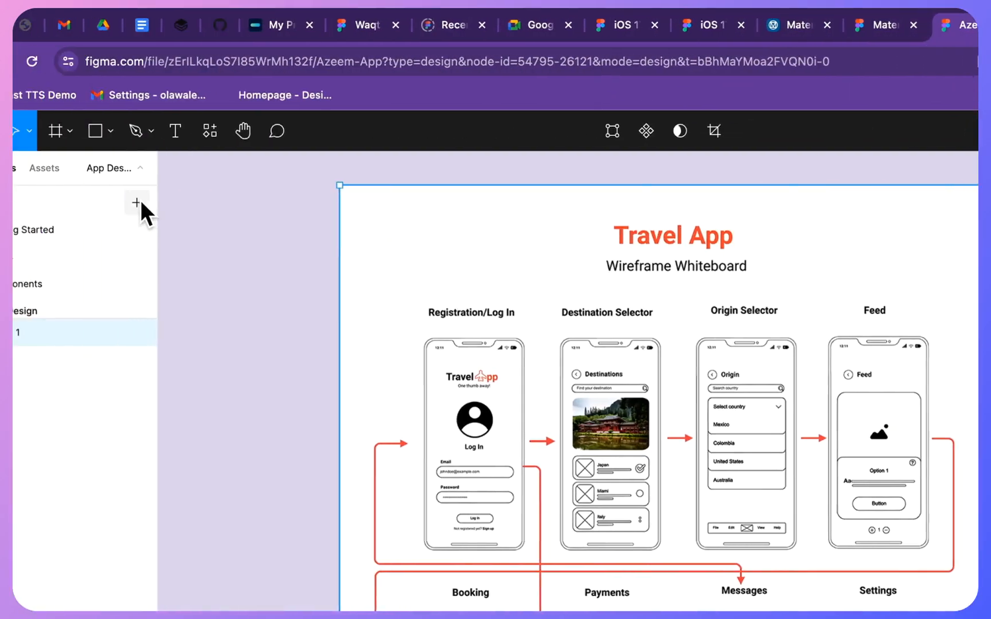
- Add a new page to the file and name it "Inspiration/References"
{"action": "left_click", "coordinate": [197, 202]}
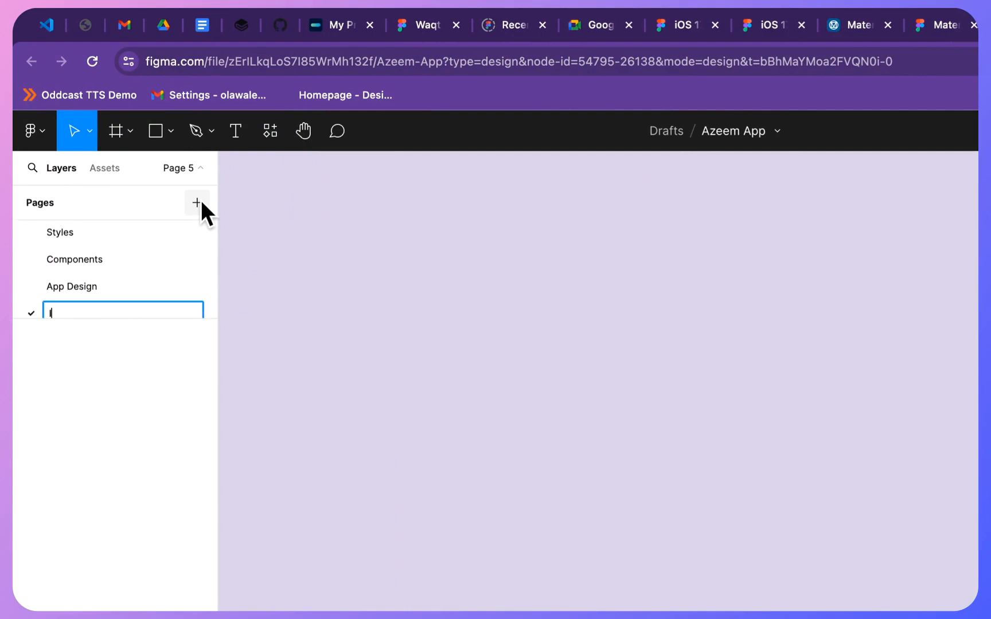
{"action": "type", "text": "Inspirat"}
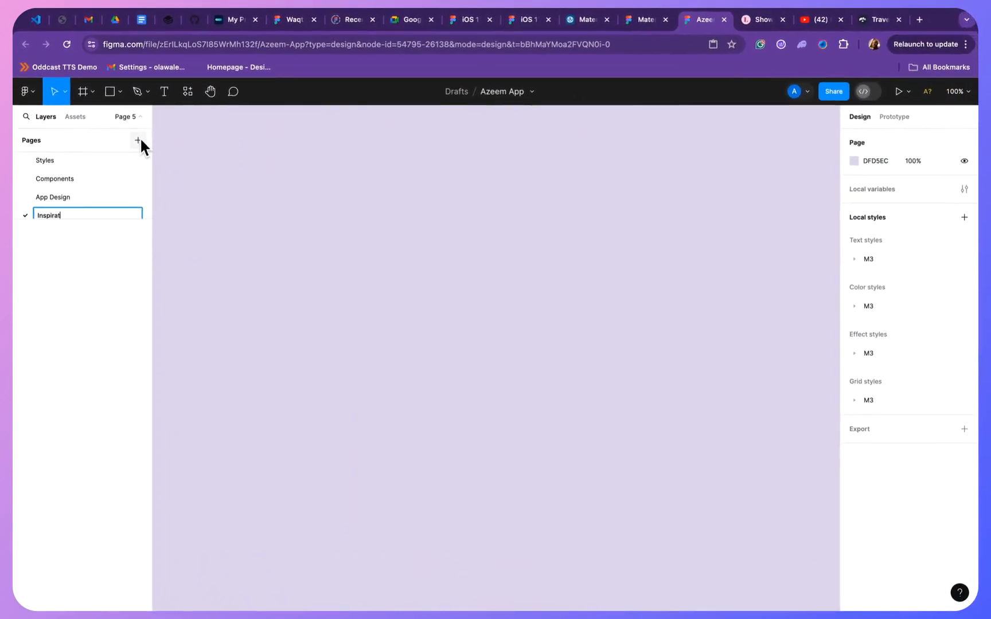
{"action": "type", "text": "ion/References"}
{"action": "key", "text": "Return"}
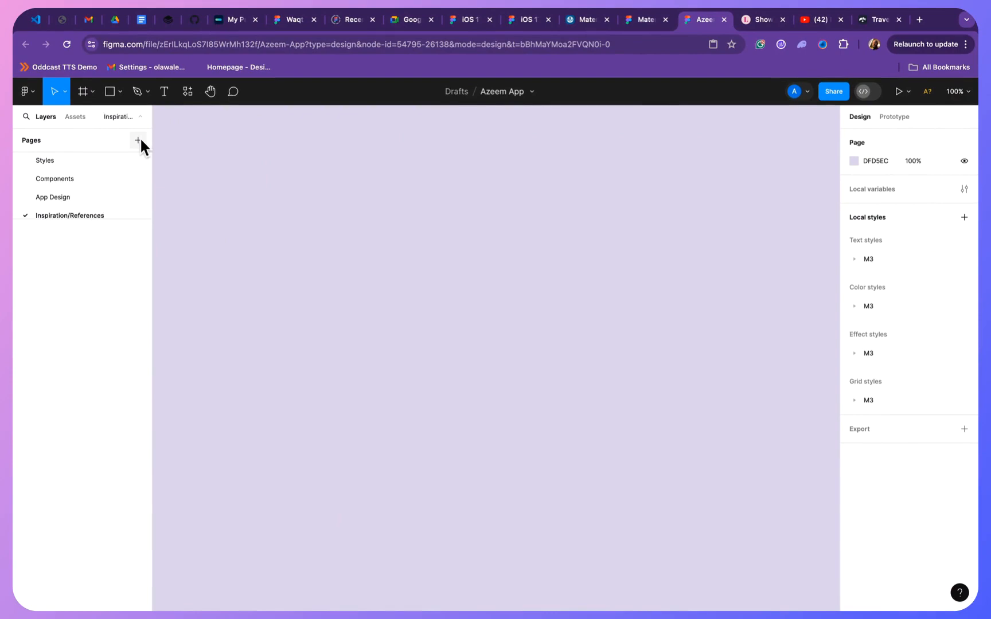
- On the App Design page, crop the wireframe image to its Registration/Log In and Booking column, 313 wide, cutting off the area above the headings
{"action": "left_click", "coordinate": [112, 198]}
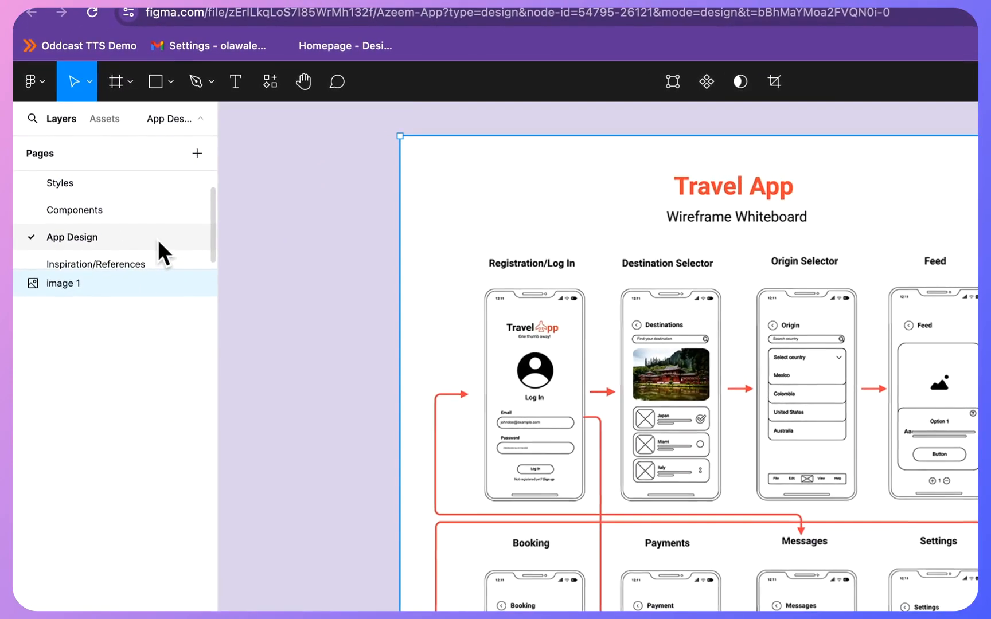
{"action": "scroll", "coordinate": [304, 367], "scroll_direction": "down", "scroll_amount": 3}
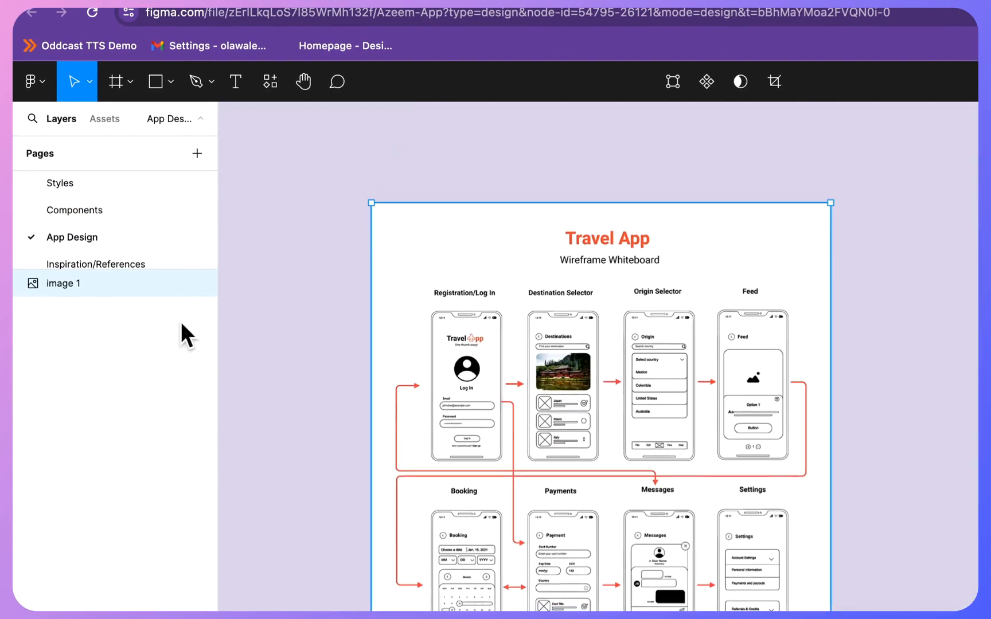
{"action": "left_click", "coordinate": [85, 248]}
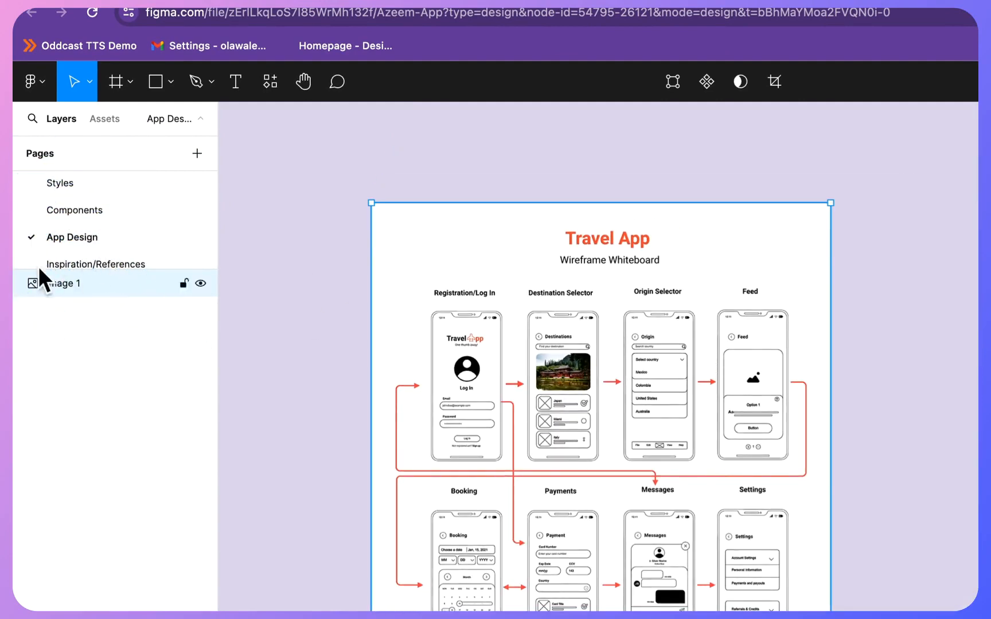
{"action": "scroll", "coordinate": [693, 405], "scroll_direction": "right", "scroll_amount": 5}
{"action": "scroll", "coordinate": [693, 405], "scroll_direction": "up", "scroll_amount": 1}
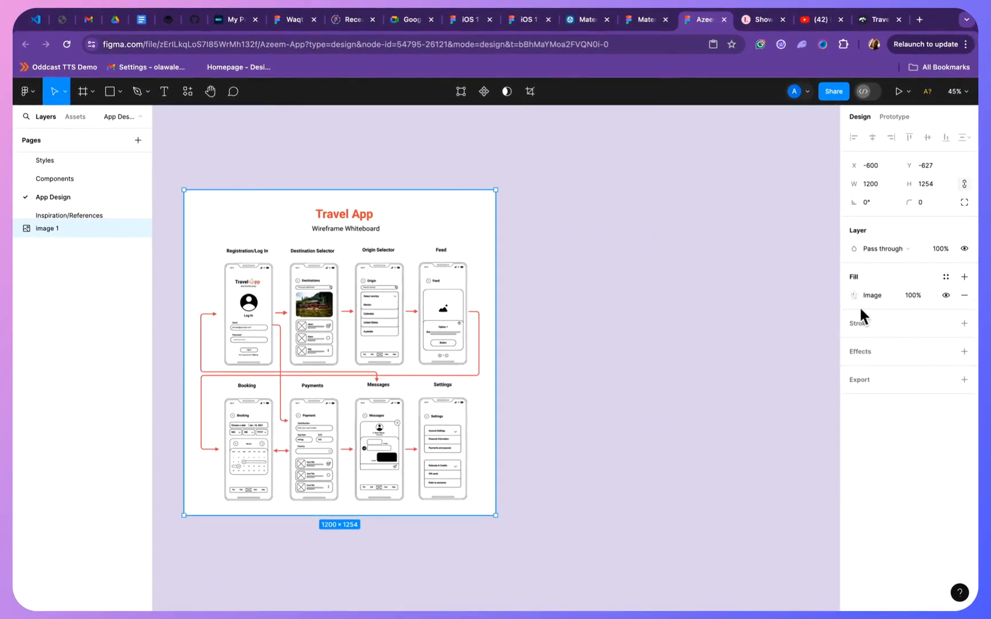
{"action": "left_click", "coordinate": [739, 313]}
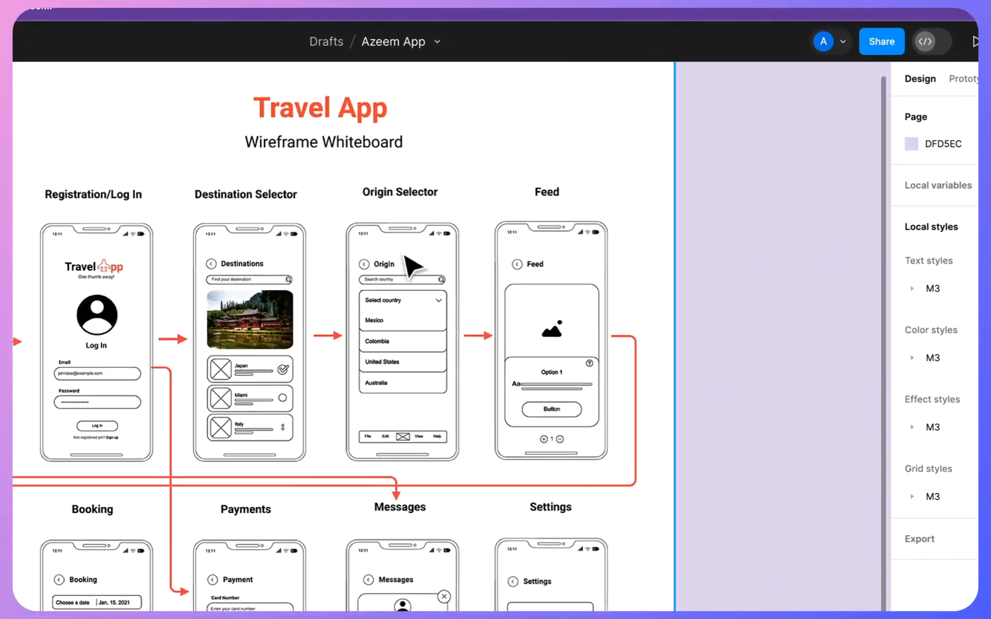
{"action": "left_click", "coordinate": [406, 256]}
{"action": "left_click_drag", "start_coordinate": [648, 307], "coordinate": [256, 314]}
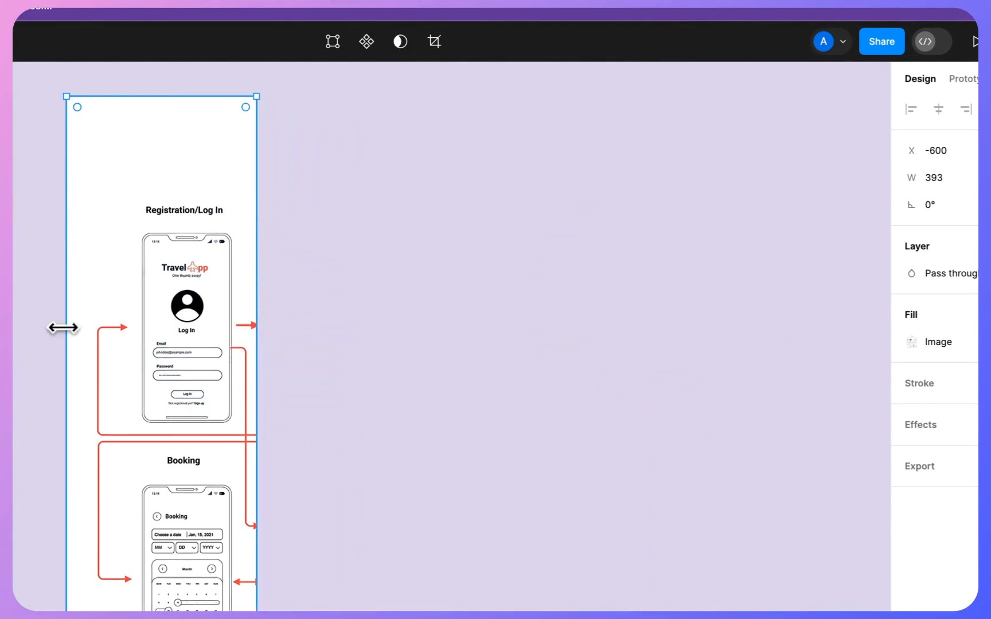
{"action": "left_click_drag", "start_coordinate": [65, 327], "coordinate": [105, 330]}
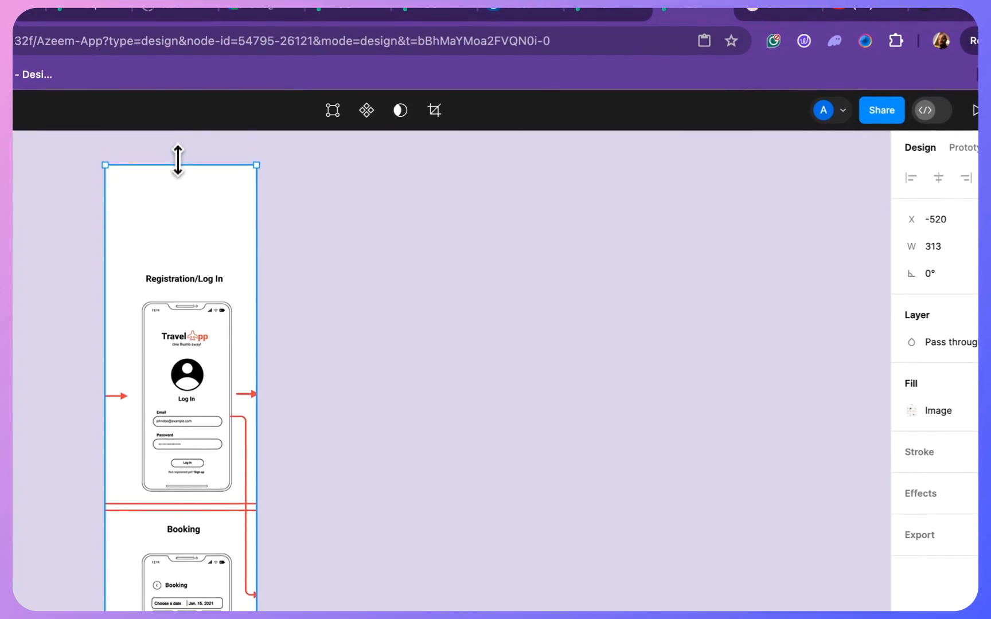
{"action": "left_click_drag", "start_coordinate": [178, 164], "coordinate": [184, 255]}
{"action": "left_click", "coordinate": [547, 453]}
- Browse the local assets, collapsing the Components and Typography groups and expanding Styles / Elements
{"action": "scroll", "coordinate": [546, 452], "scroll_direction": "right", "scroll_amount": 2}
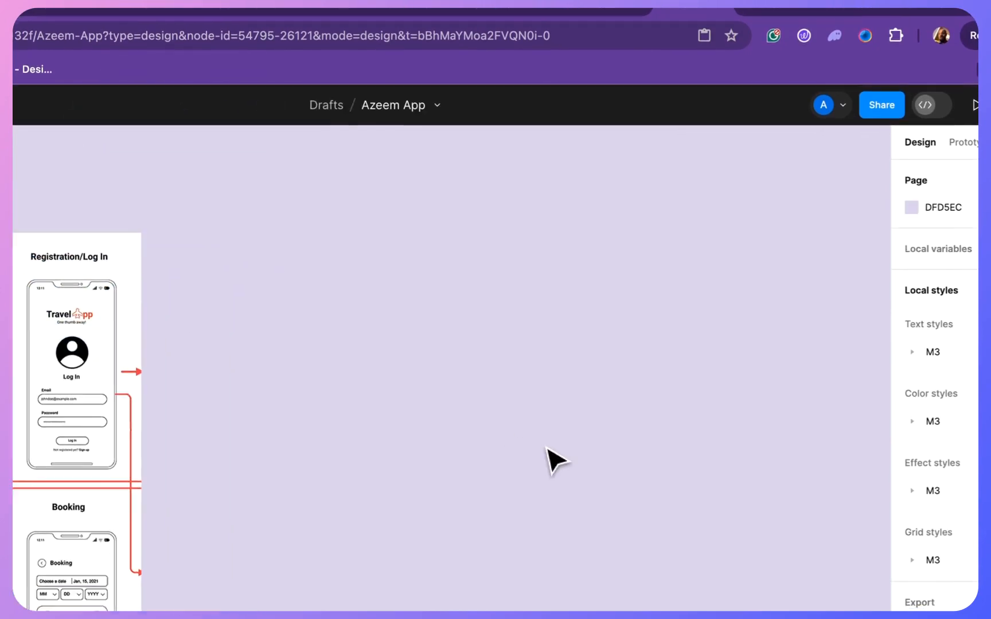
{"action": "scroll", "coordinate": [547, 448], "scroll_direction": "right", "scroll_amount": 1}
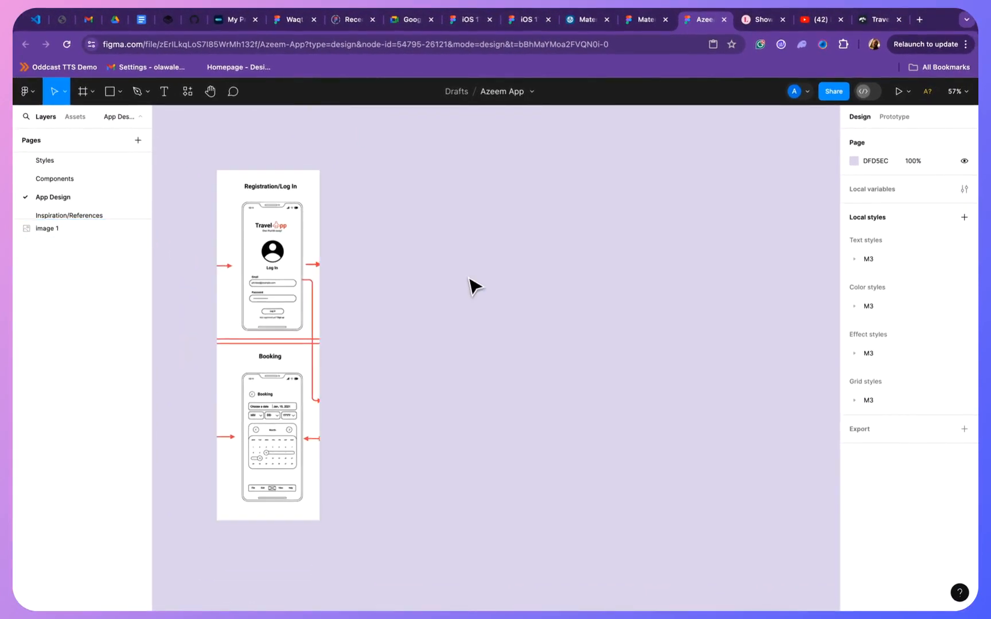
{"action": "left_click", "coordinate": [70, 114]}
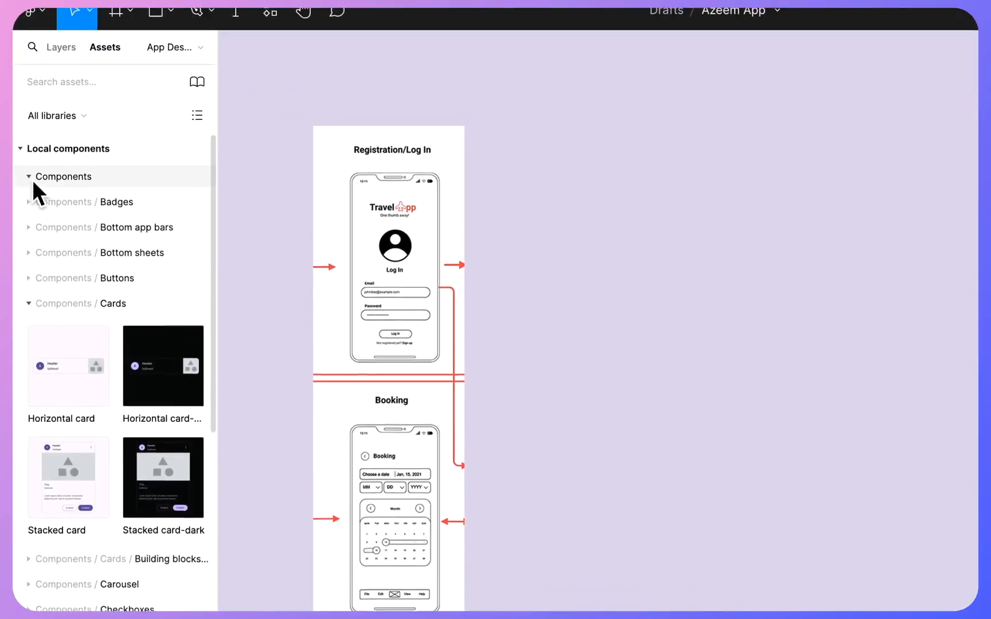
{"action": "left_click", "coordinate": [31, 149]}
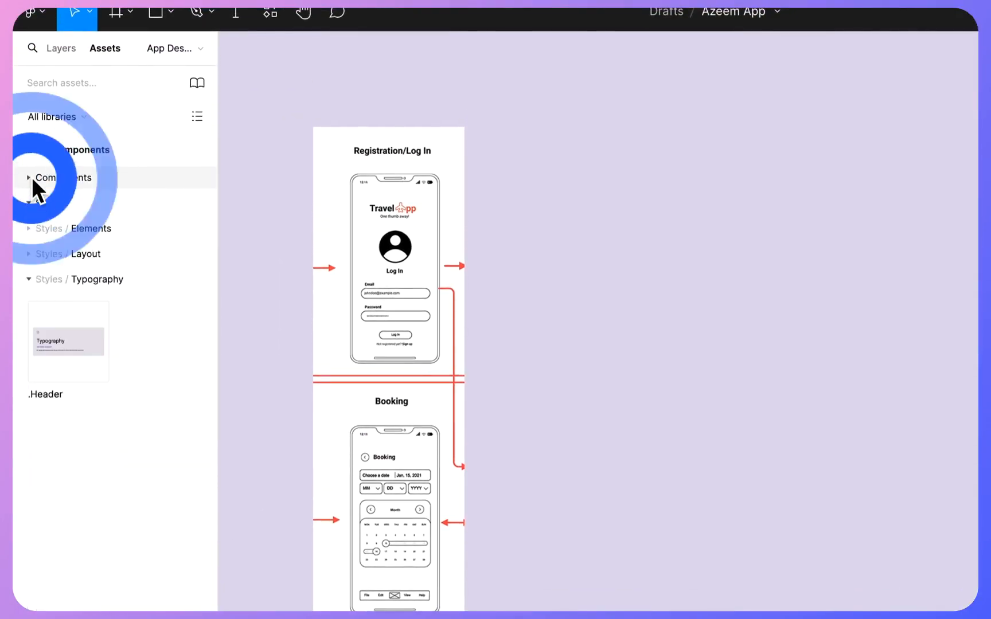
{"action": "left_click", "coordinate": [31, 279]}
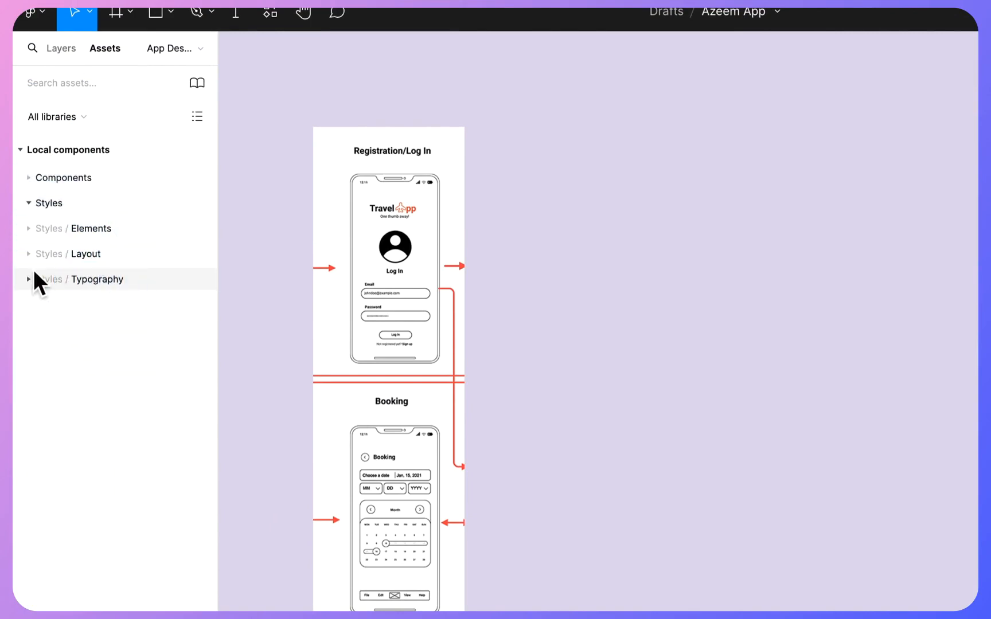
{"action": "left_click", "coordinate": [28, 228]}
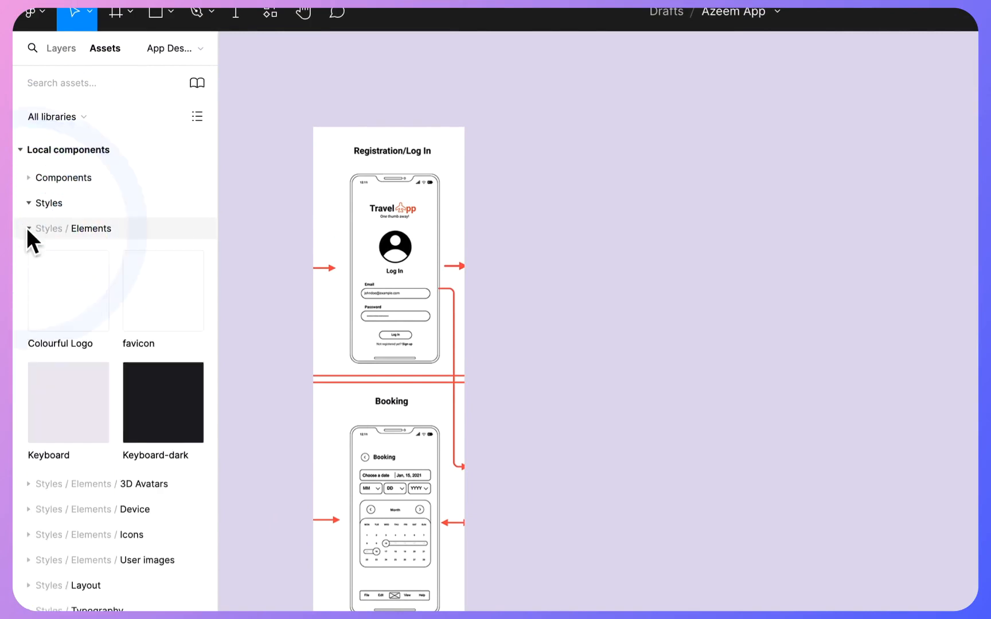
{"action": "left_click", "coordinate": [27, 229]}
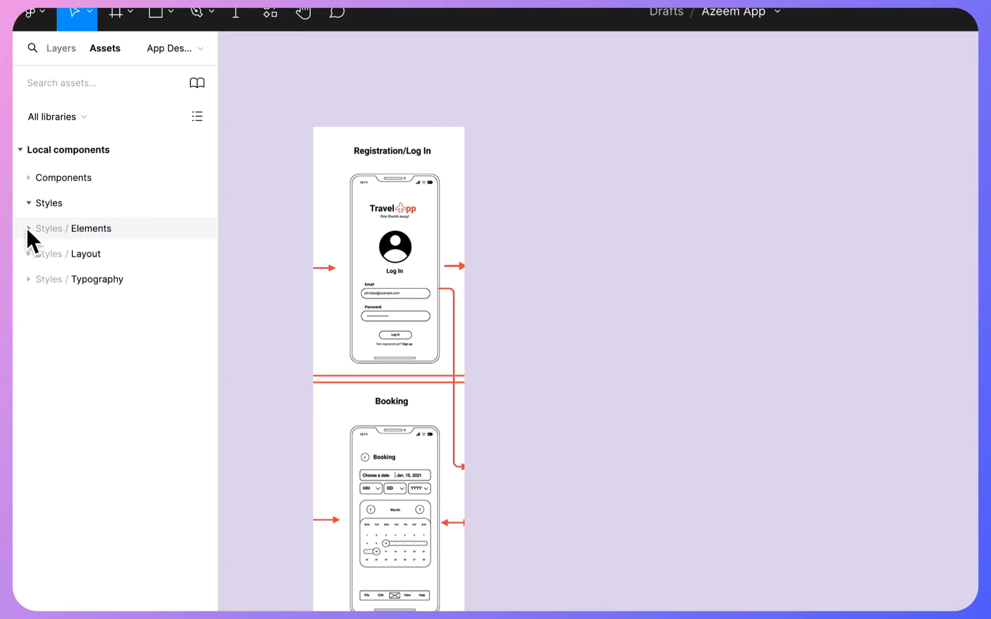
{"action": "left_click", "coordinate": [29, 203]}
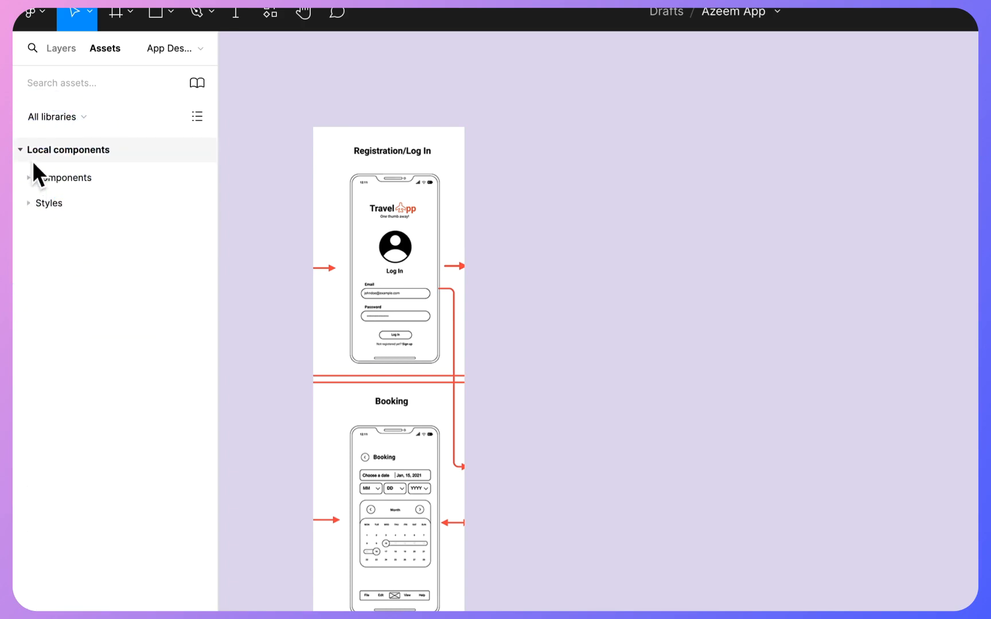
{"action": "left_click", "coordinate": [32, 206]}
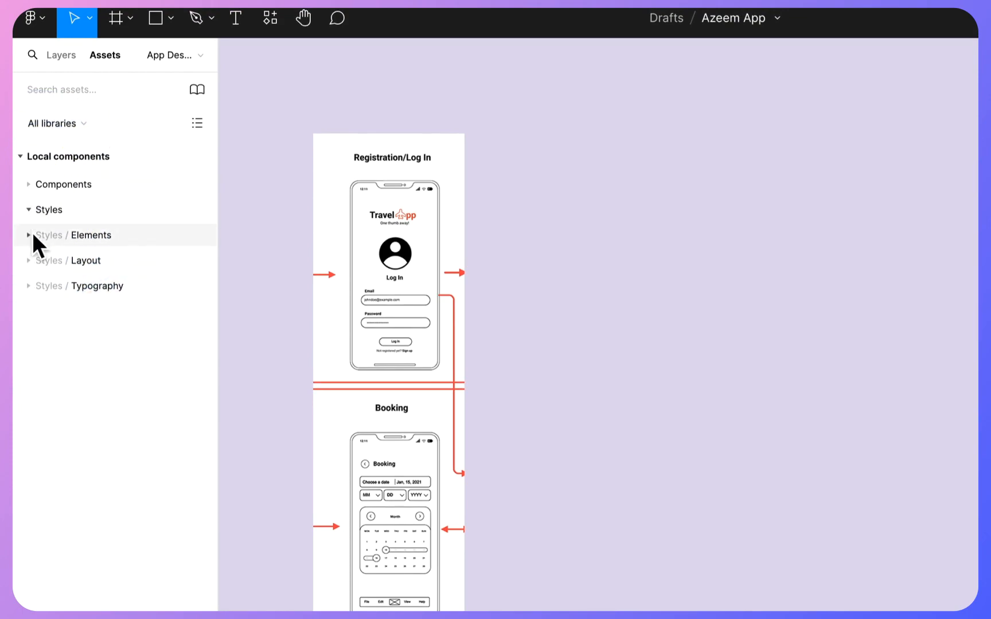
{"action": "left_click", "coordinate": [31, 234]}
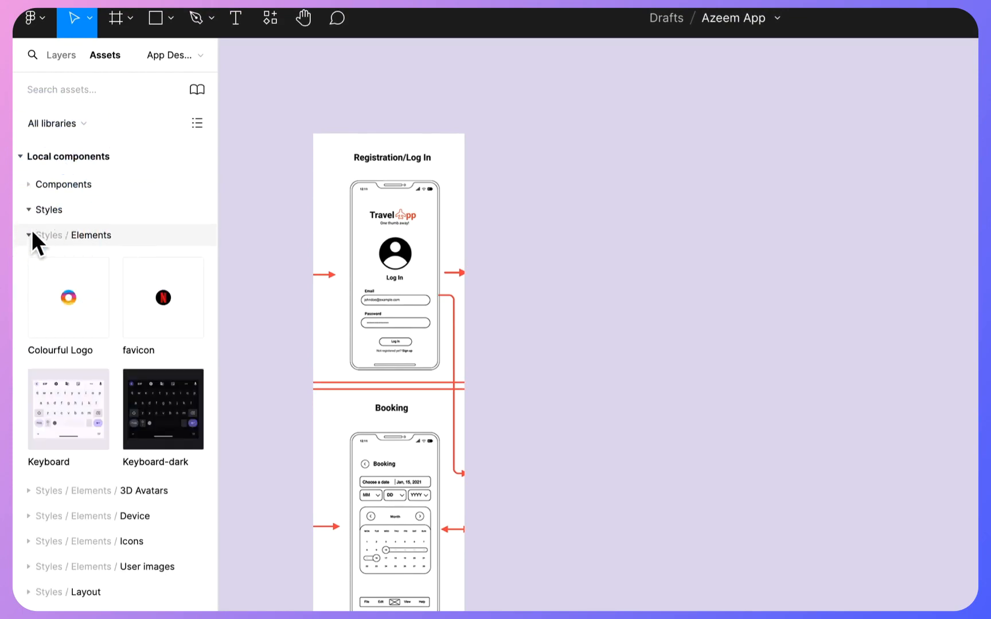
- Place the Device frame component from the Styles / Elements / Device assets beside the wireframe image, at about X 120, Y -595
{"action": "left_click", "coordinate": [29, 516]}
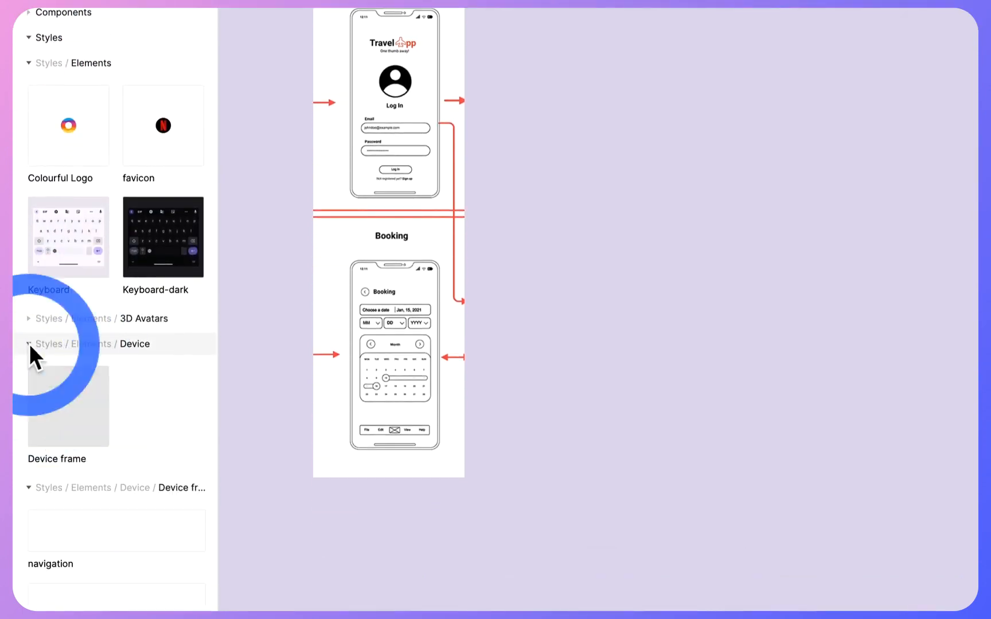
{"action": "scroll", "coordinate": [108, 439], "scroll_direction": "down", "scroll_amount": 1}
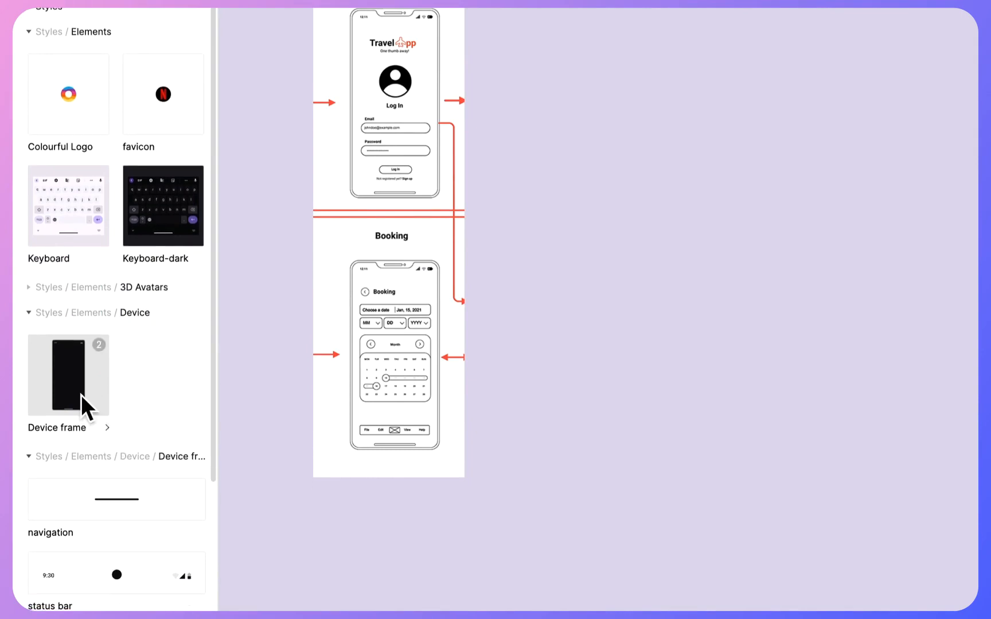
{"action": "left_click_drag", "start_coordinate": [85, 409], "coordinate": [743, 230]}
{"action": "left_click_drag", "start_coordinate": [686, 218], "coordinate": [737, 214]}
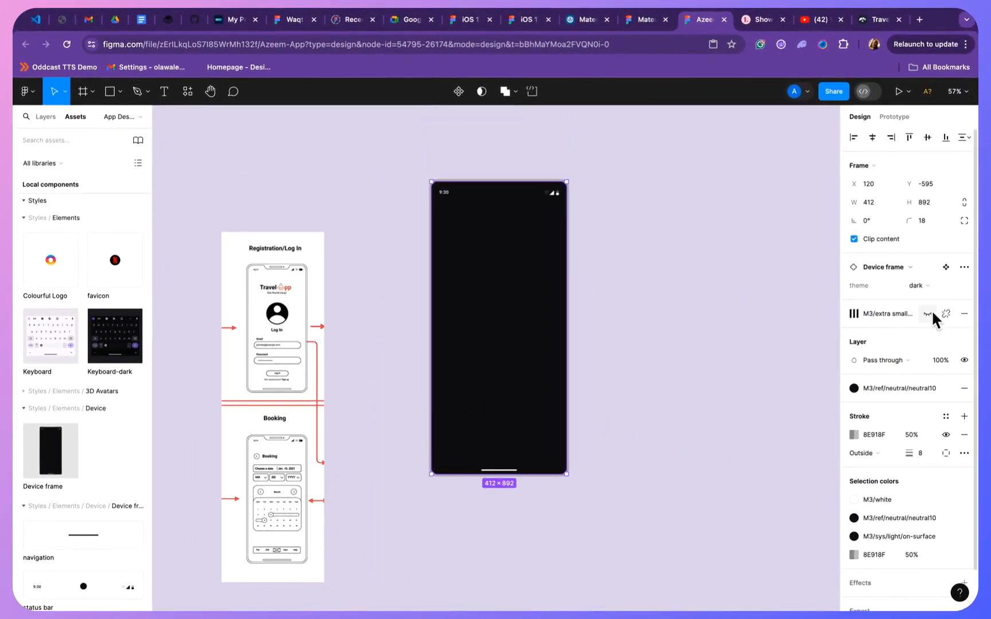
- Show the Device frame's M3/extra small layout grid to view its columns, and hide it again
{"action": "left_click", "coordinate": [933, 312]}
{"action": "left_click", "coordinate": [934, 312]}
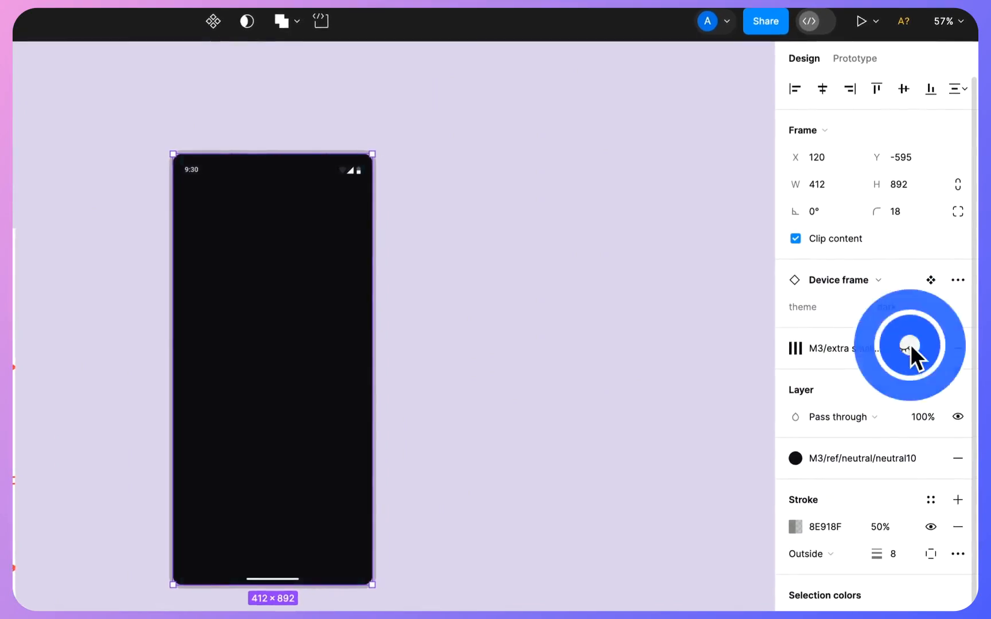
{"action": "left_click", "coordinate": [911, 346]}
{"action": "left_click", "coordinate": [911, 346]}
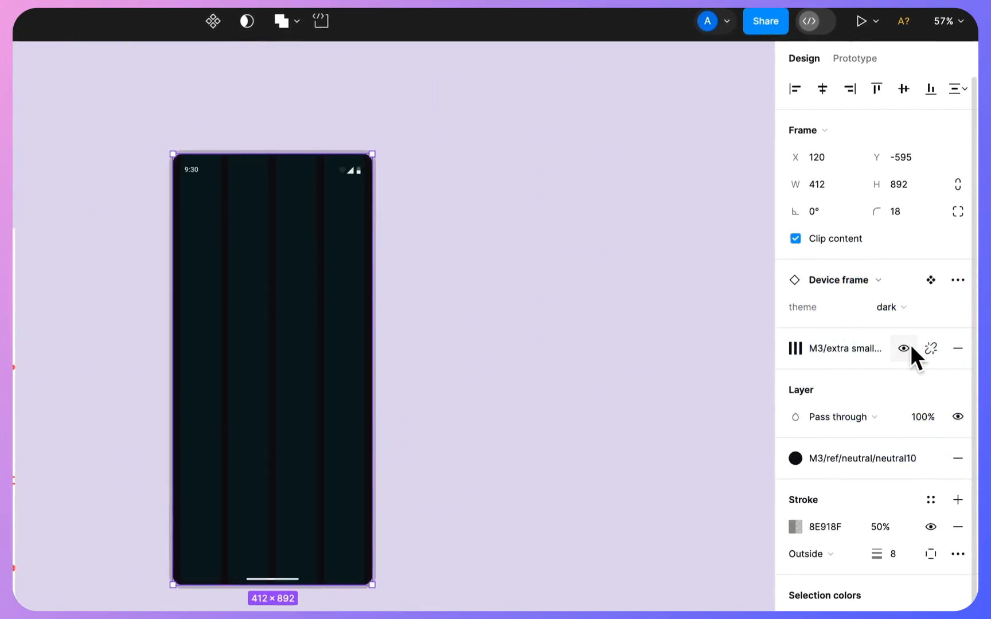
{"action": "left_click", "coordinate": [911, 346]}
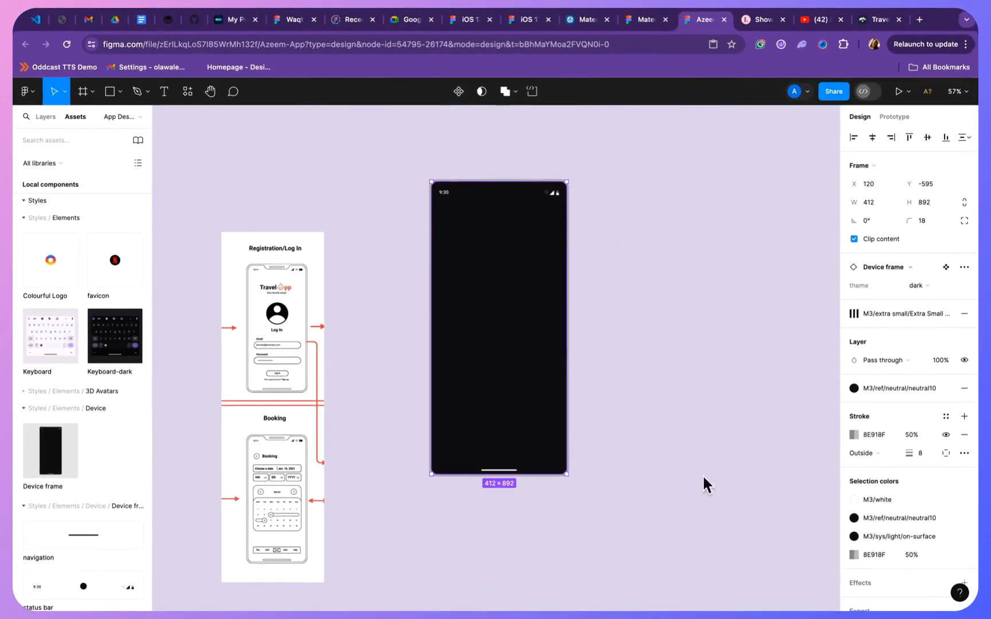
{"action": "left_click", "coordinate": [314, 134]}
{"action": "scroll", "coordinate": [313, 134], "scroll_direction": "down", "scroll_amount": 5}
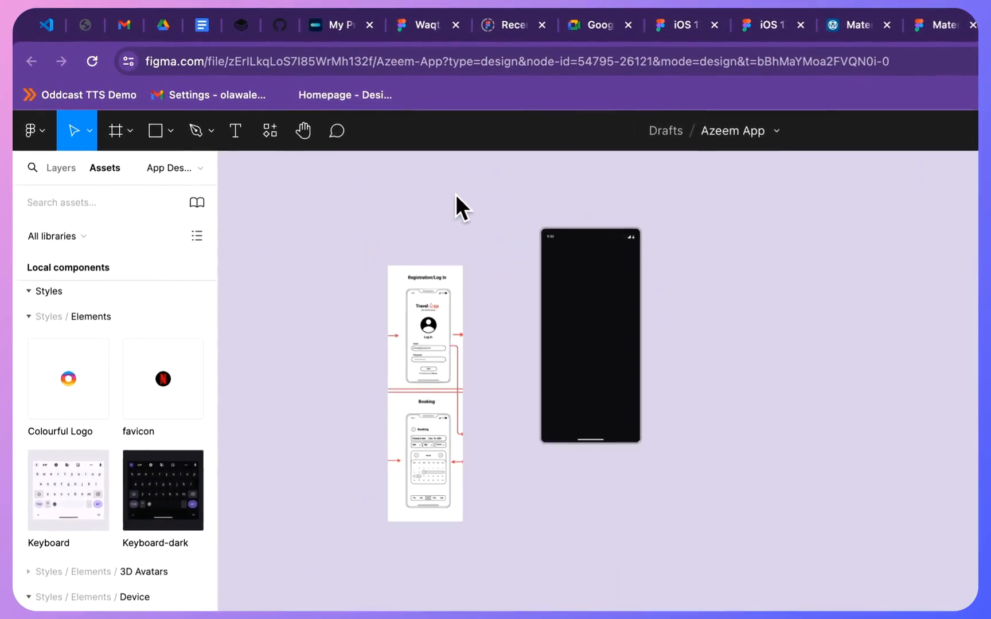
{"action": "scroll", "coordinate": [313, 134], "scroll_direction": "up", "scroll_amount": 5}
{"action": "scroll", "coordinate": [314, 135], "scroll_direction": "down", "scroll_amount": 4}
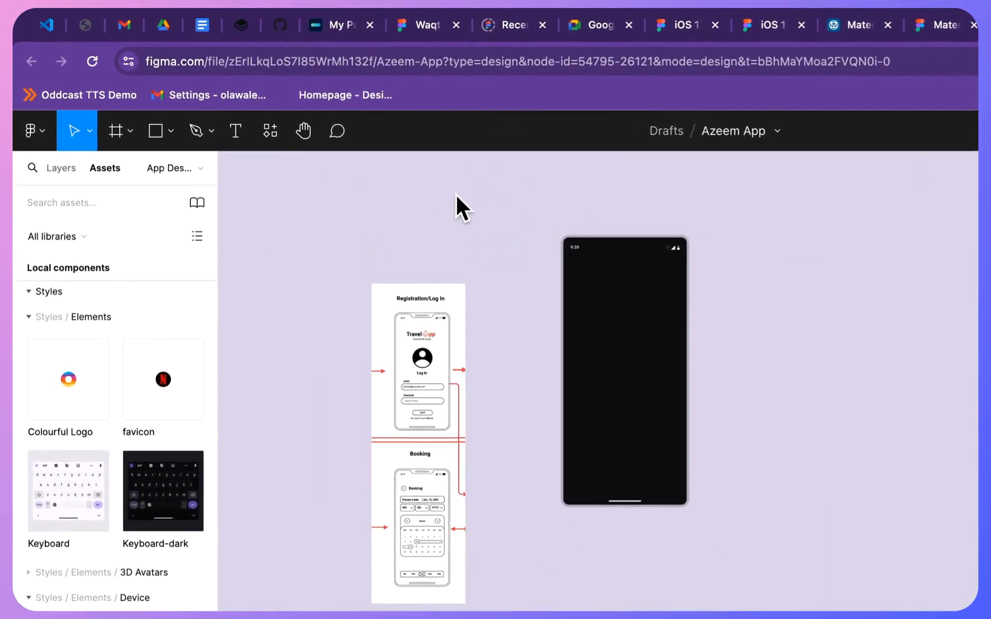
{"action": "scroll", "coordinate": [457, 195], "scroll_direction": "up", "scroll_amount": 4}
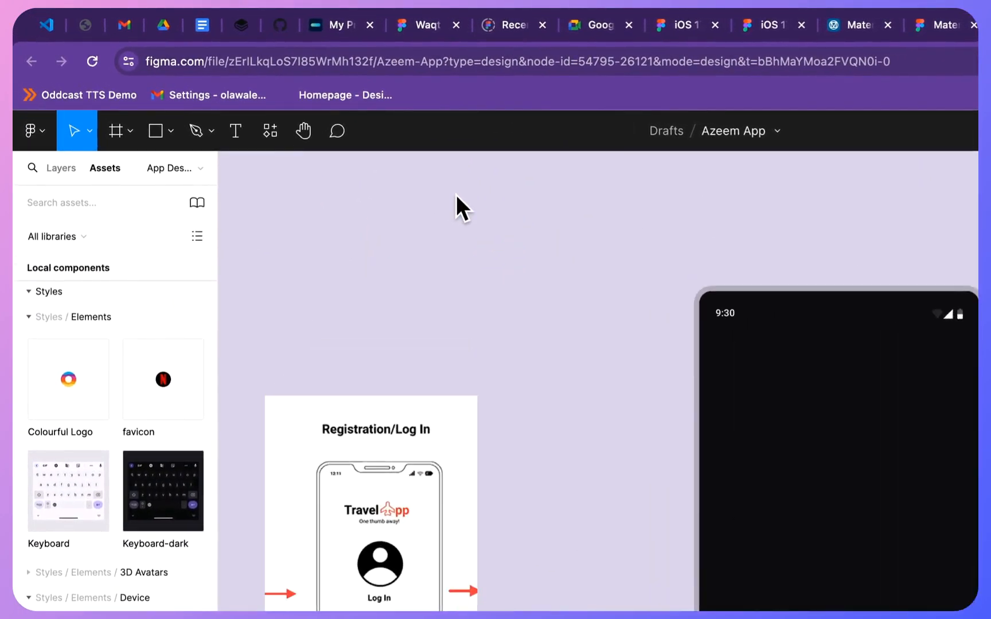
{"action": "scroll", "coordinate": [457, 196], "scroll_direction": "down", "scroll_amount": 1}
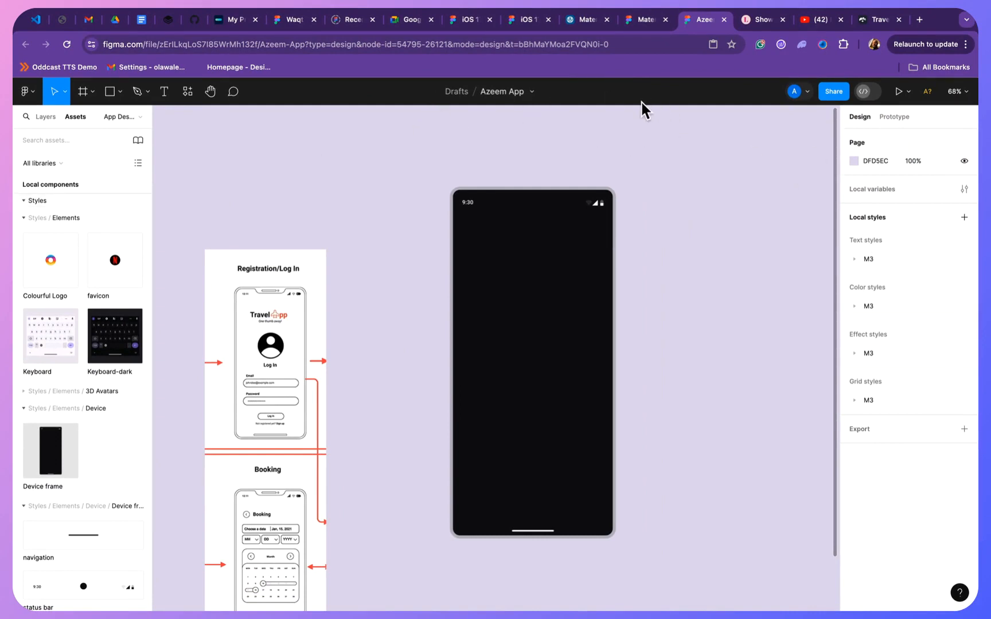
- Select the placed Device frame, display the file's layers, and make the frame's M3/extra small layout grid visible
{"action": "left_click", "coordinate": [554, 300]}
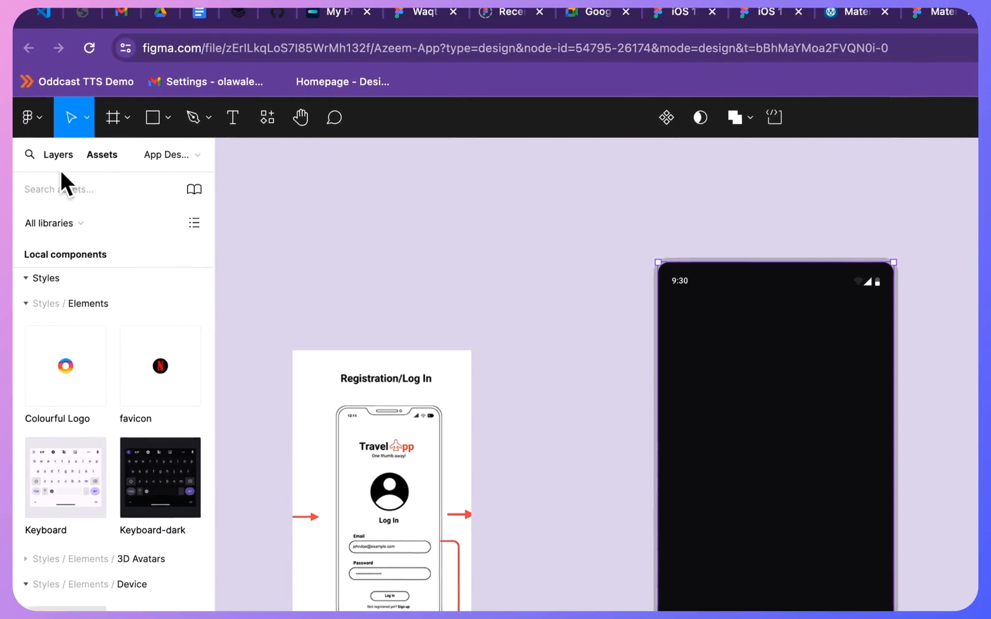
{"action": "left_click", "coordinate": [59, 157]}
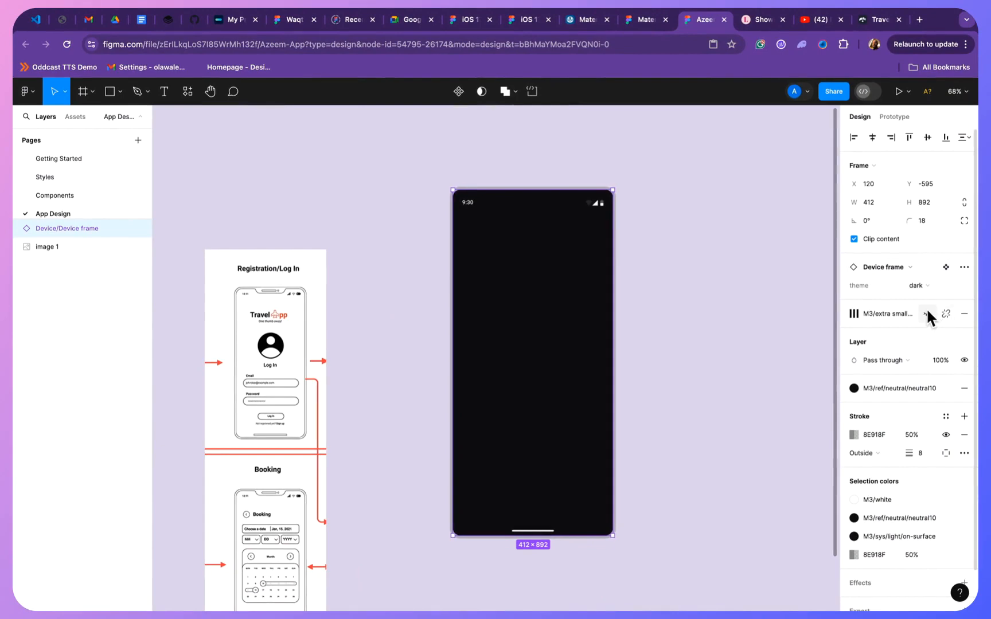
{"action": "left_click", "coordinate": [927, 314]}
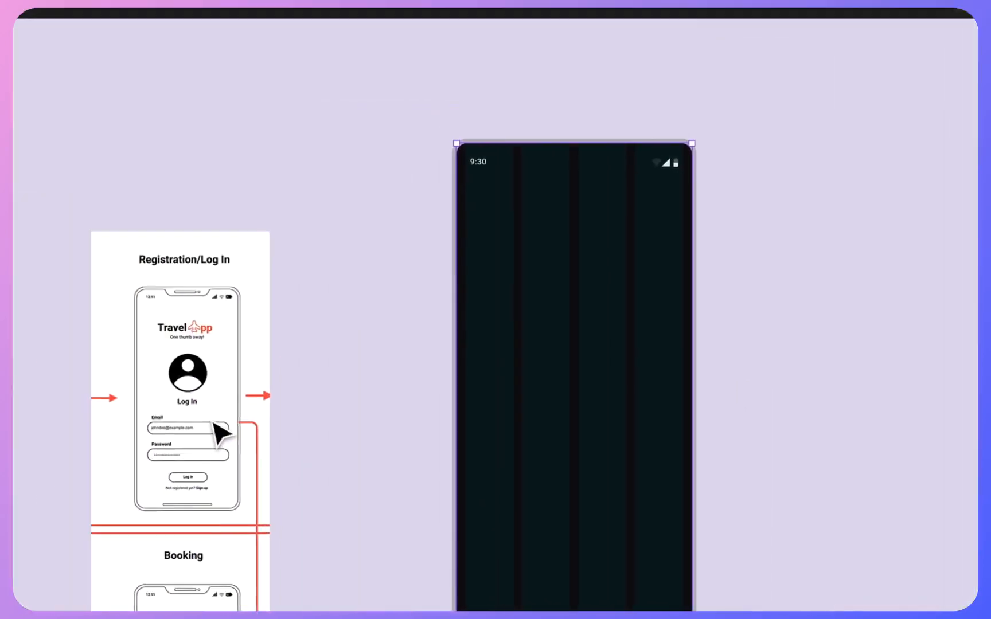
- Select the Device frame beside the wireframe and set its theme to light
{"action": "left_click_drag", "start_coordinate": [227, 425], "coordinate": [346, 390]}
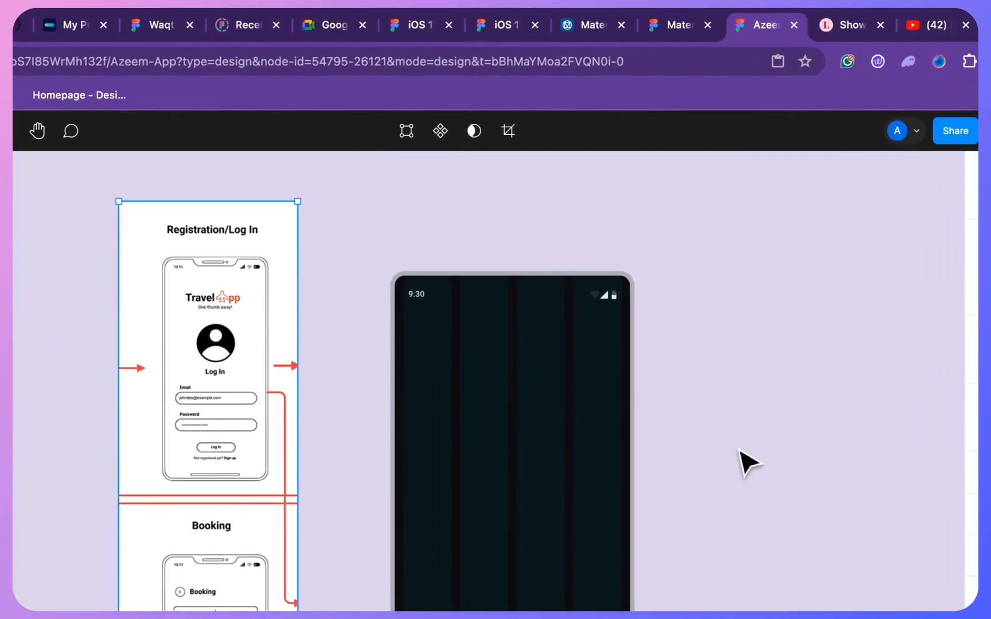
{"action": "left_click", "coordinate": [804, 437]}
{"action": "left_click", "coordinate": [599, 454]}
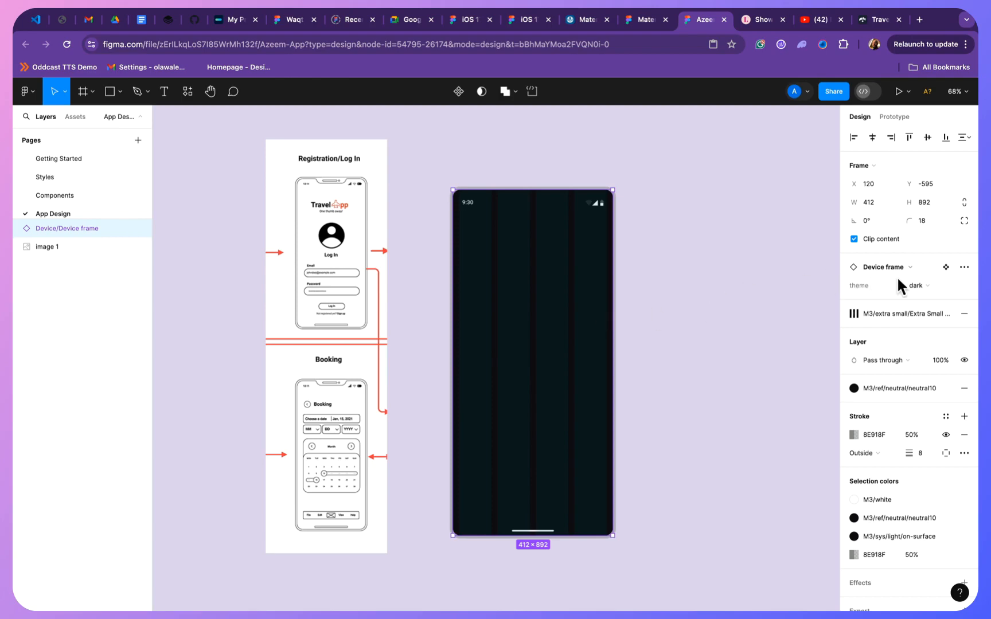
{"action": "left_click", "coordinate": [921, 281]}
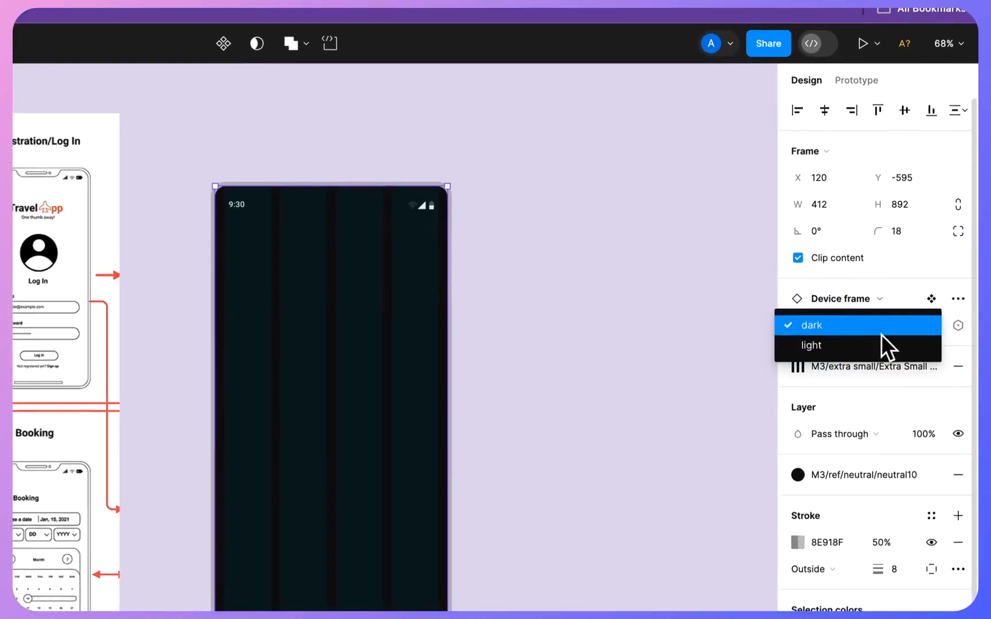
{"action": "left_click", "coordinate": [875, 344]}
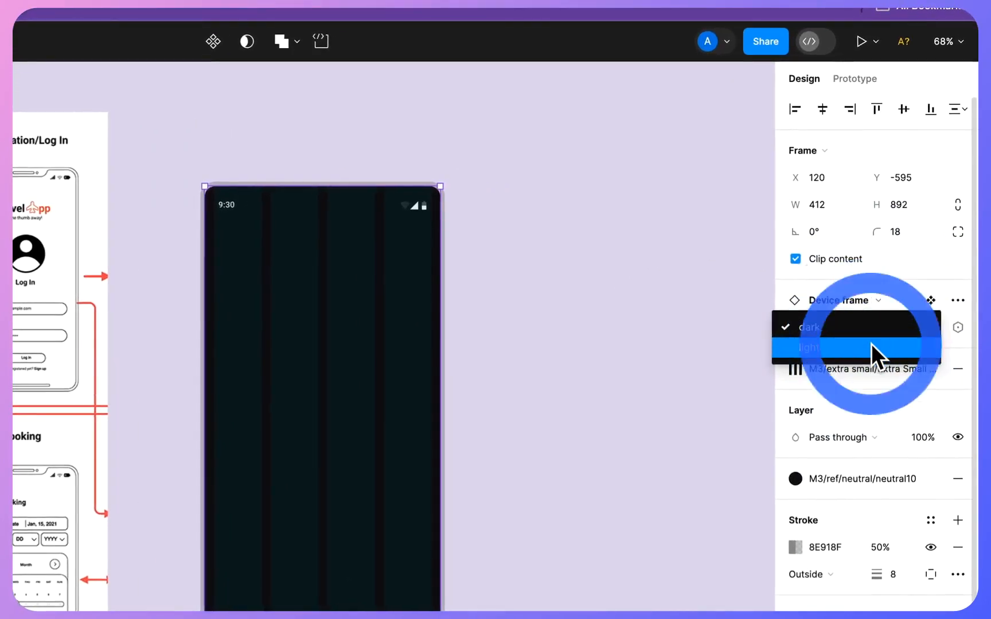
- Switch the Device frame's theme to dark and back to light to compare the two variants
{"action": "left_click", "coordinate": [888, 326]}
{"action": "left_click", "coordinate": [887, 327]}
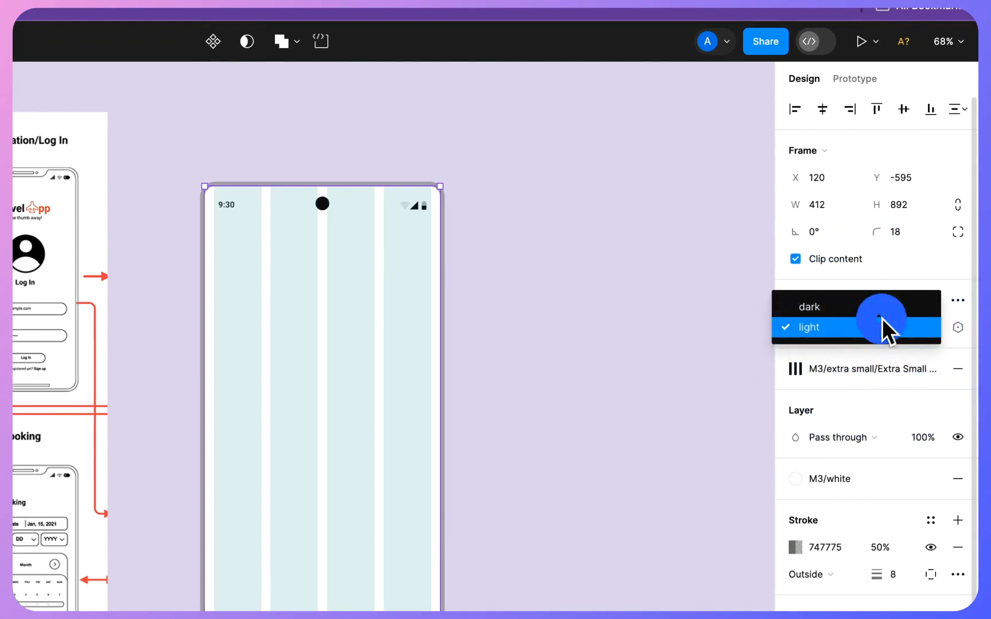
{"action": "left_click", "coordinate": [899, 323]}
{"action": "left_click", "coordinate": [885, 311]}
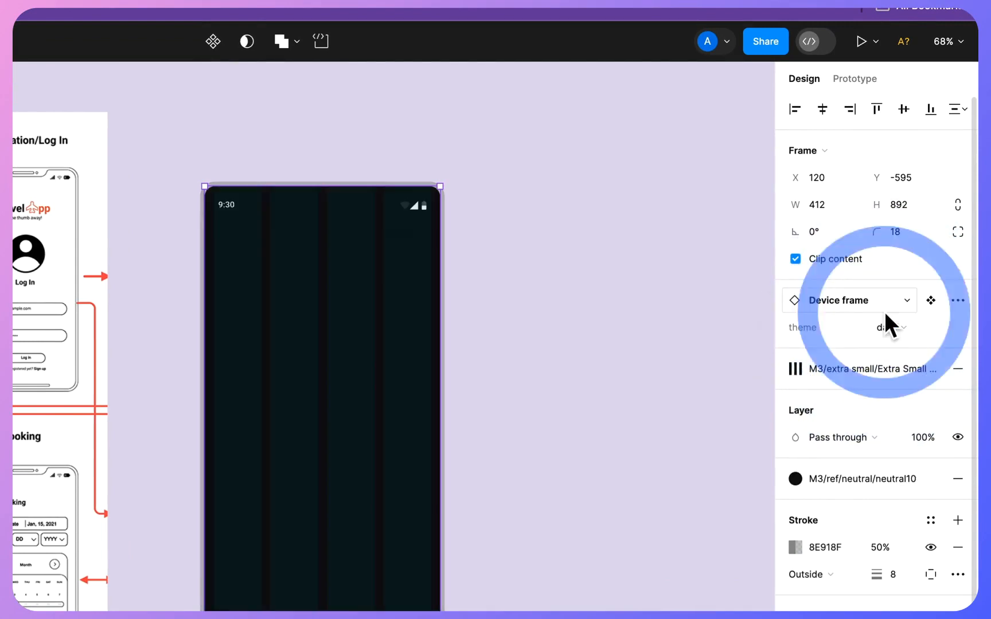
{"action": "left_click", "coordinate": [890, 332]}
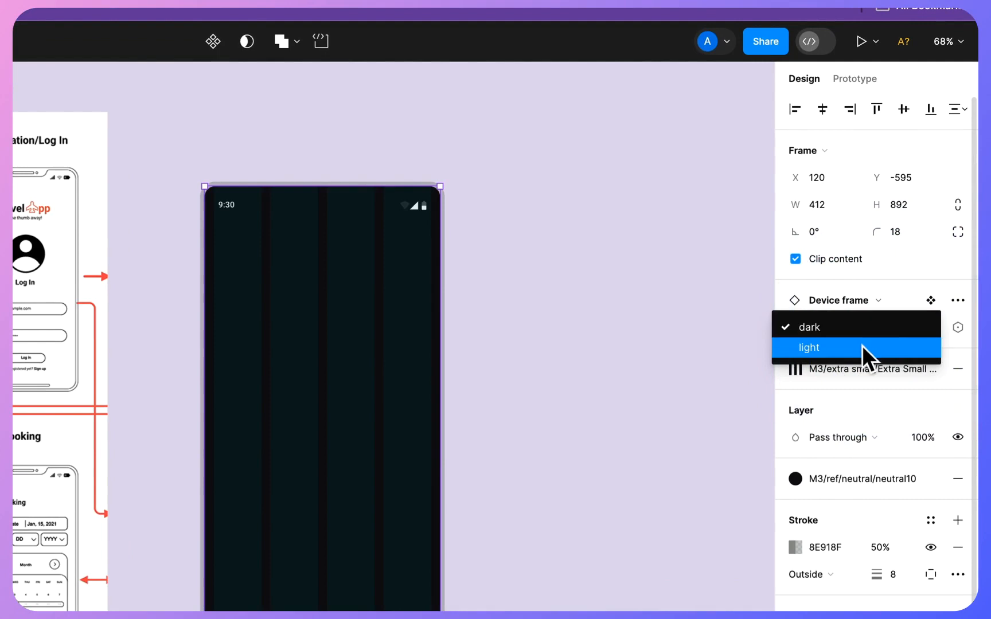
{"action": "left_click", "coordinate": [862, 347]}
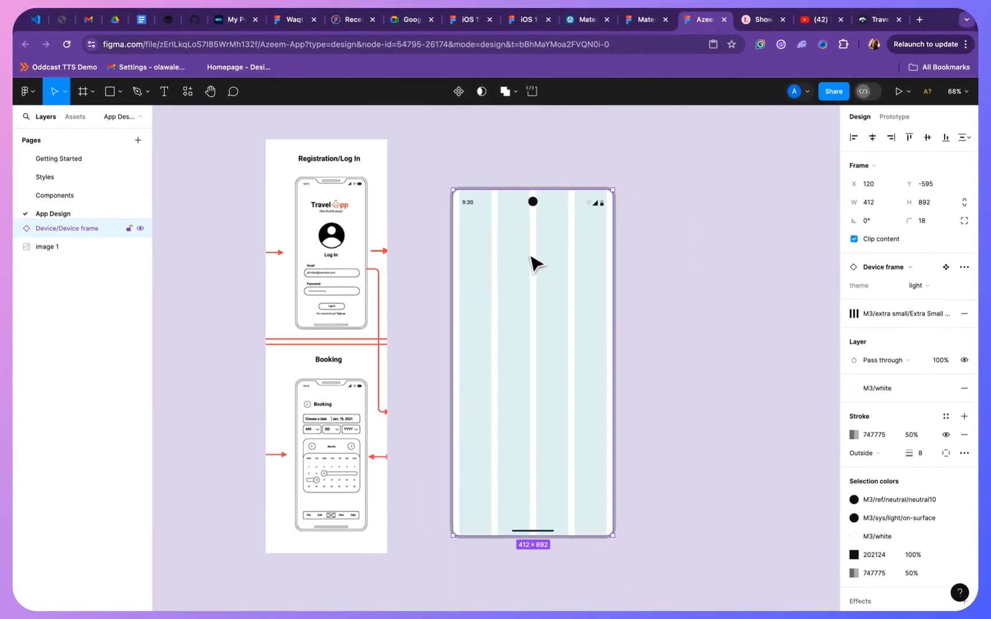
- Detach the Device frame instance and select its status bar and navigation parts in turn
{"action": "right_click", "coordinate": [535, 264]}
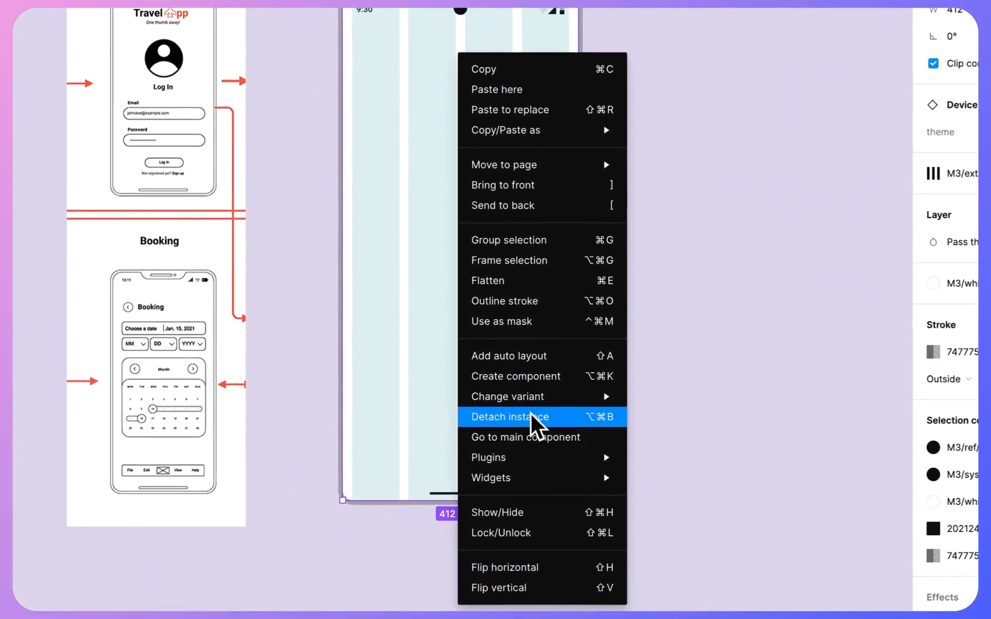
{"action": "left_click", "coordinate": [580, 476]}
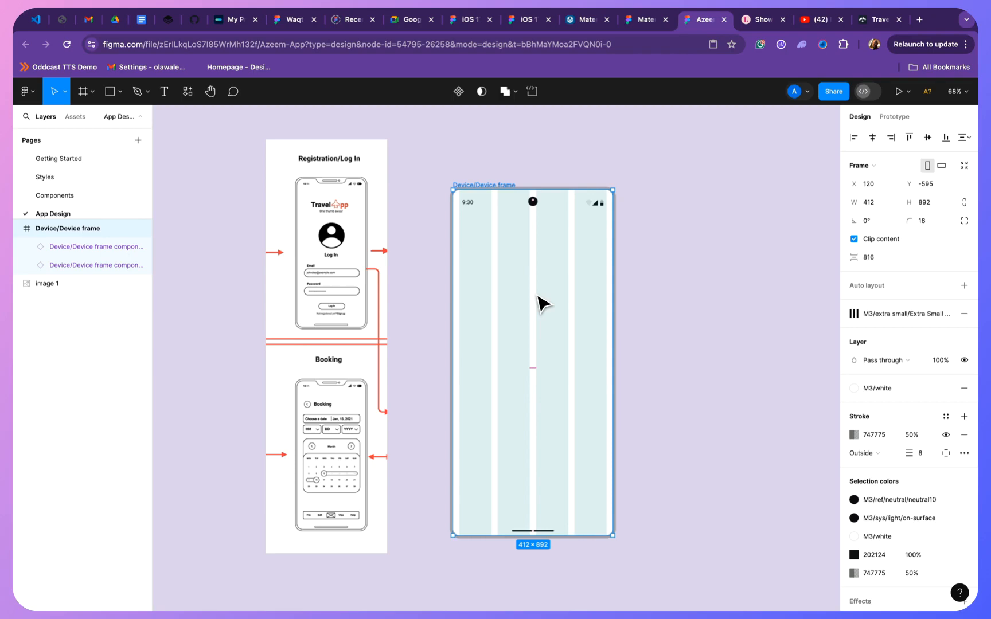
{"action": "left_click", "coordinate": [74, 247]}
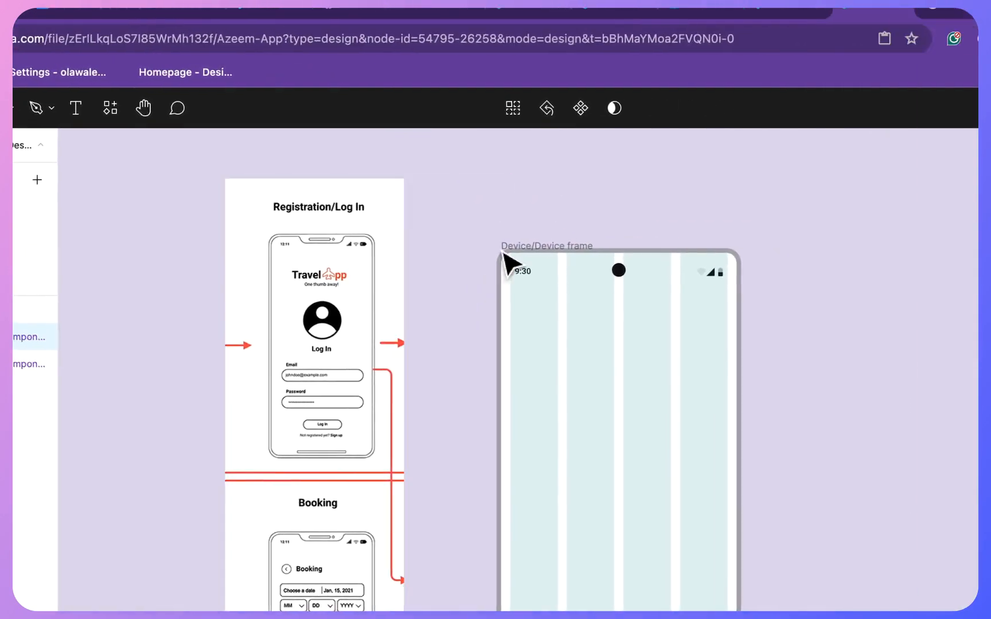
{"action": "left_click", "coordinate": [503, 256]}
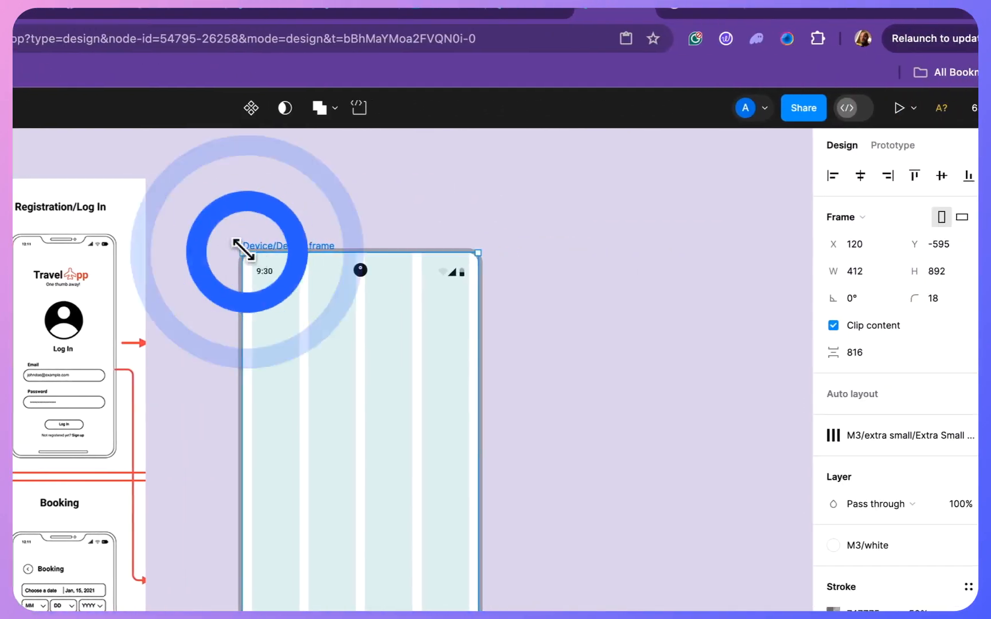
{"action": "left_click", "coordinate": [533, 274]}
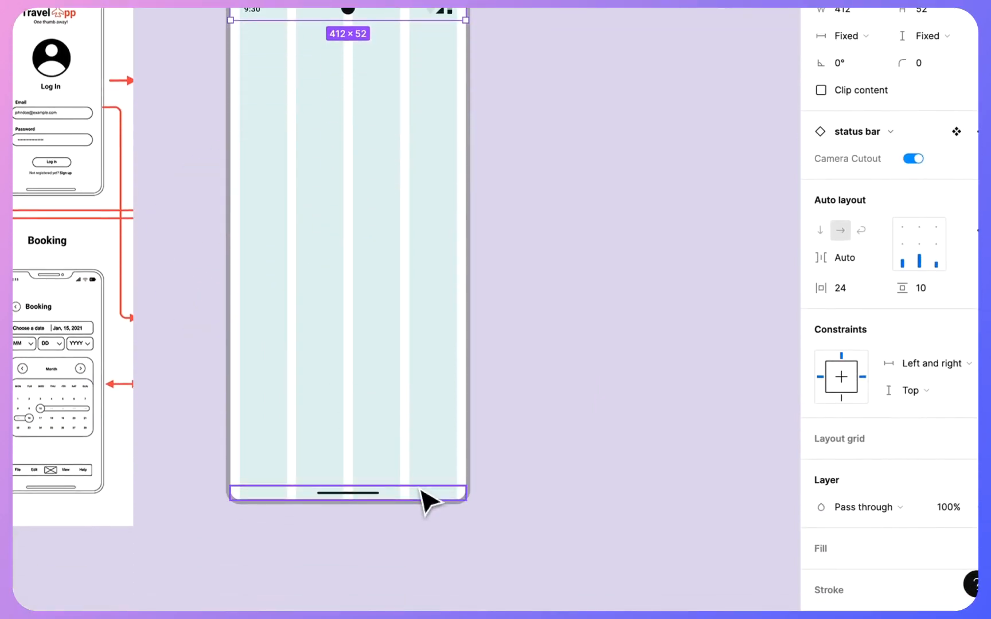
{"action": "left_click", "coordinate": [427, 499]}
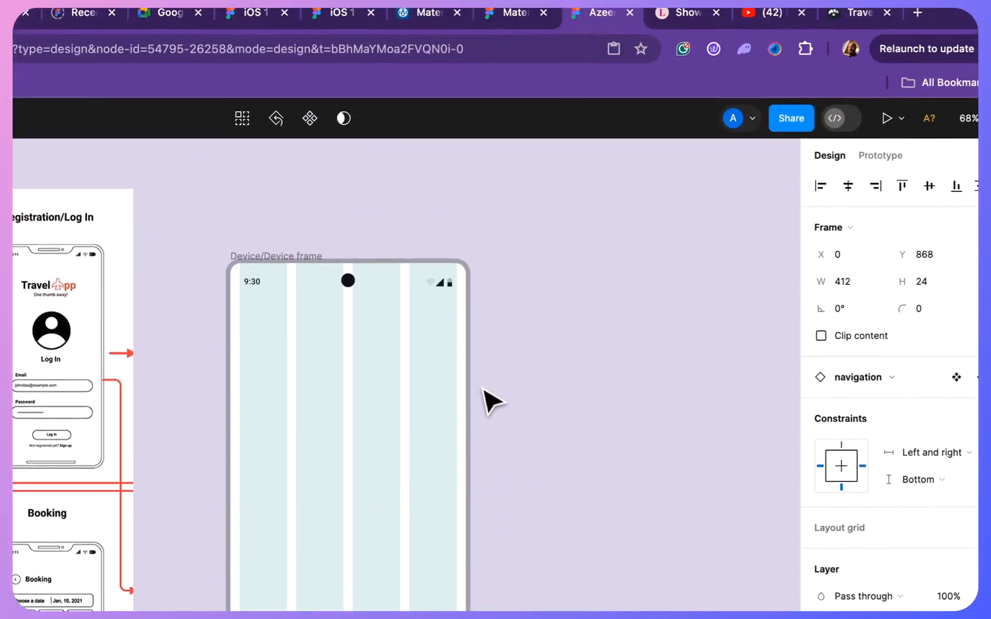
- Rename the detached Device/Device frame as Sign Up Page
{"action": "key", "text": "Escape"}
{"action": "double_click", "coordinate": [275, 266]}
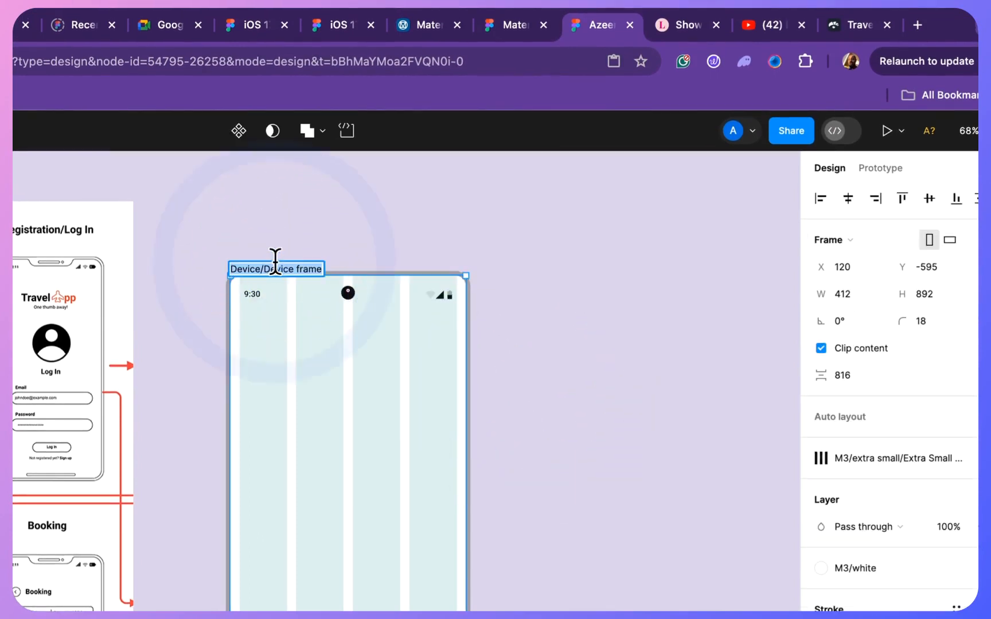
{"action": "type", "text": "Sign U"}
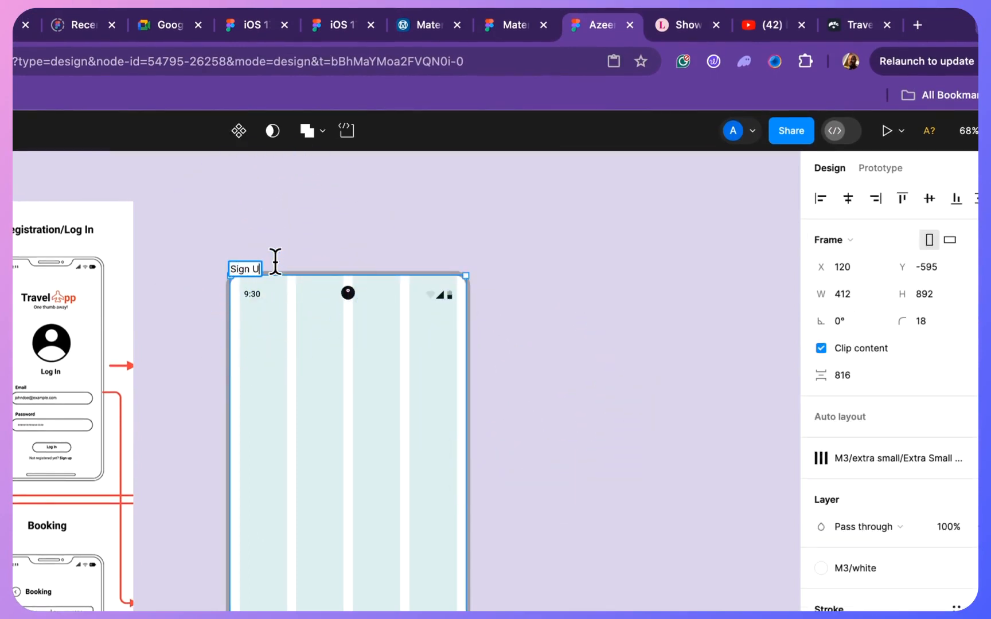
{"action": "type", "text": "p Page"}
{"action": "key", "text": "Return"}
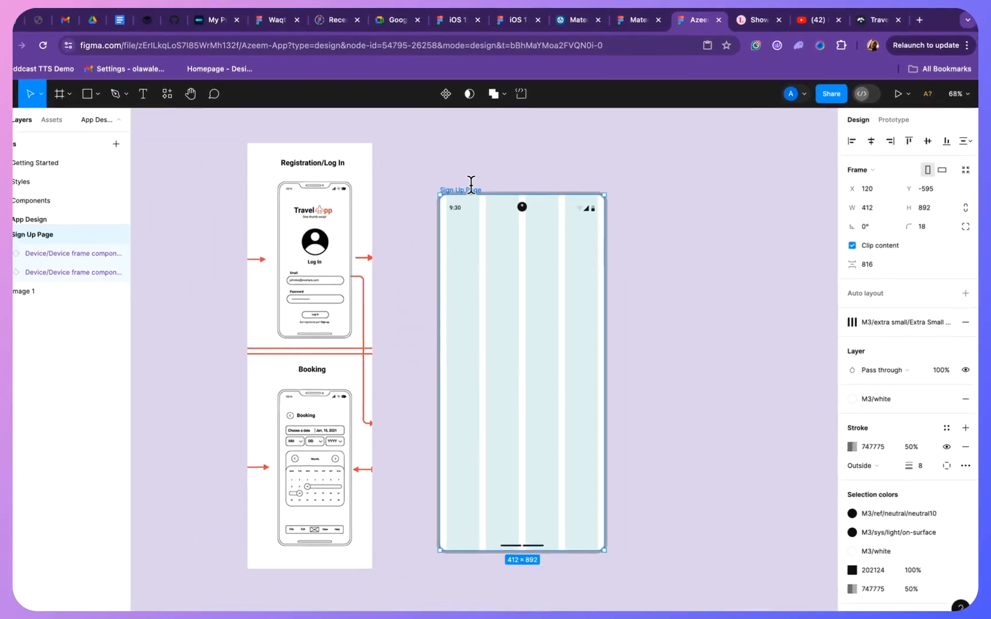
{"action": "left_click", "coordinate": [440, 345]}
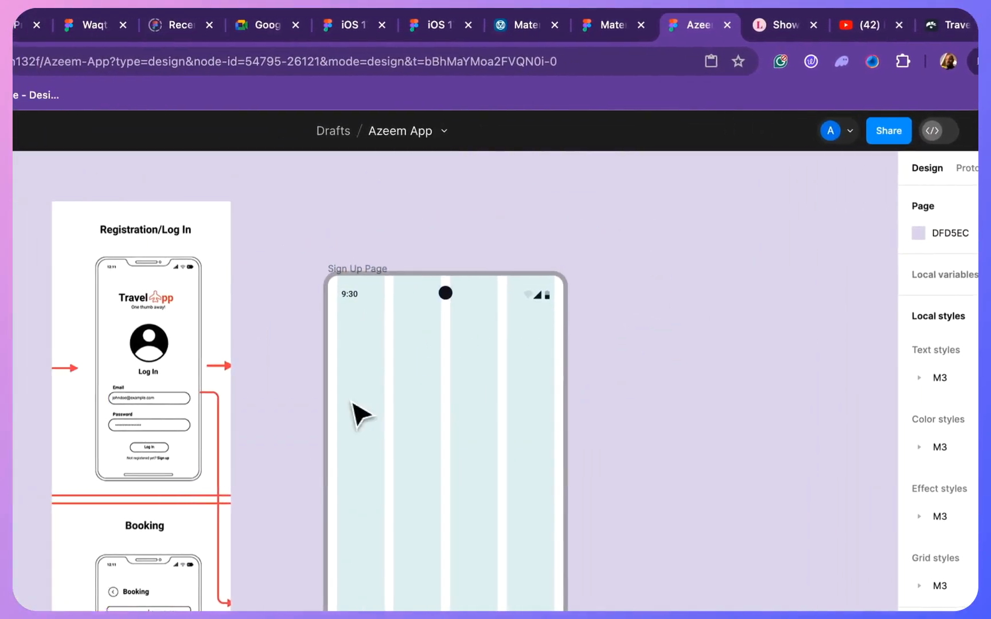
- Examine the Log In wireframe, display the local assets, and collapse the expanded Styles, Elements and Cards groups
{"action": "left_click", "coordinate": [54, 344]}
{"action": "scroll", "coordinate": [277, 343], "scroll_direction": "up", "scroll_amount": 5}
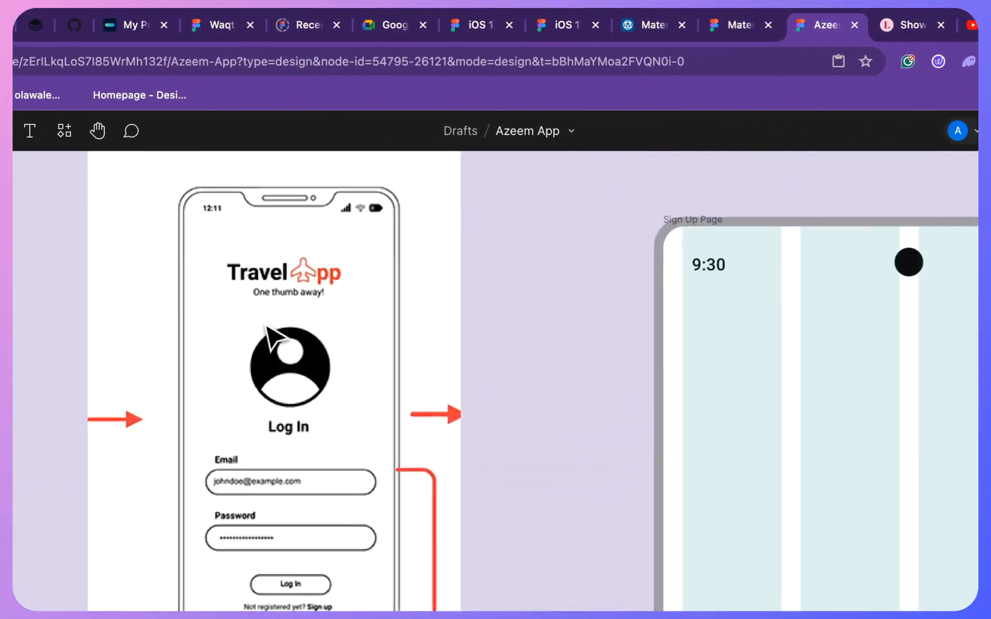
{"action": "scroll", "coordinate": [272, 336], "scroll_direction": "down", "scroll_amount": 1}
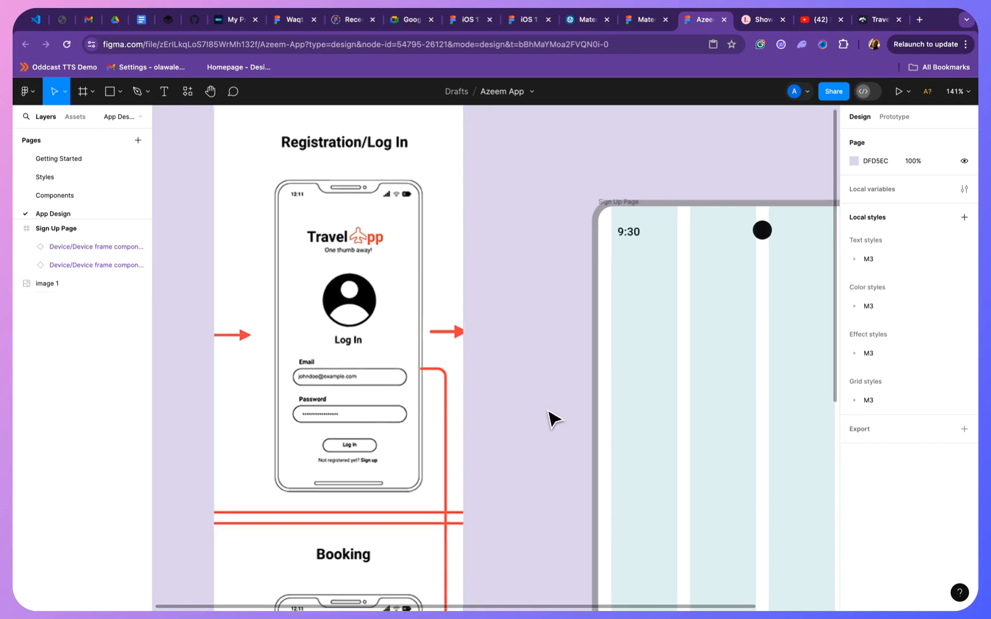
{"action": "scroll", "coordinate": [549, 412], "scroll_direction": "down", "scroll_amount": 6}
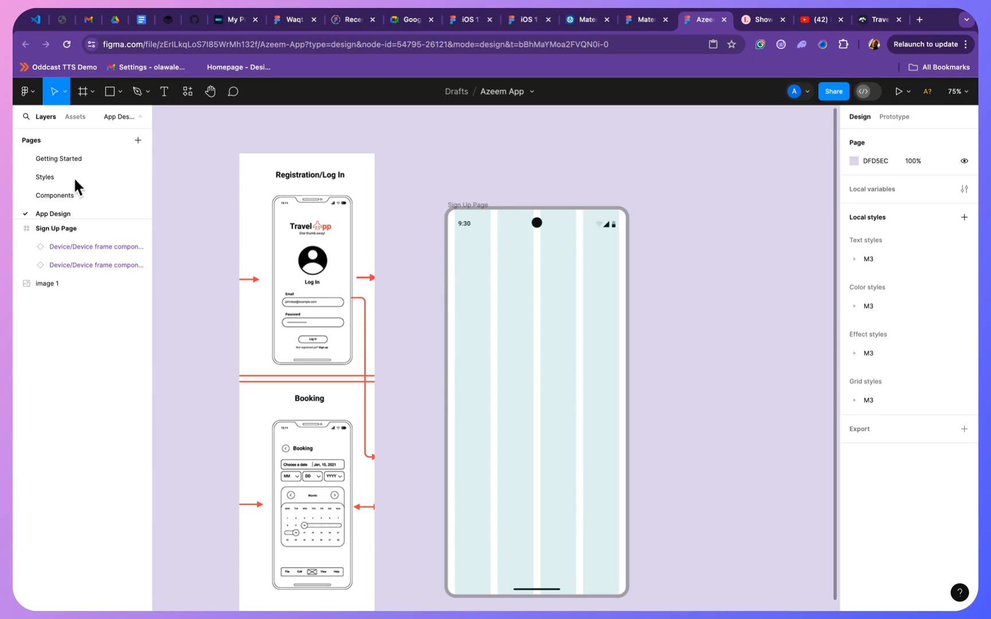
{"action": "left_click", "coordinate": [74, 117]}
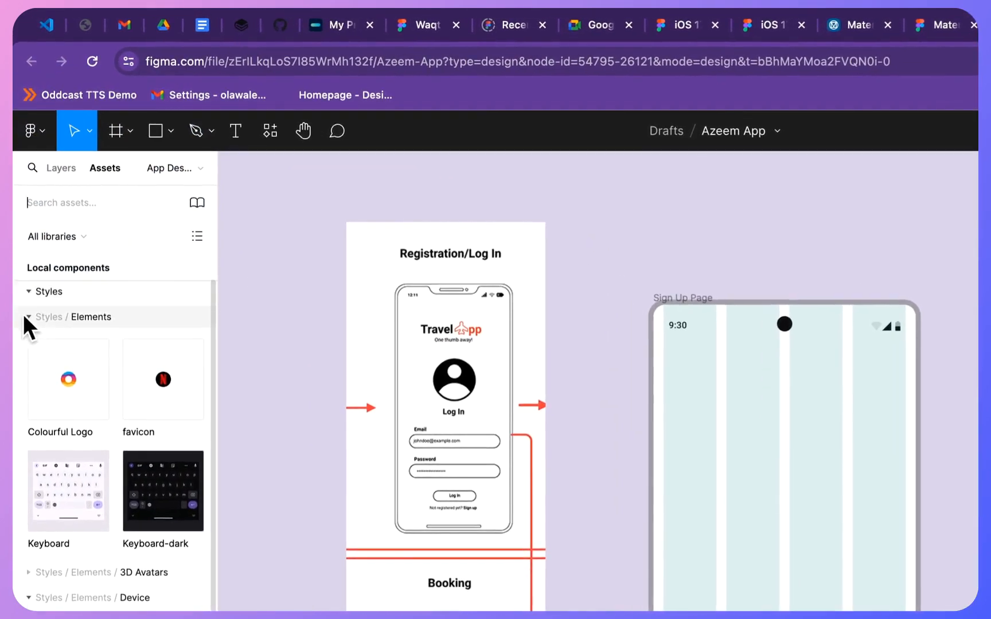
{"action": "left_click", "coordinate": [23, 315]}
{"action": "left_click", "coordinate": [35, 296]}
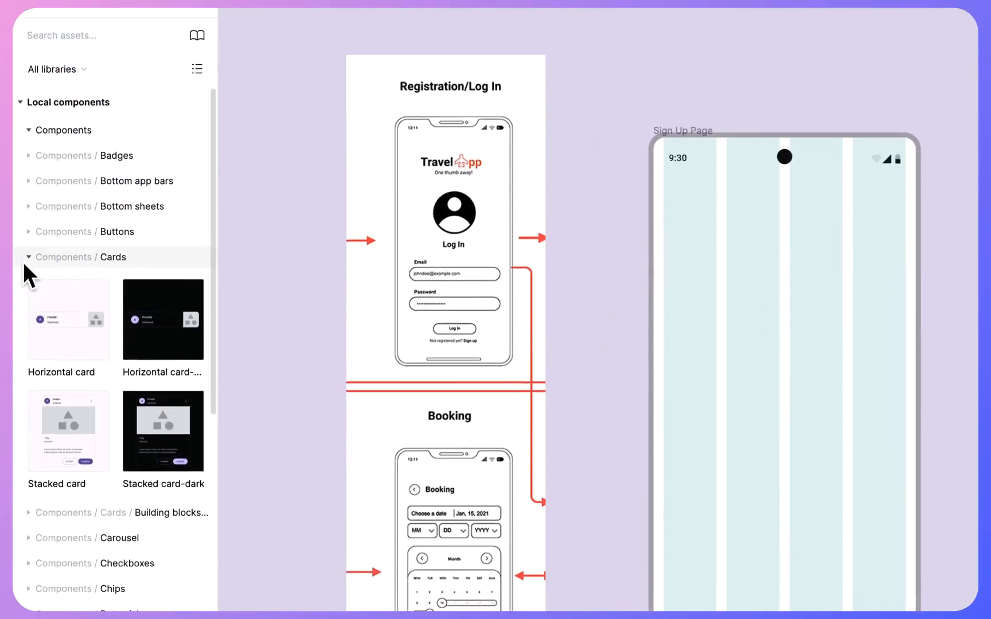
{"action": "left_click", "coordinate": [28, 299]}
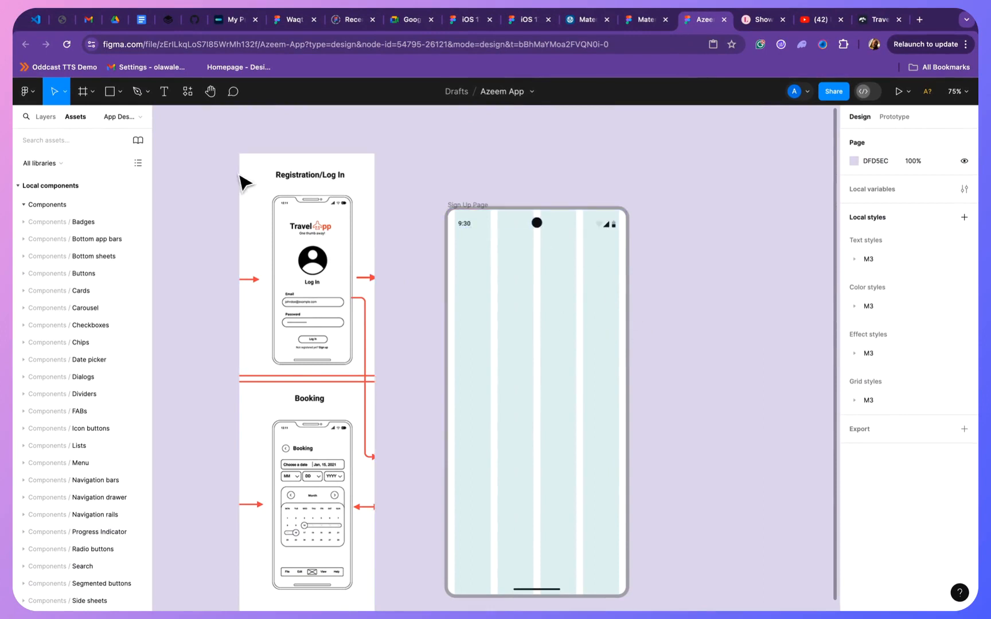
{"action": "left_click", "coordinate": [165, 92]}
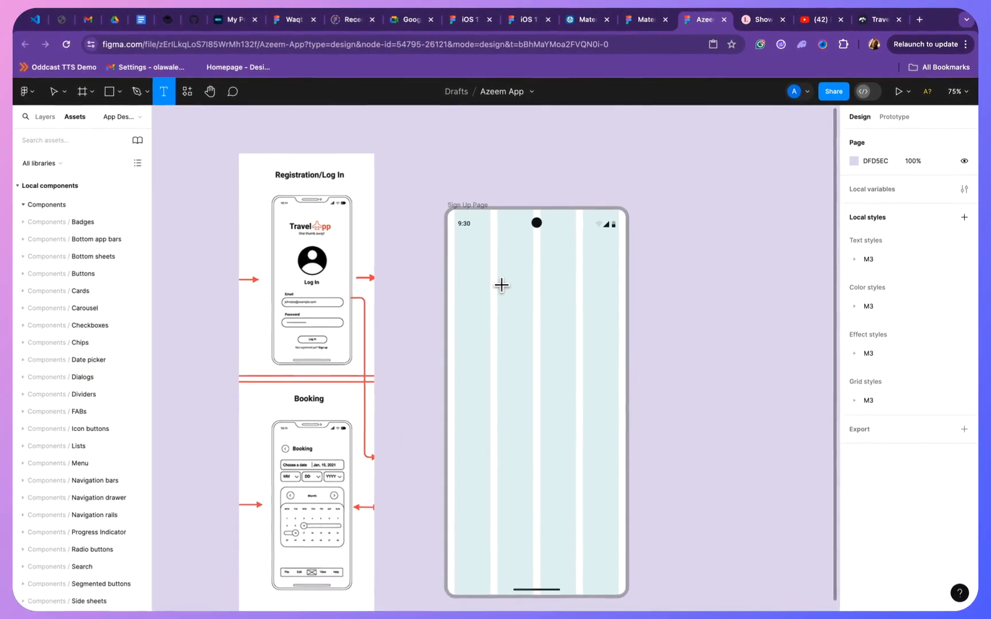
{"action": "left_click", "coordinate": [503, 284]}
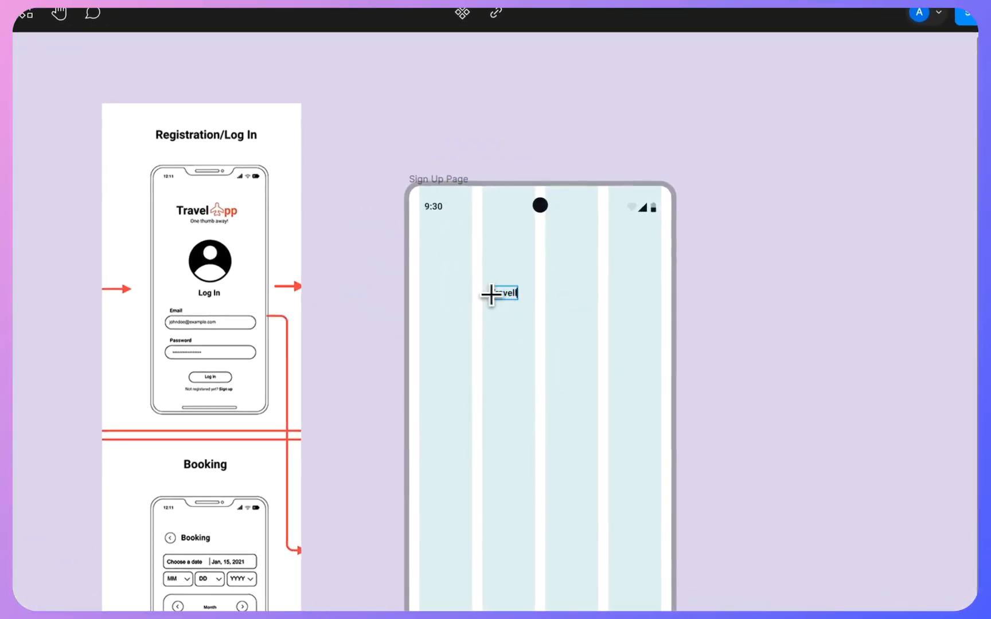
{"action": "left_click", "coordinate": [550, 327]}
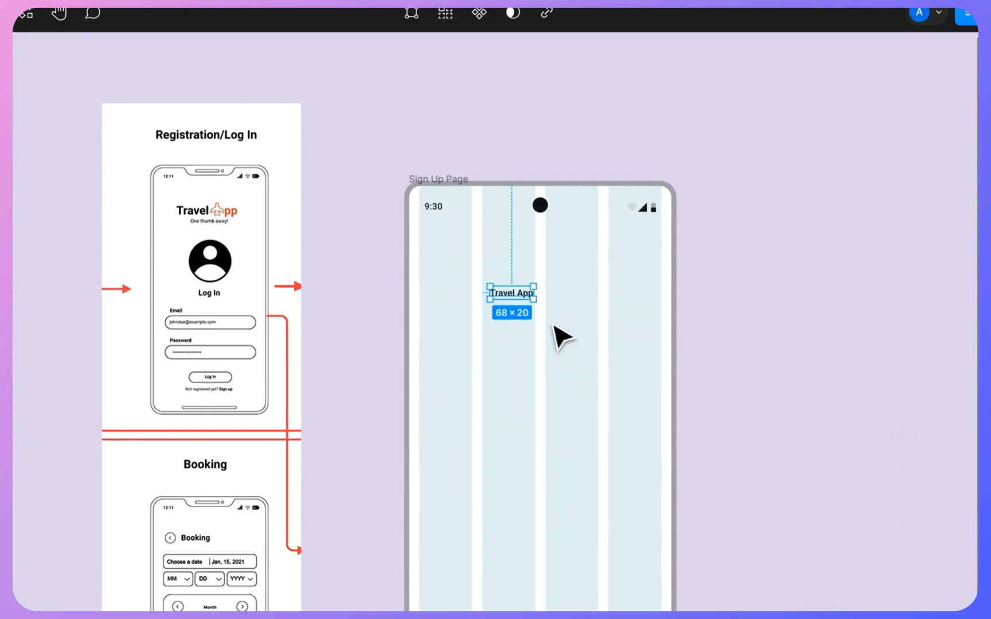
{"action": "key", "text": "Delete"}
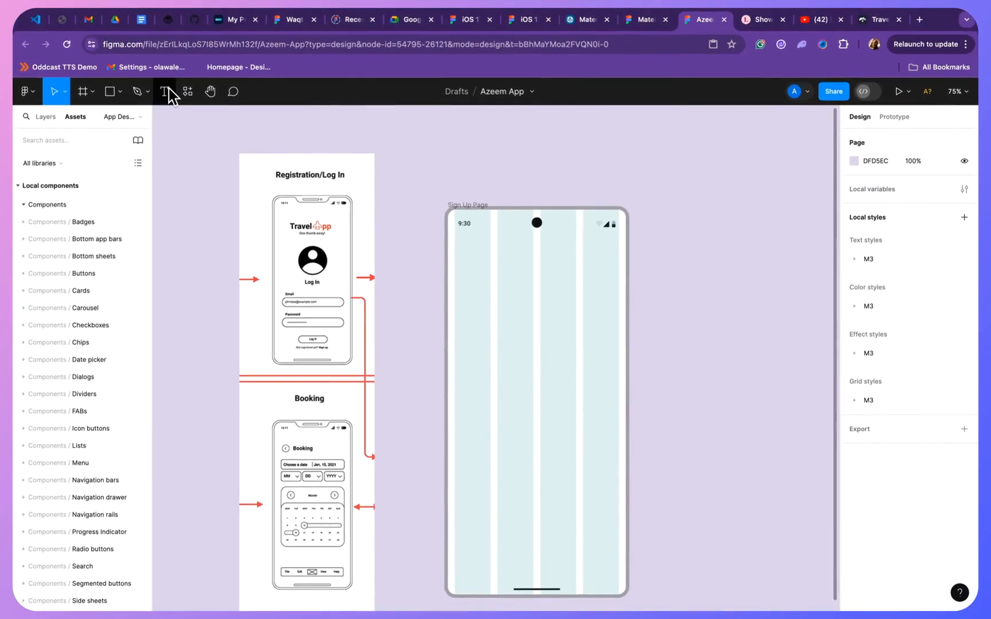
- Add the text "Travel App" in the upper part of the Sign Up Page frame, at about X 101, Y 186
{"action": "left_click", "coordinate": [165, 93]}
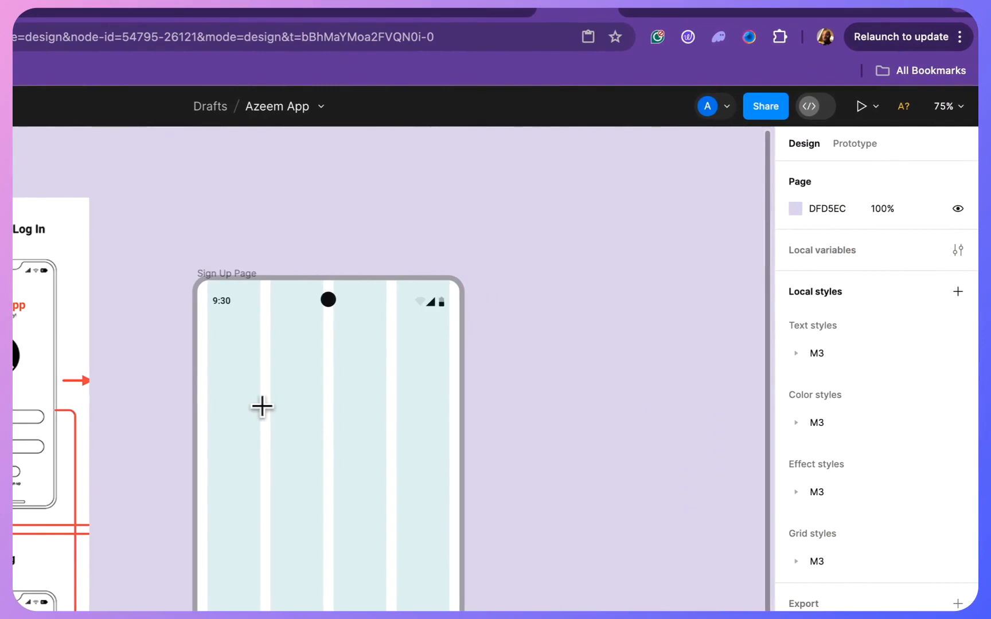
{"action": "left_click", "coordinate": [261, 407]}
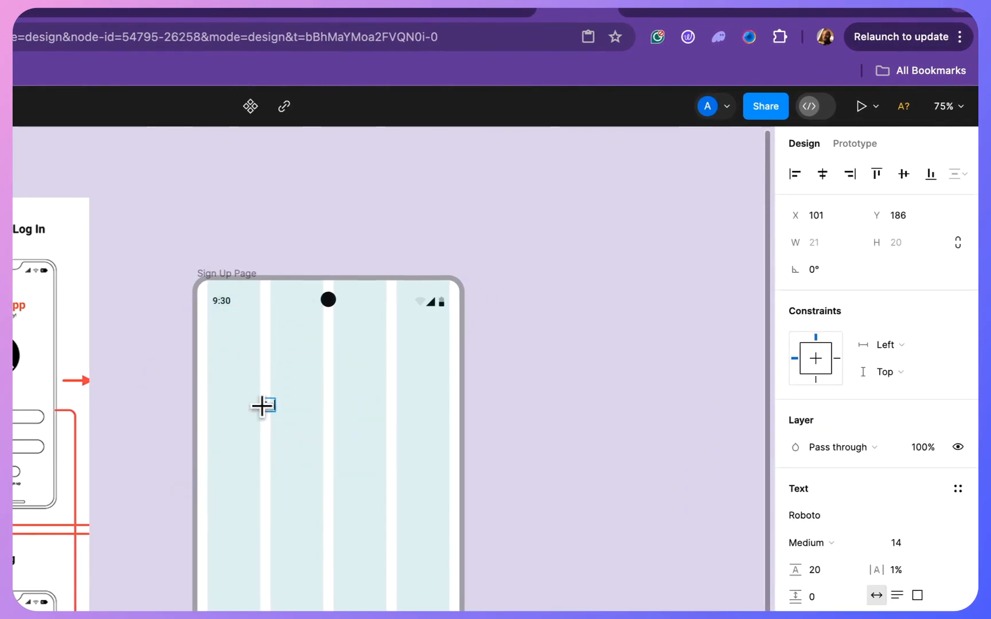
{"action": "type", "text": "Travel App"}
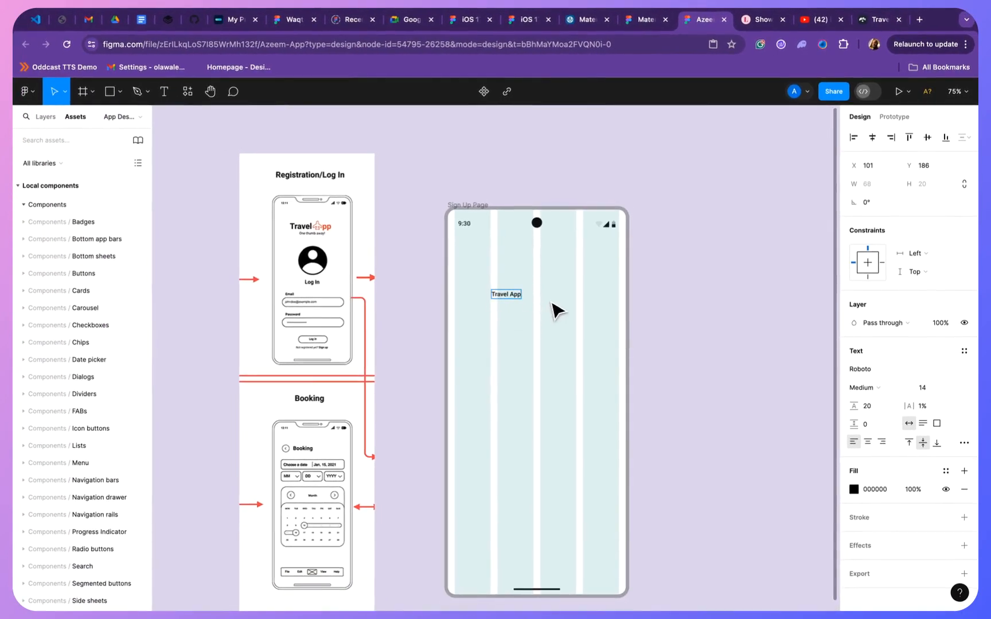
{"action": "left_click", "coordinate": [555, 311]}
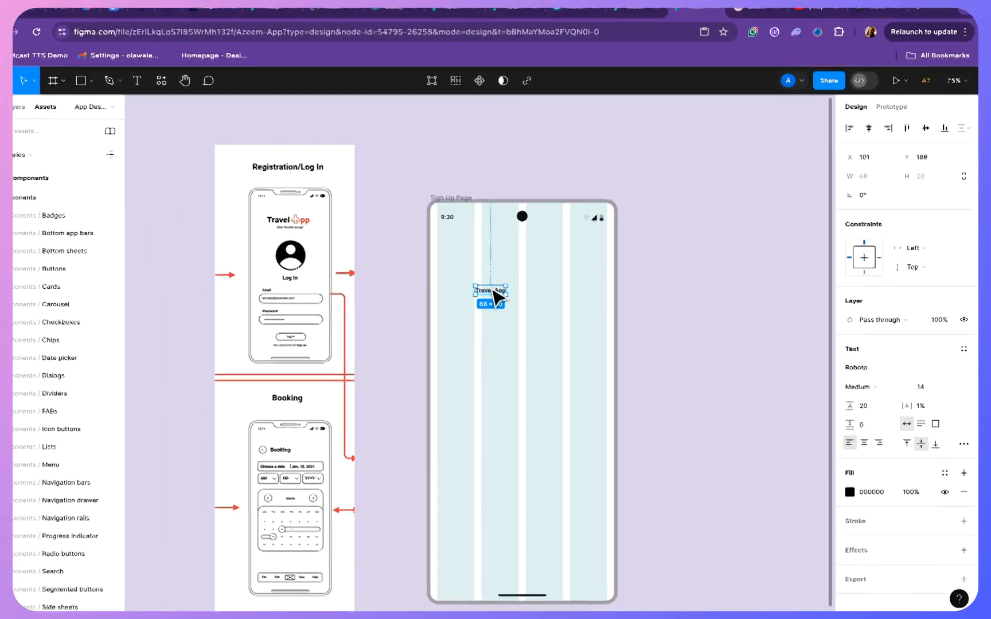
- Set the Travel App text's font weight to ExtraBold, leaving the font size unedited
{"action": "scroll", "coordinate": [512, 299], "scroll_direction": "up", "scroll_amount": 5}
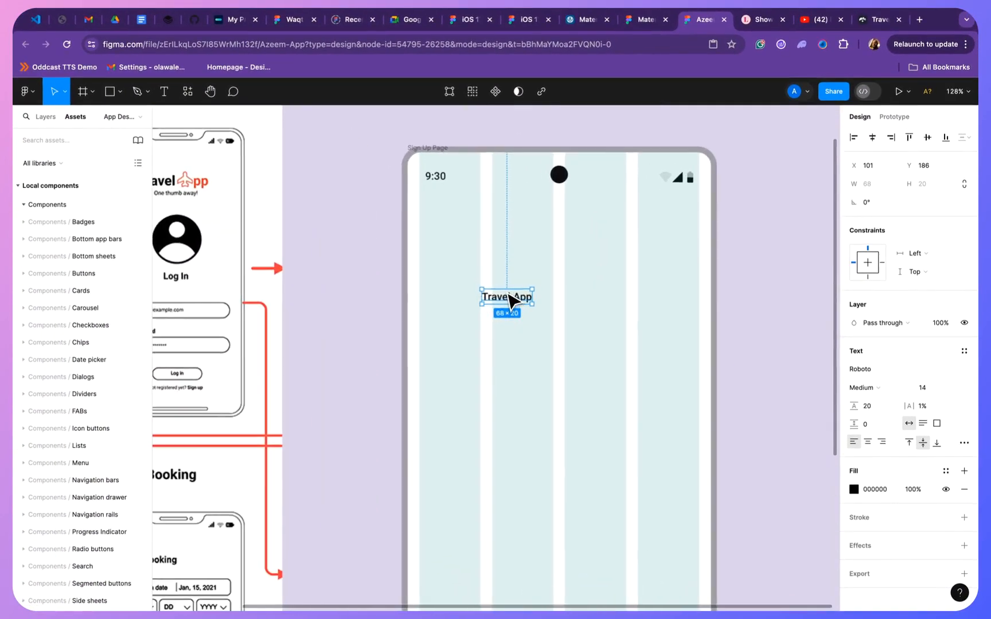
{"action": "left_click", "coordinate": [888, 387]}
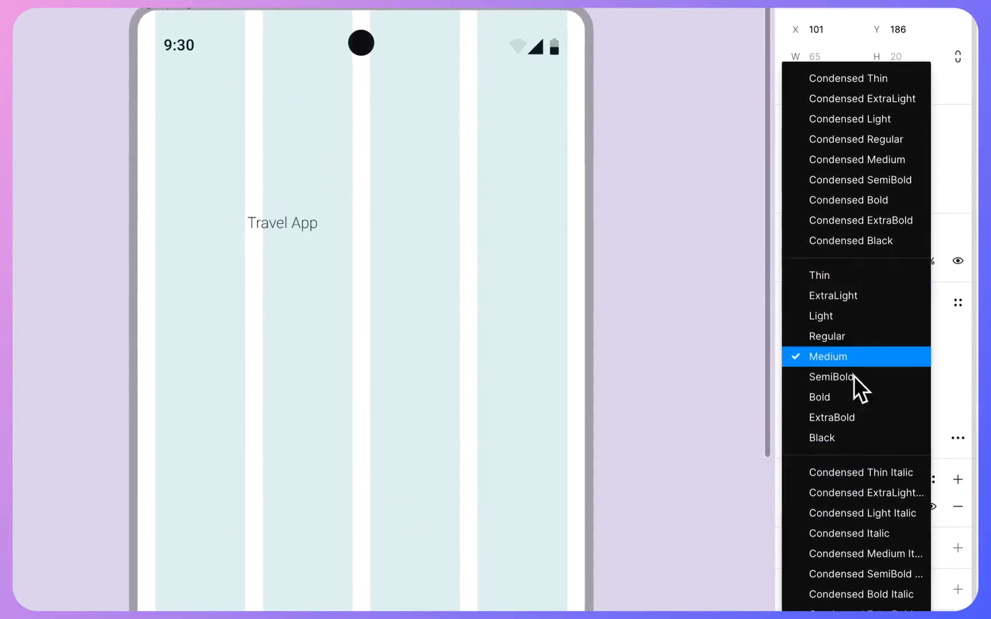
{"action": "left_click", "coordinate": [862, 410]}
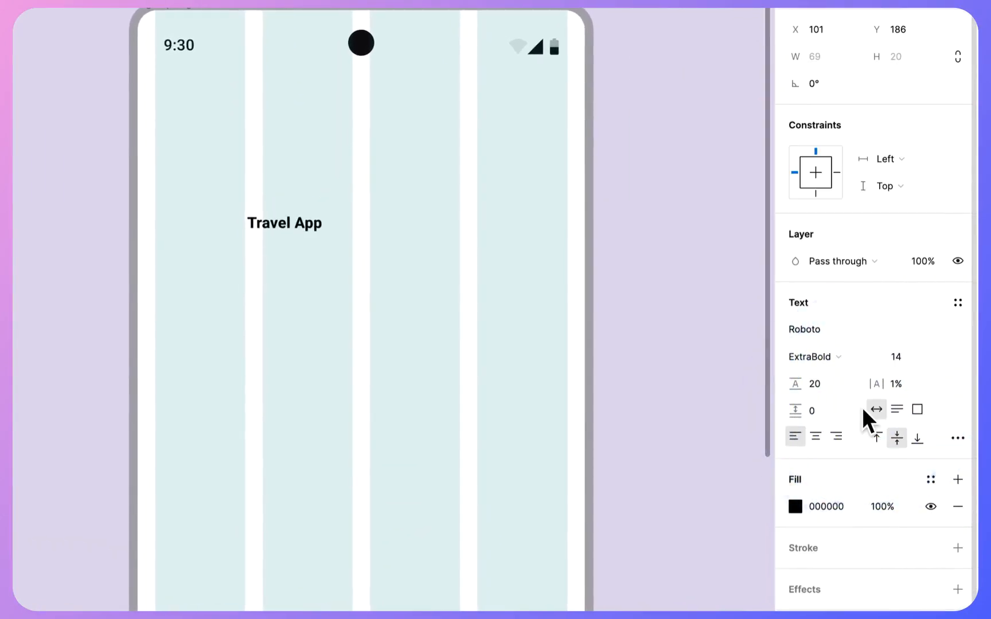
{"action": "left_click", "coordinate": [932, 354]}
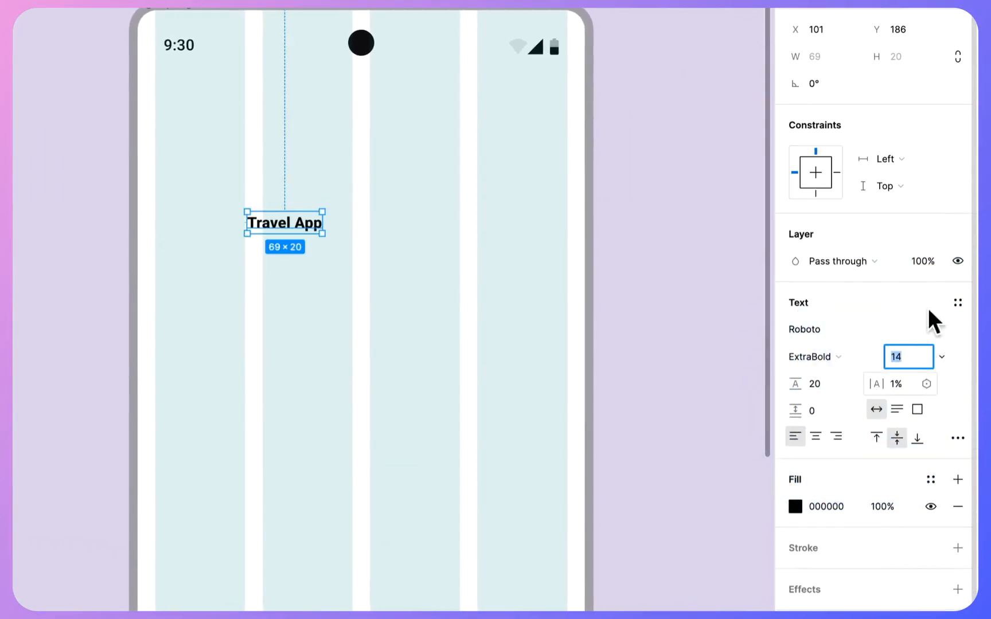
{"action": "left_click", "coordinate": [481, 225]}
{"action": "left_click", "coordinate": [307, 222]}
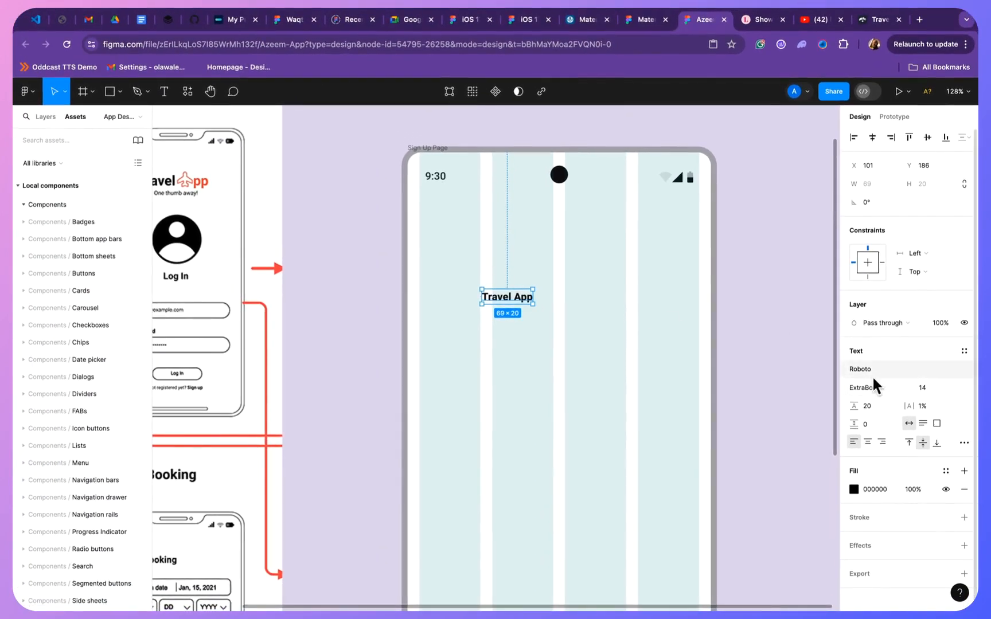
- Apply the M3/headline/medium text style to the Travel App text
{"action": "left_click", "coordinate": [879, 375]}
{"action": "left_click", "coordinate": [879, 374]}
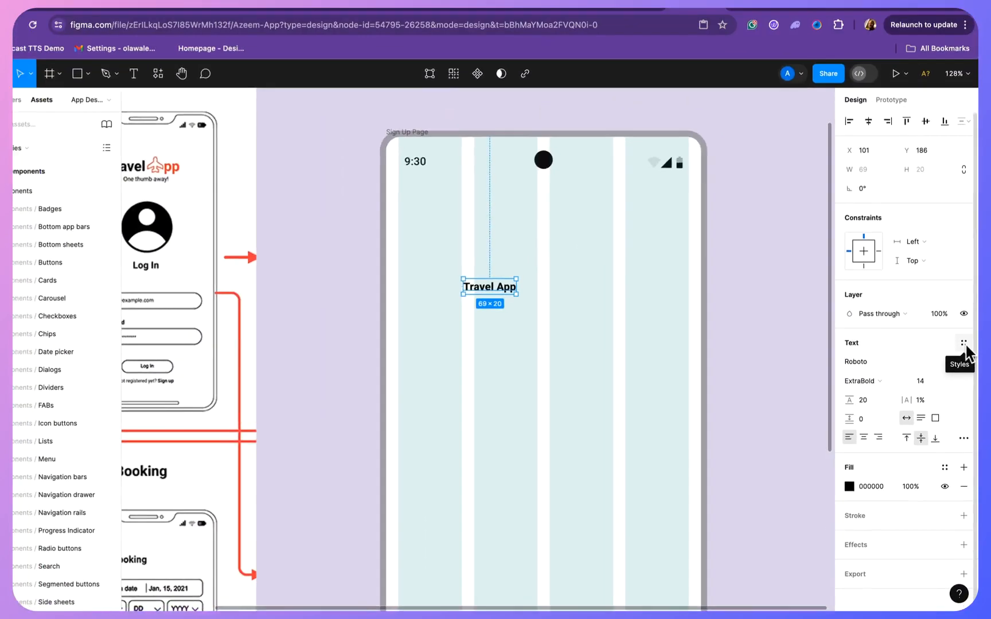
{"action": "left_click", "coordinate": [964, 343]}
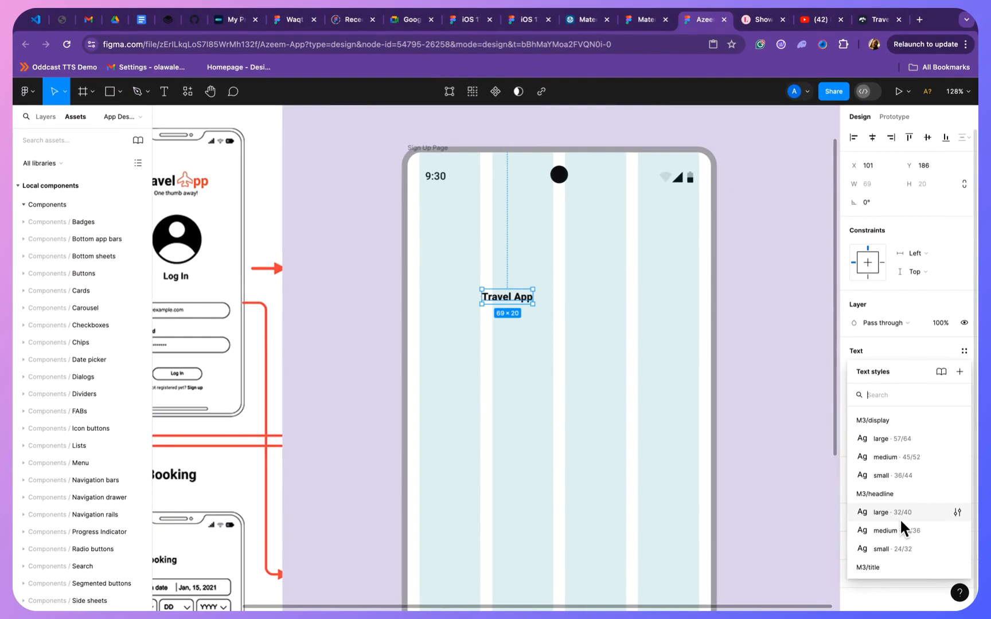
{"action": "scroll", "coordinate": [899, 519], "scroll_direction": "down", "scroll_amount": 1}
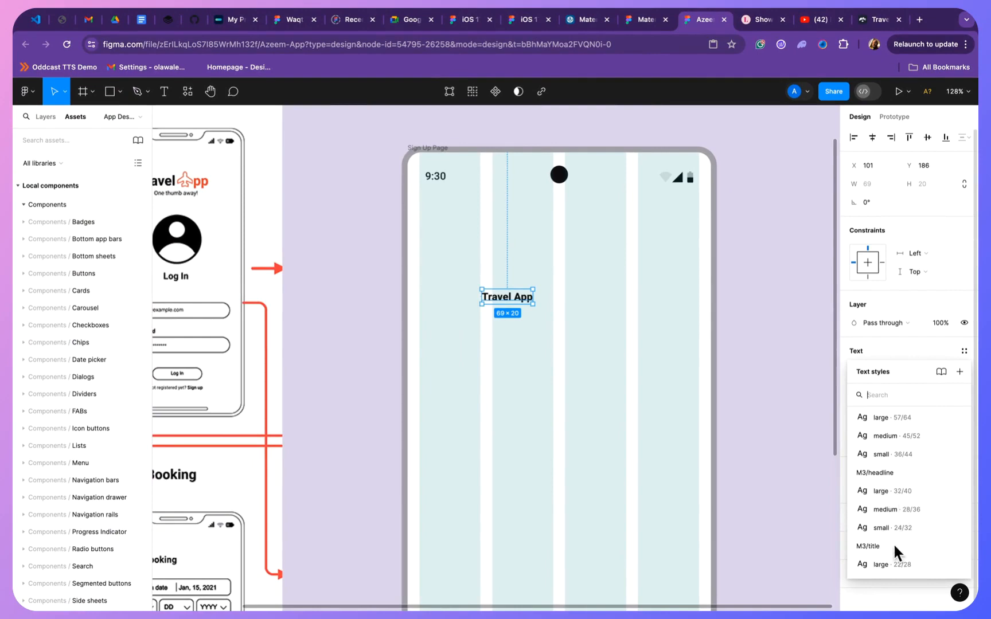
{"action": "left_click", "coordinate": [892, 508]}
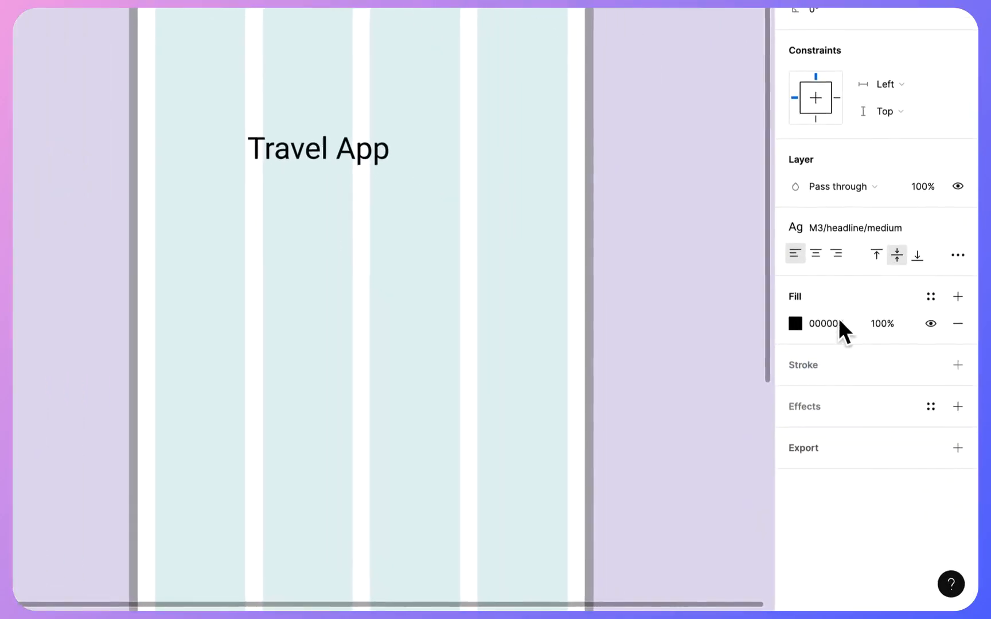
- Try the M3/title/medium text style on the Travel App text
{"action": "left_click", "coordinate": [811, 227]}
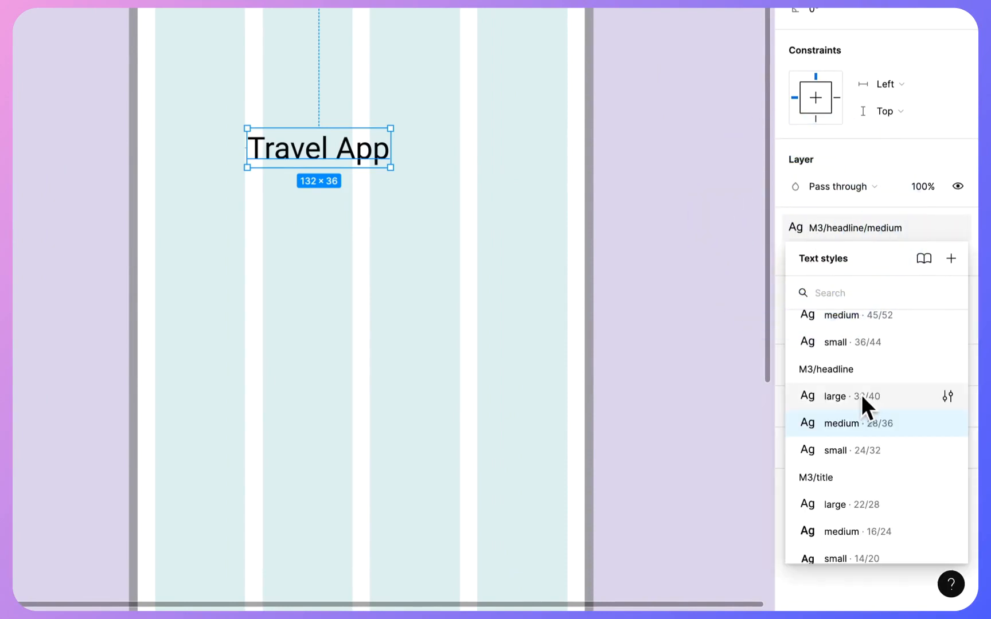
{"action": "scroll", "coordinate": [850, 453], "scroll_direction": "down", "scroll_amount": 2}
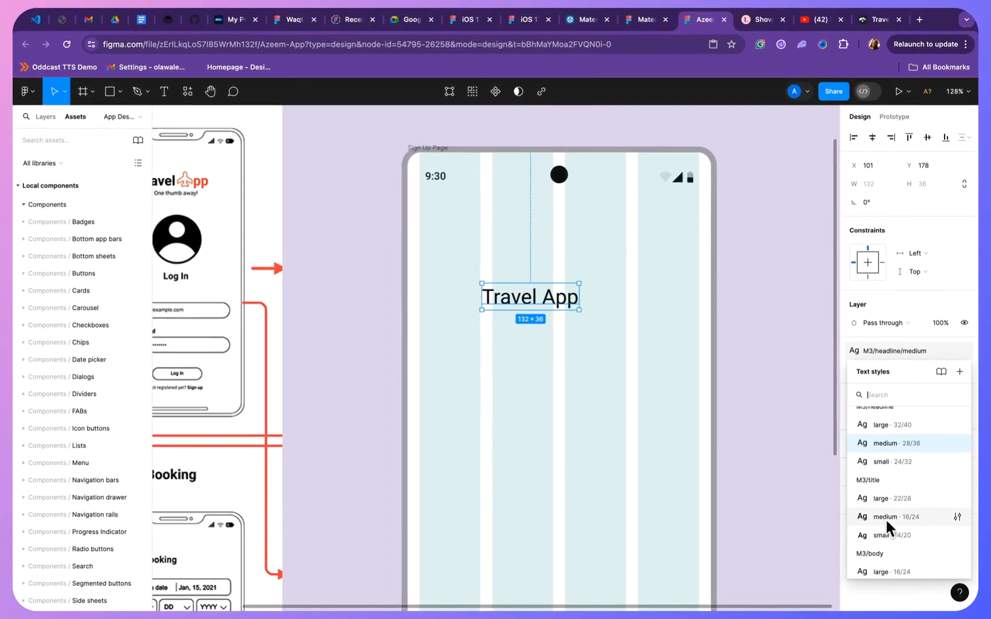
{"action": "left_click", "coordinate": [879, 512]}
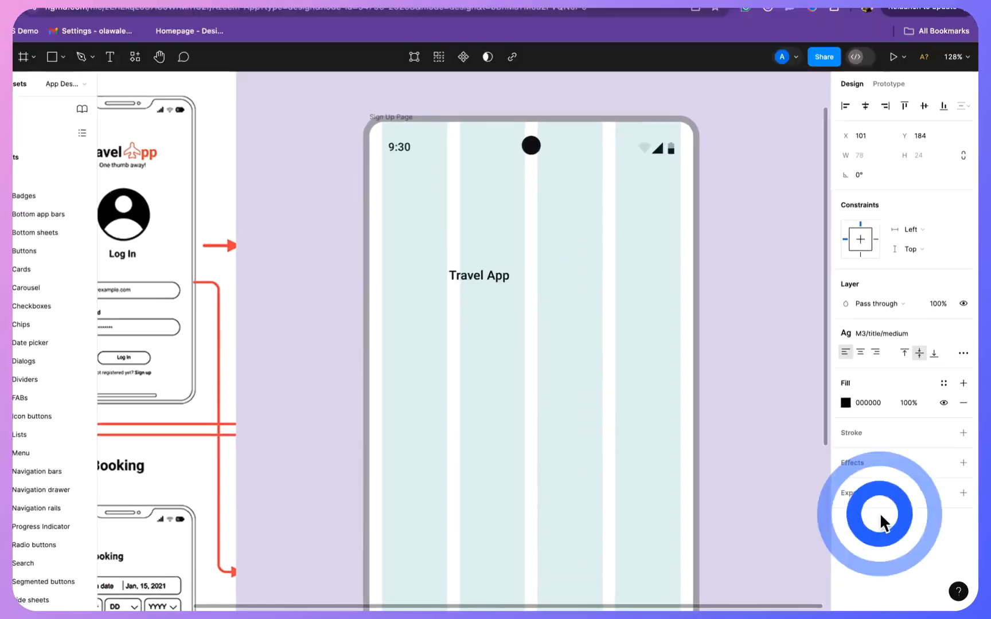
- Apply the M3/headline/large text style to the Travel App text
{"action": "left_click", "coordinate": [799, 235]}
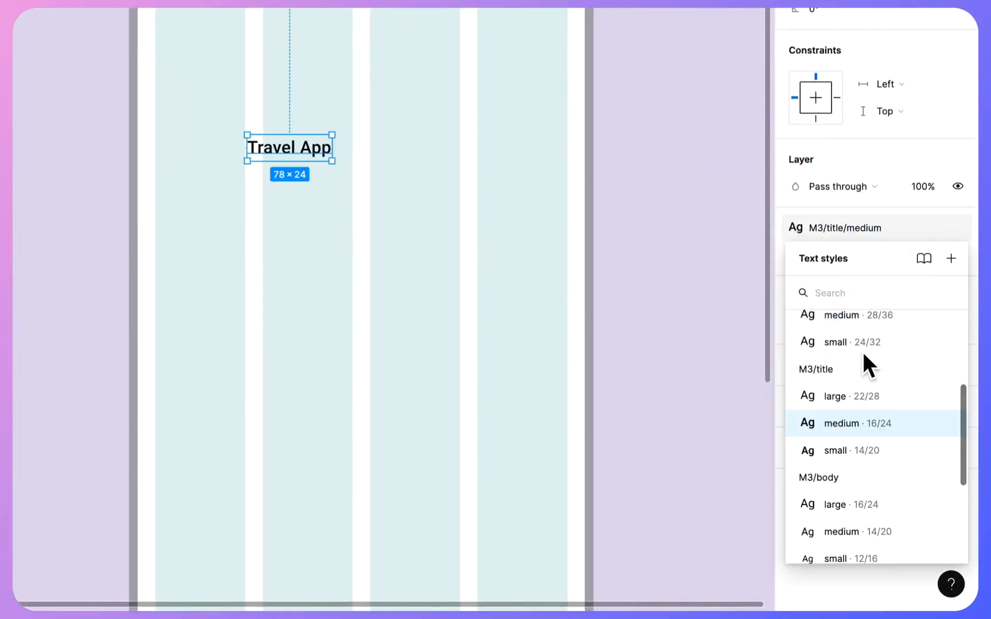
{"action": "scroll", "coordinate": [863, 354], "scroll_direction": "up", "scroll_amount": 3}
{"action": "scroll", "coordinate": [863, 355], "scroll_direction": "up", "scroll_amount": 3}
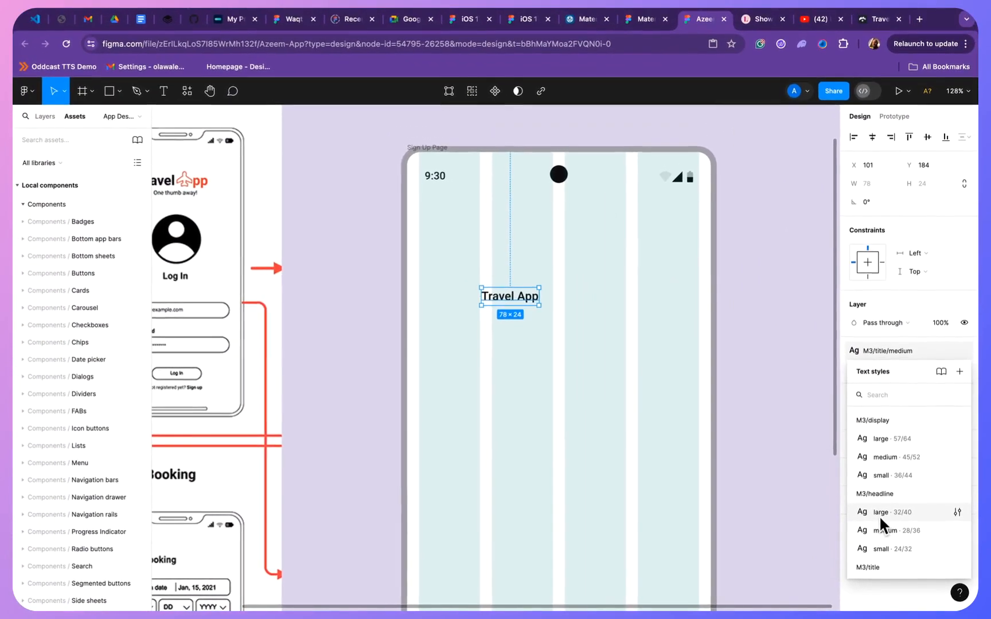
{"action": "left_click", "coordinate": [837, 465]}
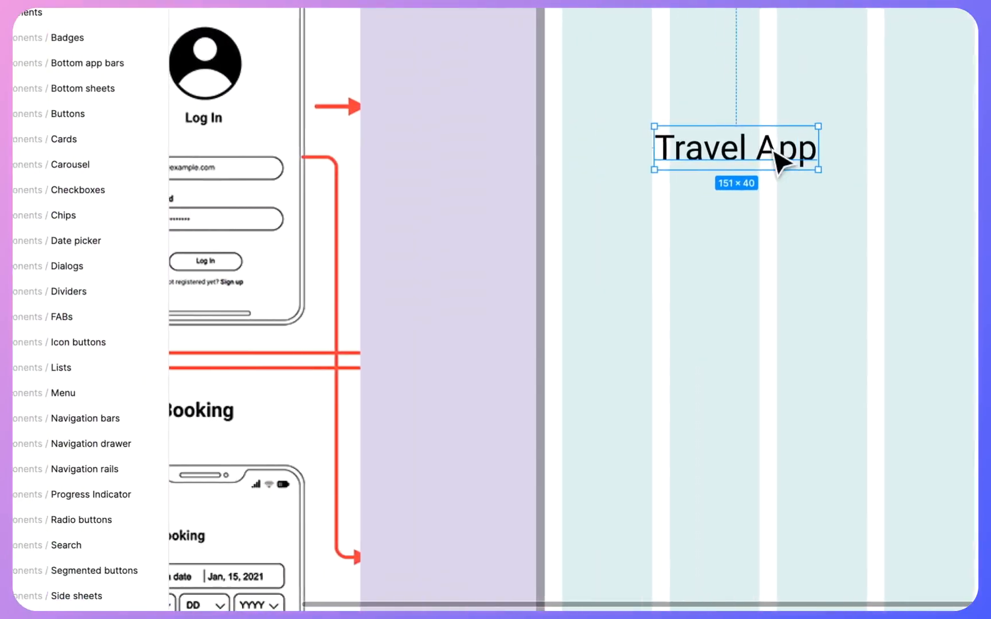
- Centre the Travel App text horizontally in the Sign Up Page frame, at about X 130, Y 176
{"action": "scroll", "coordinate": [734, 163], "scroll_direction": "down", "scroll_amount": 3}
{"action": "left_click_drag", "start_coordinate": [744, 154], "coordinate": [772, 159]}
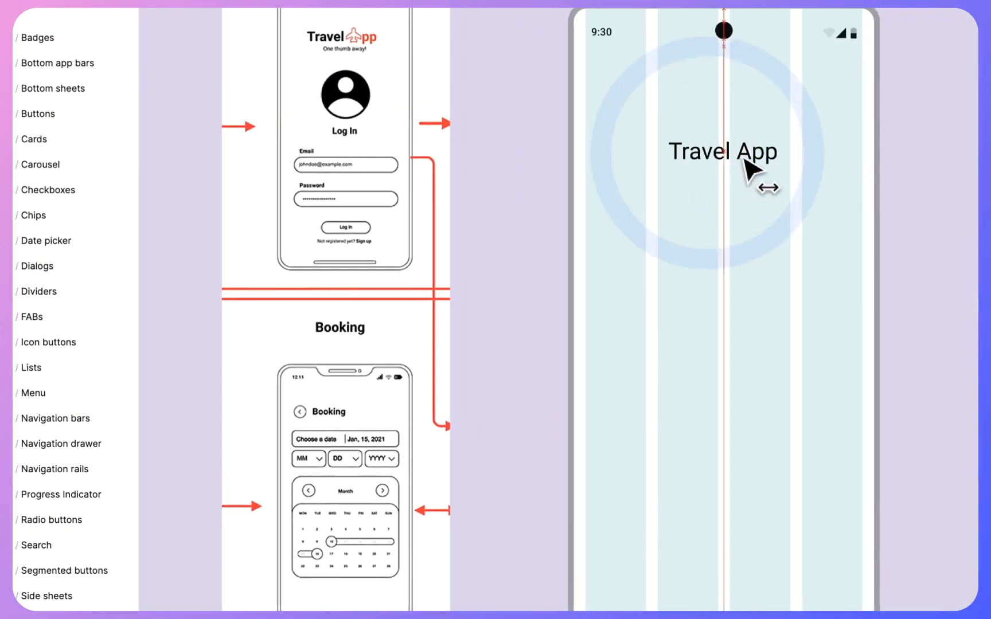
{"action": "left_click_drag", "start_coordinate": [673, 160], "coordinate": [662, 163]}
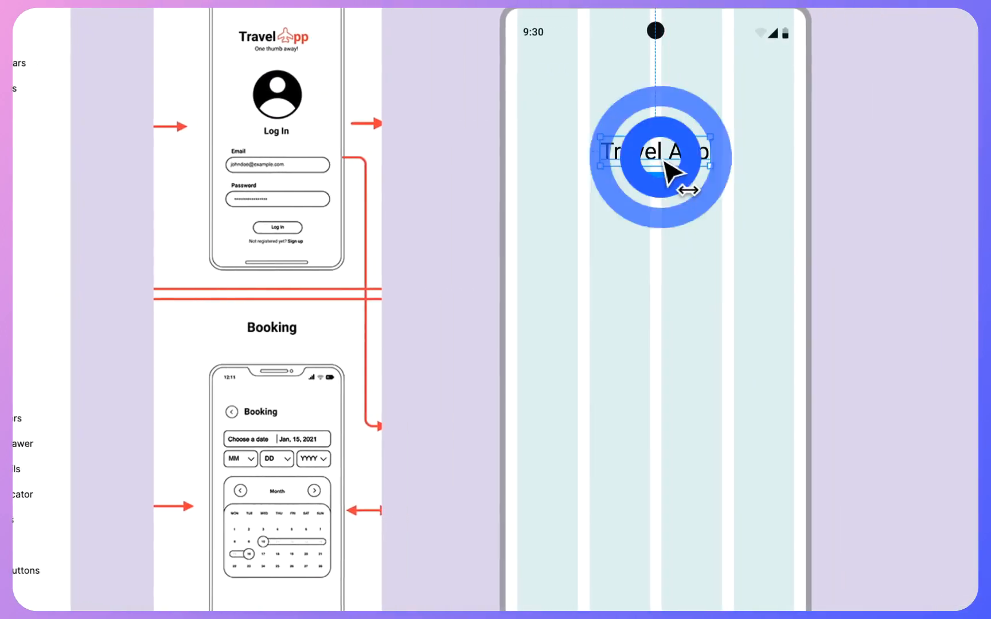
{"action": "scroll", "coordinate": [573, 195], "scroll_direction": "down", "scroll_amount": 3}
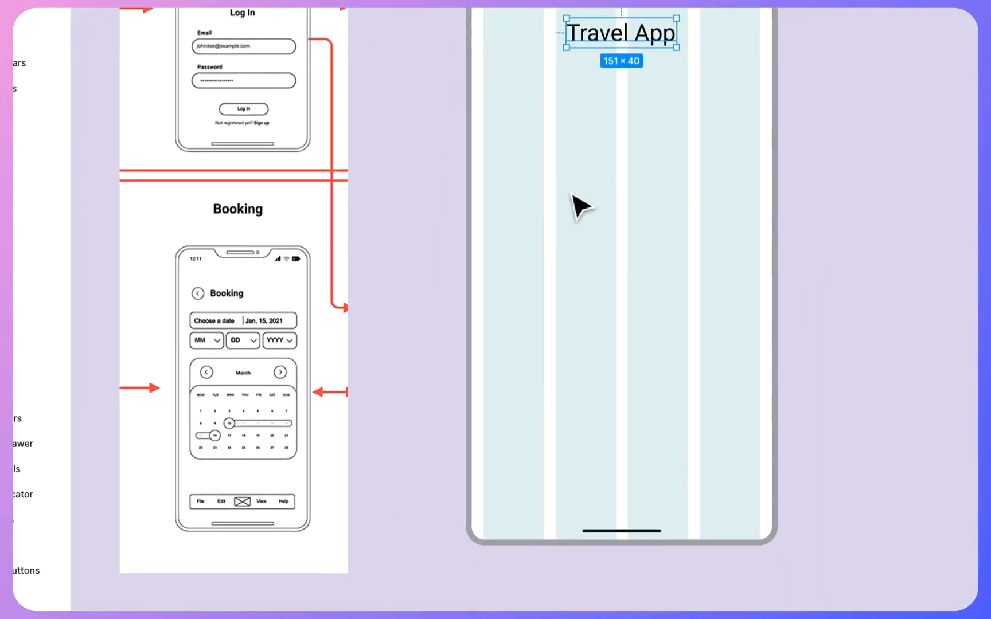
{"action": "scroll", "coordinate": [572, 195], "scroll_direction": "up", "scroll_amount": 3}
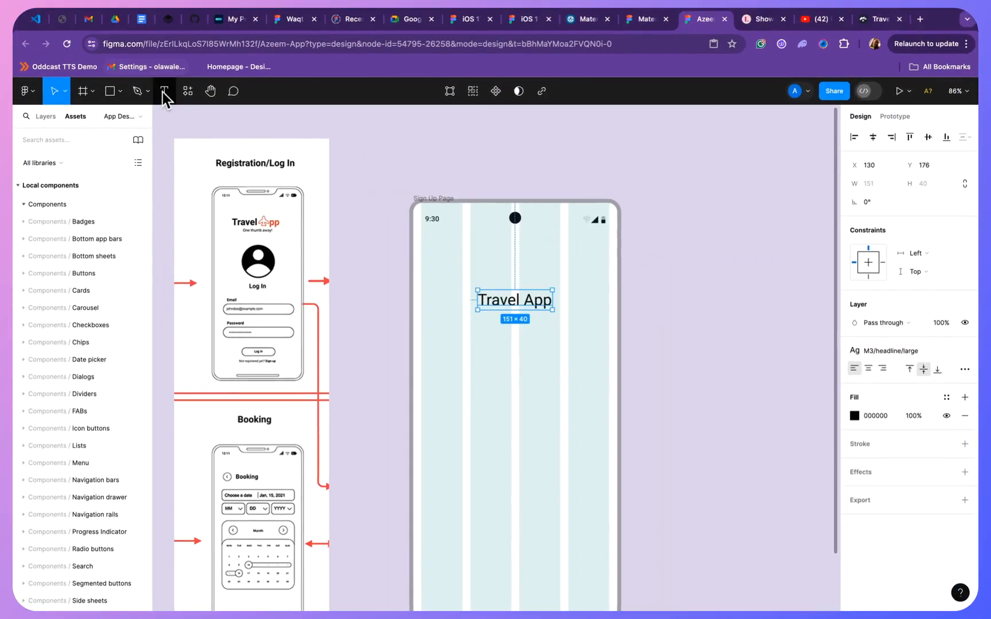
- Add the text "One thumb away" below the Travel App title in a smaller text style
{"action": "left_click", "coordinate": [164, 93]}
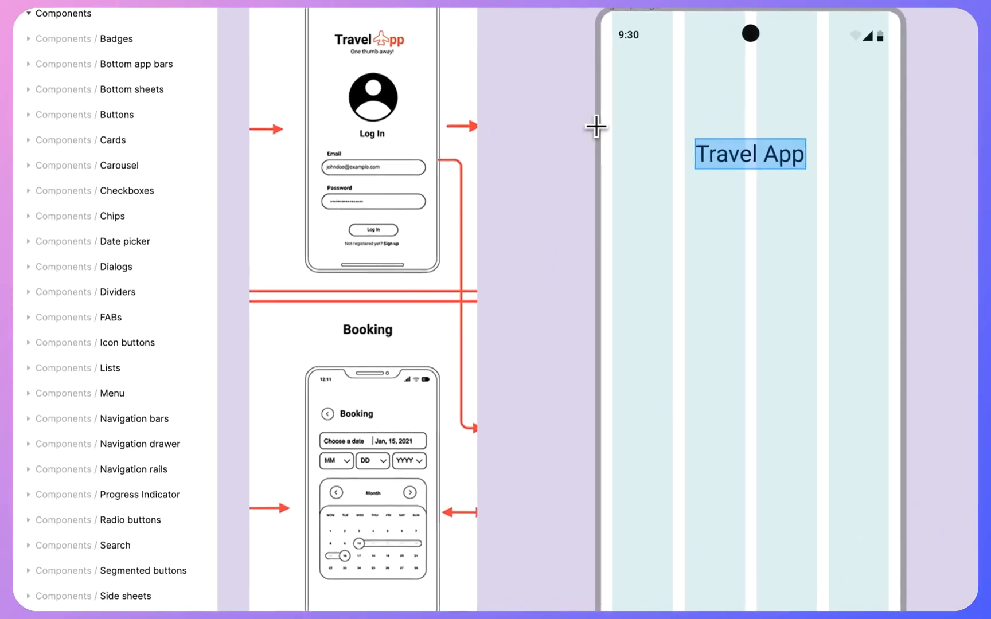
{"action": "left_click", "coordinate": [713, 198]}
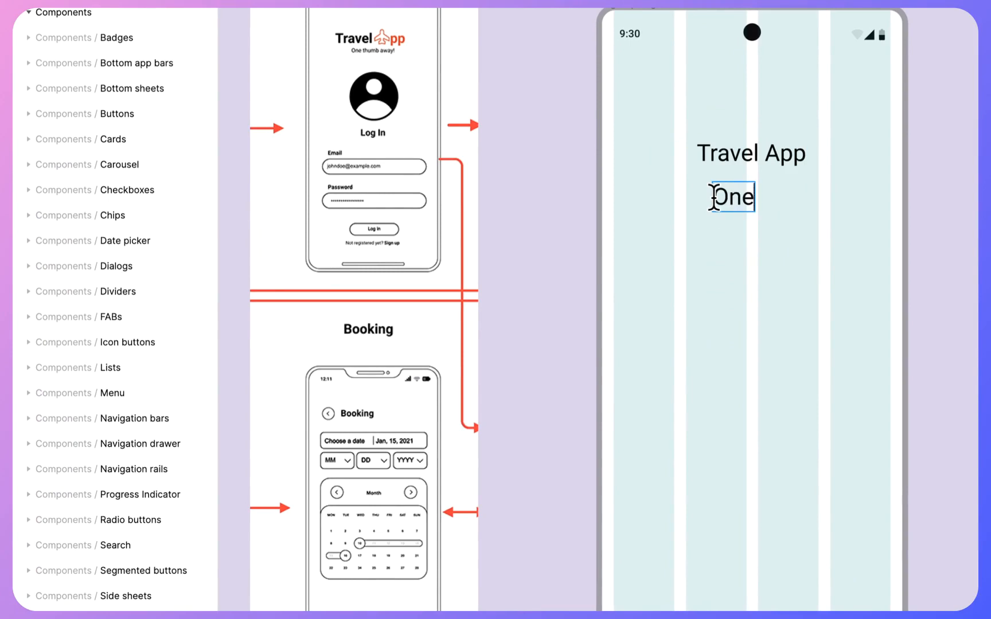
{"action": "type", "text": "One thumb away"}
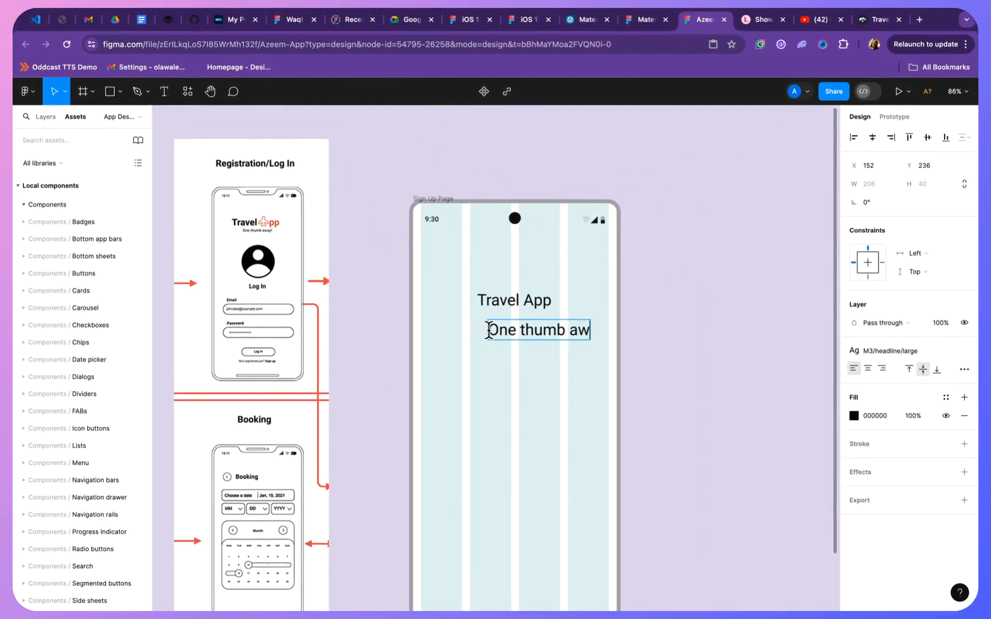
{"action": "left_click", "coordinate": [525, 380]}
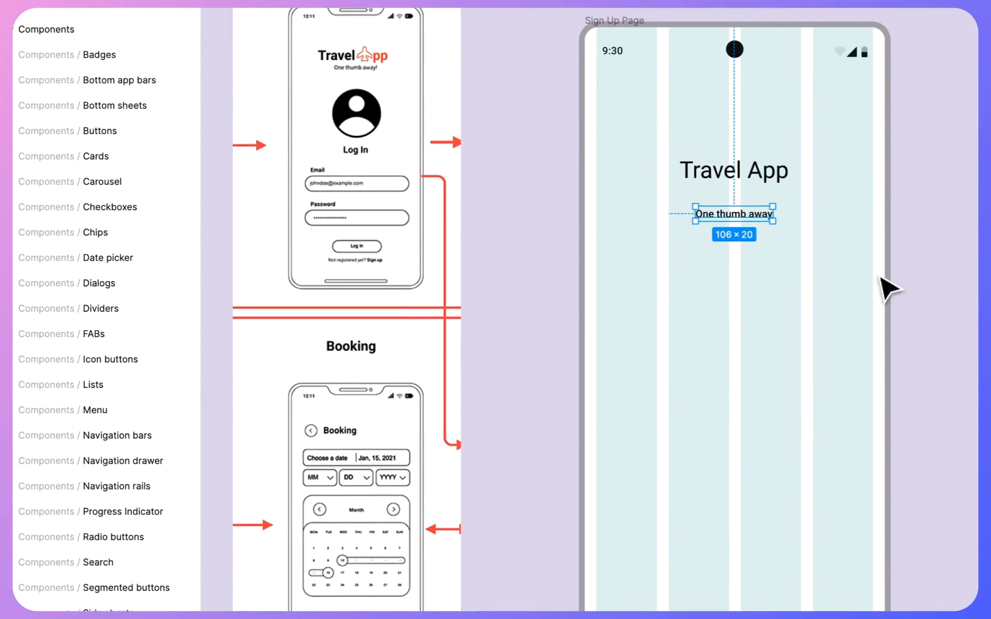
- Move the One thumb away text up close beneath the Travel App title, keeping it horizontally centred
{"action": "scroll", "coordinate": [737, 251], "scroll_direction": "up", "scroll_amount": 3}
{"action": "left_click_drag", "start_coordinate": [694, 221], "coordinate": [692, 199]}
{"action": "scroll", "coordinate": [692, 218], "scroll_direction": "down", "scroll_amount": 4}
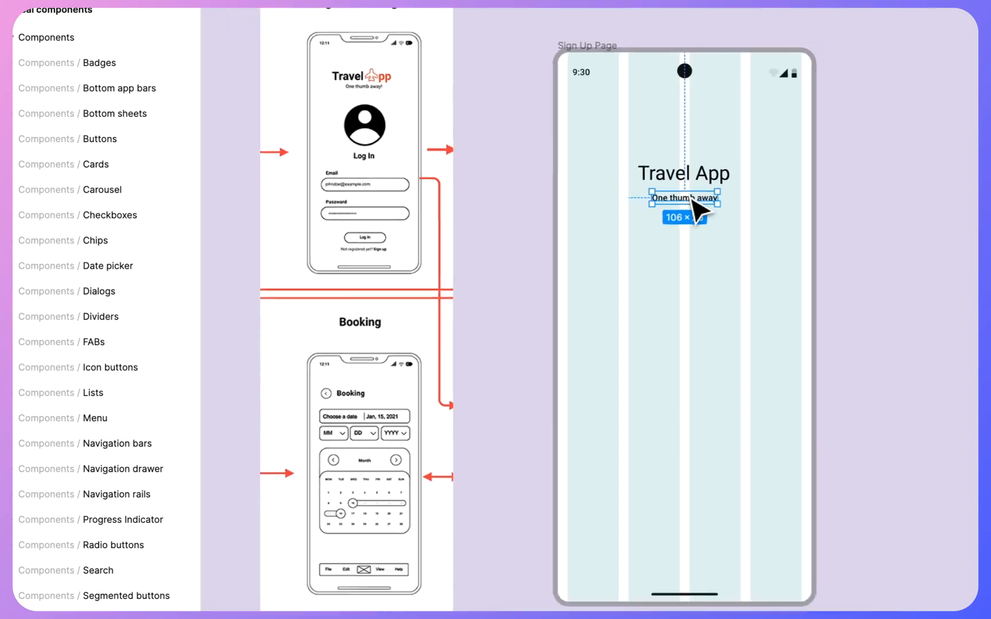
{"action": "left_click", "coordinate": [747, 282]}
- Move the wireframe reference image closer to the Sign Up Page frame, leaving a narrow gap beside it
{"action": "scroll", "coordinate": [756, 294], "scroll_direction": "down", "scroll_amount": 2}
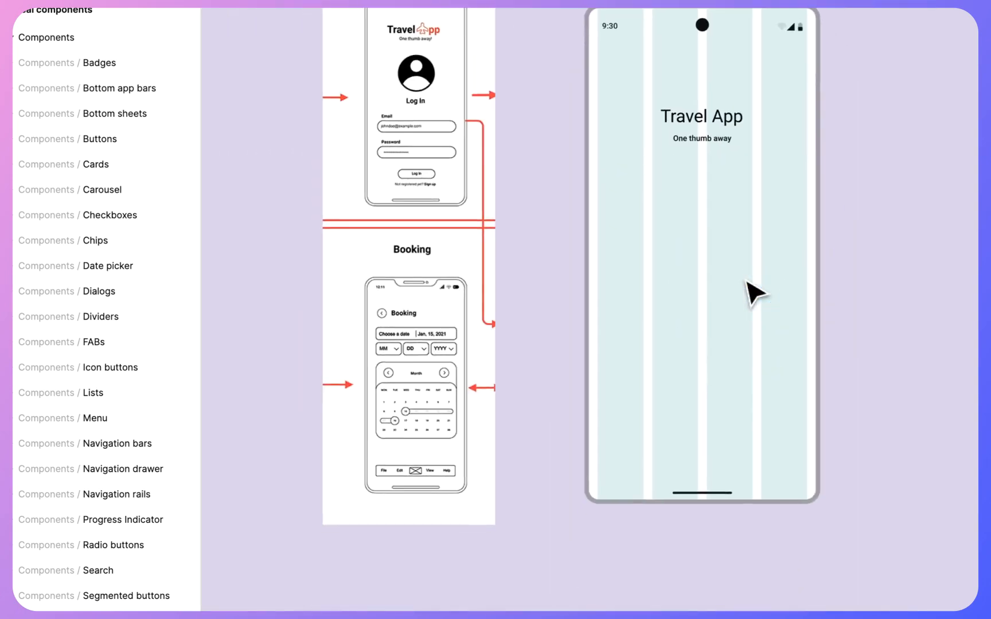
{"action": "left_click_drag", "start_coordinate": [440, 102], "coordinate": [498, 181]}
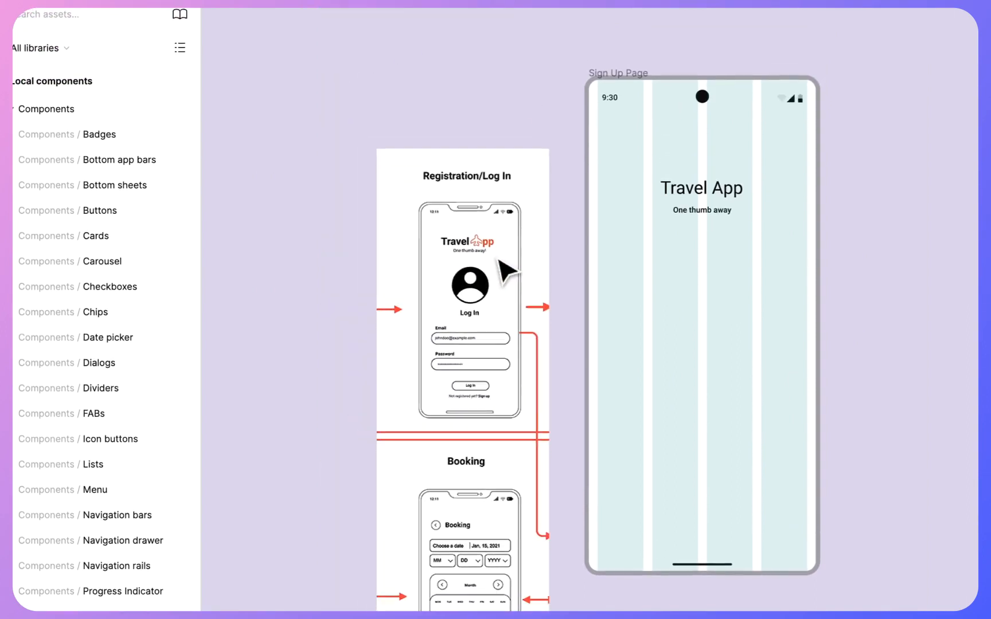
{"action": "scroll", "coordinate": [842, 270], "scroll_direction": "up", "scroll_amount": 2}
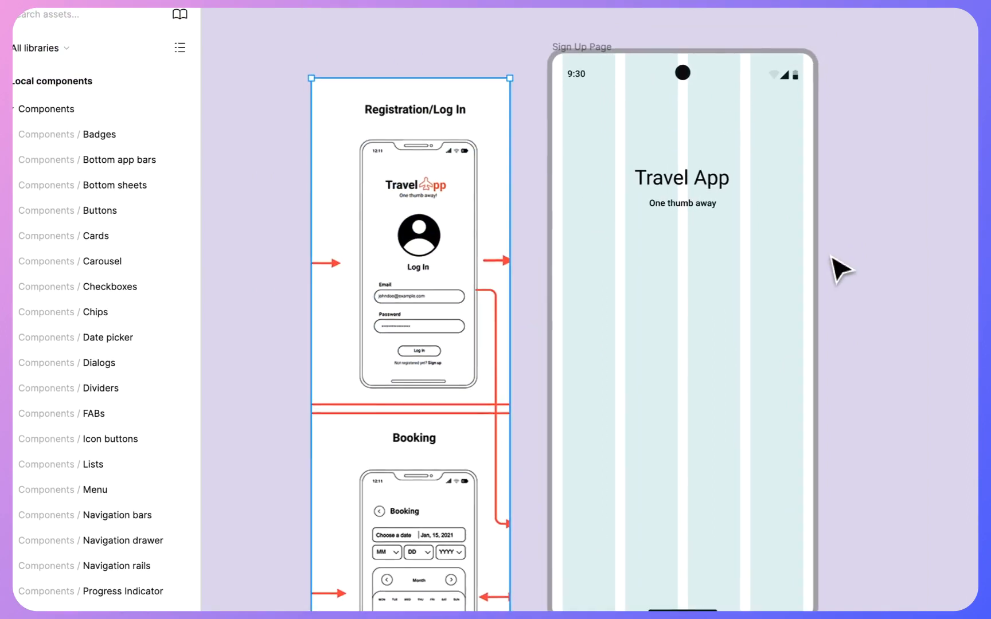
{"action": "left_click", "coordinate": [857, 252]}
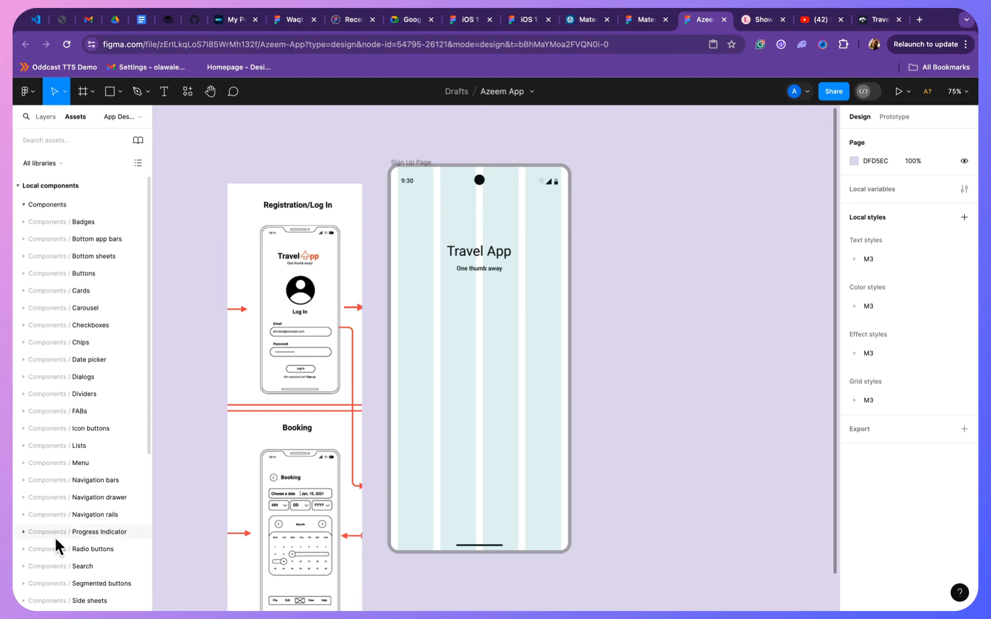
{"action": "scroll", "coordinate": [120, 411], "scroll_direction": "down", "scroll_amount": 5}
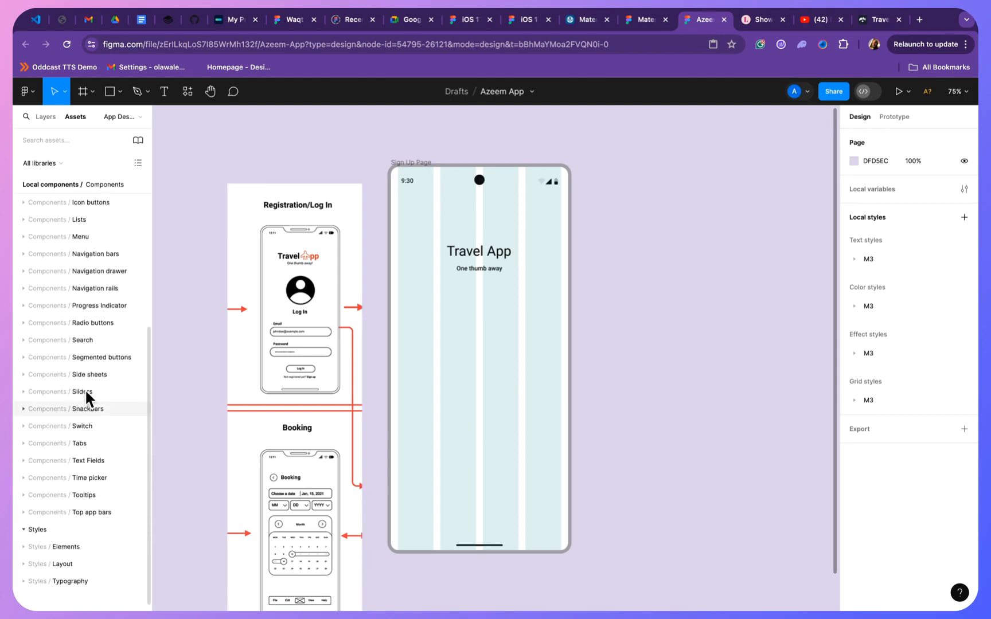
{"action": "scroll", "coordinate": [87, 392], "scroll_direction": "up", "scroll_amount": 5}
{"action": "scroll", "coordinate": [85, 396], "scroll_direction": "down", "scroll_amount": 5}
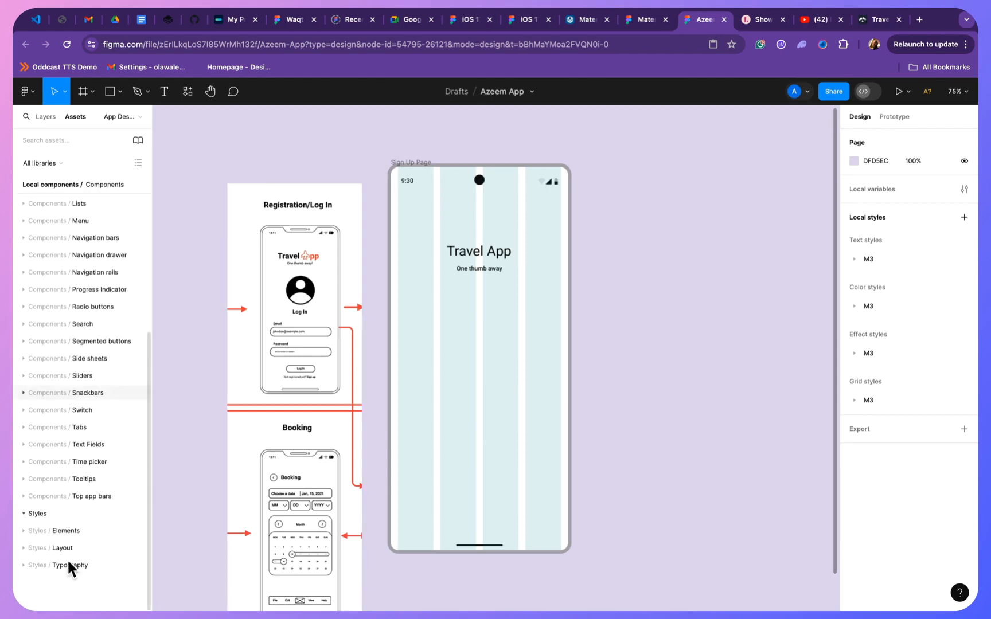
{"action": "left_click", "coordinate": [24, 547]}
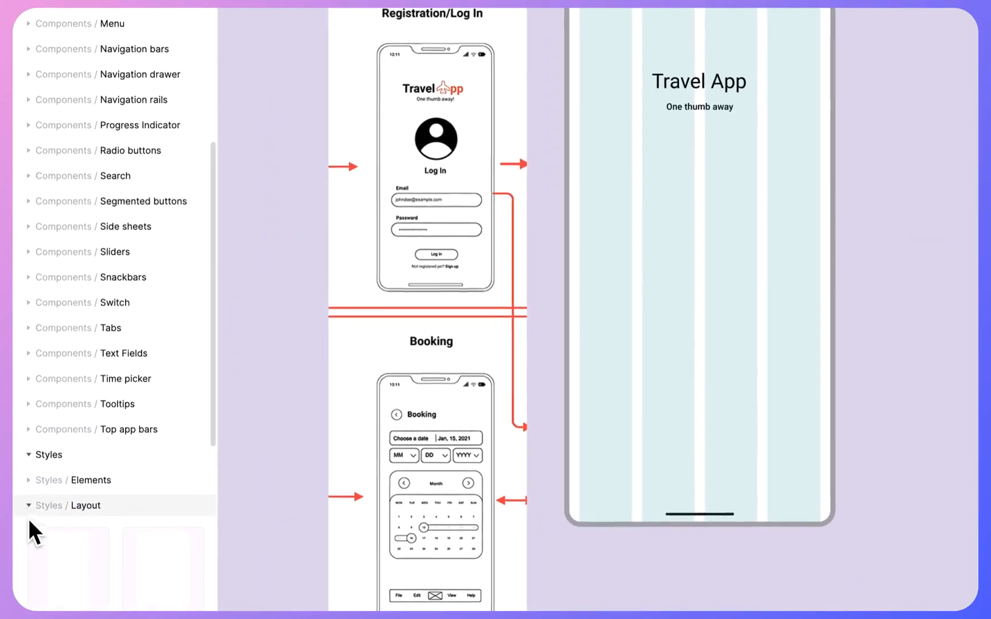
{"action": "scroll", "coordinate": [28, 519], "scroll_direction": "down", "scroll_amount": 4}
{"action": "left_click", "coordinate": [26, 271]}
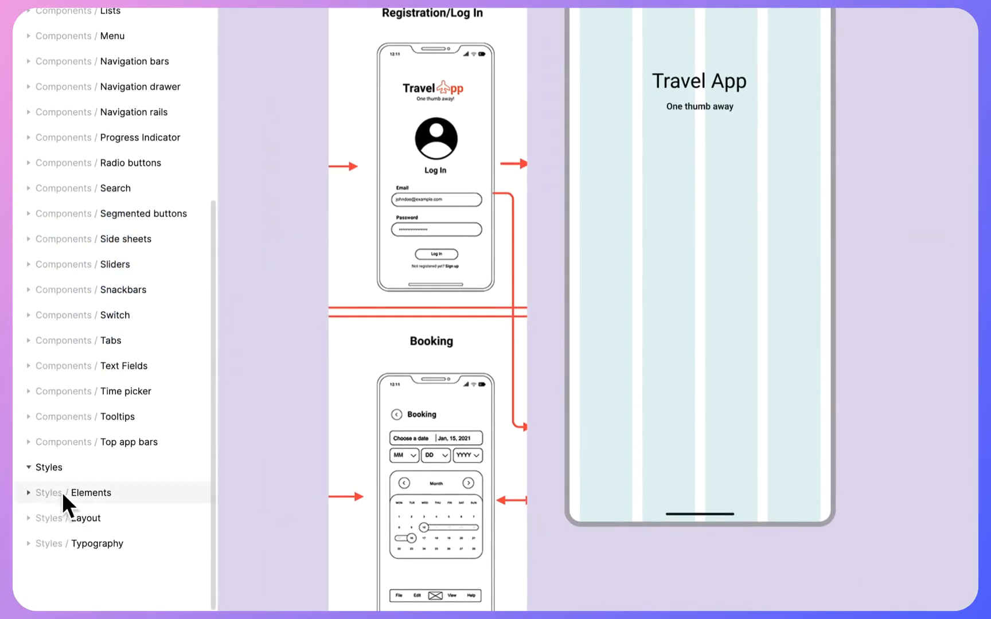
- Expand the Elements group under Styles and its 3D Avatars subgroup in the local assets
{"action": "left_click", "coordinate": [29, 493]}
{"action": "scroll", "coordinate": [29, 496], "scroll_direction": "down", "scroll_amount": 5}
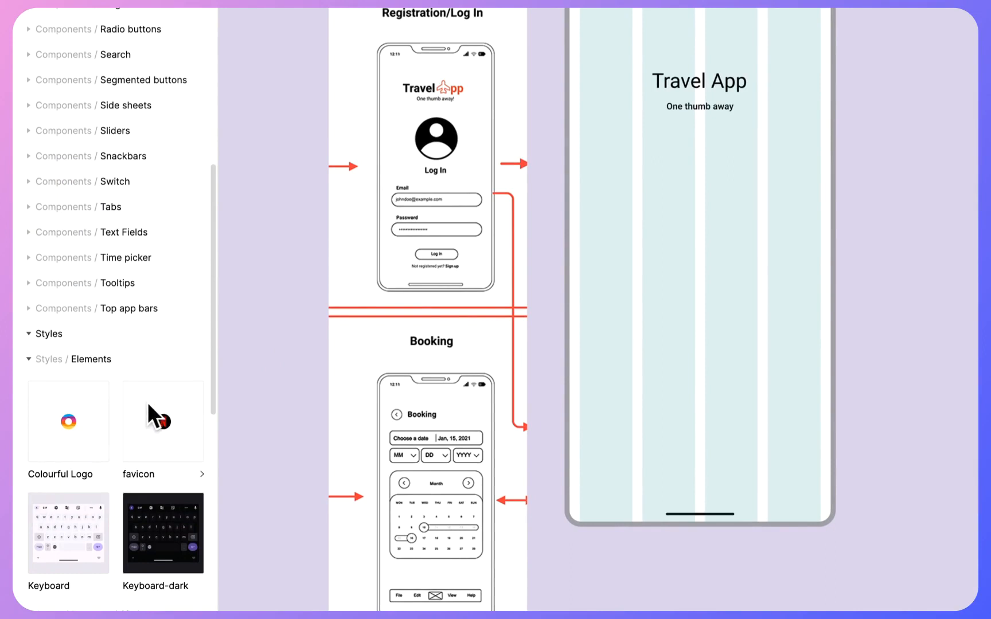
{"action": "scroll", "coordinate": [147, 402], "scroll_direction": "down", "scroll_amount": 3}
{"action": "scroll", "coordinate": [146, 402], "scroll_direction": "down", "scroll_amount": 3}
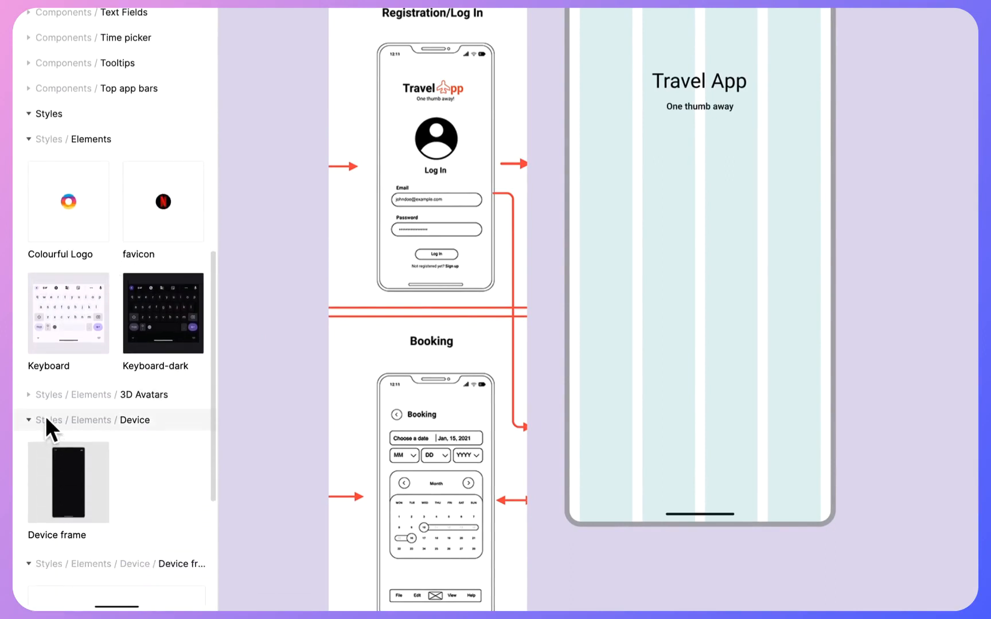
{"action": "left_click", "coordinate": [31, 394]}
- Preview avatar 10 and look through the other 3D avatars for a suitable profile picture
{"action": "scroll", "coordinate": [33, 402], "scroll_direction": "down", "scroll_amount": 1}
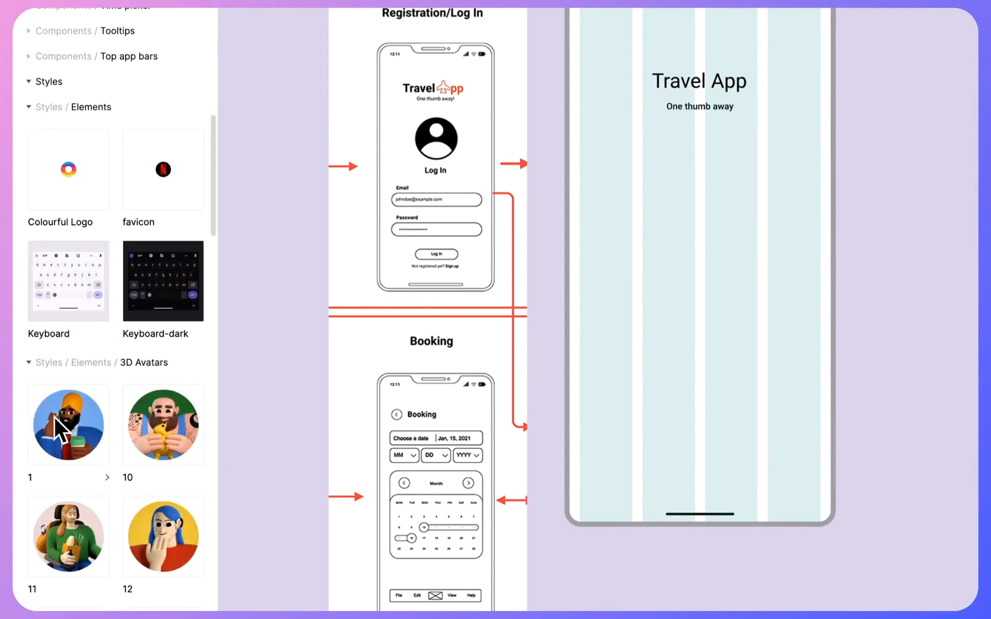
{"action": "scroll", "coordinate": [85, 462], "scroll_direction": "down", "scroll_amount": 4}
{"action": "left_click", "coordinate": [155, 309]}
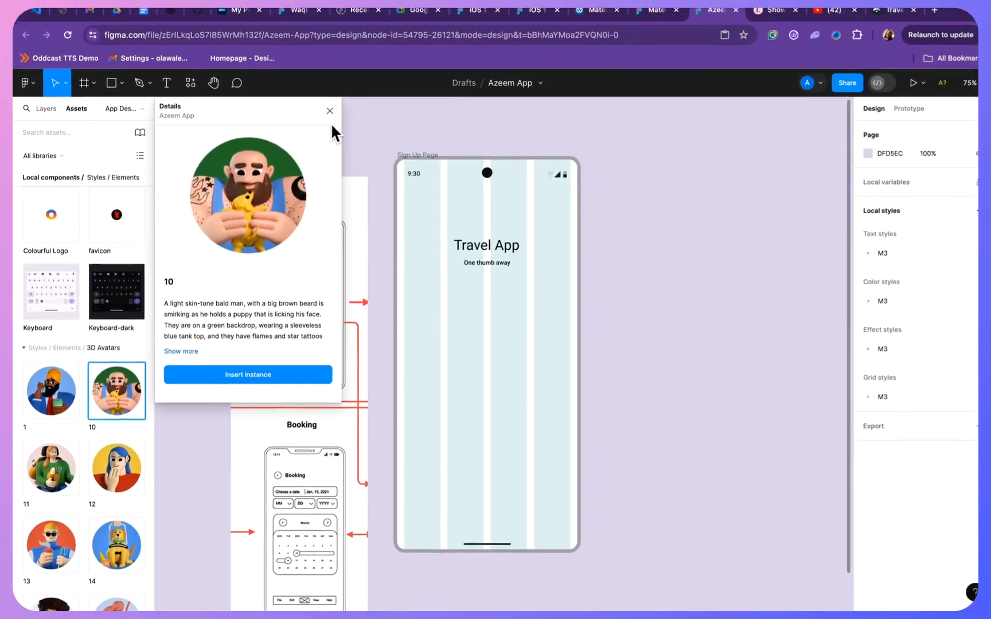
{"action": "left_click", "coordinate": [330, 113]}
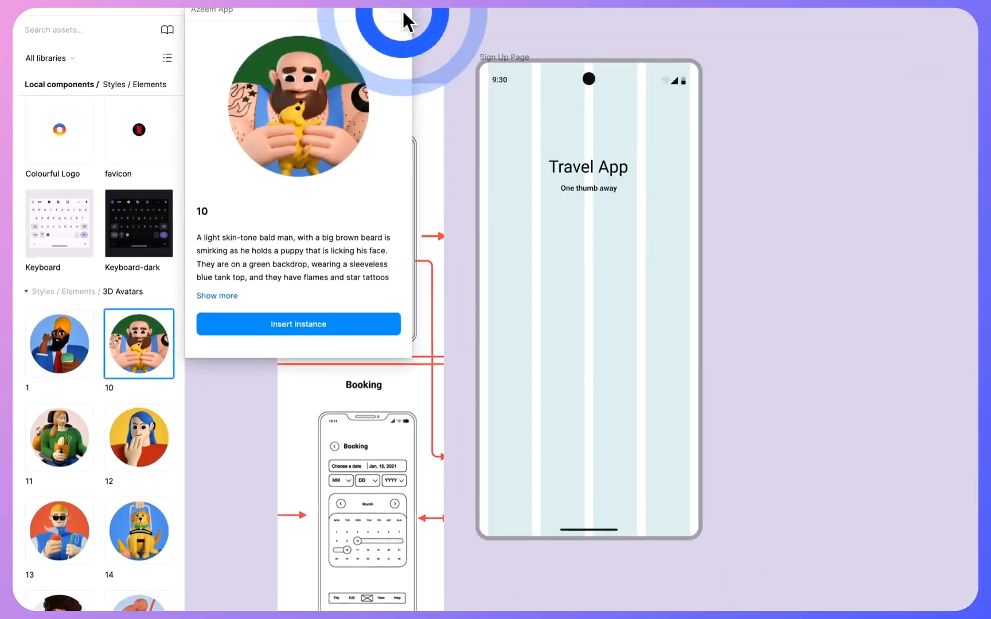
{"action": "scroll", "coordinate": [15, 507], "scroll_direction": "down", "scroll_amount": 2}
{"action": "scroll", "coordinate": [71, 469], "scroll_direction": "down", "scroll_amount": 10}
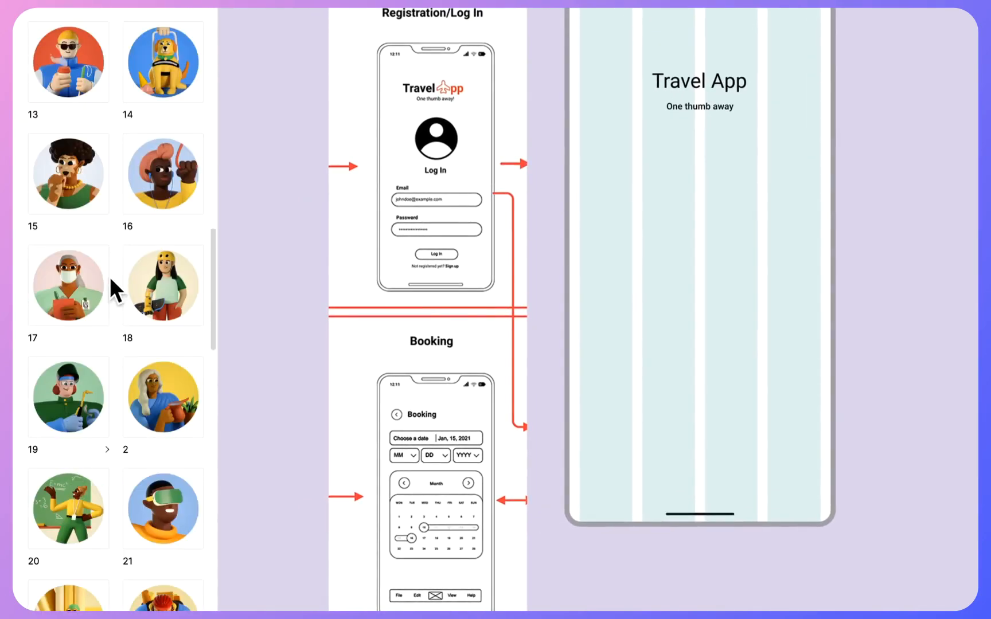
{"action": "scroll", "coordinate": [102, 86], "scroll_direction": "up", "scroll_amount": 5}
{"action": "scroll", "coordinate": [80, 112], "scroll_direction": "up", "scroll_amount": 3}
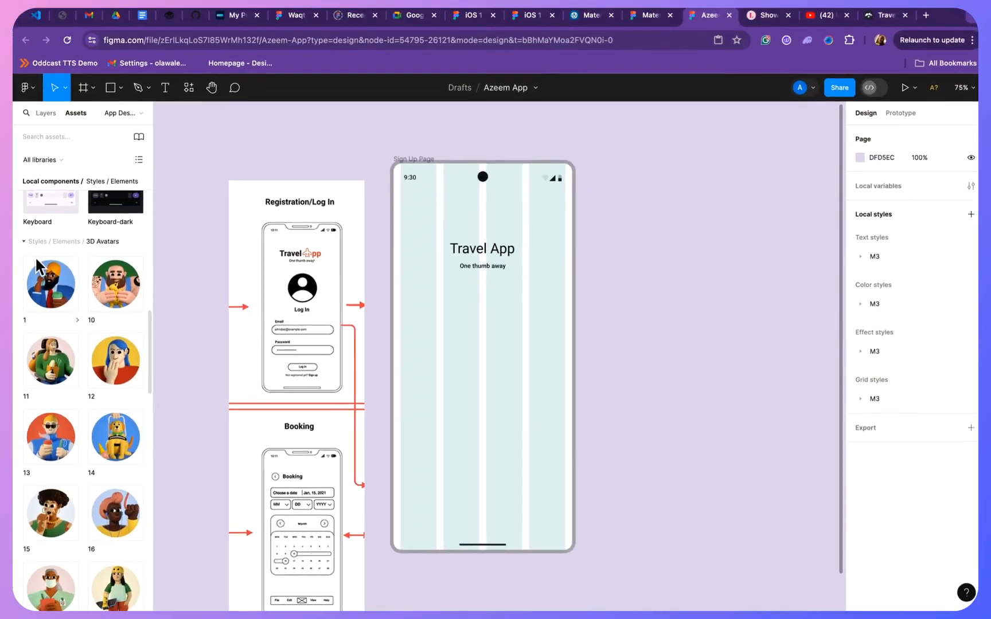
- Place 3D avatar 1 below the One thumb away text, horizontally centred at X 146, Y 297, and leave it selected
{"action": "left_click_drag", "start_coordinate": [45, 290], "coordinate": [476, 328]}
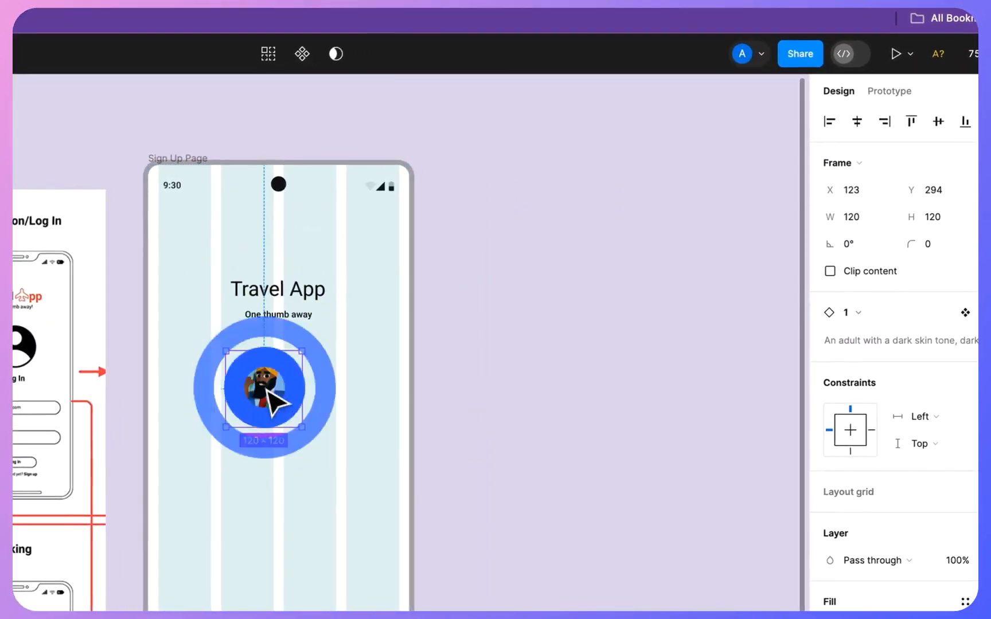
{"action": "left_click_drag", "start_coordinate": [267, 392], "coordinate": [280, 393]}
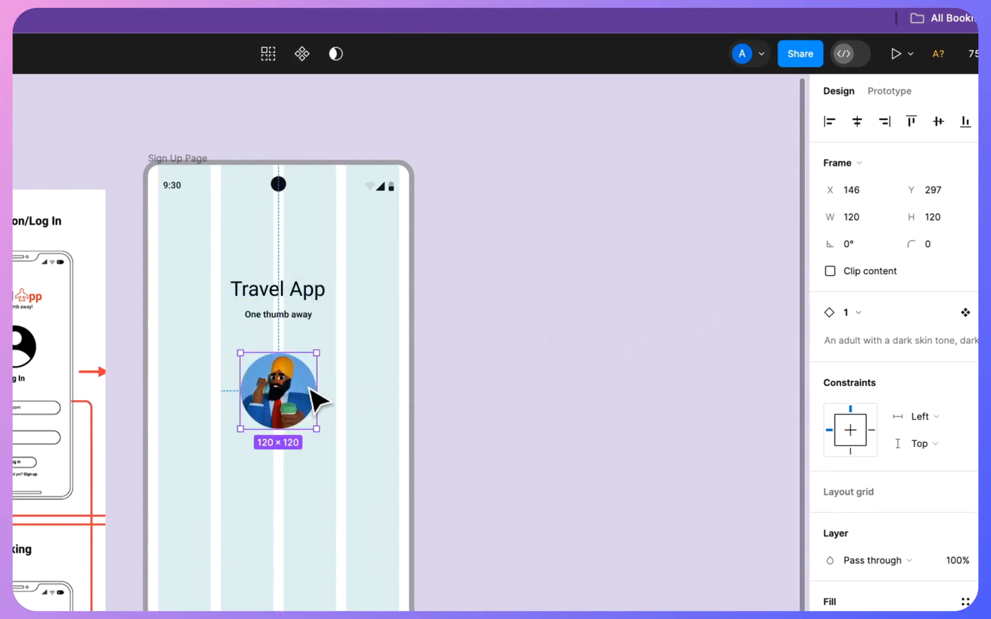
{"action": "key", "text": "Escape"}
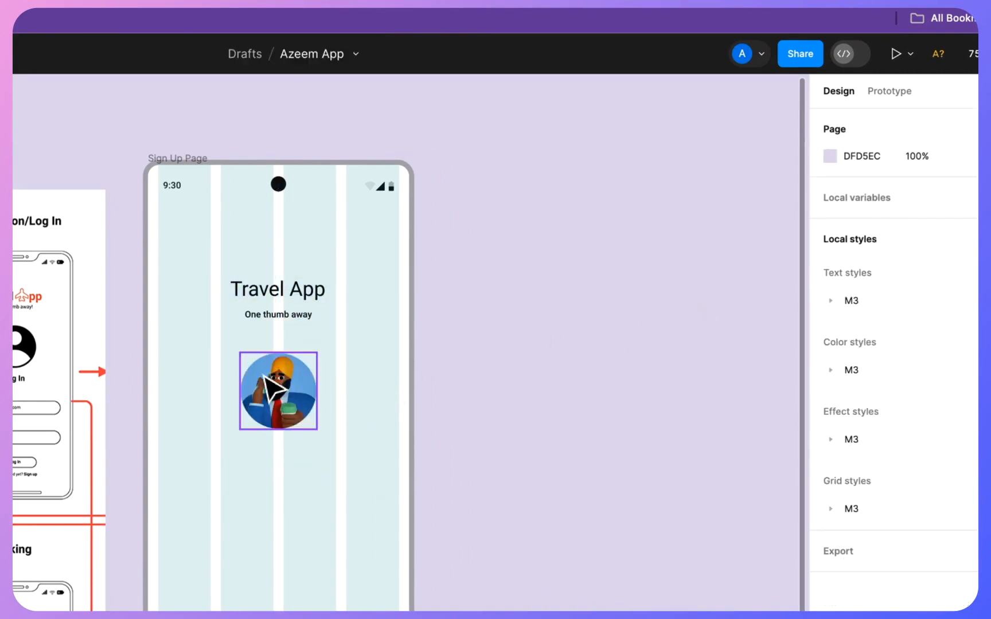
{"action": "left_click", "coordinate": [263, 375]}
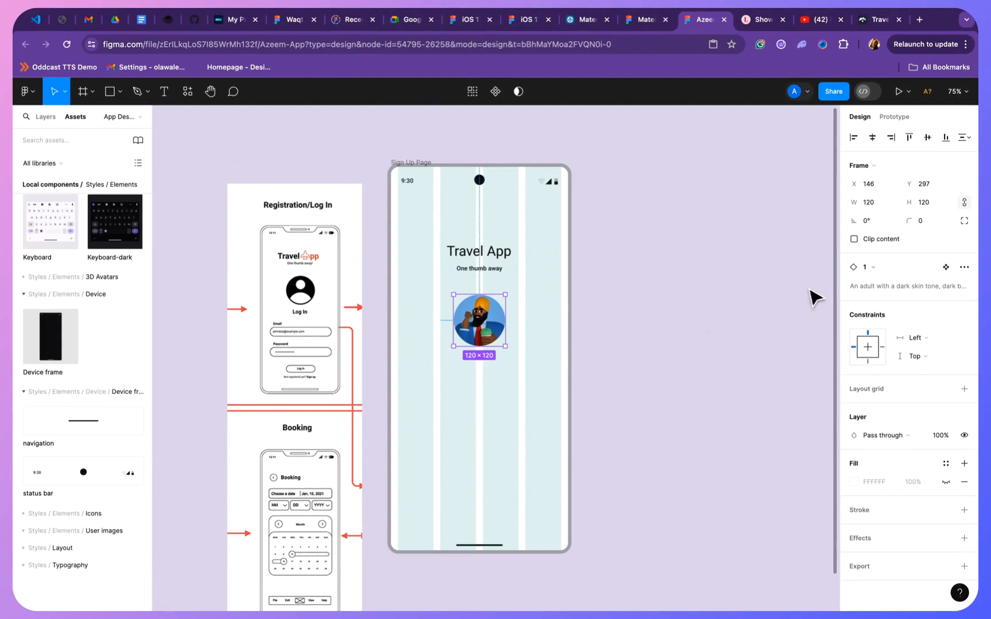
- Try 3D avatar 9 in place of the profile avatar and swap the instance back to 3D avatar 1
{"action": "left_click", "coordinate": [883, 265]}
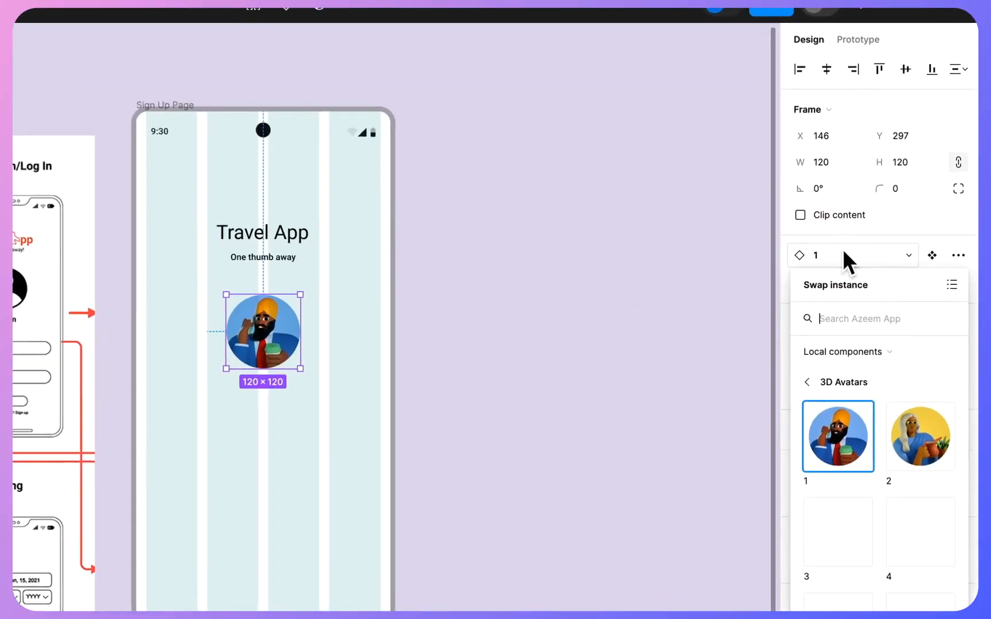
{"action": "scroll", "coordinate": [931, 469], "scroll_direction": "down", "scroll_amount": 5}
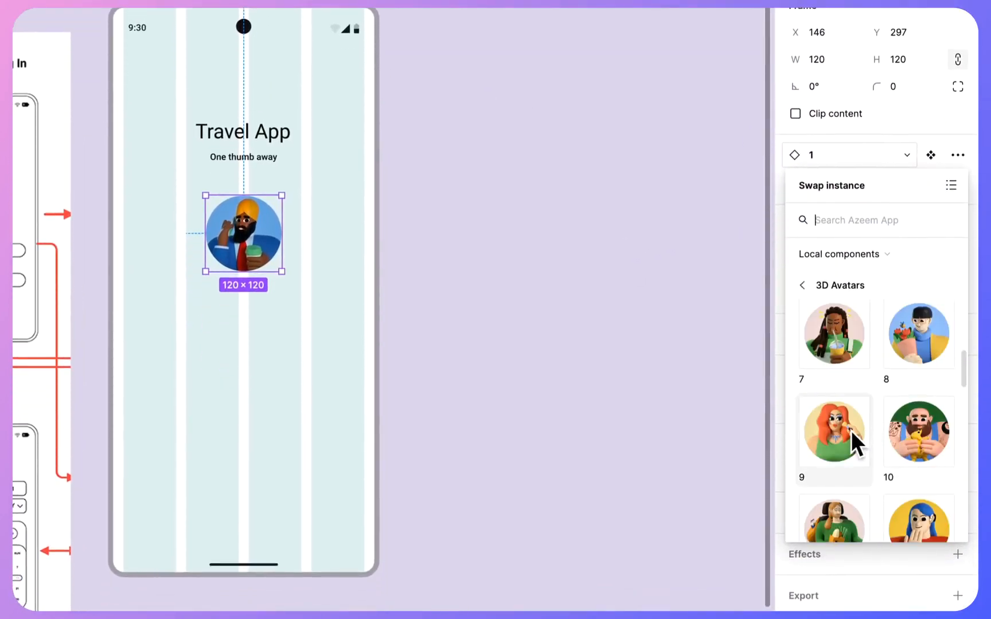
{"action": "left_click", "coordinate": [849, 441]}
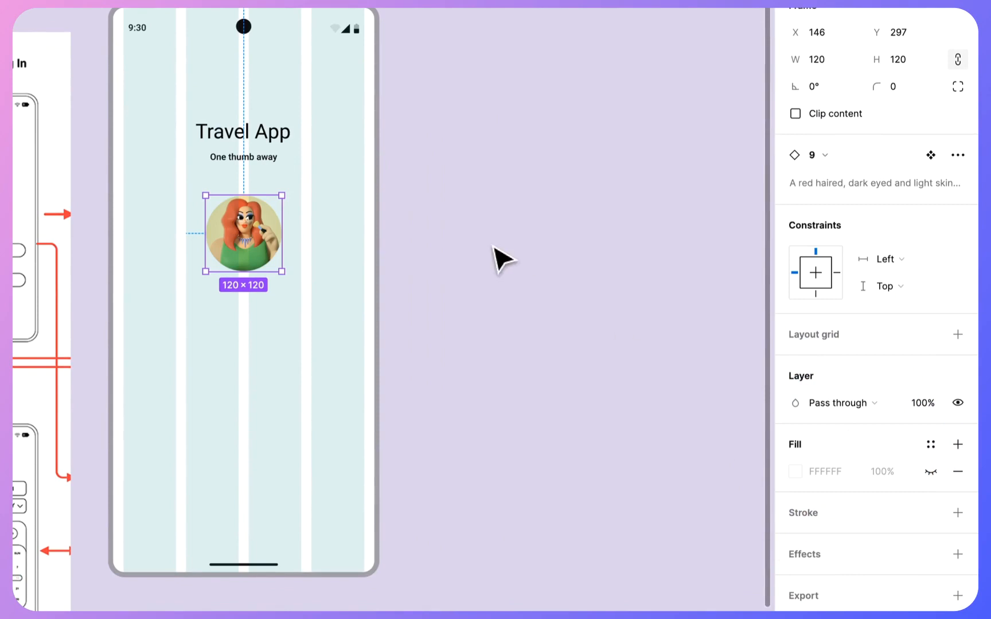
{"action": "left_click", "coordinate": [837, 155]}
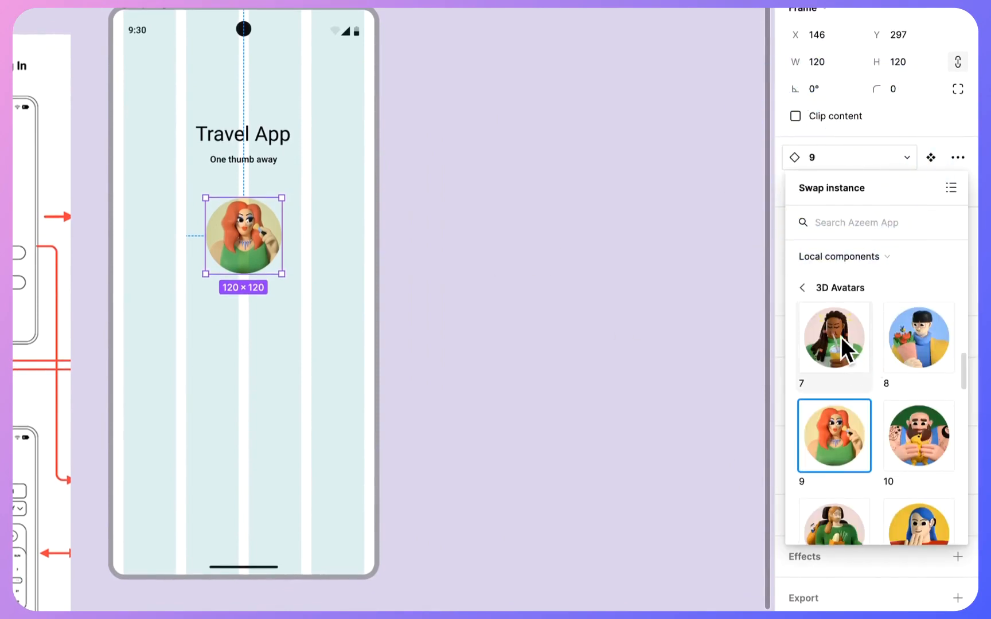
{"action": "scroll", "coordinate": [832, 380], "scroll_direction": "up", "scroll_amount": 5}
{"action": "left_click", "coordinate": [833, 343]}
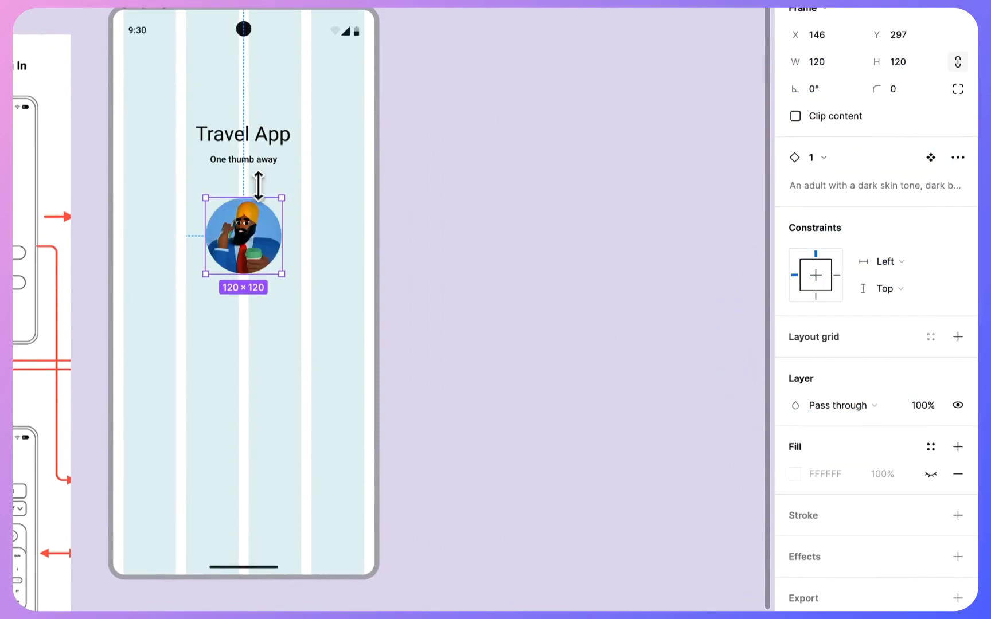
{"action": "left_click", "coordinate": [420, 205]}
- Add a Log In text centred below the avatar on the Sign Up Page, at about X 187, Y 482
{"action": "scroll", "coordinate": [420, 204], "scroll_direction": "left", "scroll_amount": 1}
{"action": "scroll", "coordinate": [420, 205], "scroll_direction": "down", "scroll_amount": 1}
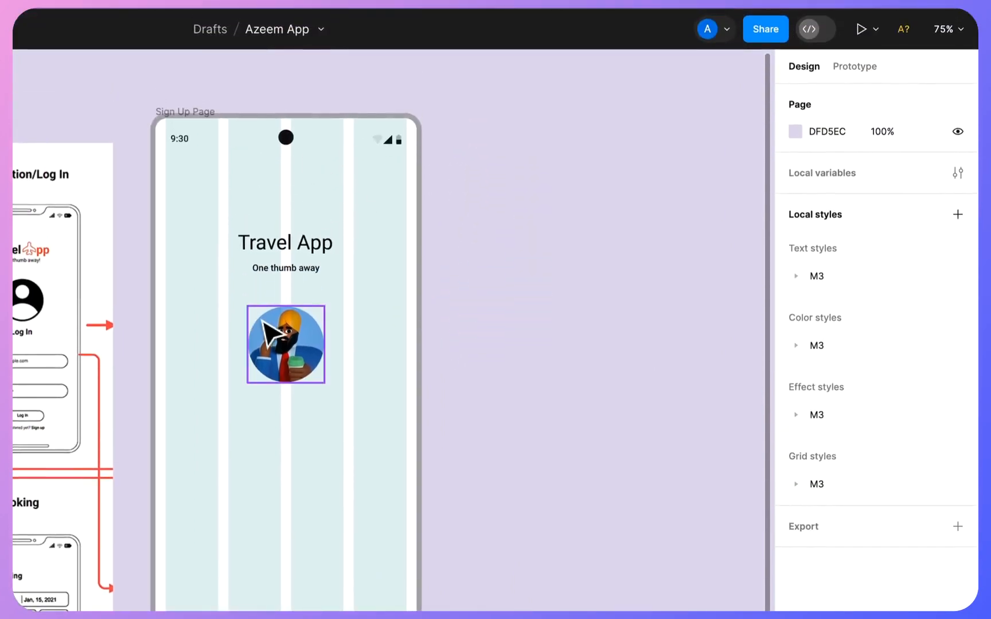
{"action": "scroll", "coordinate": [263, 321], "scroll_direction": "down", "scroll_amount": 2}
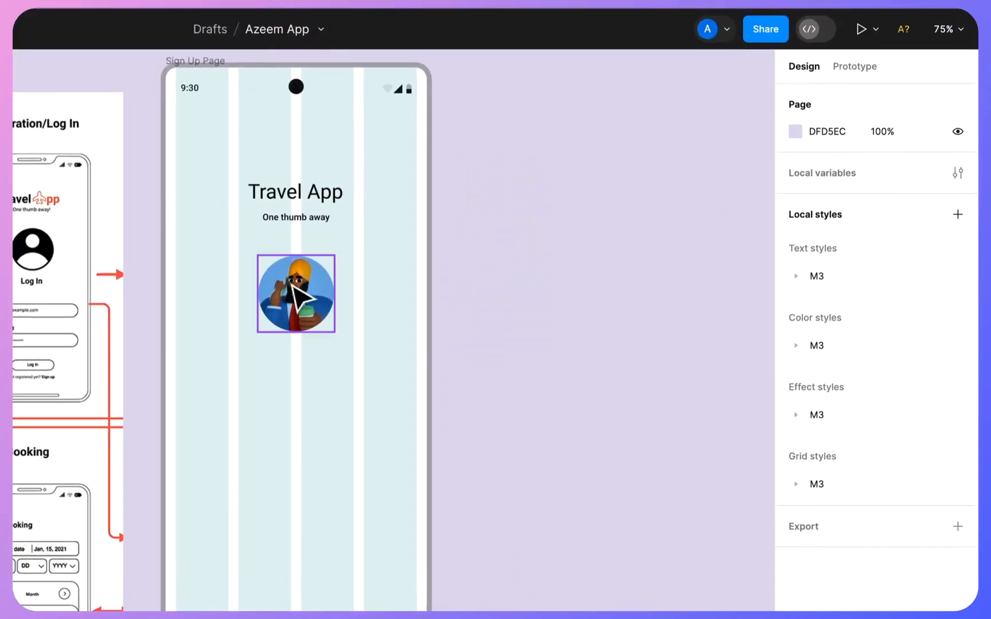
{"action": "left_click", "coordinate": [291, 283]}
{"action": "left_click", "coordinate": [593, 428]}
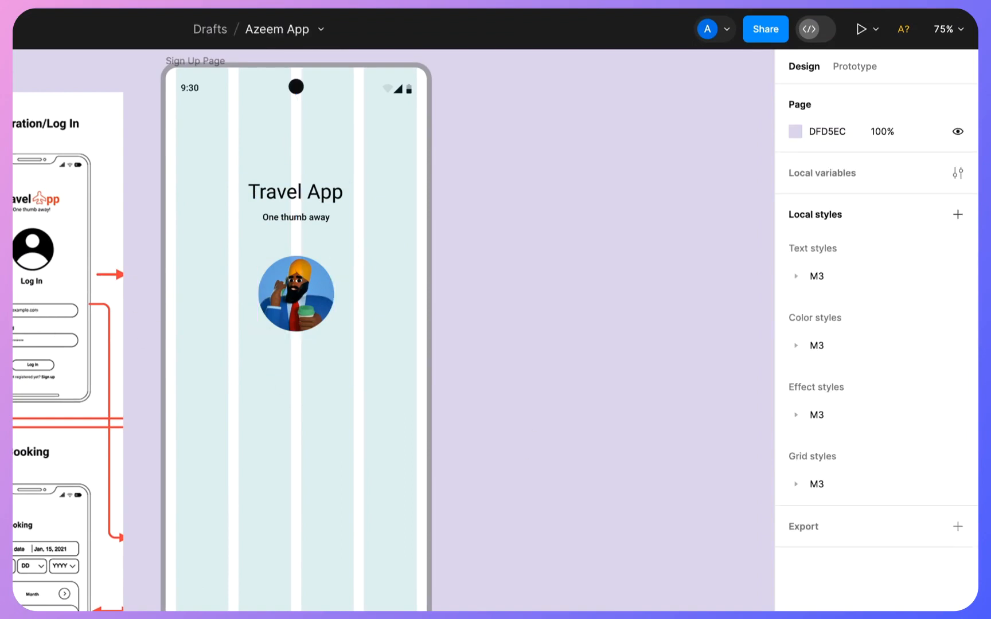
{"action": "key", "text": "t"}
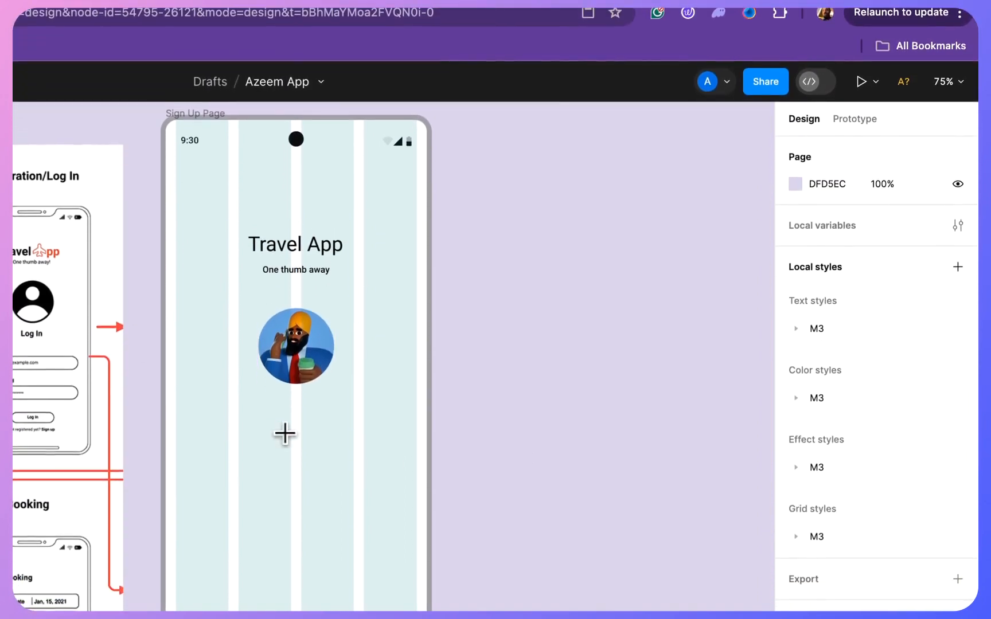
{"action": "left_click", "coordinate": [284, 442]}
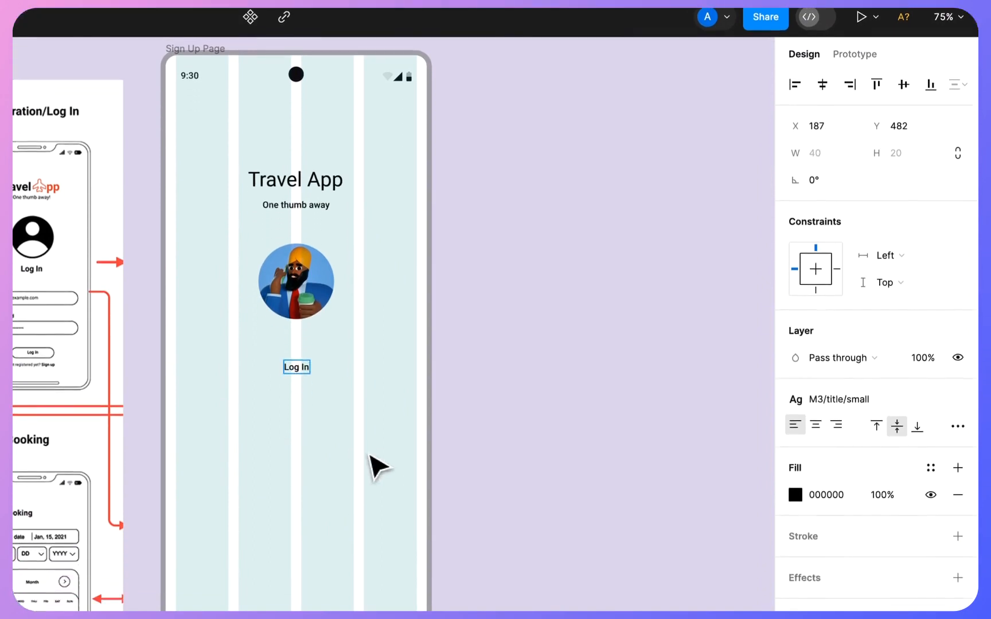
{"action": "left_click", "coordinate": [371, 519]}
- Apply the M3/label/medium text style to the Log In text
{"action": "left_click", "coordinate": [835, 364]}
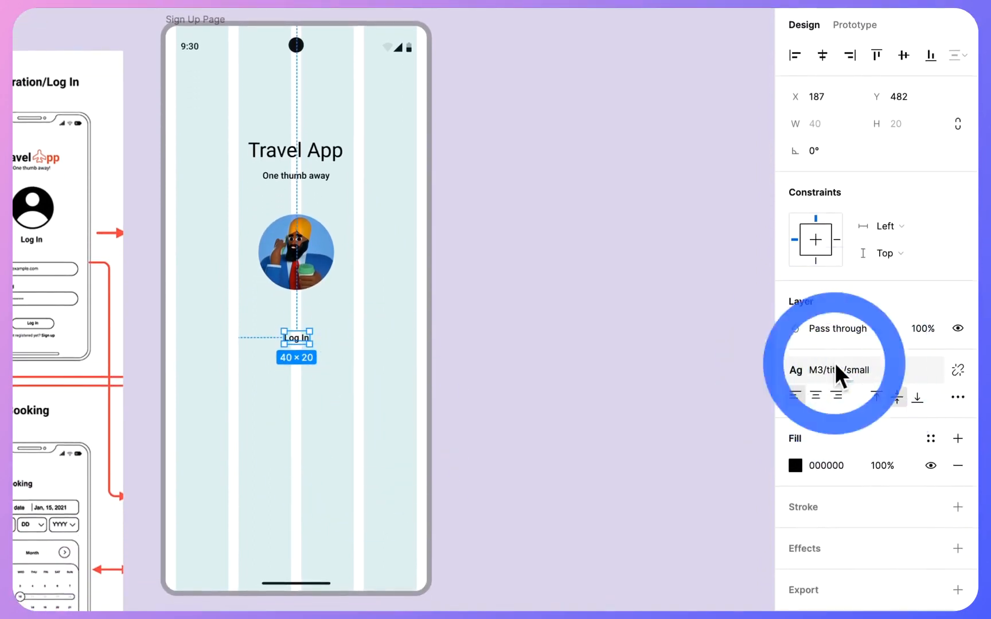
{"action": "scroll", "coordinate": [850, 518], "scroll_direction": "down", "scroll_amount": 5}
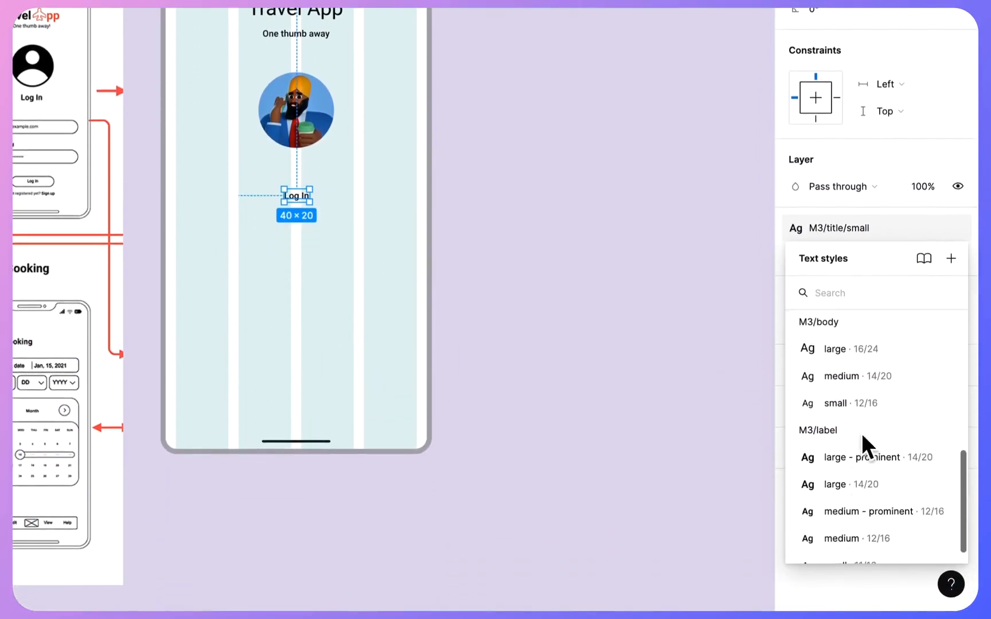
{"action": "scroll", "coordinate": [864, 376], "scroll_direction": "down", "scroll_amount": 1}
{"action": "scroll", "coordinate": [845, 520], "scroll_direction": "down", "scroll_amount": 1}
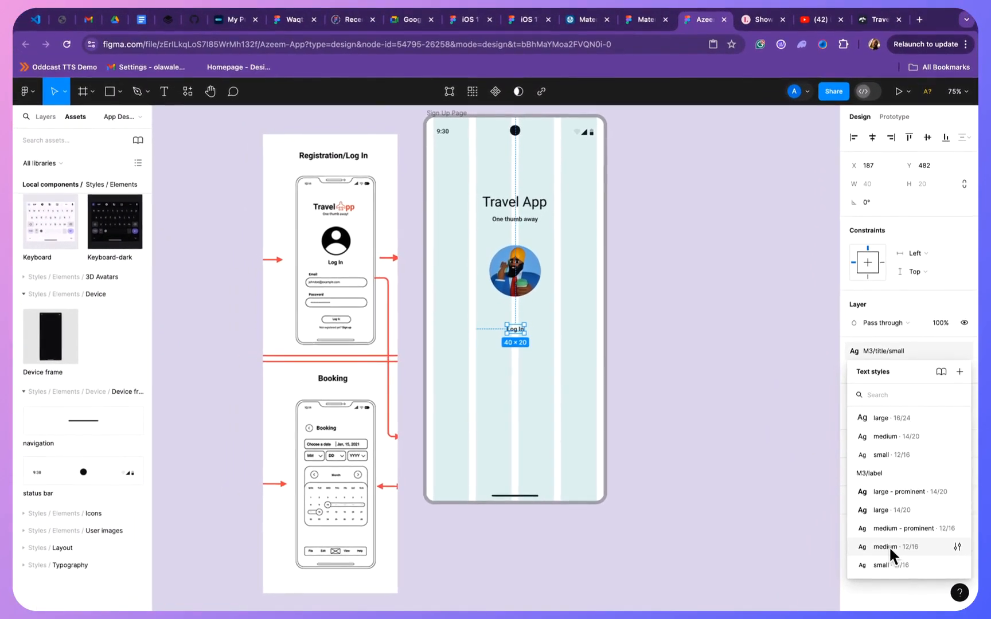
{"action": "left_click", "coordinate": [889, 546]}
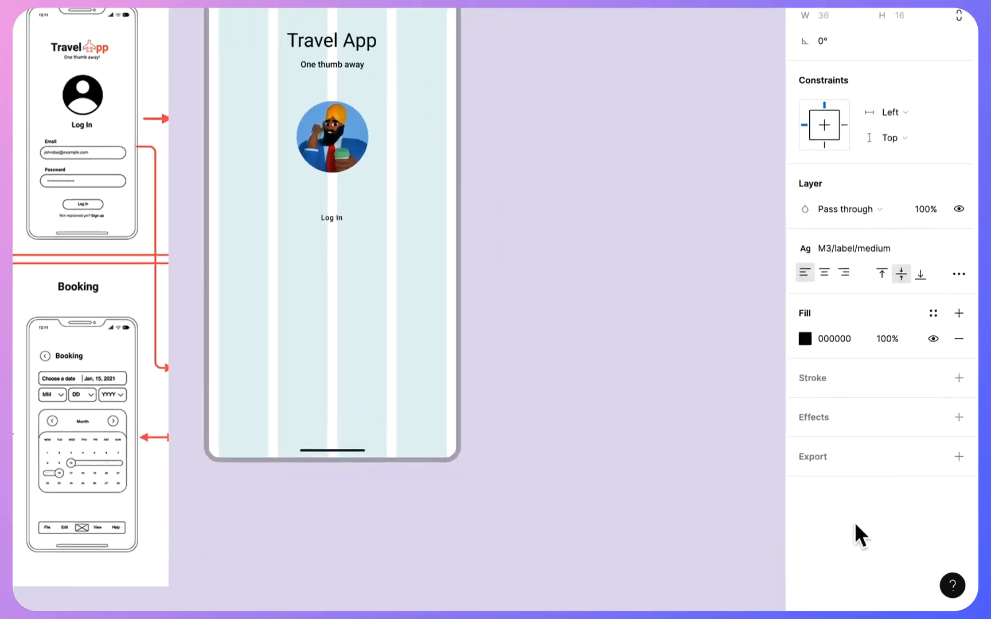
- Apply the M3/title/medium text style to the Log In text
{"action": "left_click", "coordinate": [815, 234]}
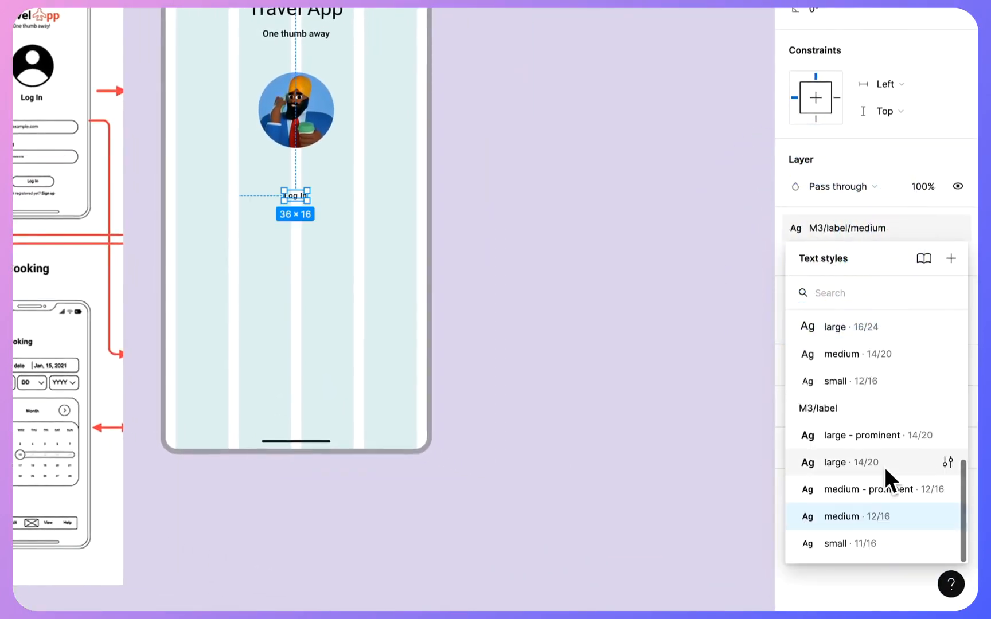
{"action": "scroll", "coordinate": [884, 467], "scroll_direction": "up", "scroll_amount": 3}
{"action": "scroll", "coordinate": [852, 450], "scroll_direction": "up", "scroll_amount": 2}
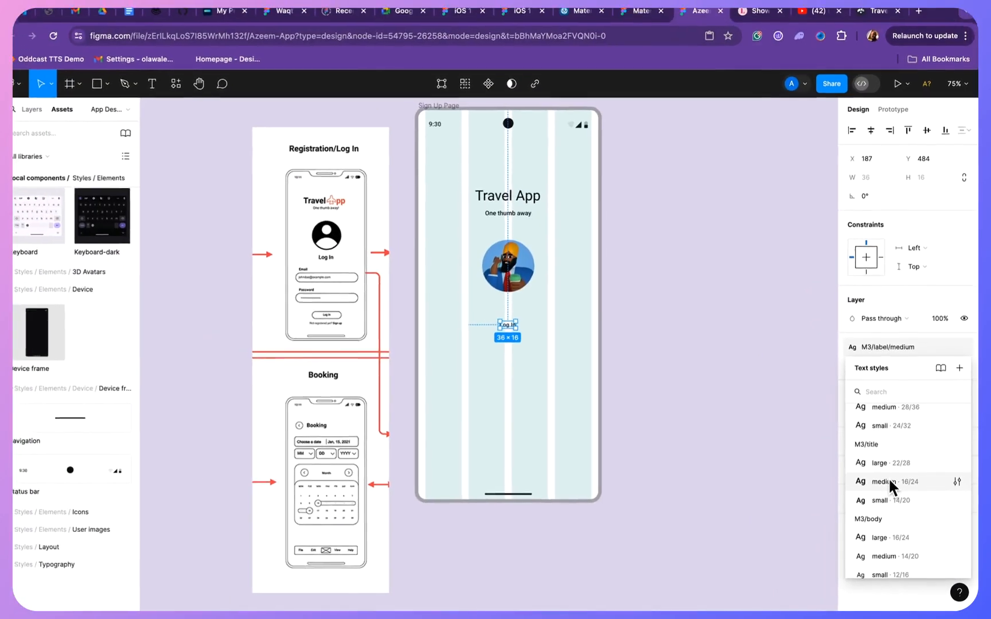
{"action": "left_click", "coordinate": [849, 424]}
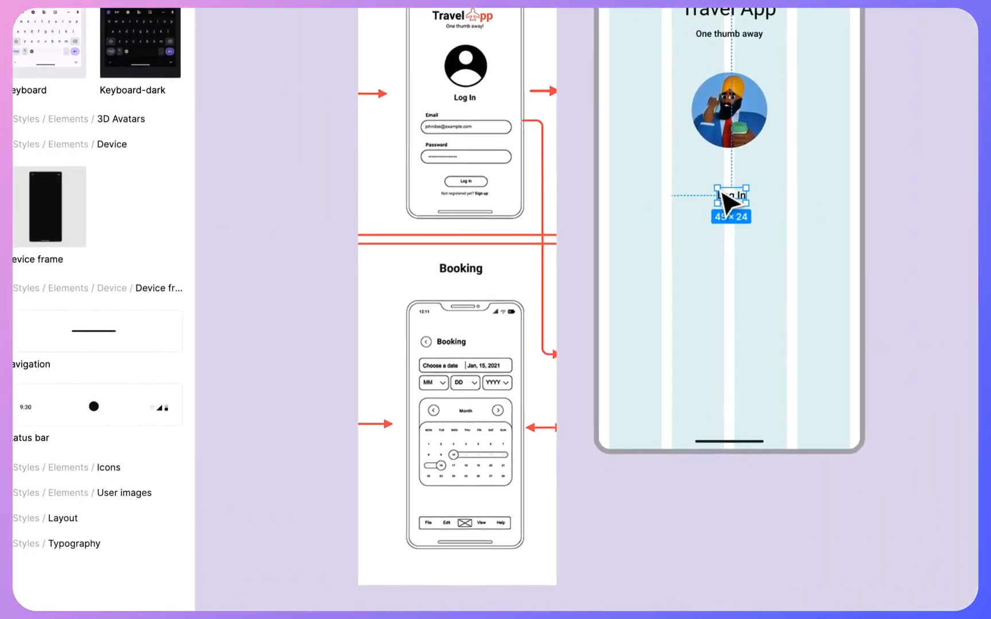
- Move the Log In text slightly up towards the avatar, keeping it horizontally centred, and deselect it
{"action": "left_click_drag", "start_coordinate": [732, 197], "coordinate": [729, 189]}
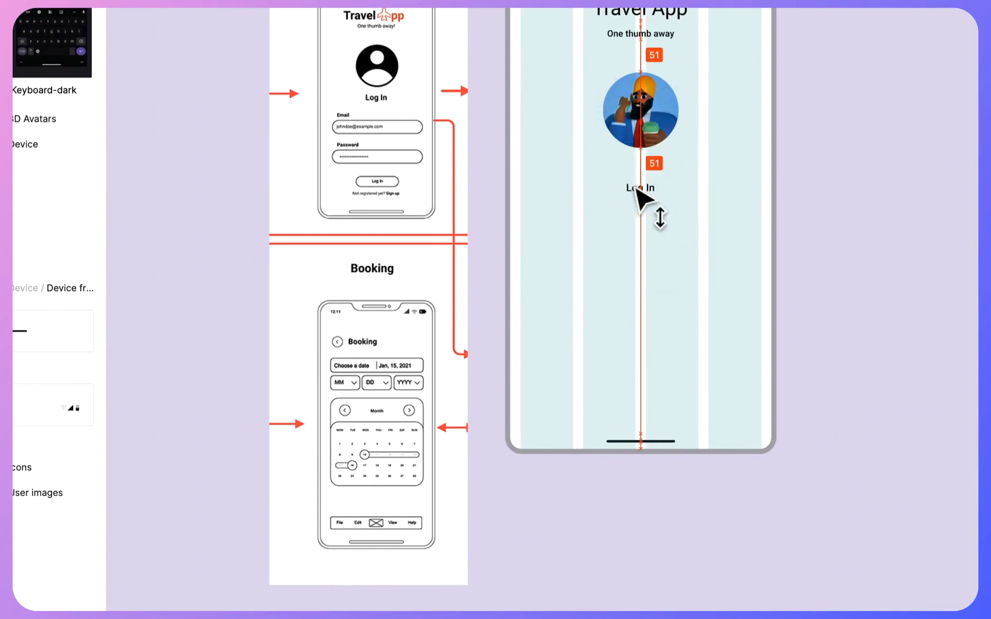
{"action": "left_click_drag", "start_coordinate": [636, 189], "coordinate": [637, 184]}
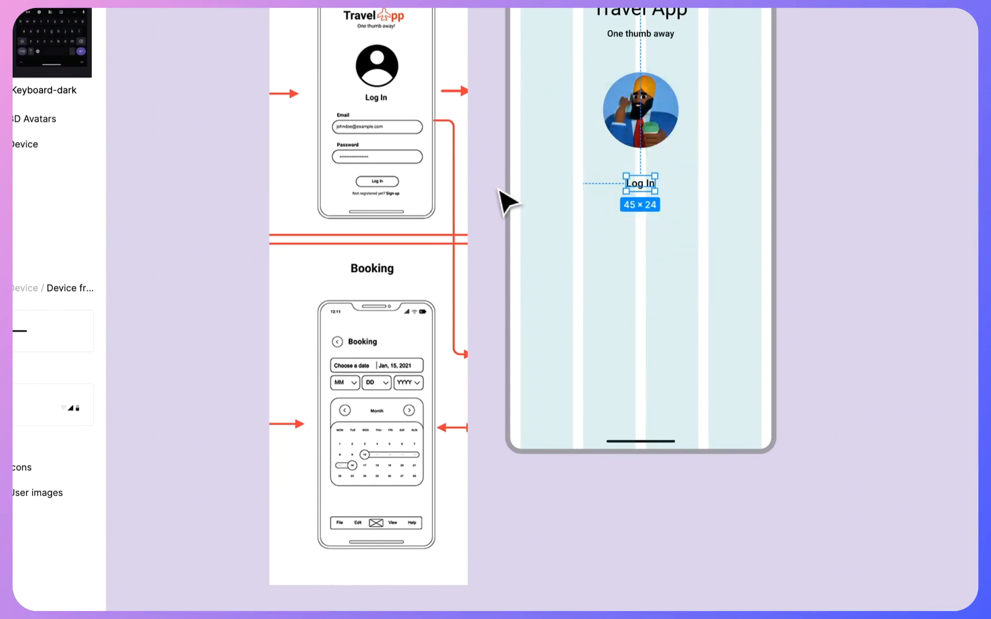
{"action": "left_click", "coordinate": [485, 199]}
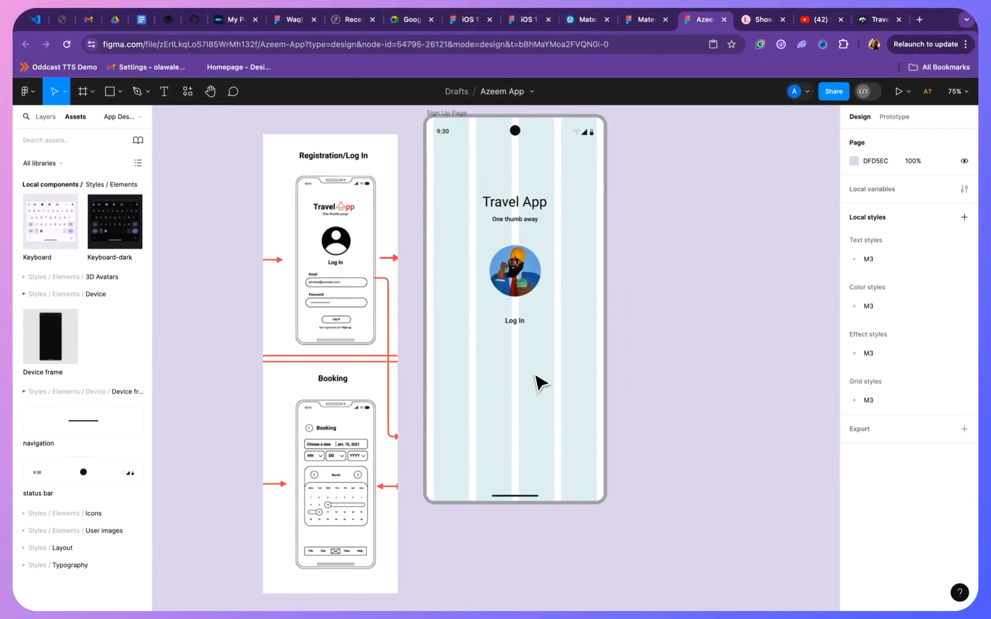
- Collapse the Device frame, Device, Elements and Styles groups in the local assets list
{"action": "left_click", "coordinate": [45, 116]}
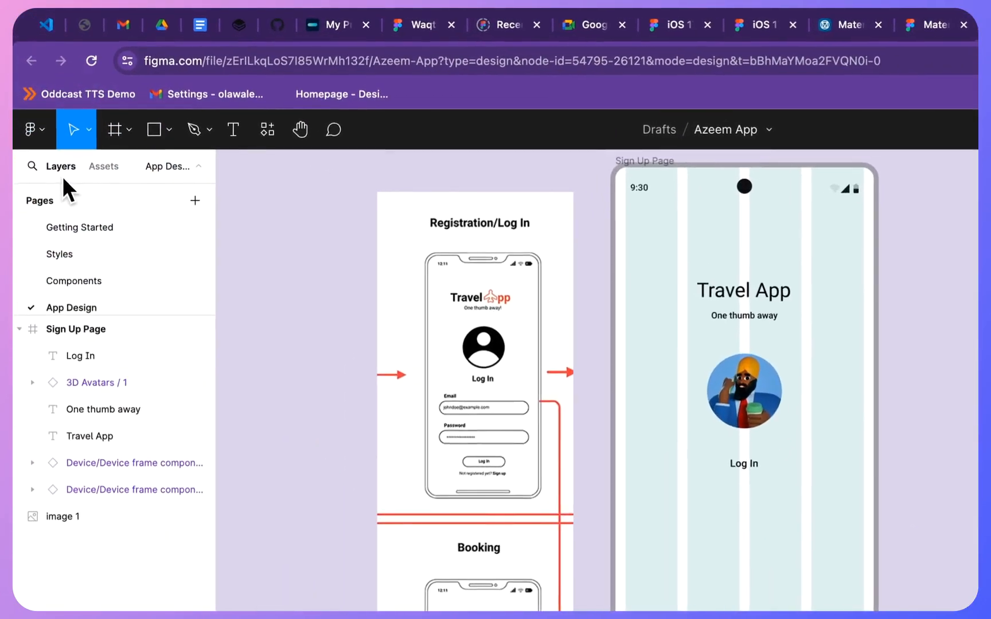
{"action": "left_click", "coordinate": [75, 117]}
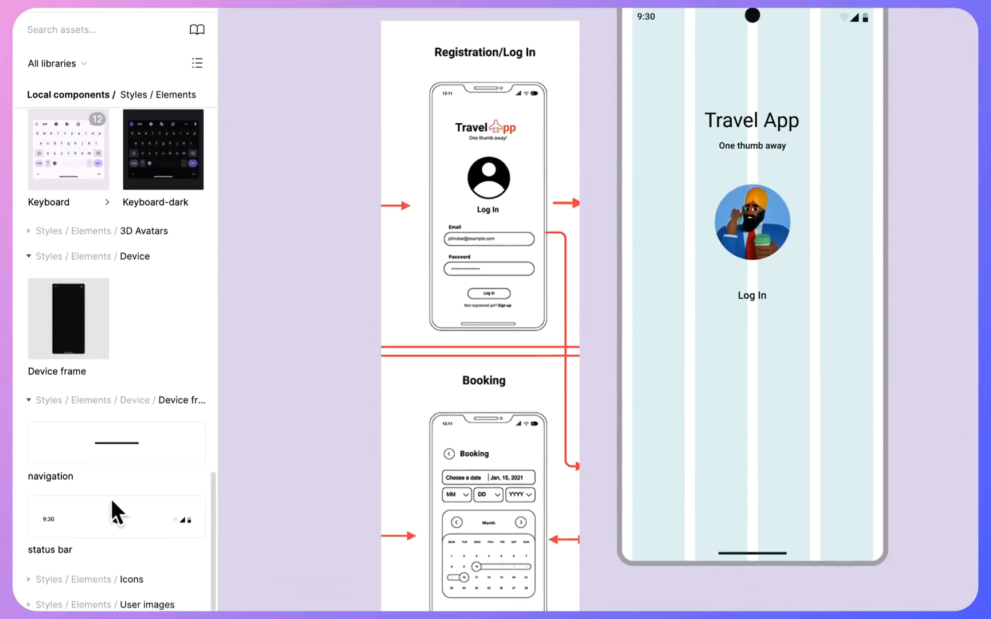
{"action": "left_click", "coordinate": [29, 573]}
{"action": "left_click", "coordinate": [28, 370]}
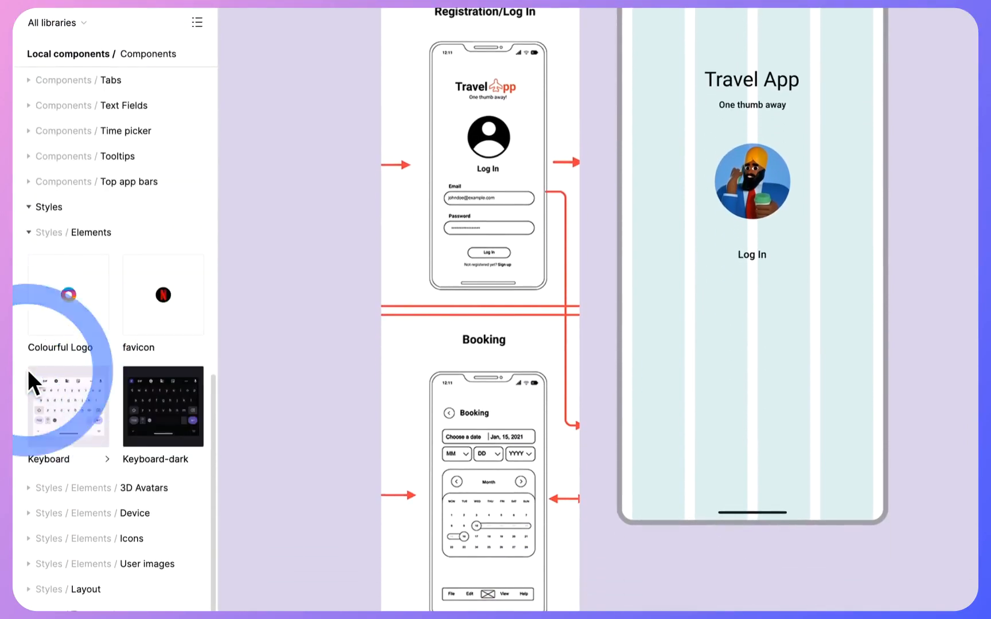
{"action": "scroll", "coordinate": [95, 300], "scroll_direction": "up", "scroll_amount": 5}
{"action": "left_click", "coordinate": [27, 430]}
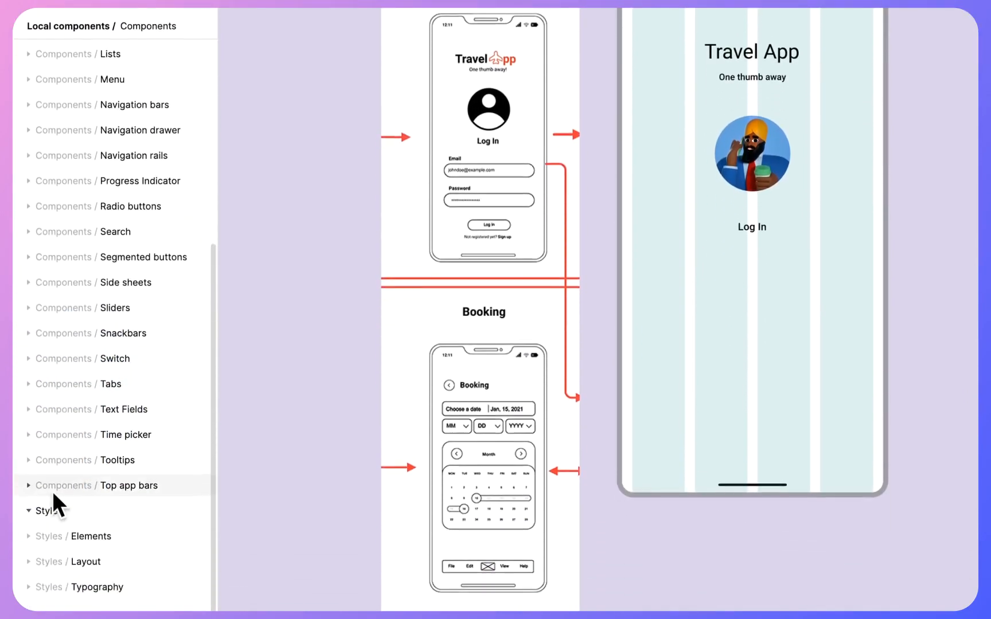
{"action": "left_click", "coordinate": [29, 541]}
- Look through the component categories in the local assets for the ones the login form needs
{"action": "scroll", "coordinate": [115, 159], "scroll_direction": "up", "scroll_amount": 5}
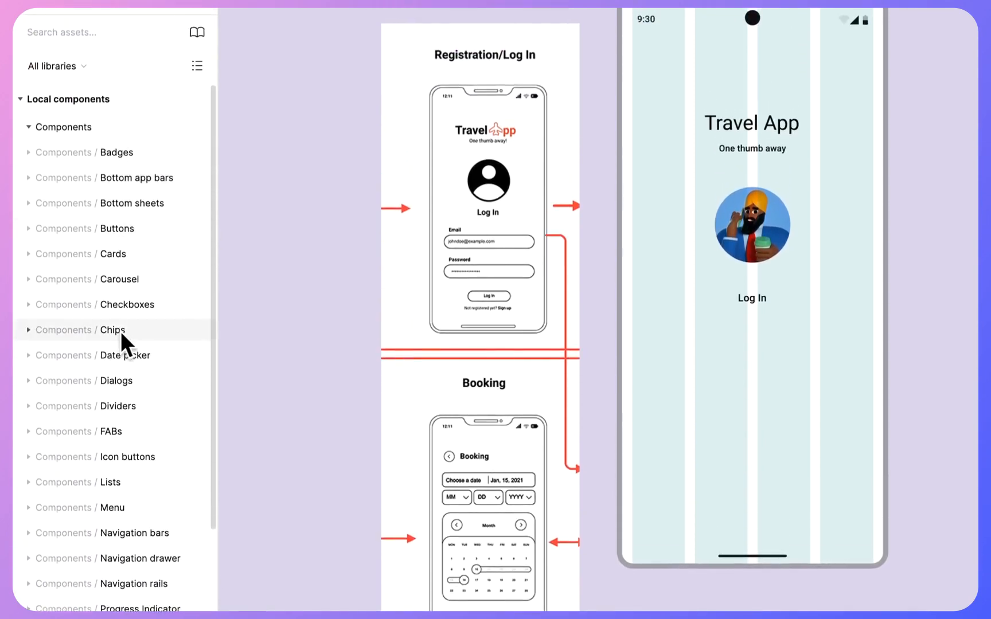
{"action": "scroll", "coordinate": [121, 339], "scroll_direction": "down", "scroll_amount": 2}
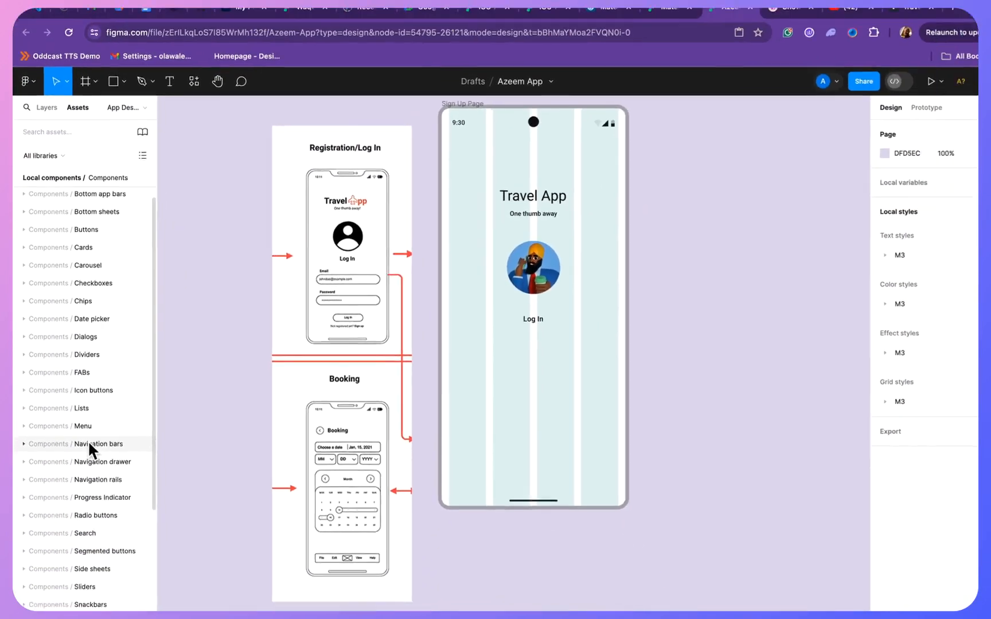
{"action": "scroll", "coordinate": [86, 442], "scroll_direction": "down", "scroll_amount": 5}
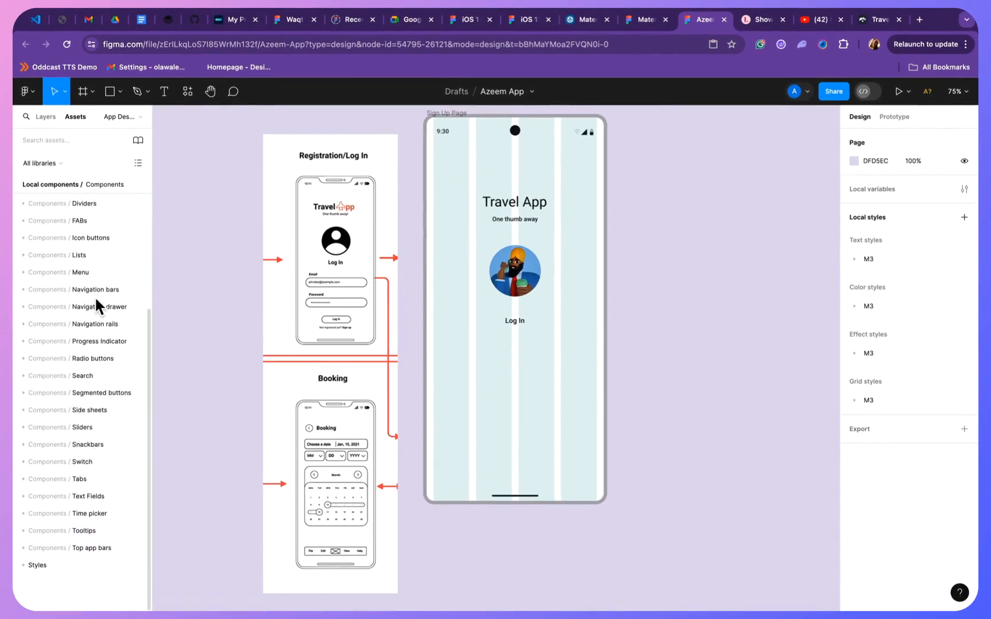
{"action": "scroll", "coordinate": [94, 296], "scroll_direction": "up", "scroll_amount": 5}
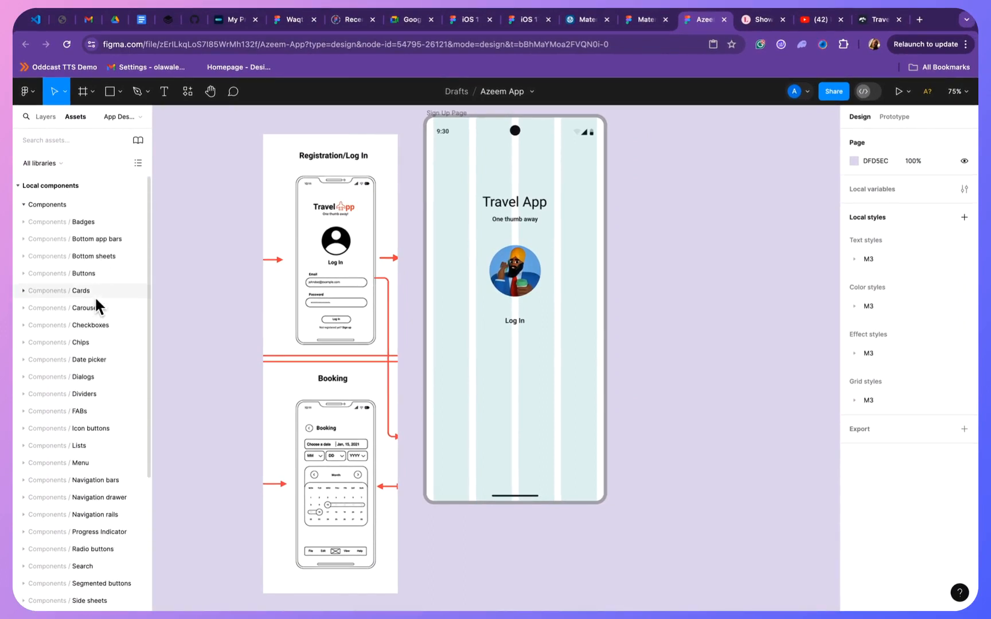
{"action": "scroll", "coordinate": [96, 301], "scroll_direction": "down", "scroll_amount": 1}
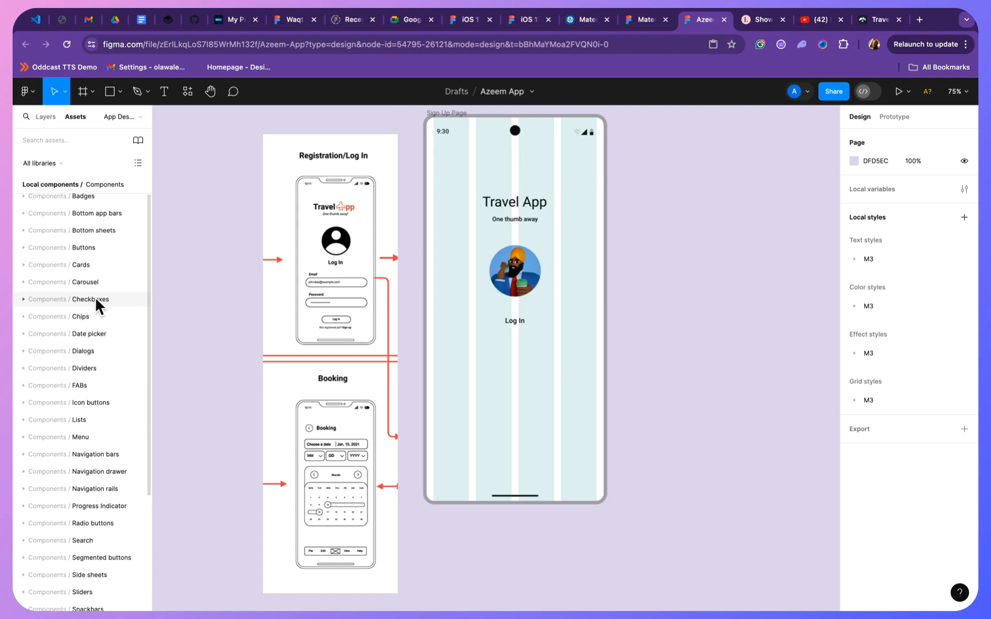
{"action": "scroll", "coordinate": [95, 296], "scroll_direction": "up", "scroll_amount": 1}
- Open the Components page and browse its component sheets as far as the Text Fields section
{"action": "left_click", "coordinate": [45, 118]}
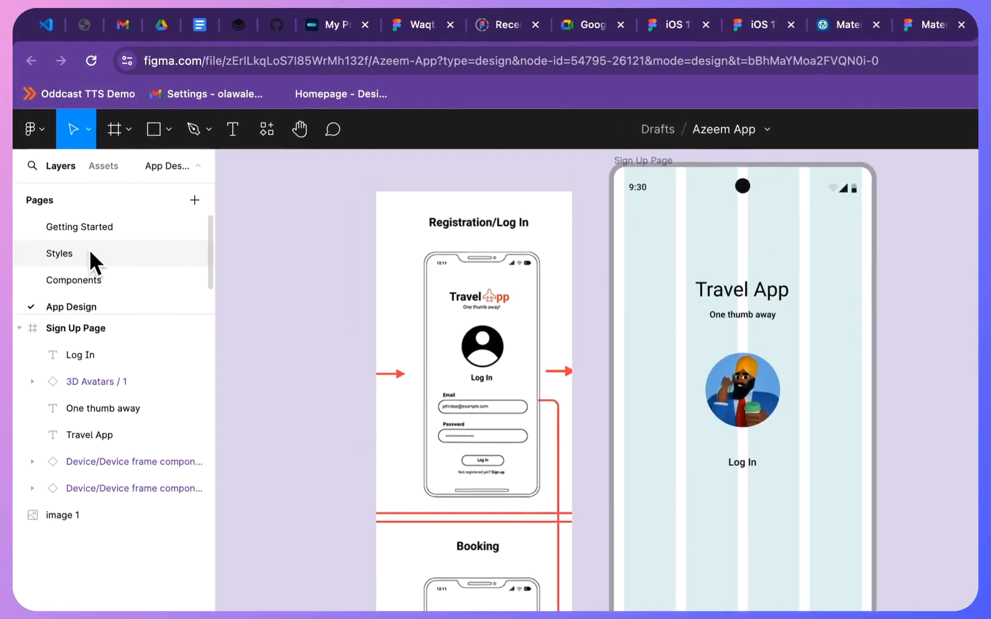
{"action": "left_click", "coordinate": [90, 254]}
{"action": "left_click", "coordinate": [92, 279]}
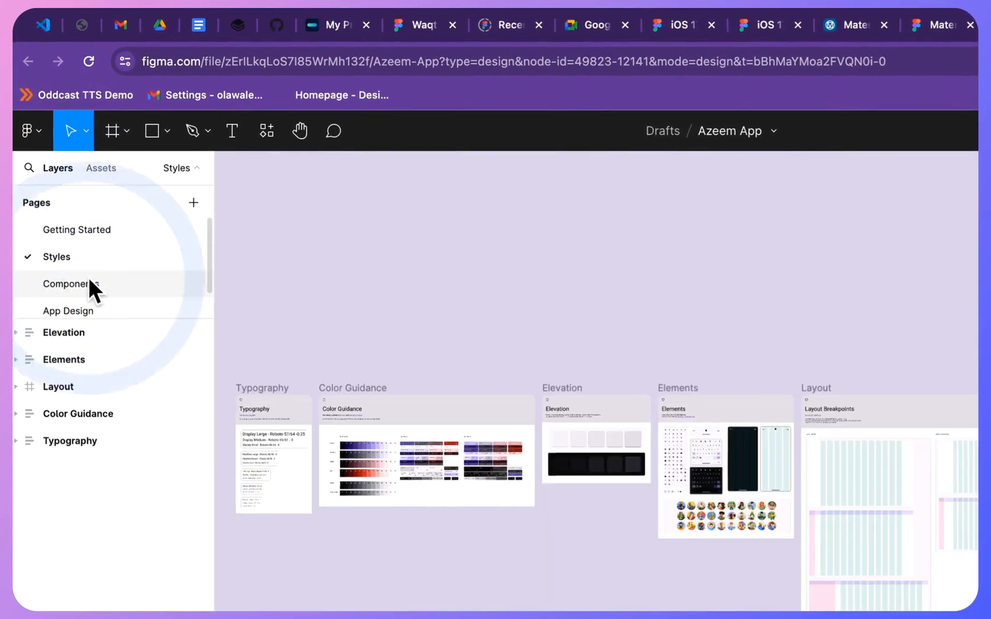
{"action": "scroll", "coordinate": [695, 359], "scroll_direction": "up", "scroll_amount": 8}
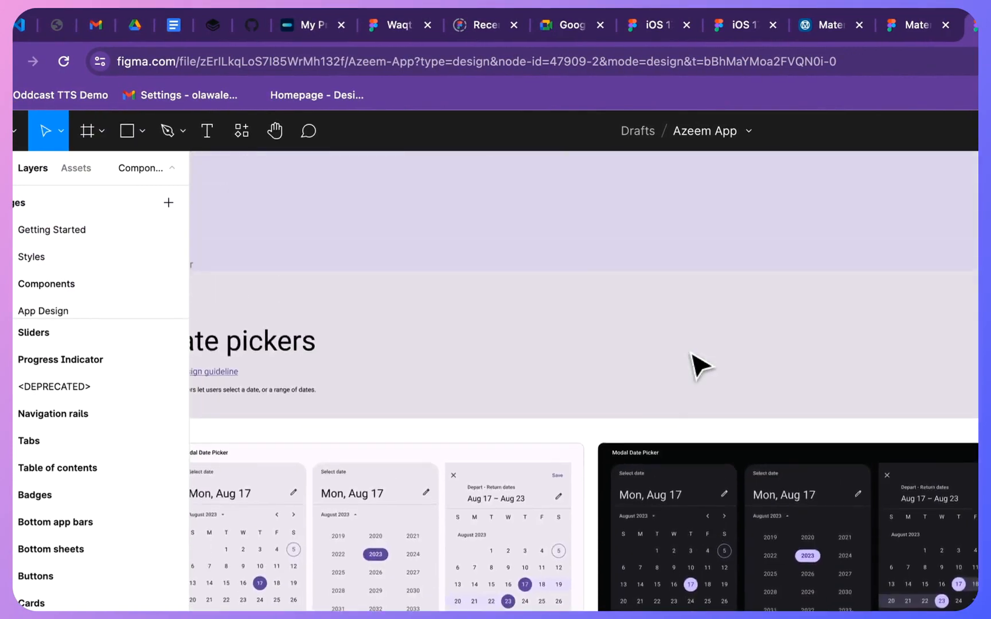
{"action": "scroll", "coordinate": [812, 286], "scroll_direction": "right", "scroll_amount": 15}
{"action": "scroll", "coordinate": [648, 476], "scroll_direction": "right", "scroll_amount": 15}
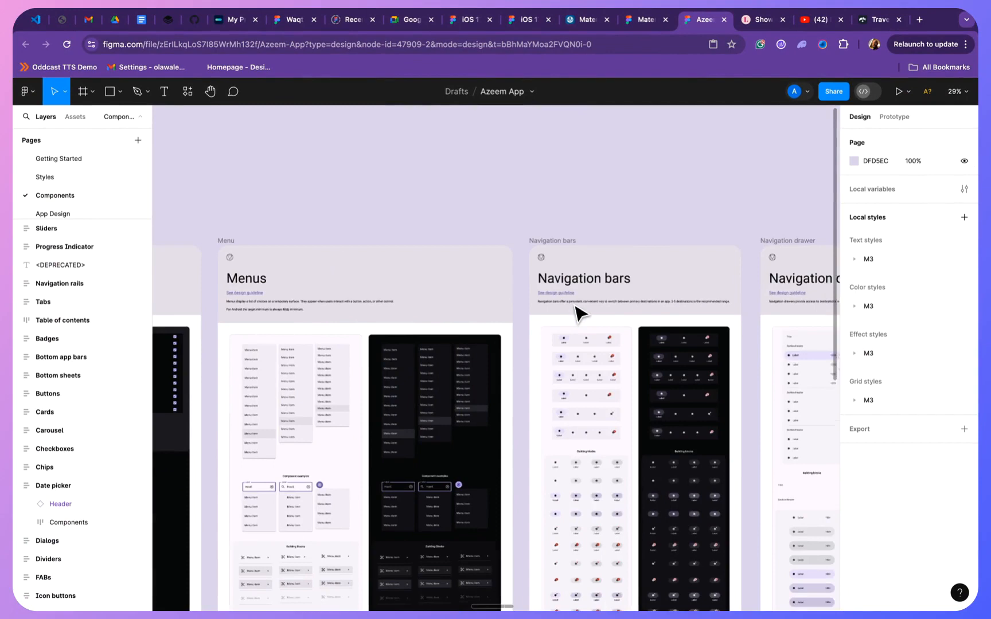
{"action": "scroll", "coordinate": [580, 312], "scroll_direction": "right", "scroll_amount": 20}
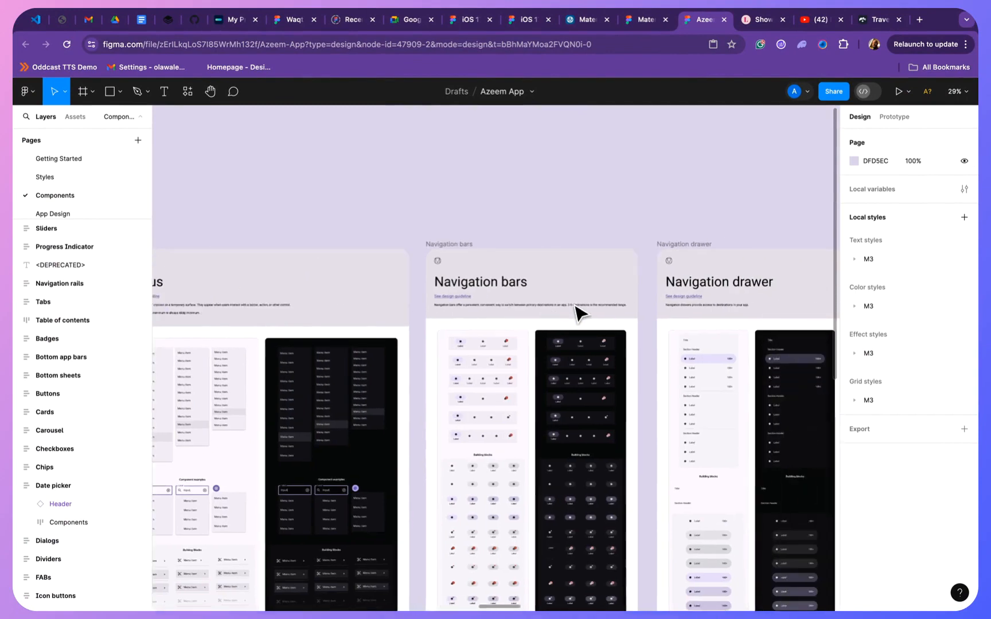
{"action": "scroll", "coordinate": [624, 290], "scroll_direction": "down", "scroll_amount": 3}
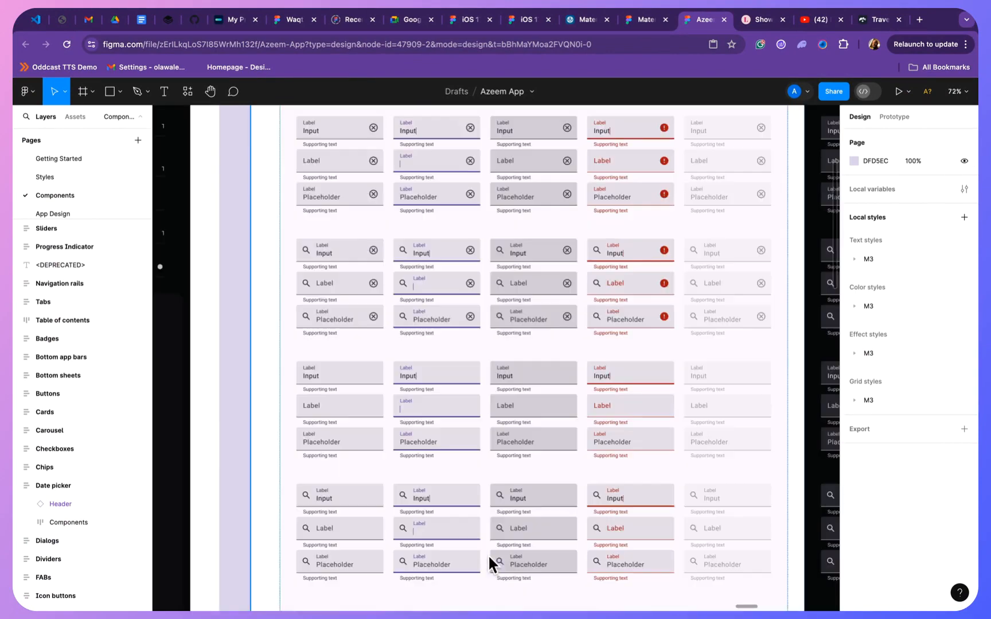
{"action": "left_click", "coordinate": [488, 555]}
{"action": "scroll", "coordinate": [503, 315], "scroll_direction": "up", "scroll_amount": 5}
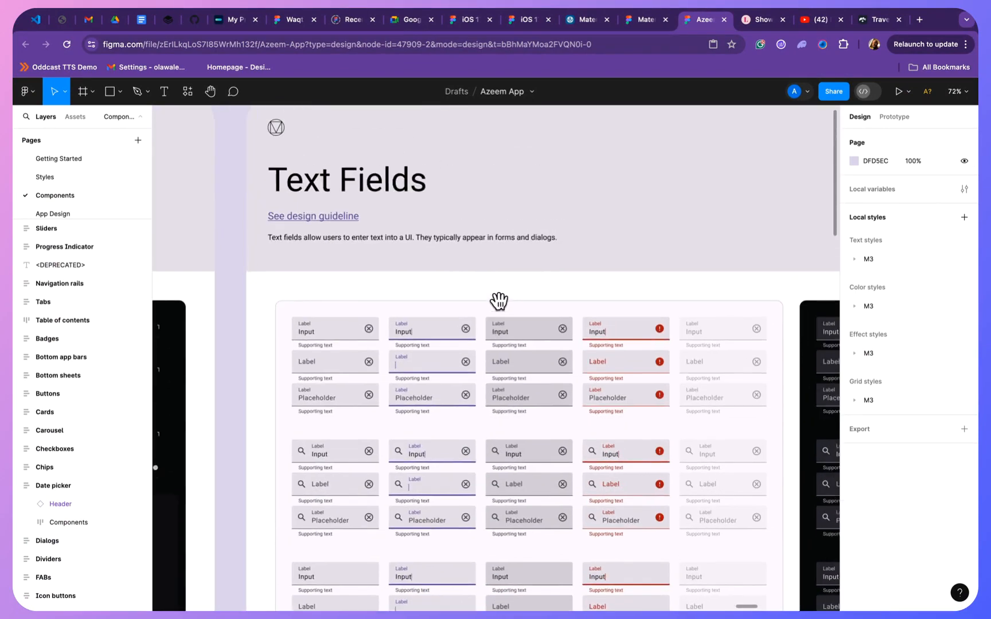
{"action": "scroll", "coordinate": [398, 255], "scroll_direction": "right", "scroll_amount": 2}
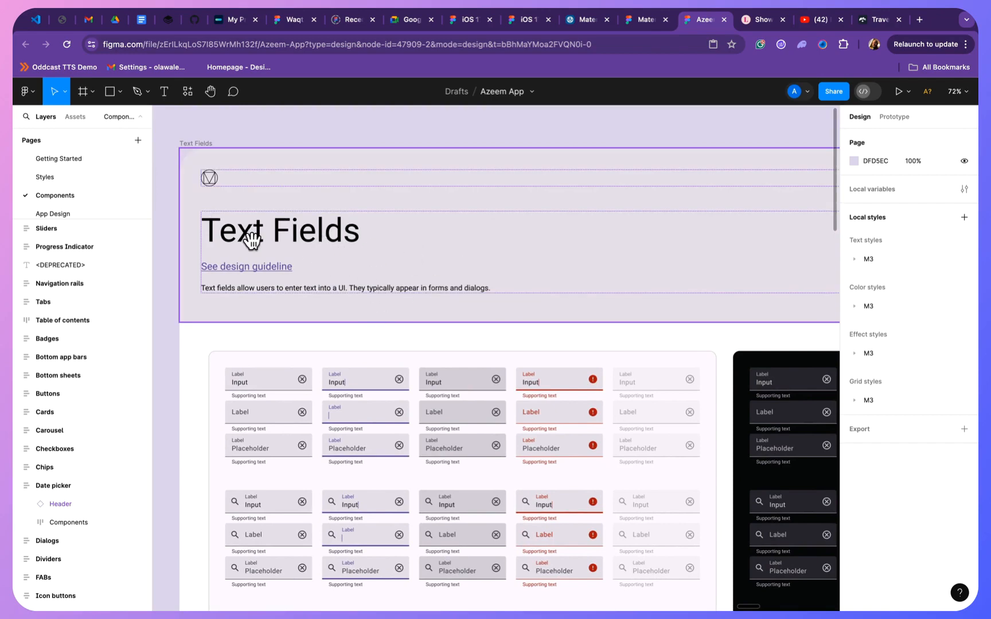
- Return to the App Design page and place the light Text field component from the local assets below the Log In text on Sign Up Page
{"action": "left_click", "coordinate": [82, 213]}
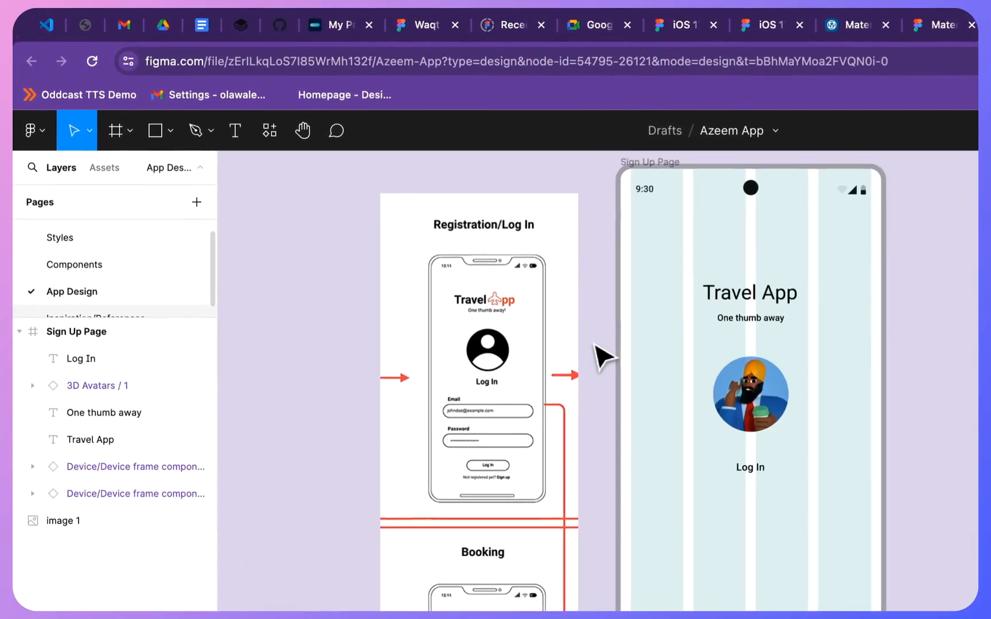
{"action": "left_click", "coordinate": [102, 166]}
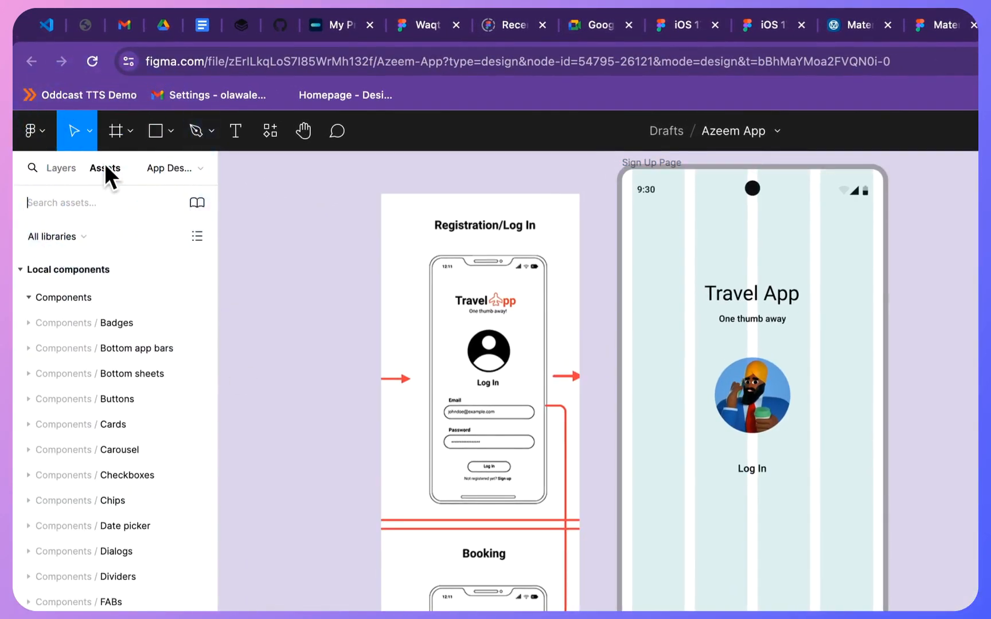
{"action": "scroll", "coordinate": [128, 470], "scroll_direction": "down", "scroll_amount": 5}
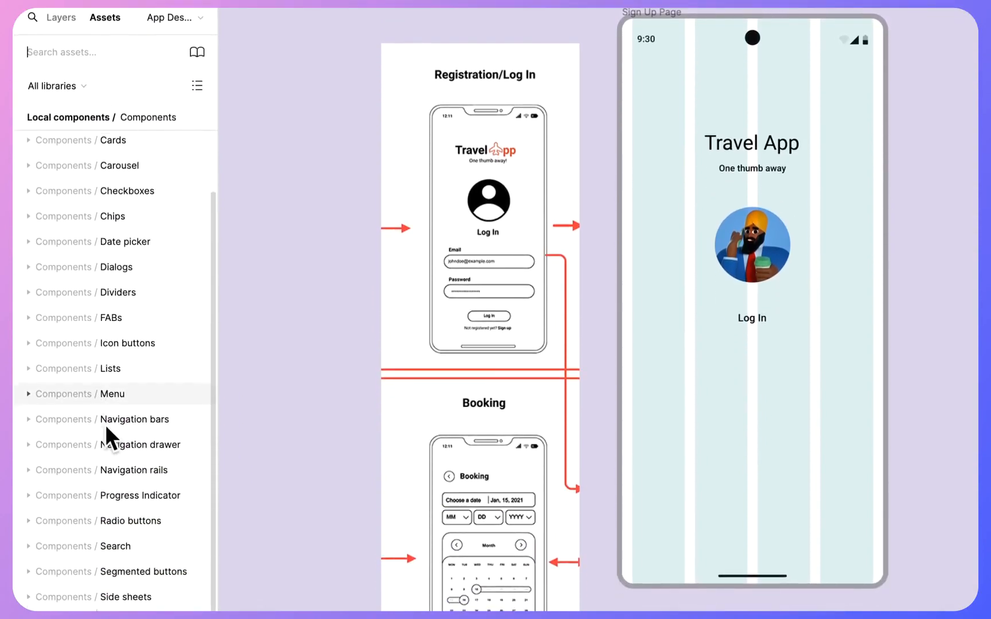
{"action": "scroll", "coordinate": [106, 424], "scroll_direction": "down", "scroll_amount": 4}
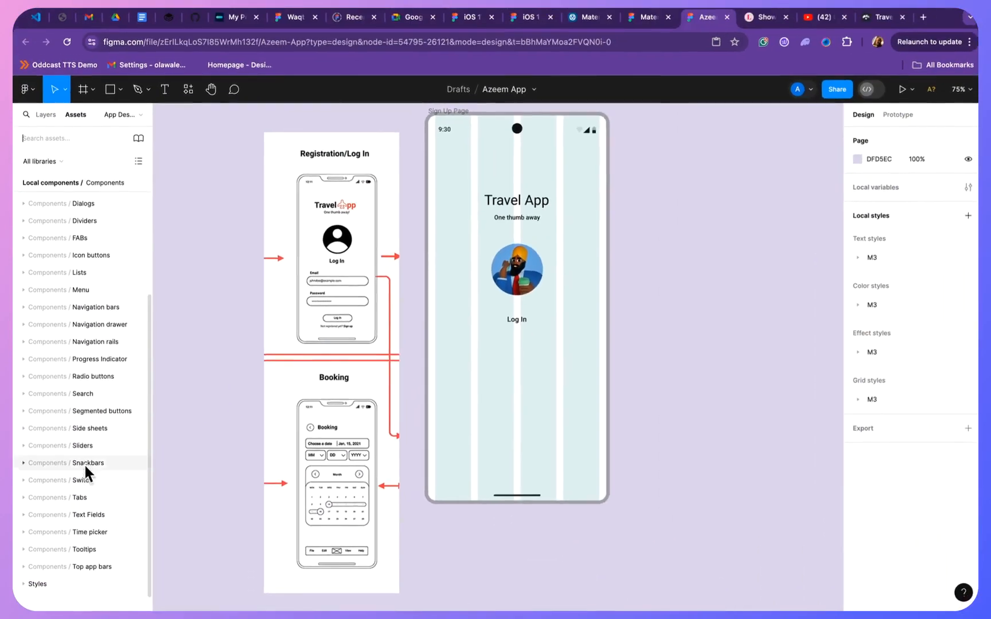
{"action": "left_click", "coordinate": [24, 514]}
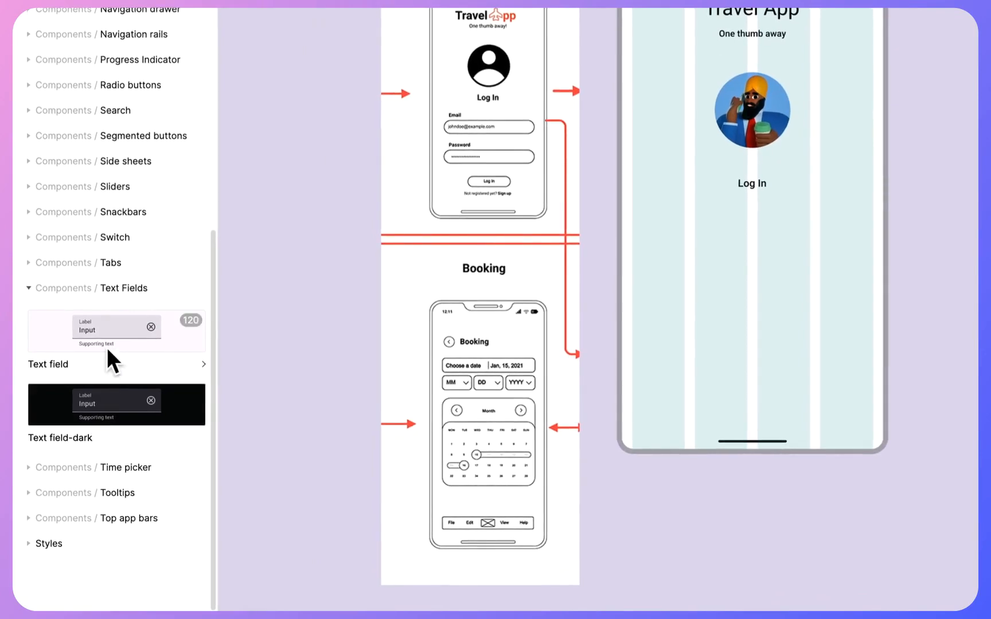
{"action": "left_click_drag", "start_coordinate": [107, 347], "coordinate": [748, 272]}
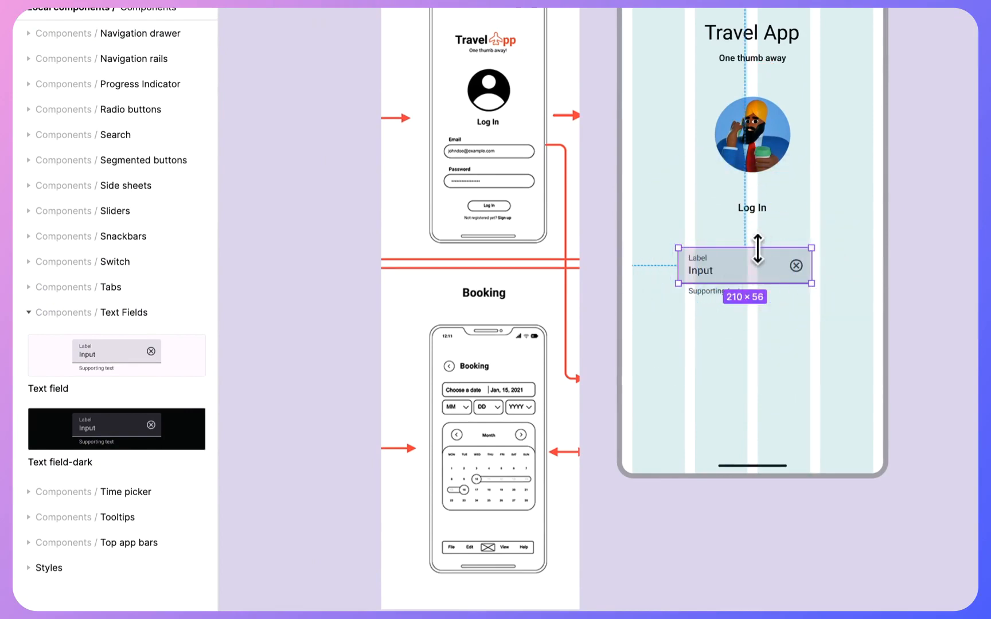
{"action": "scroll", "coordinate": [757, 280], "scroll_direction": "up", "scroll_amount": 3}
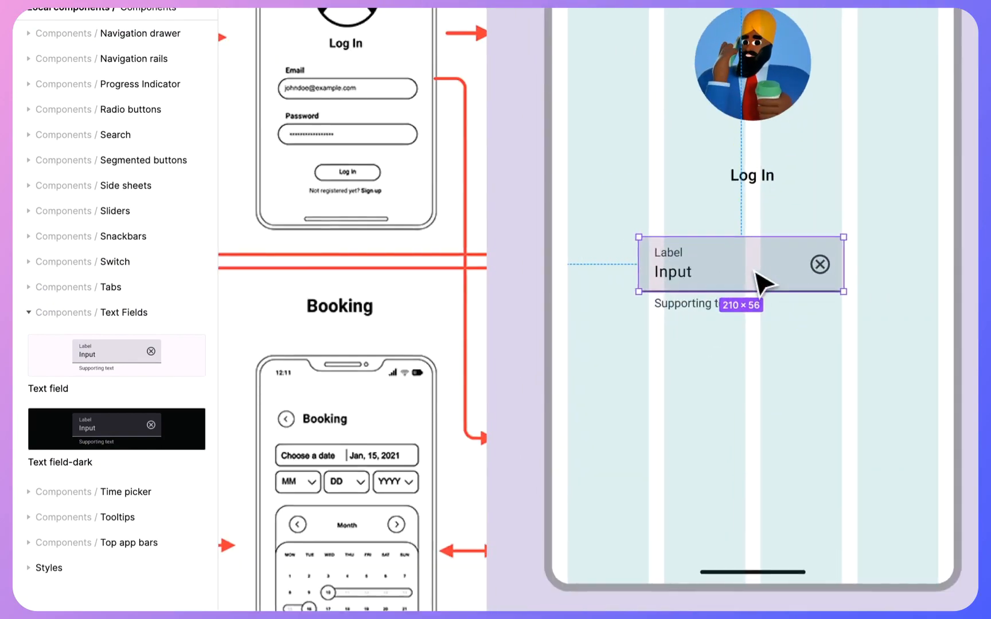
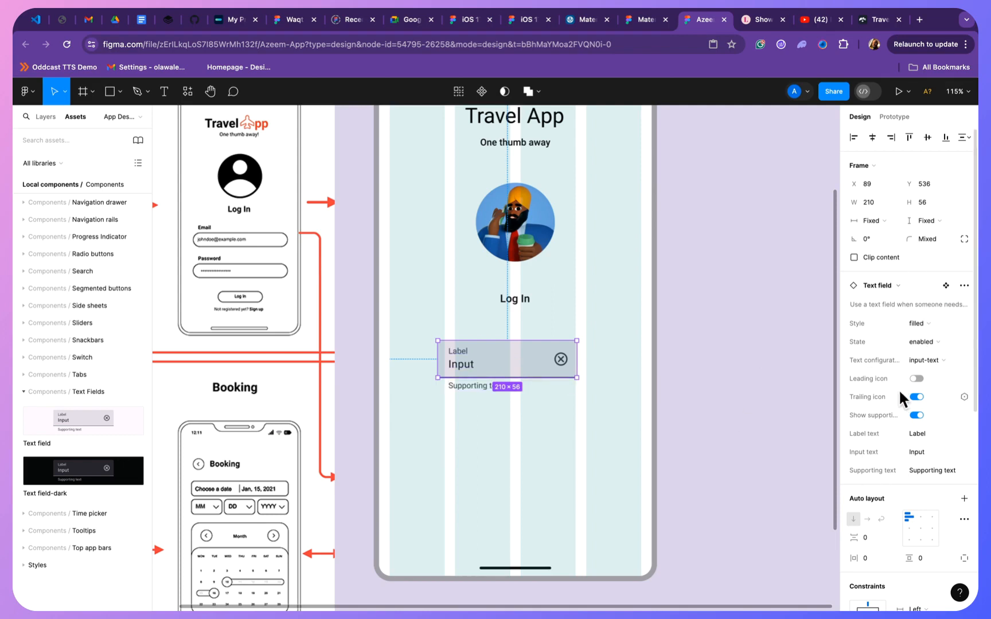
- Switch the placed text field's style to outlined
{"action": "left_click", "coordinate": [880, 286]}
{"action": "left_click", "coordinate": [878, 286]}
{"action": "left_click", "coordinate": [909, 323]}
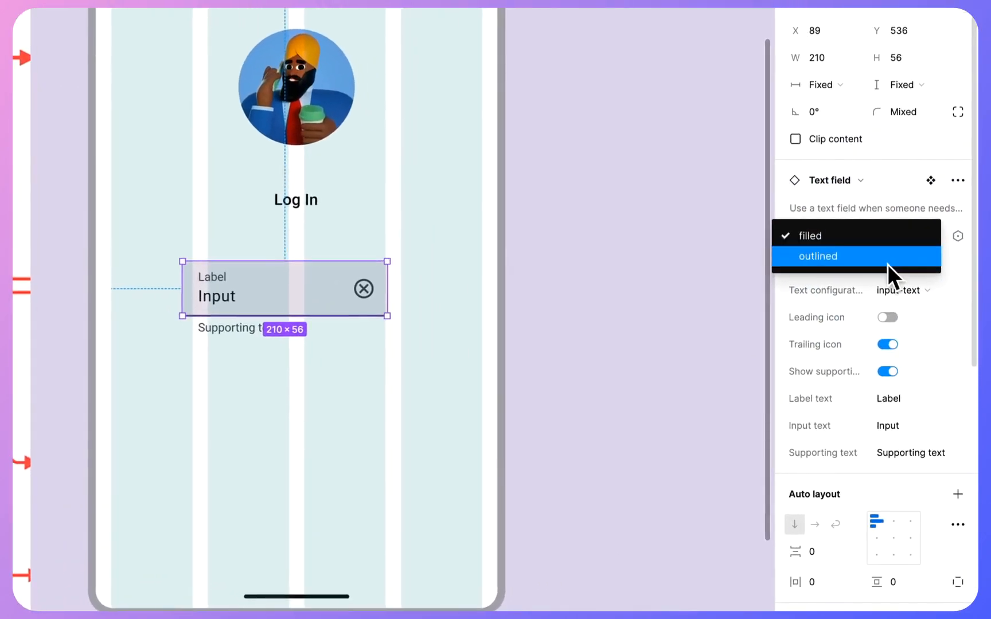
{"action": "left_click", "coordinate": [889, 258]}
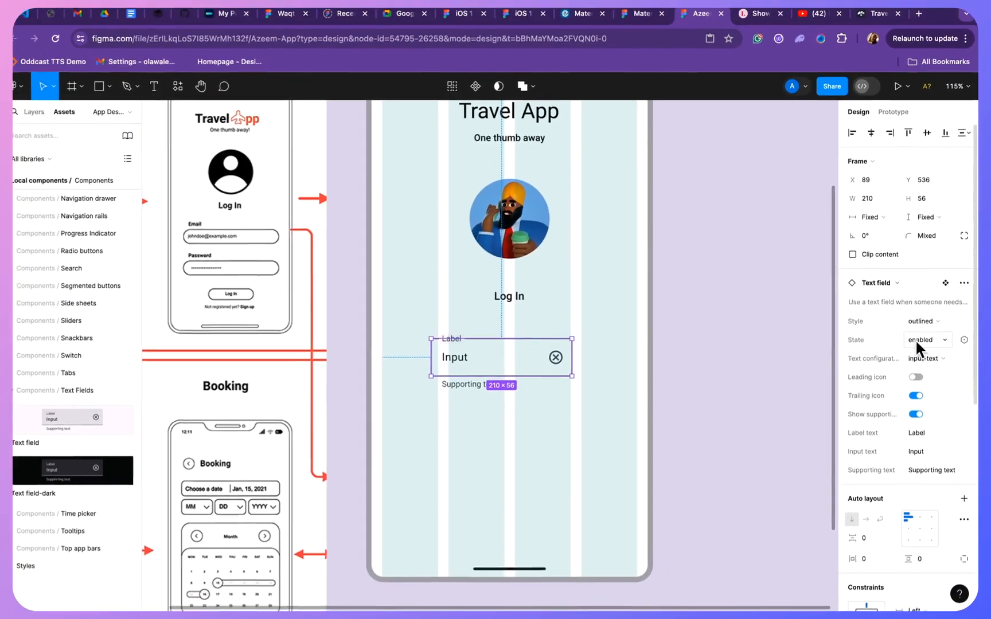
{"action": "left_click", "coordinate": [888, 264]}
{"action": "left_click", "coordinate": [891, 276]}
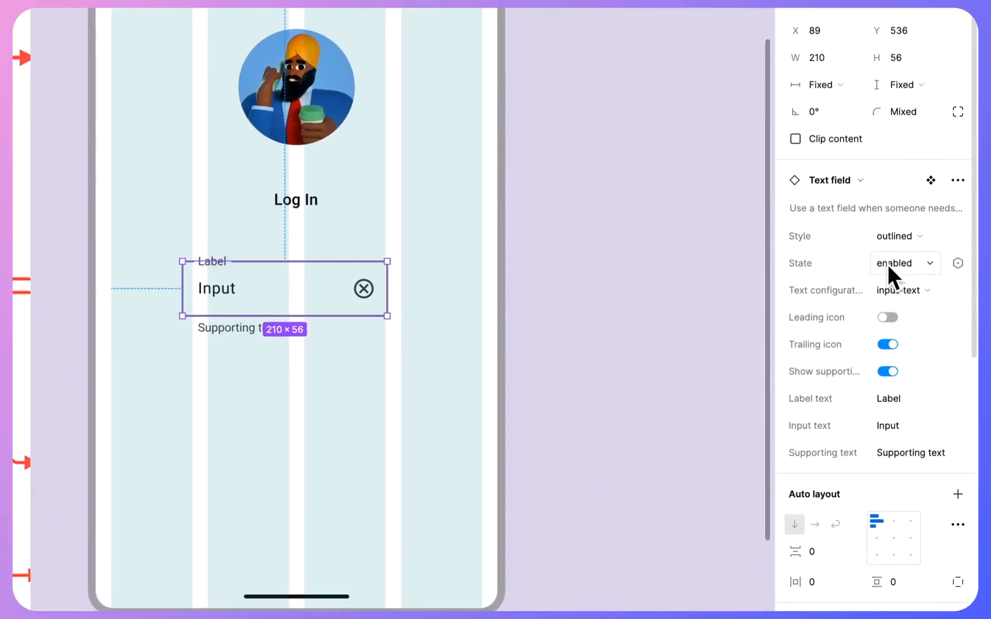
- Try the label-text configuration on the text field, and settle on placeholder-text
{"action": "left_click", "coordinate": [908, 304]}
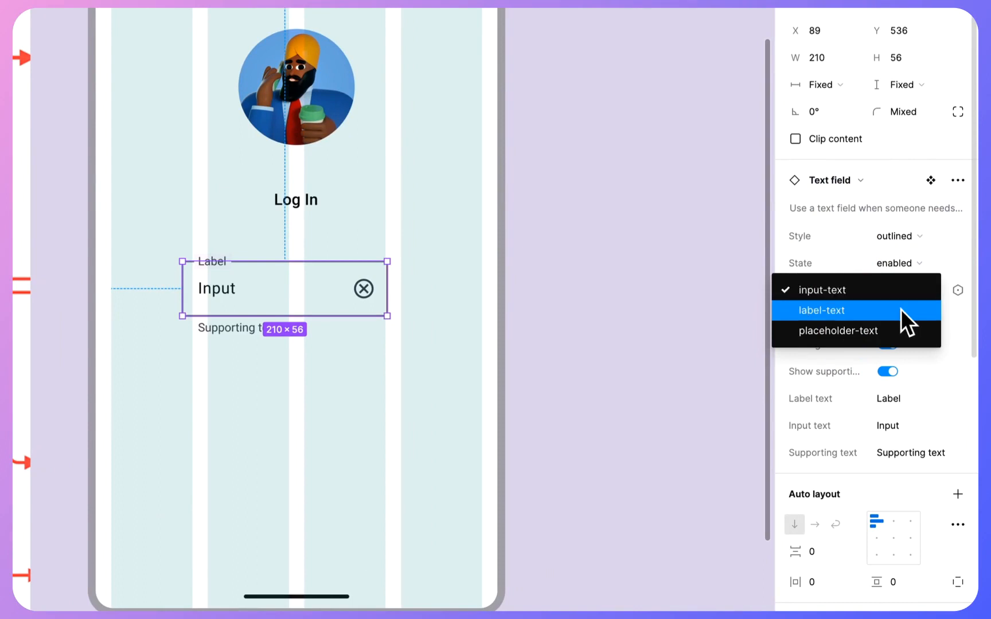
{"action": "left_click", "coordinate": [902, 309]}
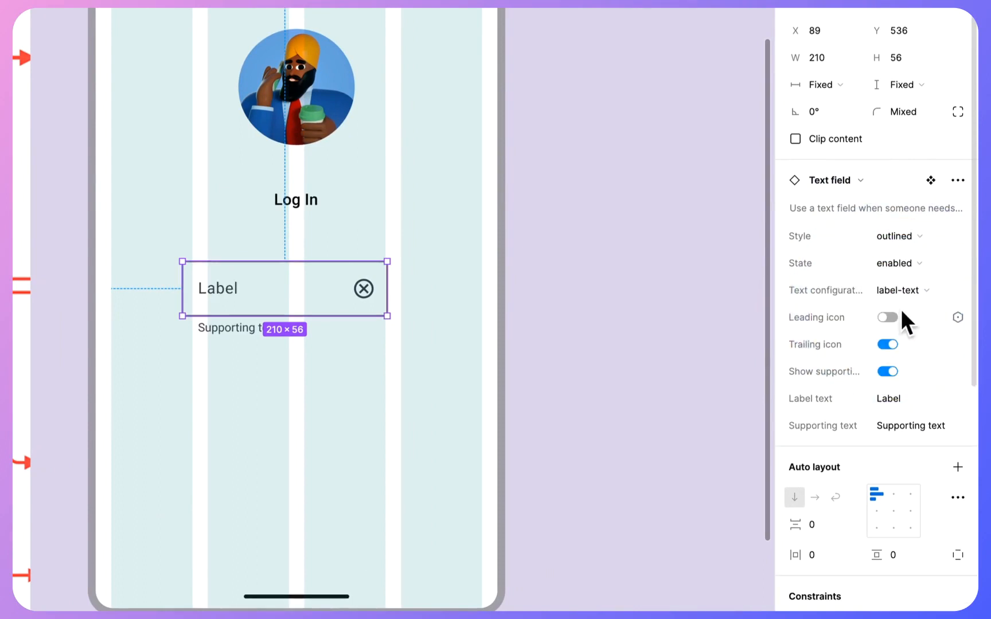
{"action": "left_click", "coordinate": [905, 289]}
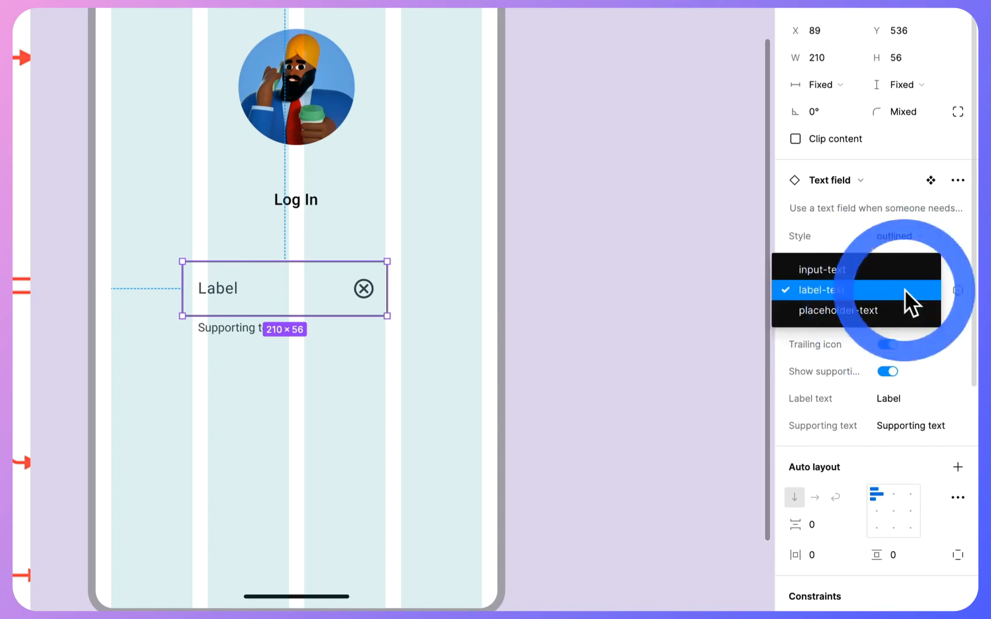
{"action": "left_click", "coordinate": [888, 310]}
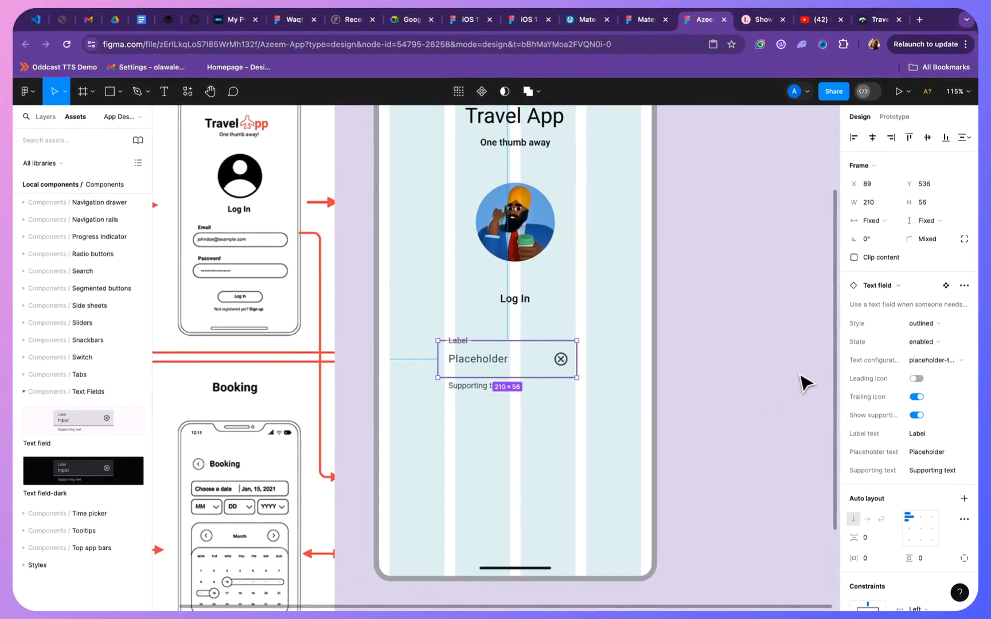
- Turn off the text field's trailing icon, and try the leading icon before switching it off again
{"action": "left_click", "coordinate": [918, 397]}
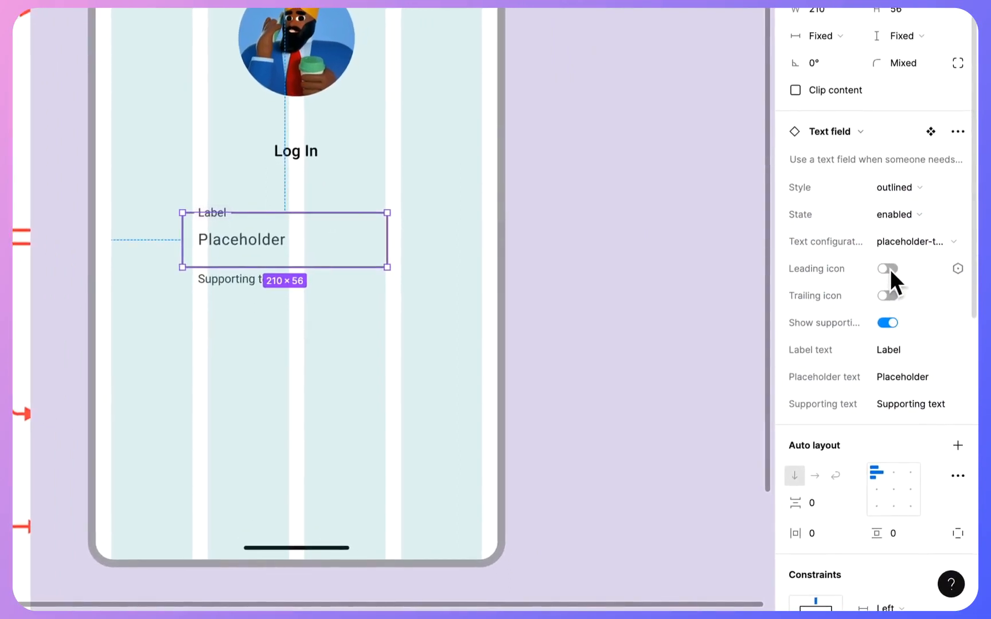
{"action": "left_click", "coordinate": [887, 268]}
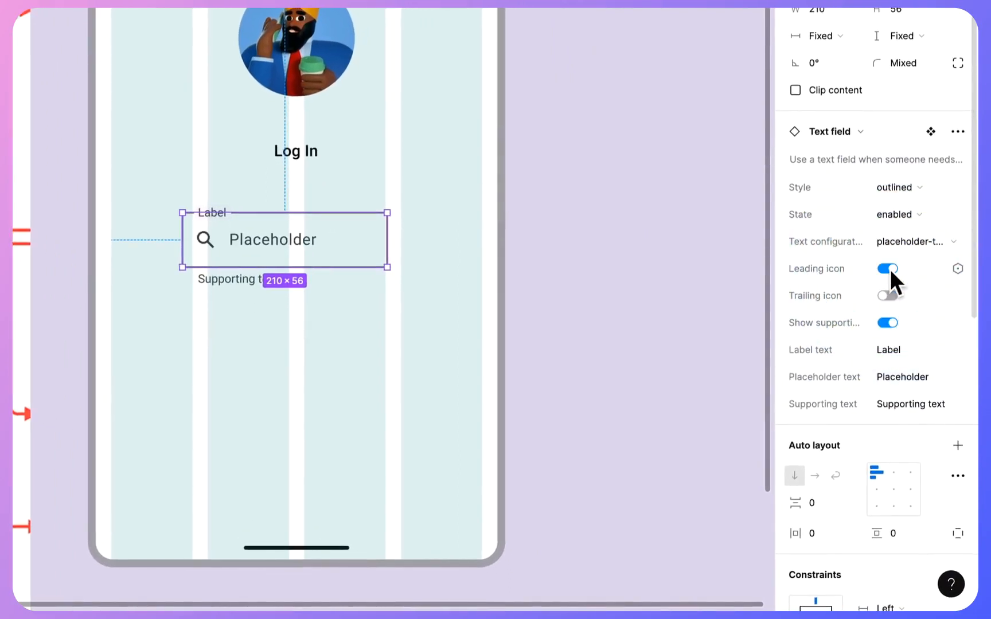
{"action": "scroll", "coordinate": [880, 347], "scroll_direction": "down", "scroll_amount": 2}
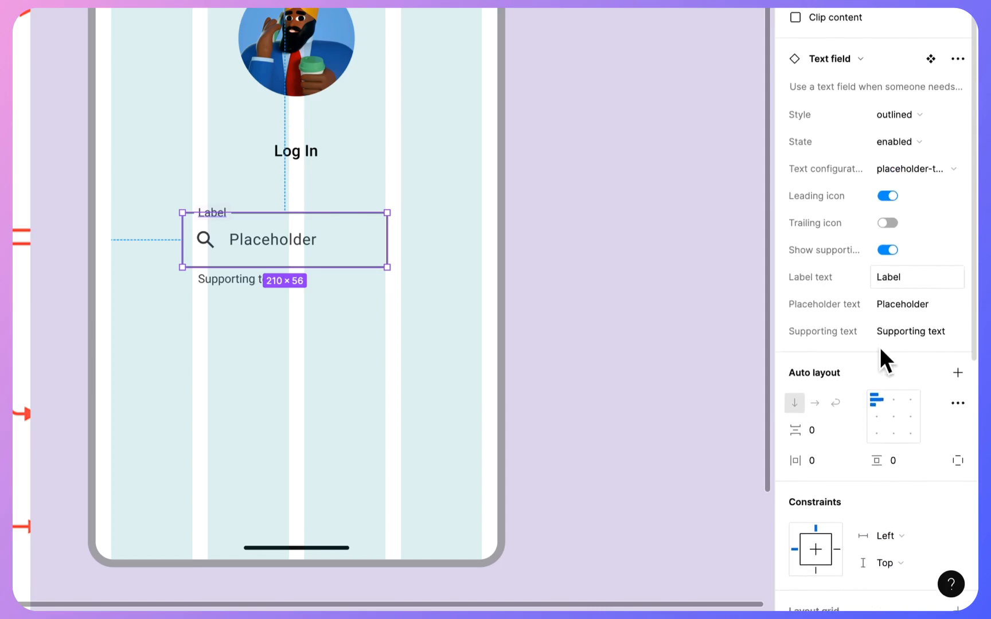
{"action": "scroll", "coordinate": [880, 347], "scroll_direction": "up", "scroll_amount": 1}
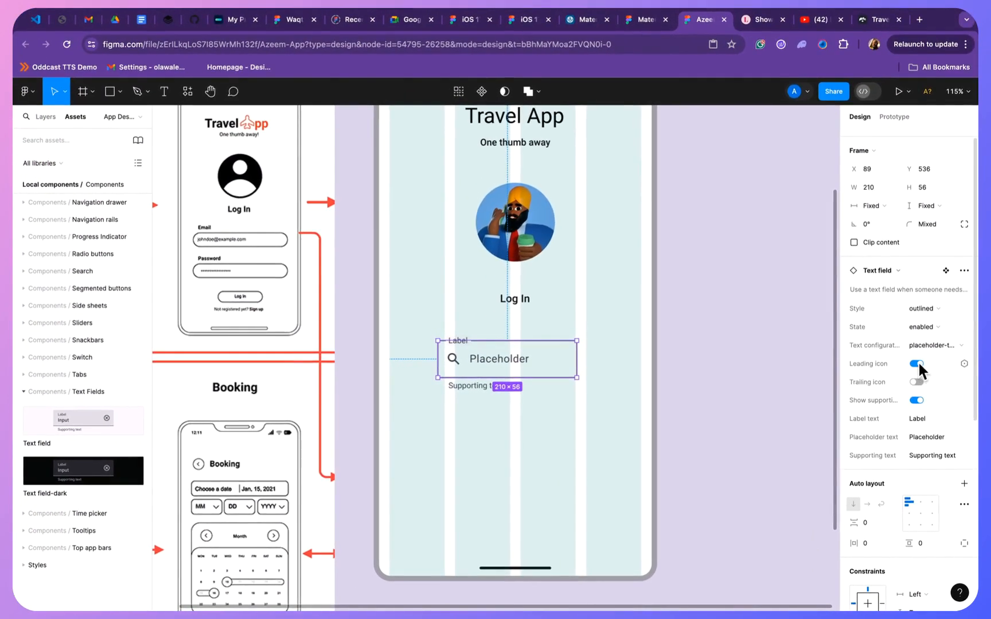
{"action": "scroll", "coordinate": [918, 360], "scroll_direction": "up", "scroll_amount": 1}
{"action": "left_click", "coordinate": [916, 379]}
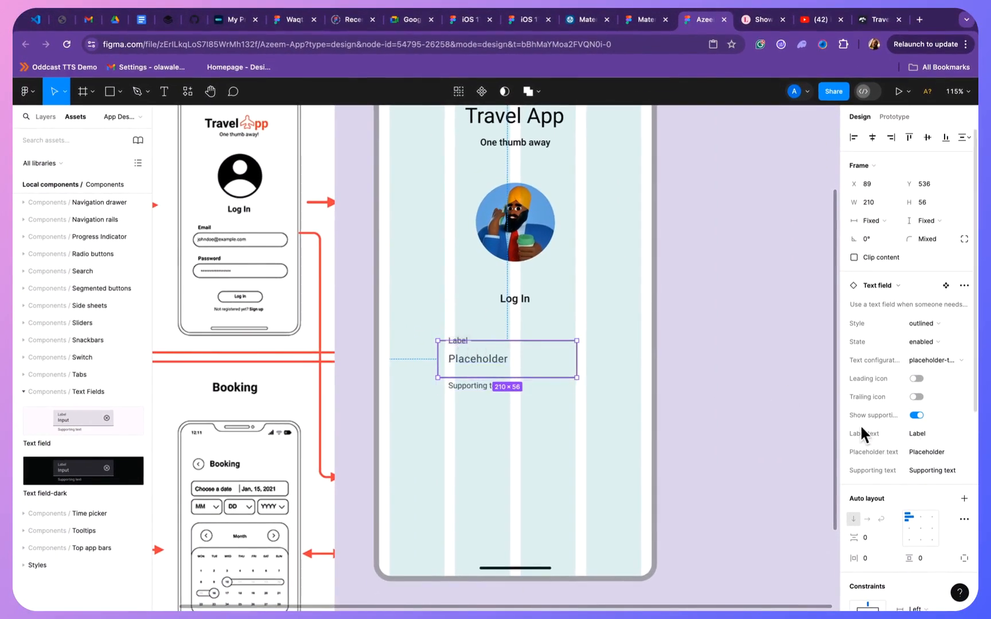
- Set the text field's label to "Email" and its placeholder to "Enter a valid email address"
{"action": "left_click", "coordinate": [928, 434]}
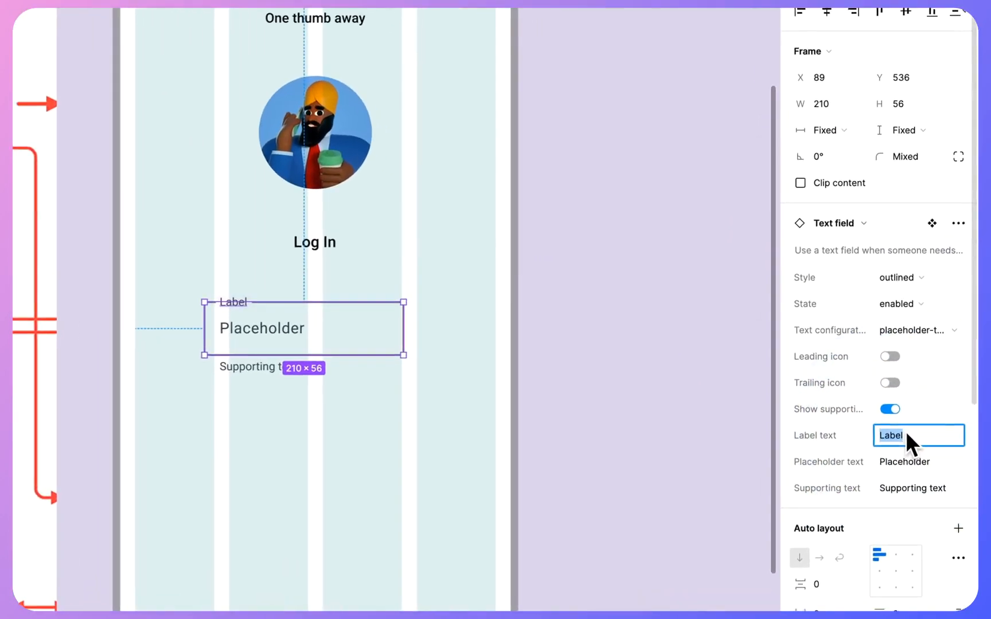
{"action": "type", "text": "e"}
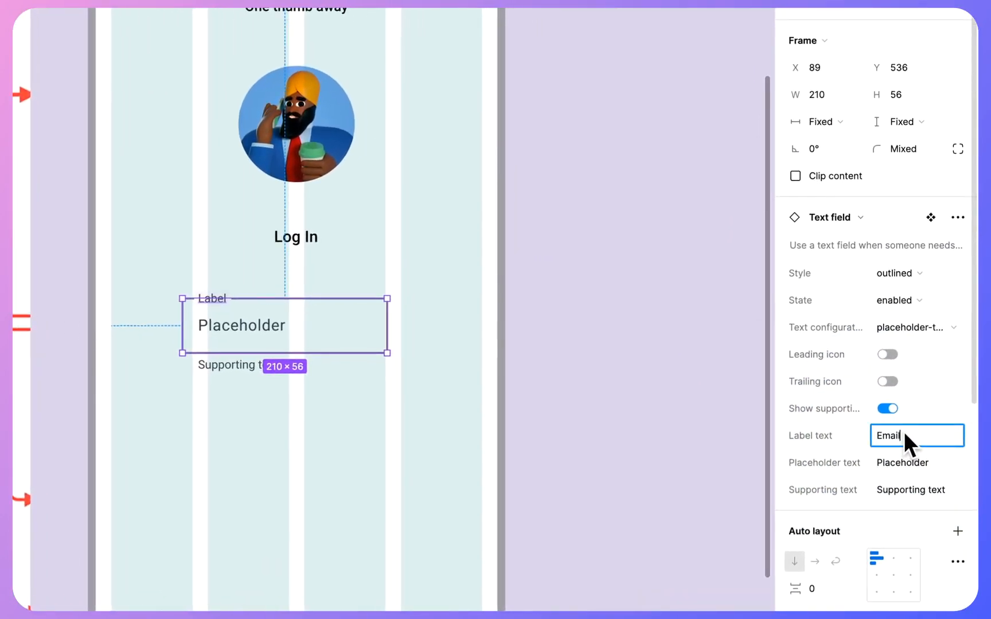
{"action": "left_click", "coordinate": [775, 432]}
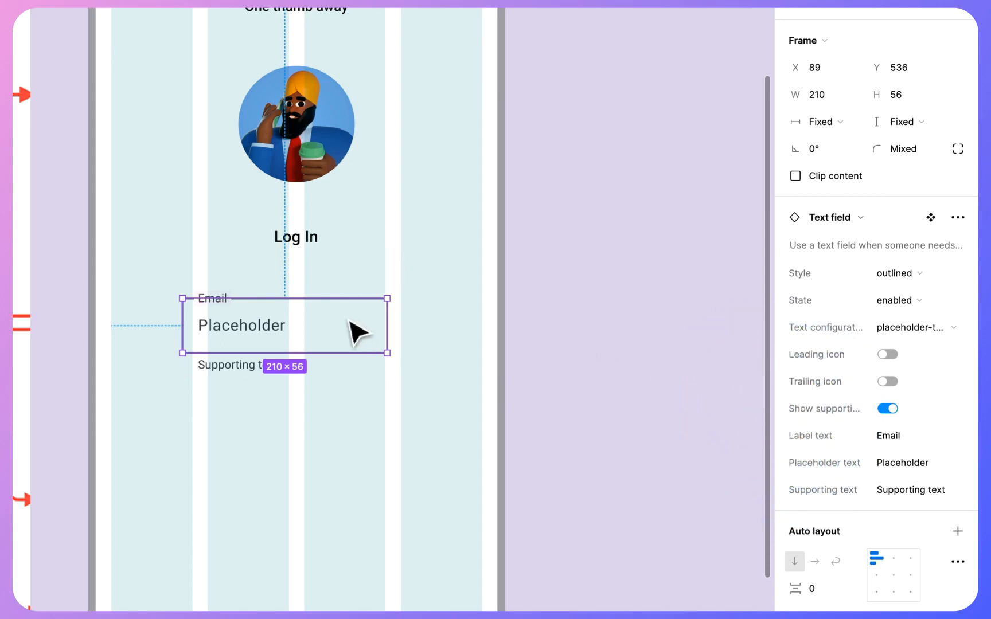
{"action": "left_click", "coordinate": [899, 460]}
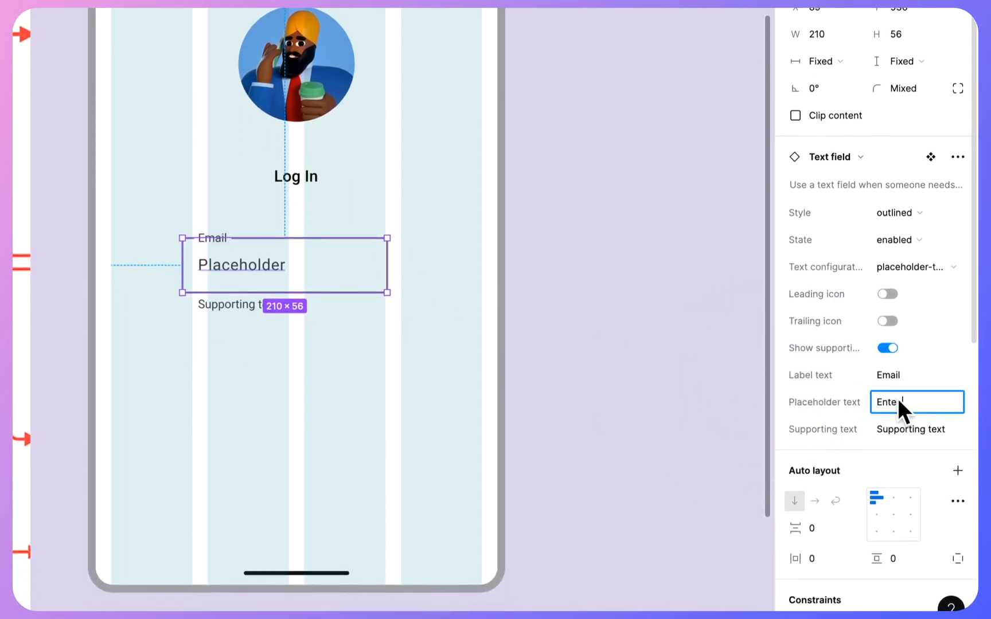
{"action": "type", "text": "Enter a valid e"}
{"action": "type", "text": "mail add"}
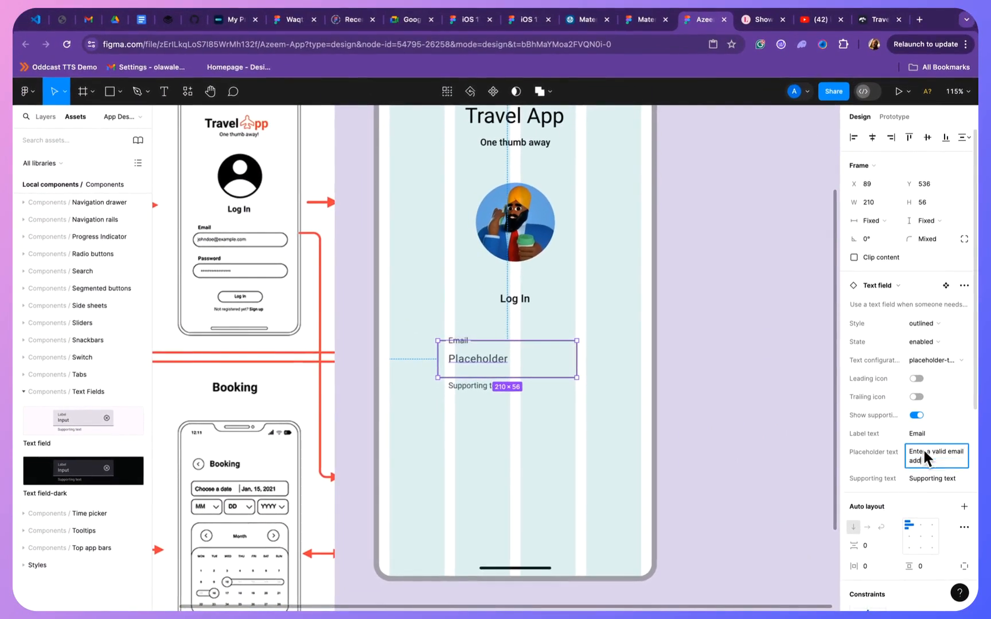
{"action": "type", "text": "ress"}
{"action": "left_click", "coordinate": [660, 412]}
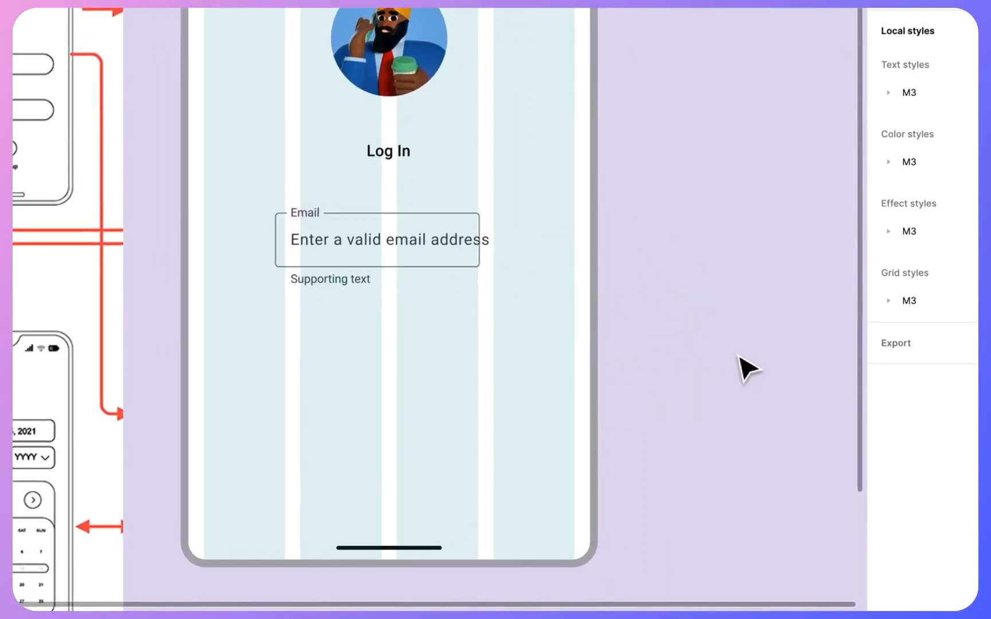
- Hide the supporting text of the Email field
{"action": "left_click", "coordinate": [449, 253]}
{"action": "left_click", "coordinate": [631, 294]}
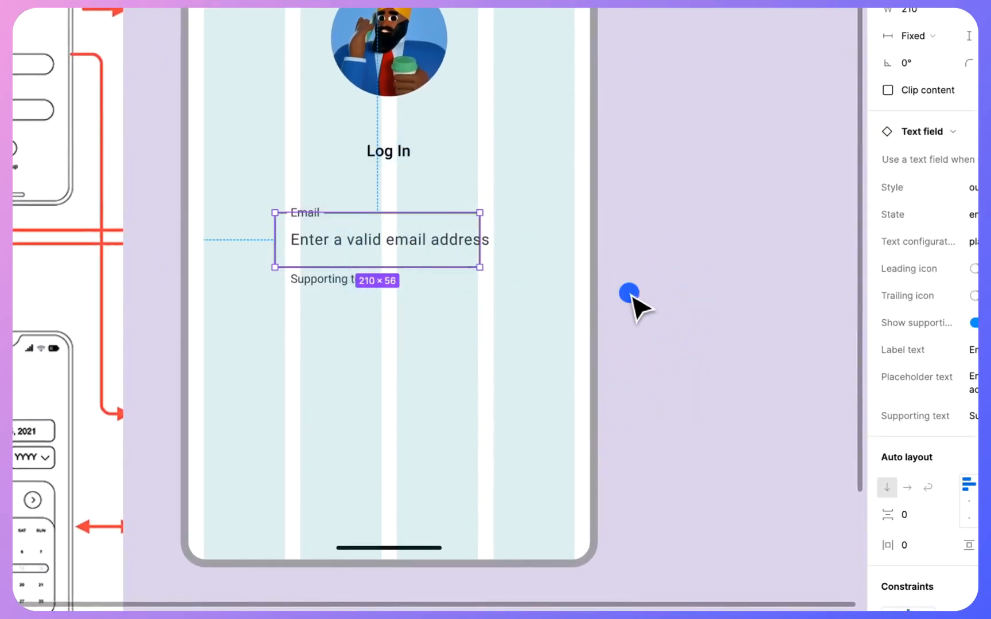
{"action": "left_click", "coordinate": [379, 252]}
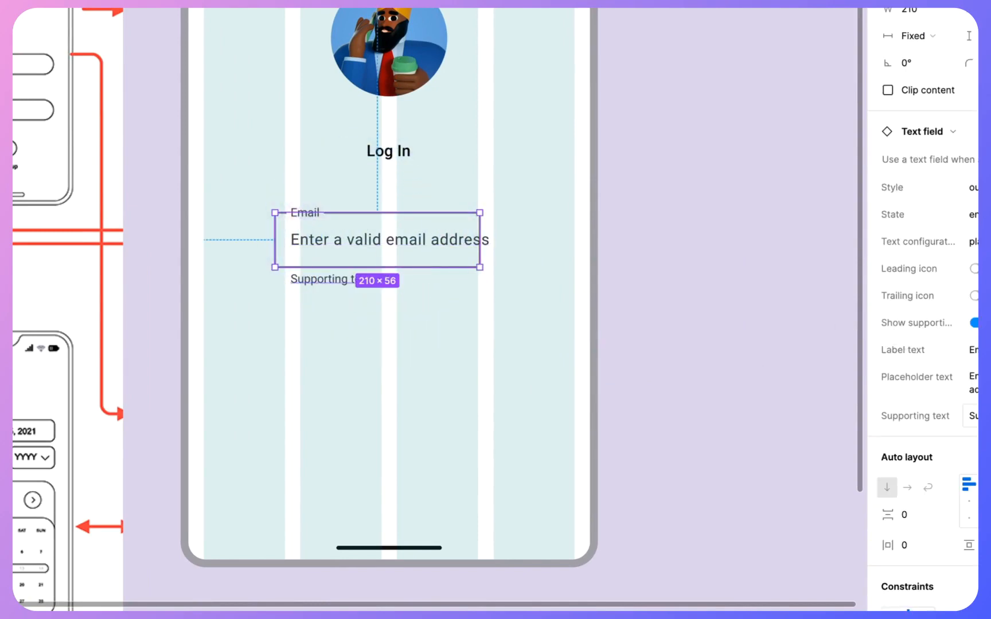
{"action": "left_click", "coordinate": [973, 322]}
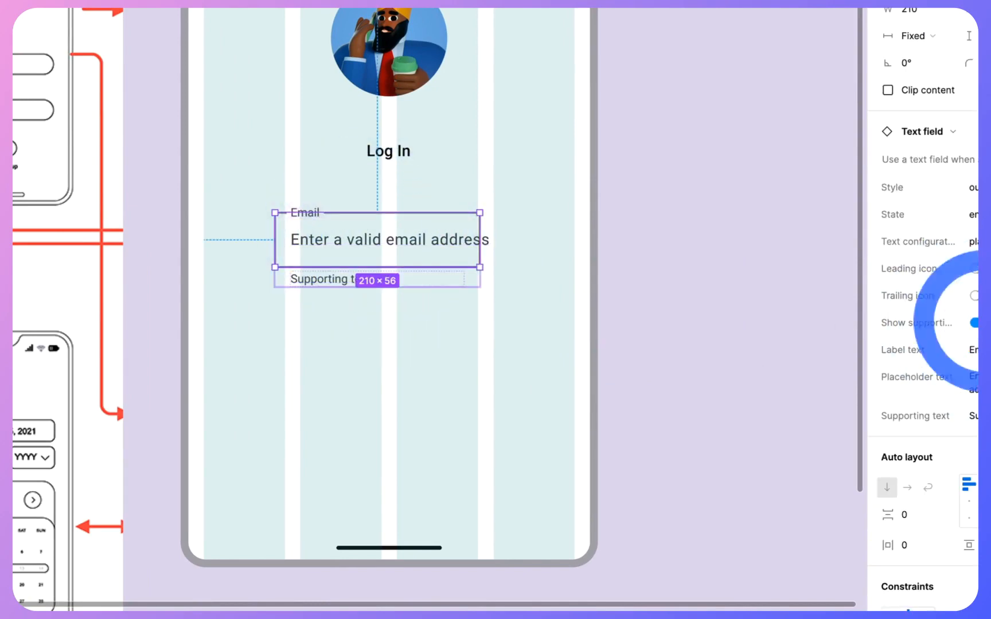
{"action": "left_click", "coordinate": [560, 228]}
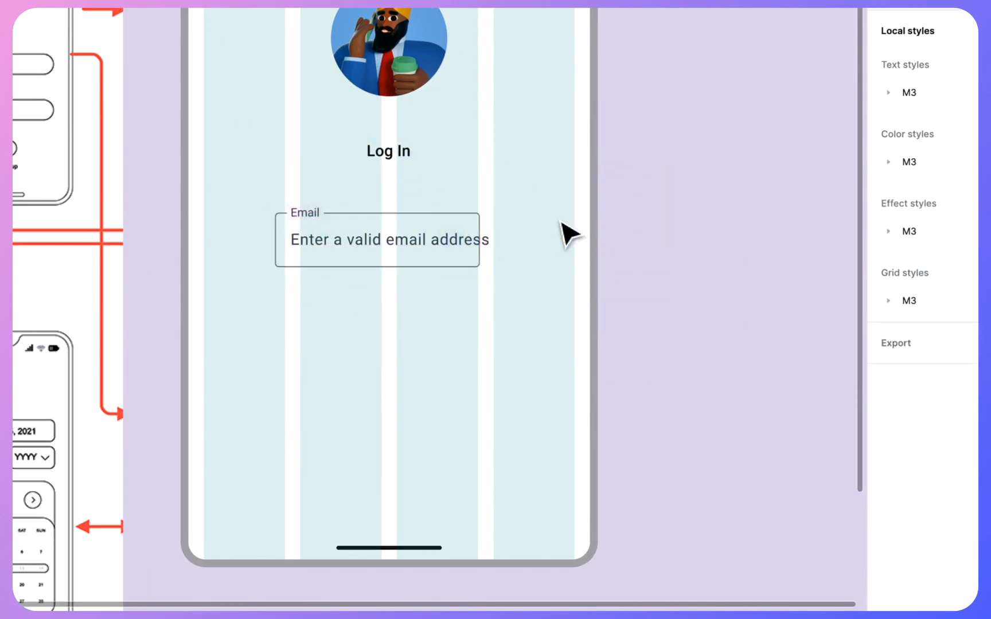
- Widen the Email field on both sides to 380 px so it spans all the layout grid columns
{"action": "left_click", "coordinate": [458, 259]}
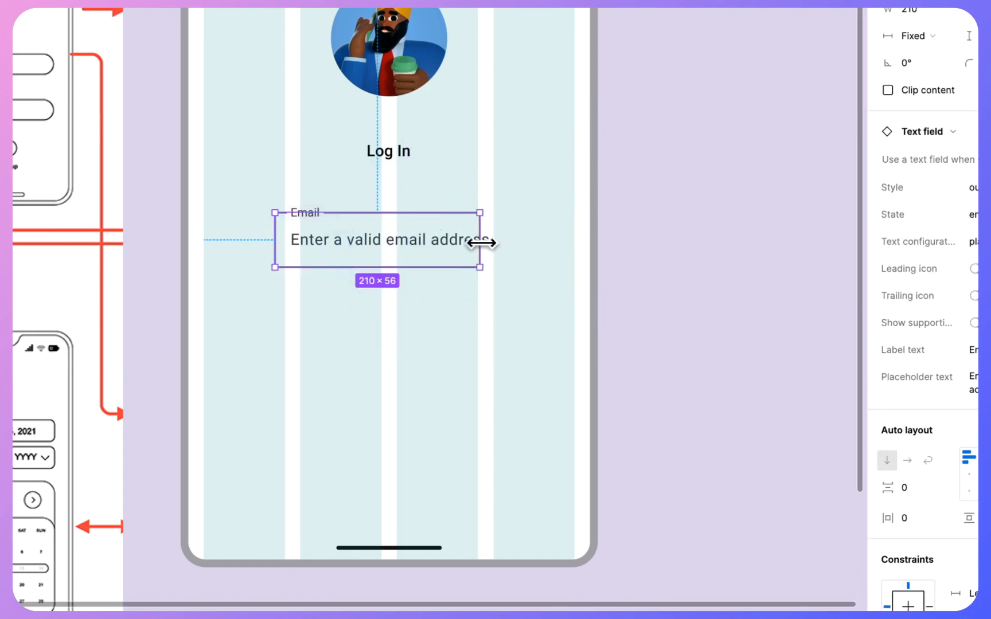
{"action": "scroll", "coordinate": [964, 287], "scroll_direction": "down", "scroll_amount": 2}
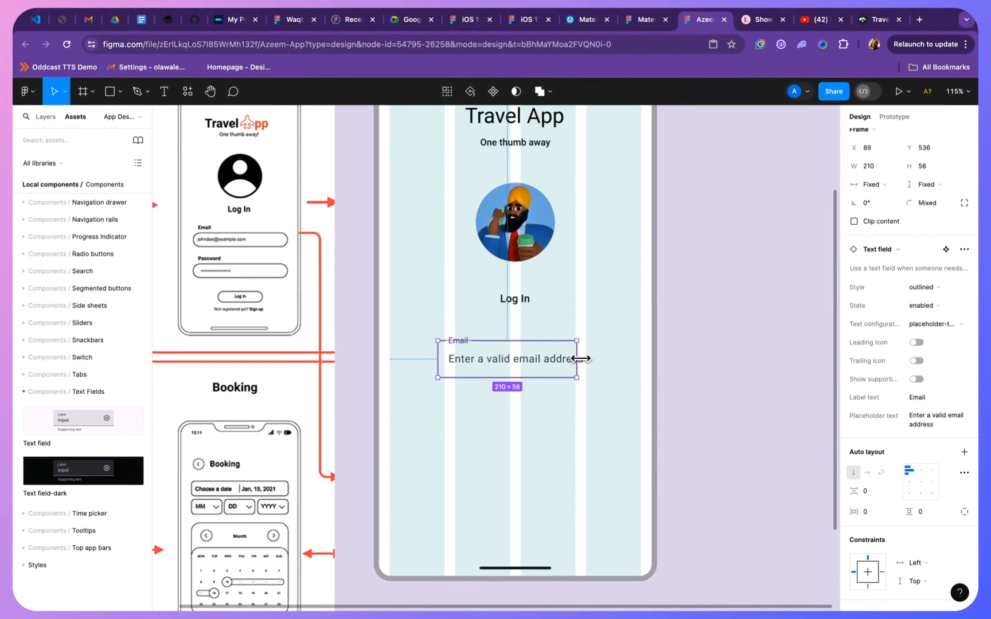
{"action": "left_click_drag", "start_coordinate": [581, 359], "coordinate": [641, 361]}
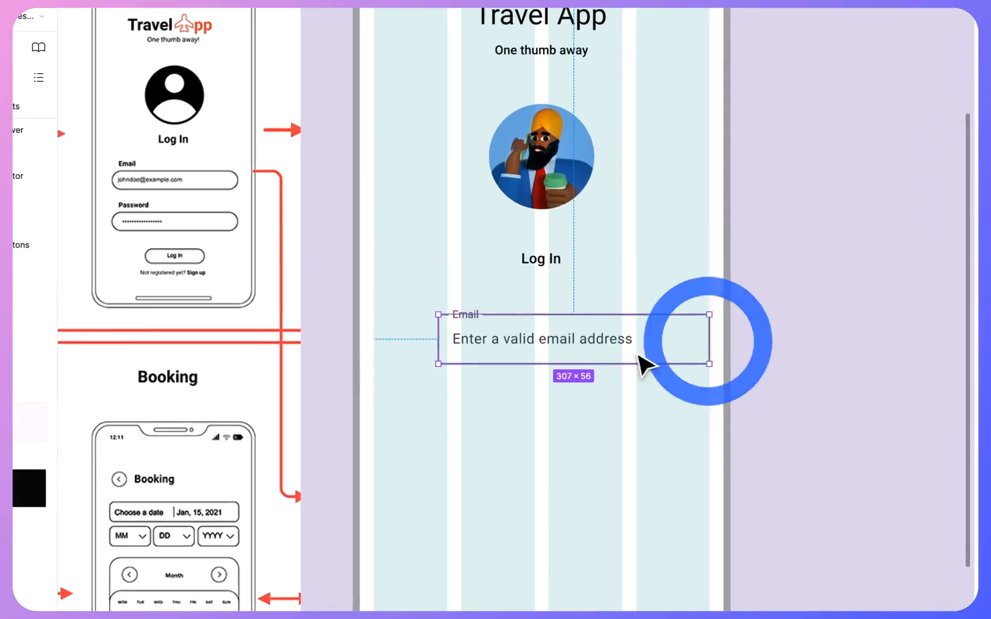
{"action": "left_click_drag", "start_coordinate": [441, 325], "coordinate": [367, 326]}
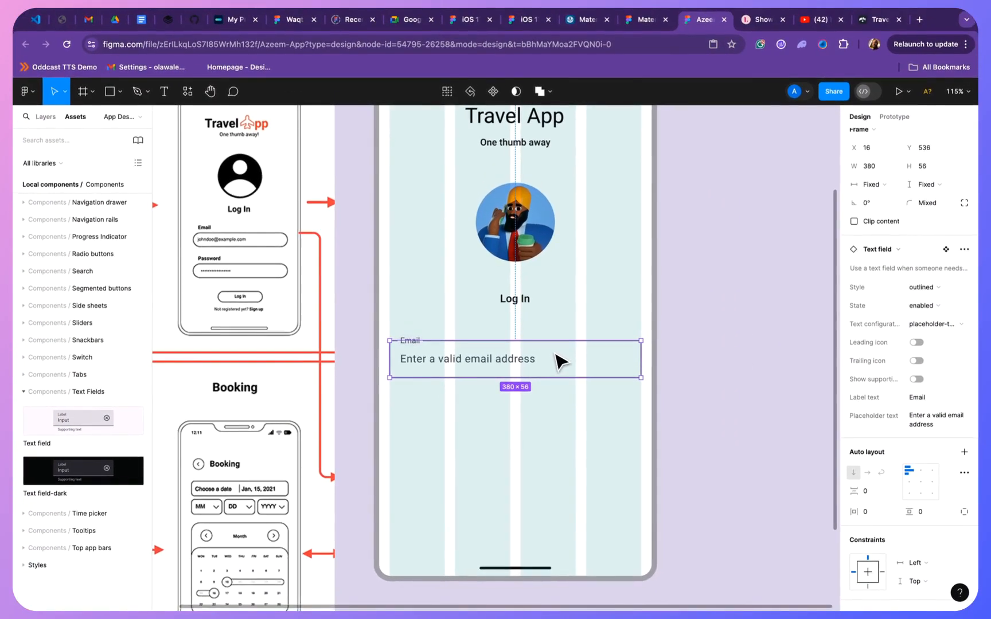
- Move the Email field up closer to the Log In text, to Y 514
{"action": "left_click", "coordinate": [556, 359]}
{"action": "left_click", "coordinate": [557, 359]}
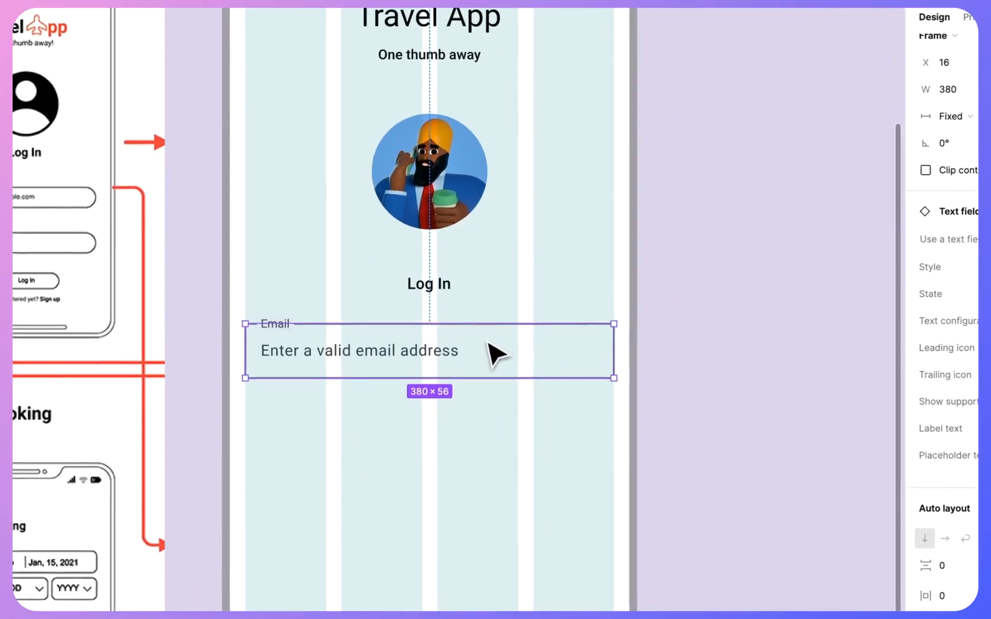
{"action": "left_click", "coordinate": [736, 376]}
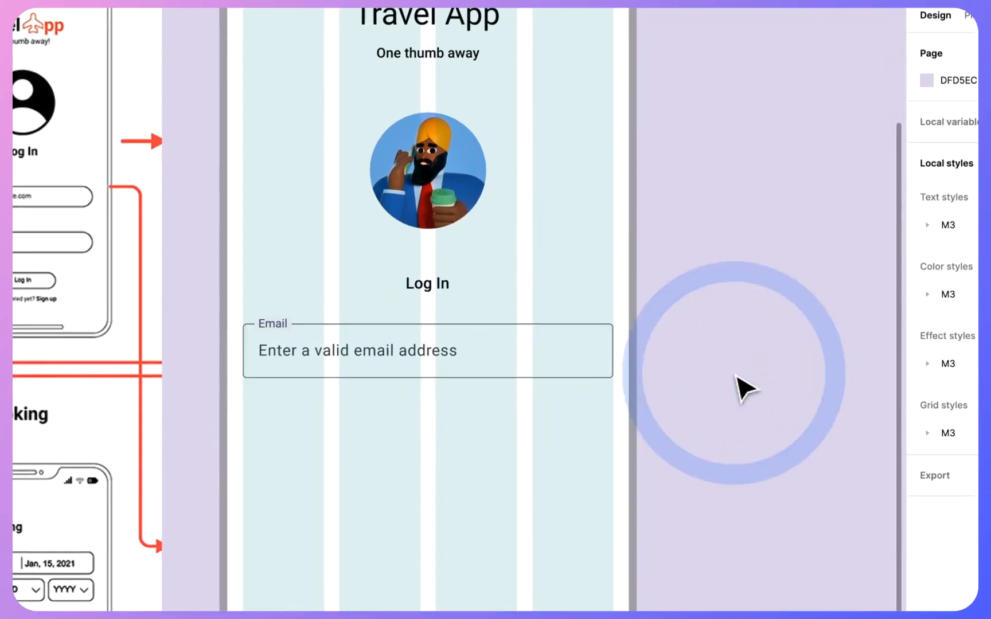
- Copy the Email field and paste a duplicate into the empty area below it on the phone frame
{"action": "left_click", "coordinate": [493, 348]}
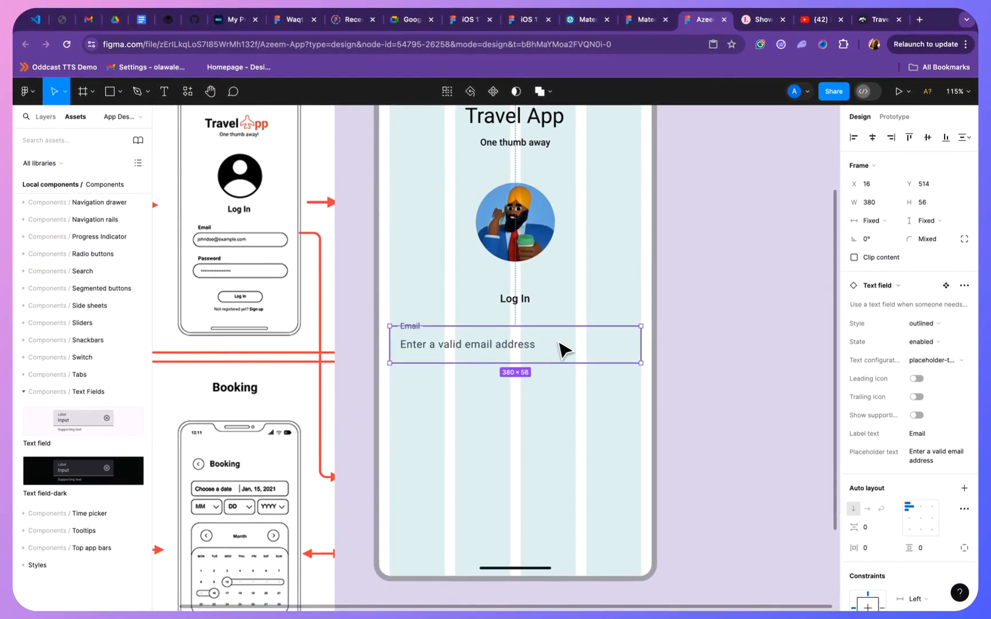
{"action": "right_click", "coordinate": [564, 350]}
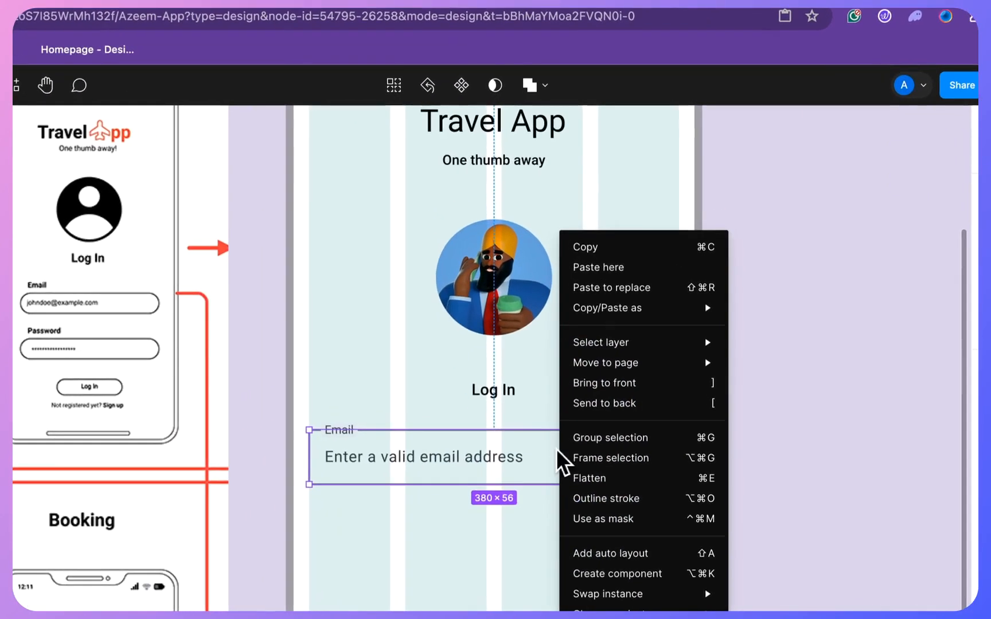
{"action": "left_click", "coordinate": [606, 248]}
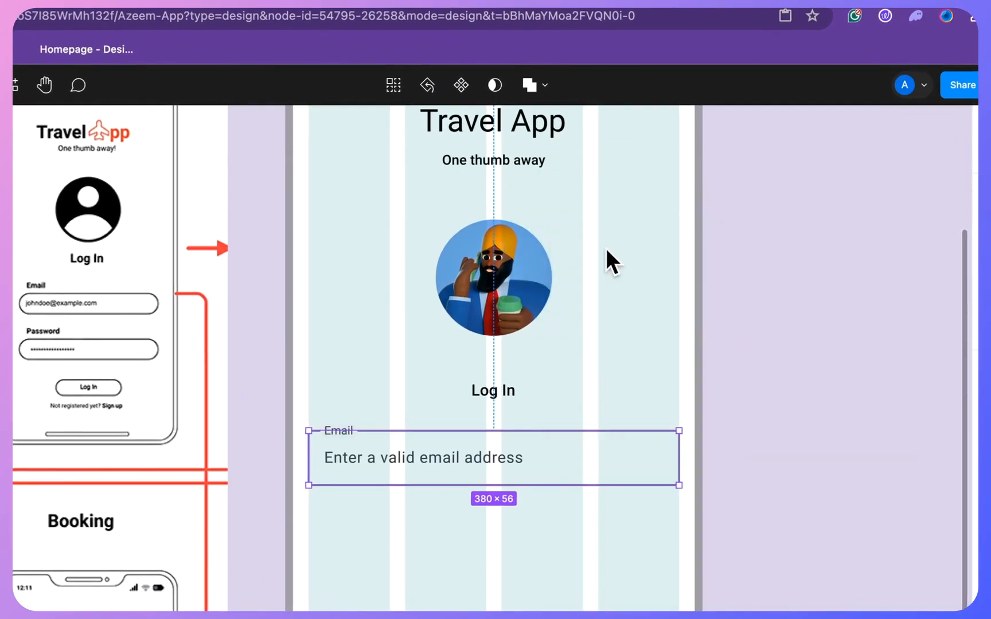
{"action": "left_click", "coordinate": [556, 583]}
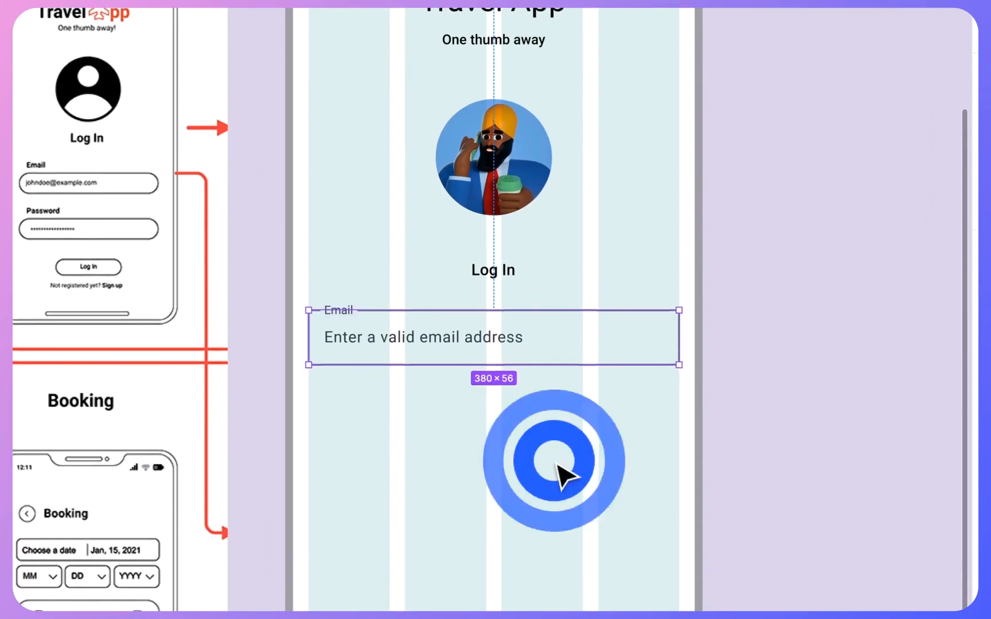
{"action": "right_click", "coordinate": [559, 470]}
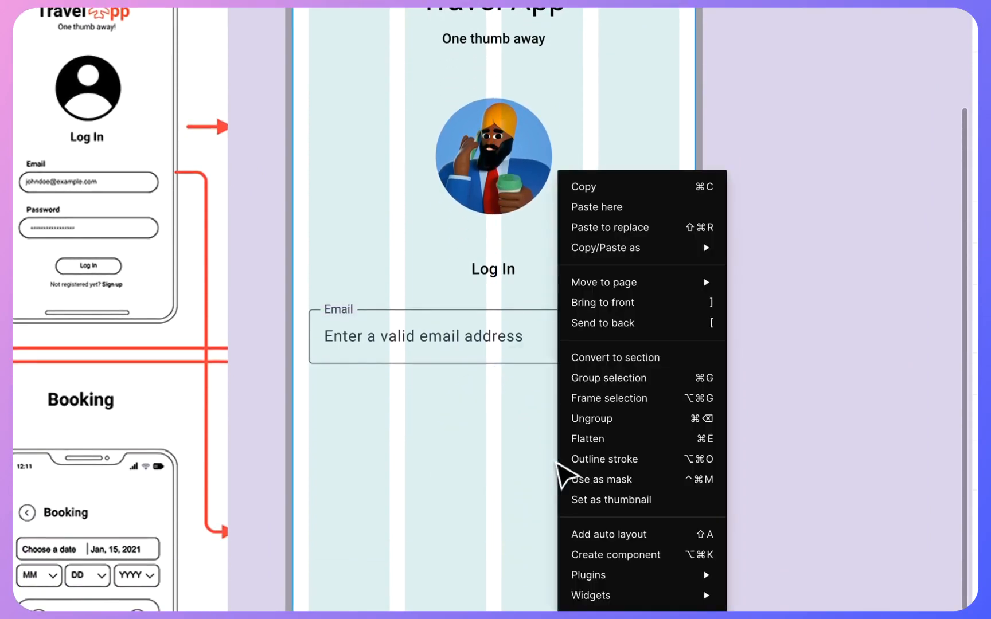
{"action": "left_click", "coordinate": [613, 212]}
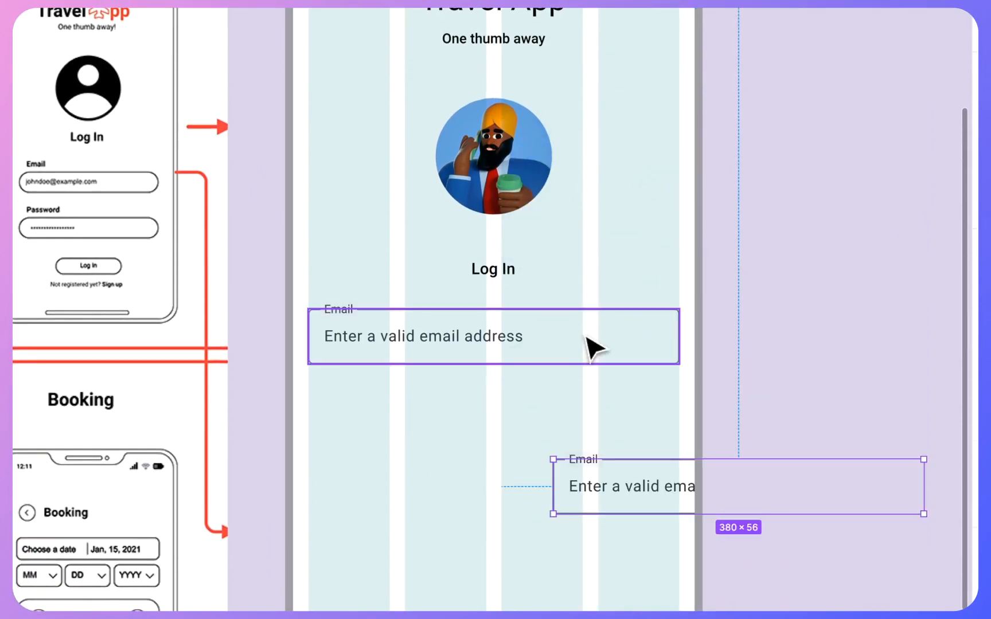
- Move the pasted field directly beneath the Email field, aligned at X 16, Y 607
{"action": "left_click", "coordinate": [587, 341]}
{"action": "left_click", "coordinate": [594, 453]}
{"action": "left_click_drag", "start_coordinate": [617, 485], "coordinate": [372, 404]}
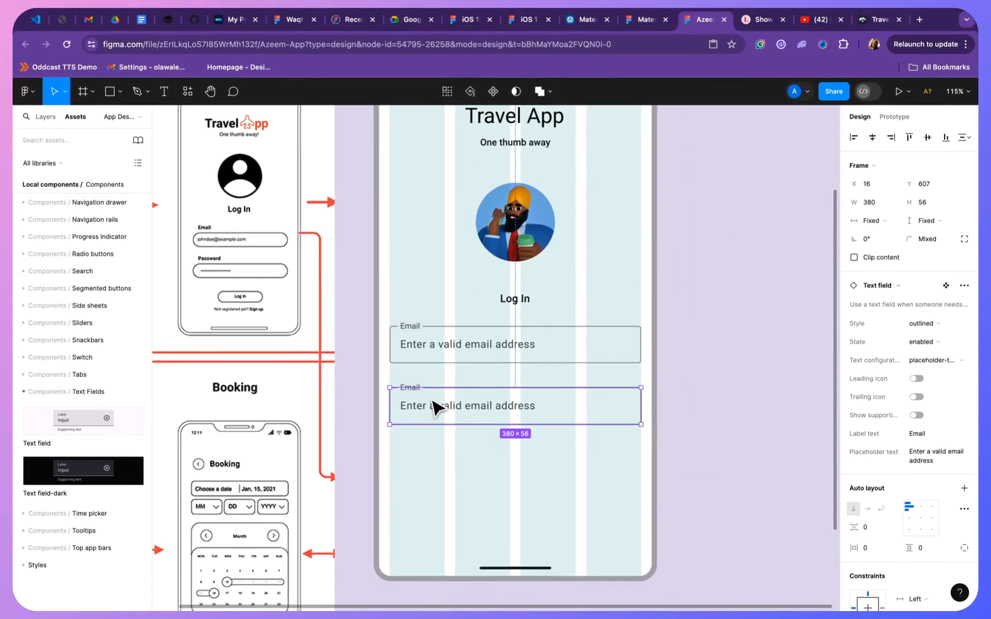
- Change the duplicated field's label text to Password
{"action": "left_click", "coordinate": [918, 434]}
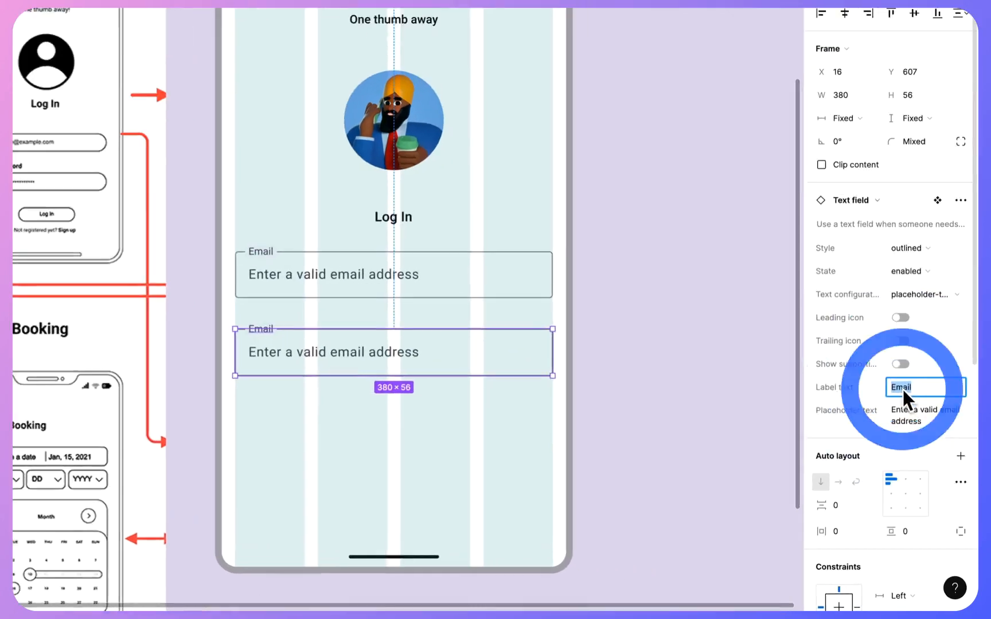
{"action": "type", "text": "Pas"}
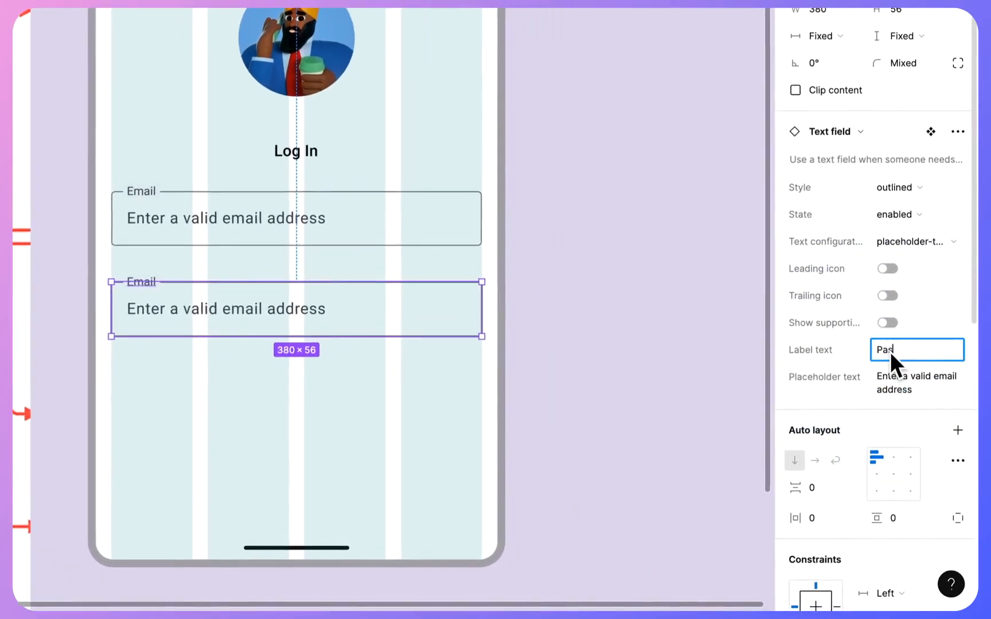
{"action": "type", "text": "swo"}
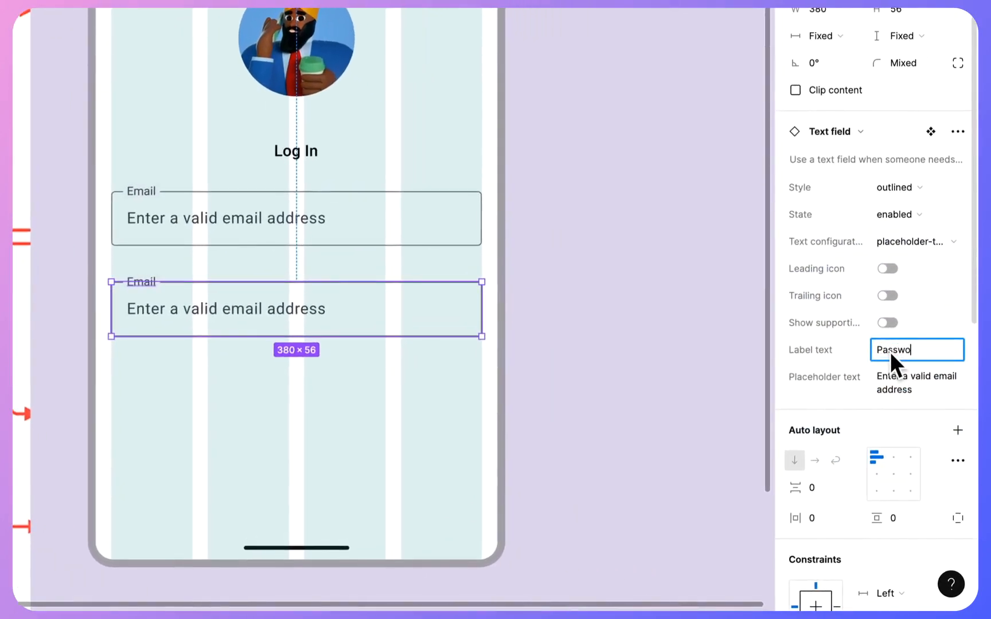
{"action": "type", "text": "rd"}
{"action": "left_click", "coordinate": [623, 362]}
{"action": "left_click", "coordinate": [408, 327]}
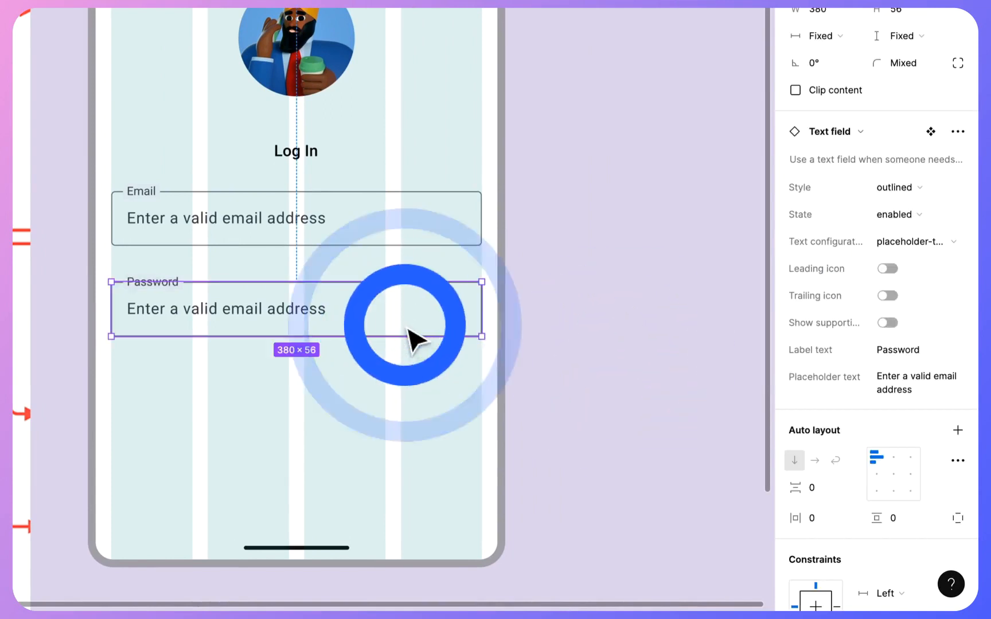
- Set the Password field's placeholder text to "Enter a secure password" and deselect the field
{"action": "left_click", "coordinate": [886, 373]}
{"action": "type", "text": "En"}
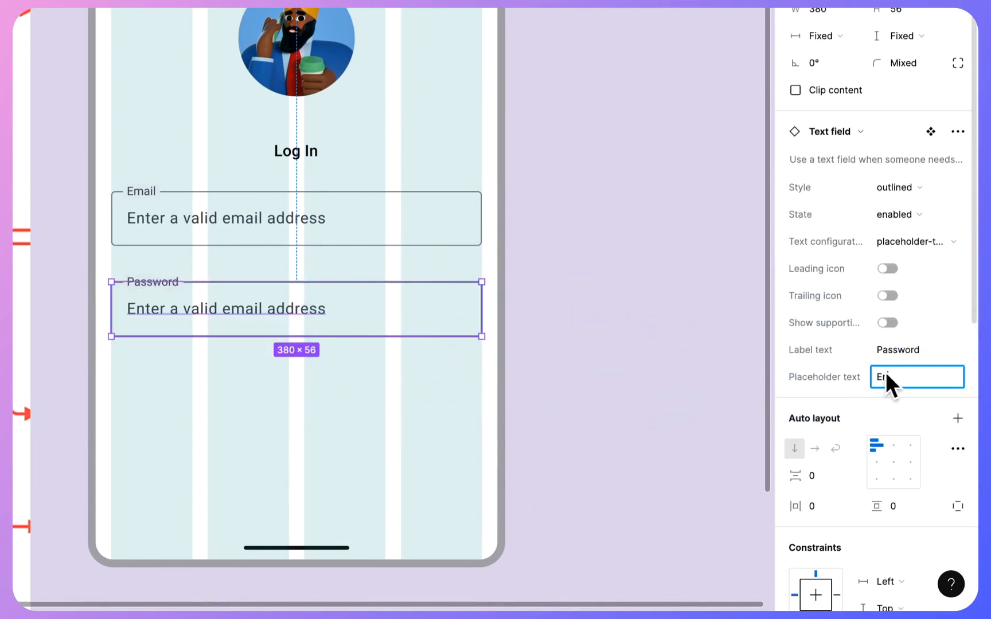
{"action": "type", "text": "ter a secure pas"}
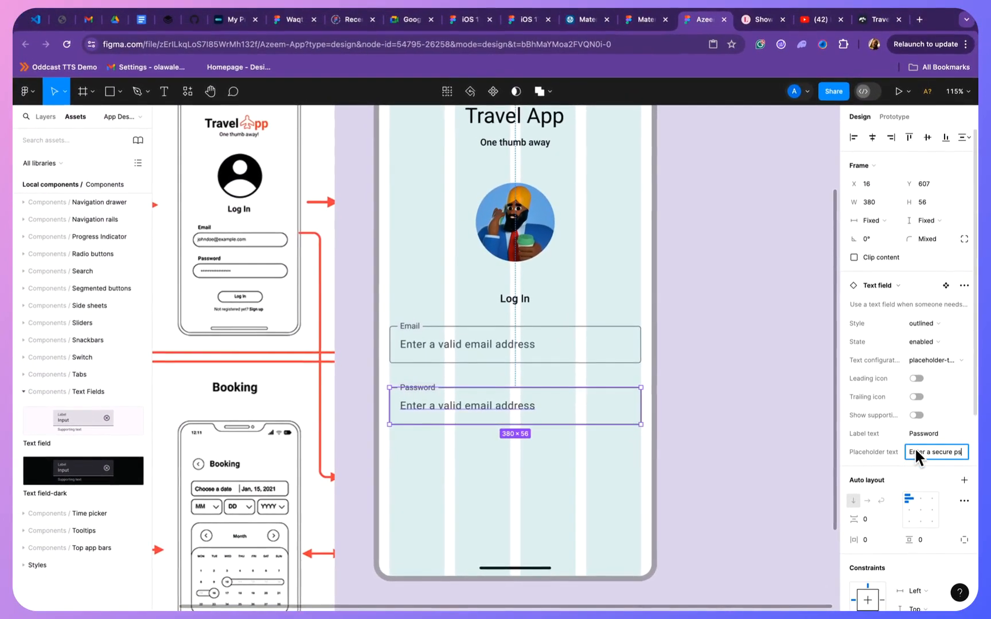
{"action": "type", "text": "sw"}
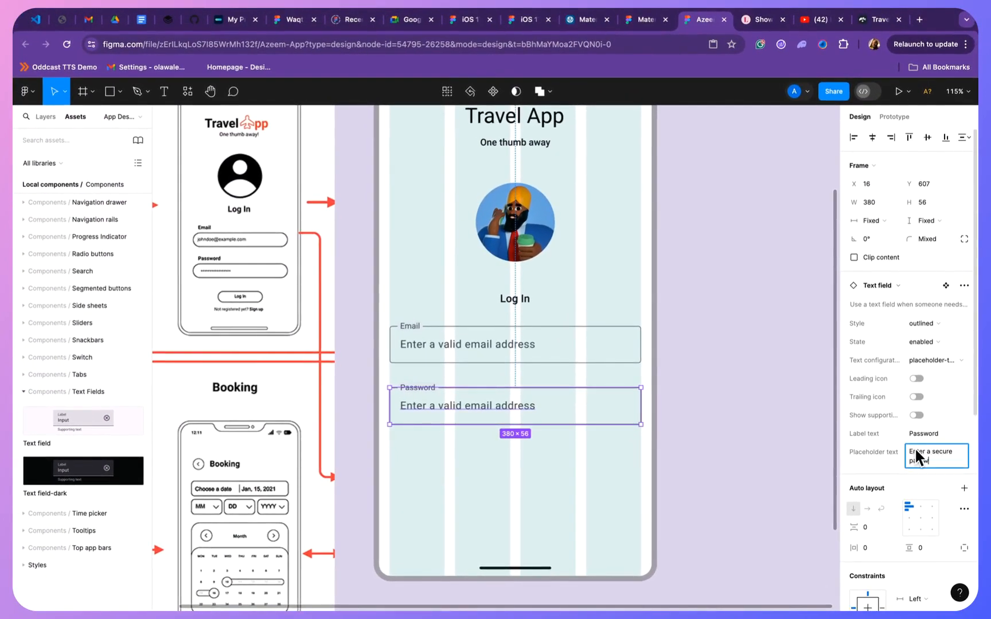
{"action": "type", "text": "ord"}
{"action": "left_click", "coordinate": [704, 472]}
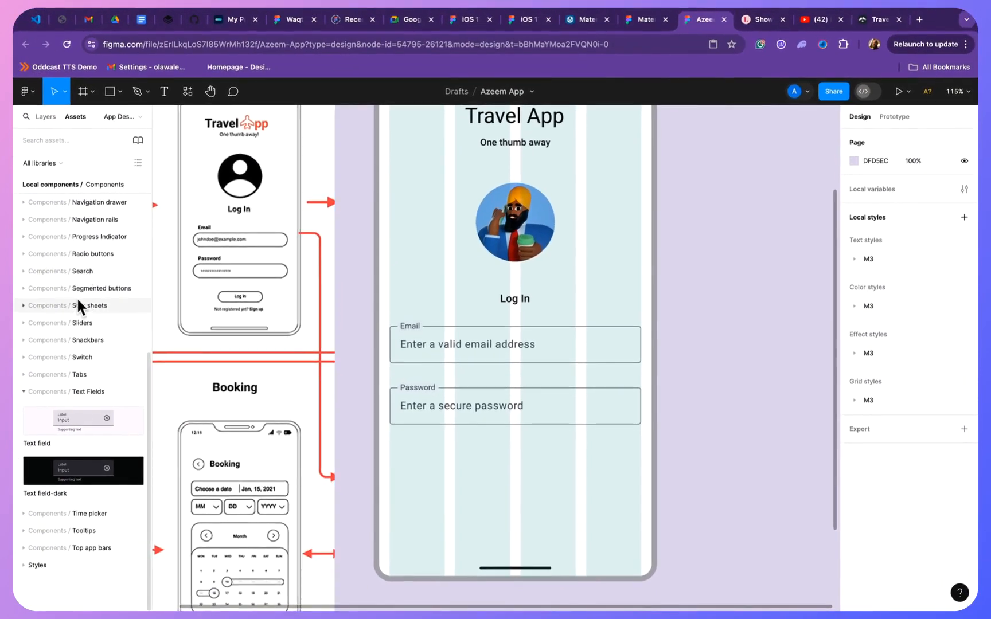
- Add the light Button component from the local Buttons assets below the Password field, centred at X 164, Y 714
{"action": "scroll", "coordinate": [77, 297], "scroll_direction": "up", "scroll_amount": 5}
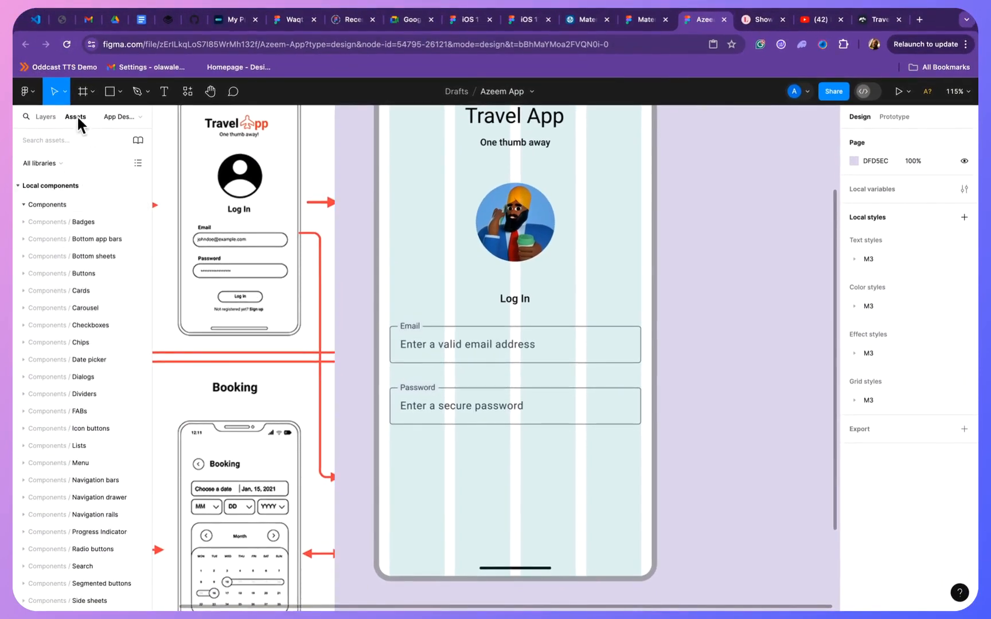
{"action": "left_click", "coordinate": [24, 272]}
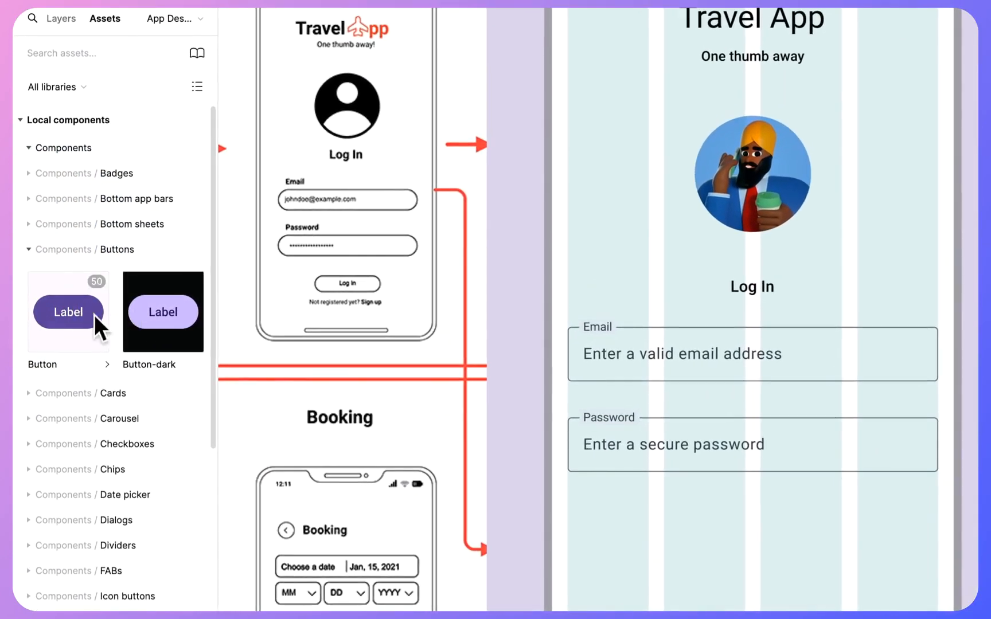
{"action": "left_click_drag", "start_coordinate": [71, 318], "coordinate": [760, 562]}
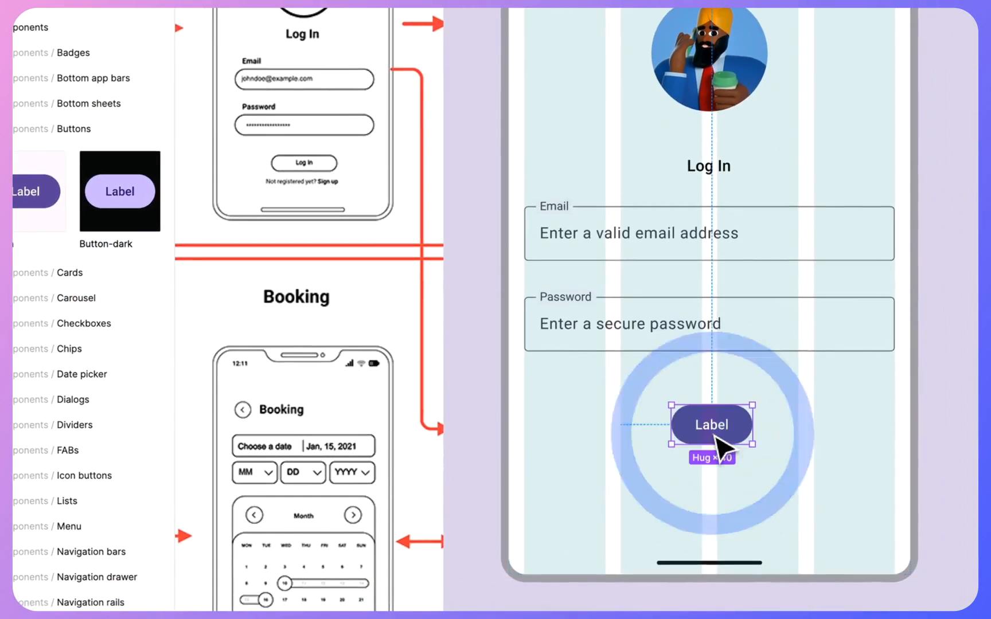
{"action": "left_click", "coordinate": [731, 427]}
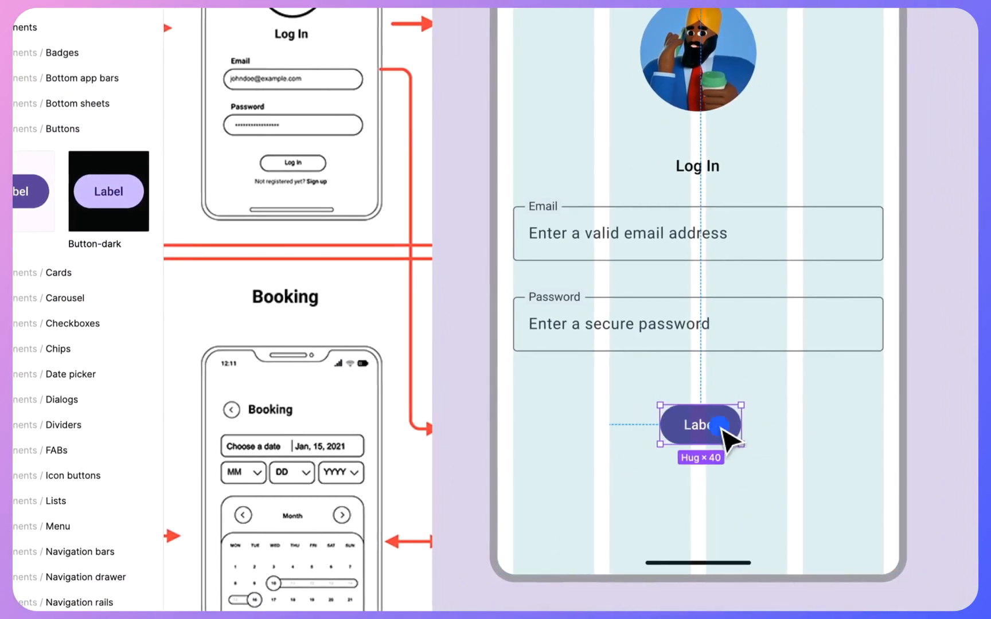
{"action": "left_click_drag", "start_coordinate": [734, 427], "coordinate": [721, 422]}
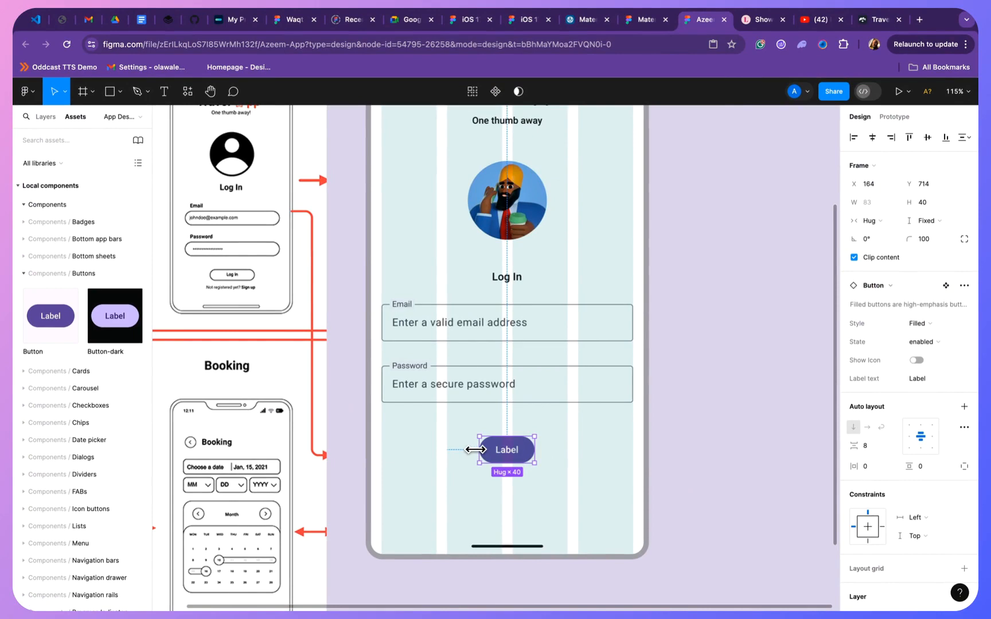
- Widen the button on both sides to 380 px across the layout grid columns and set its label text to Log In
{"action": "left_click_drag", "start_coordinate": [475, 450], "coordinate": [380, 451]}
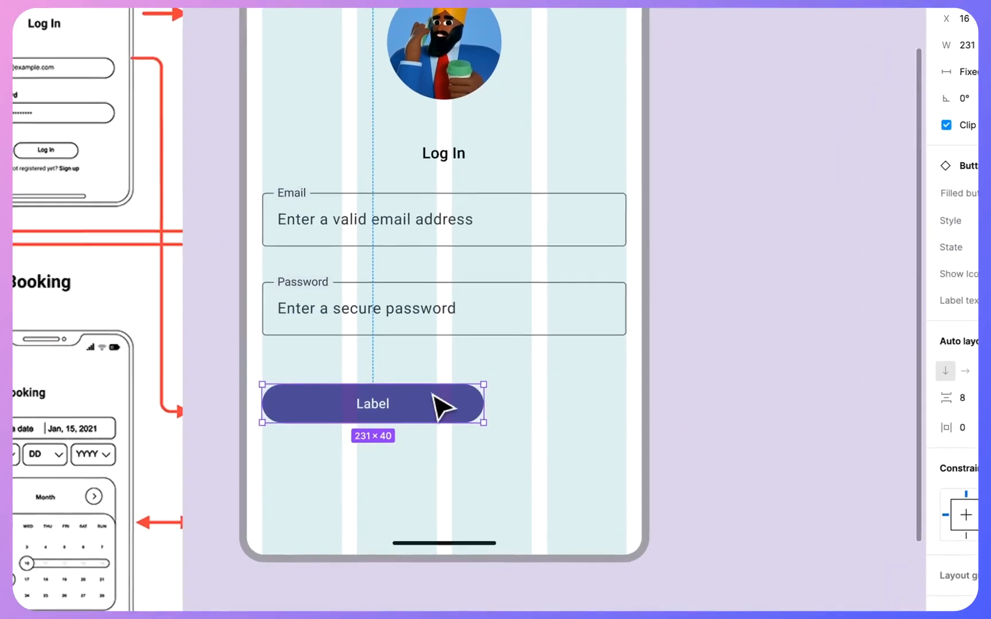
{"action": "mouse_move", "coordinate": [483, 402]}
{"action": "left_mouse_down"}
{"action": "mouse_move", "coordinate": [625, 400]}
{"action": "mouse_move", "coordinate": [470, 398]}
{"action": "left_mouse_up"}
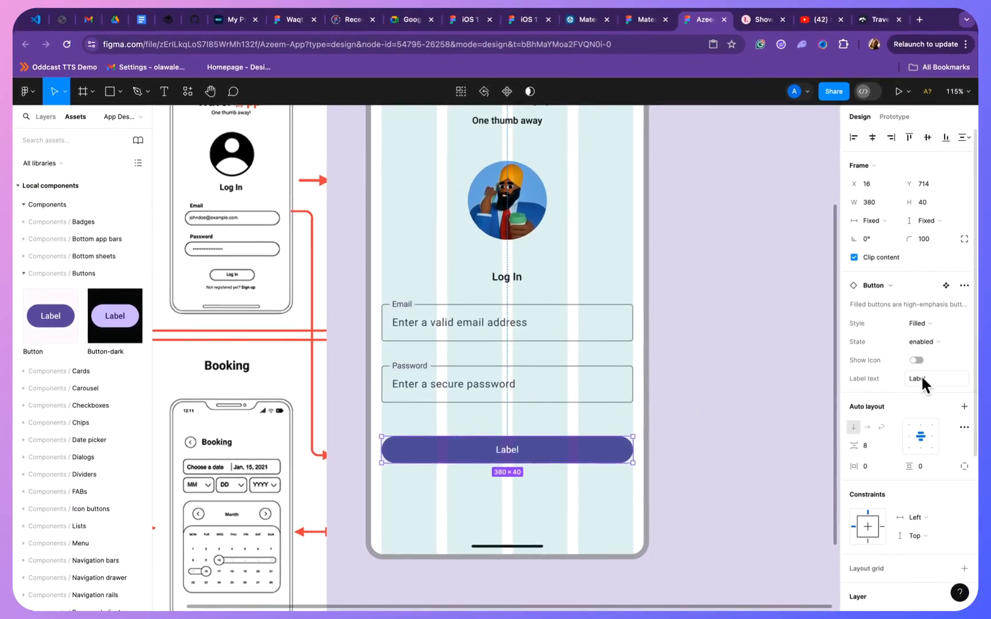
{"action": "left_click", "coordinate": [921, 377]}
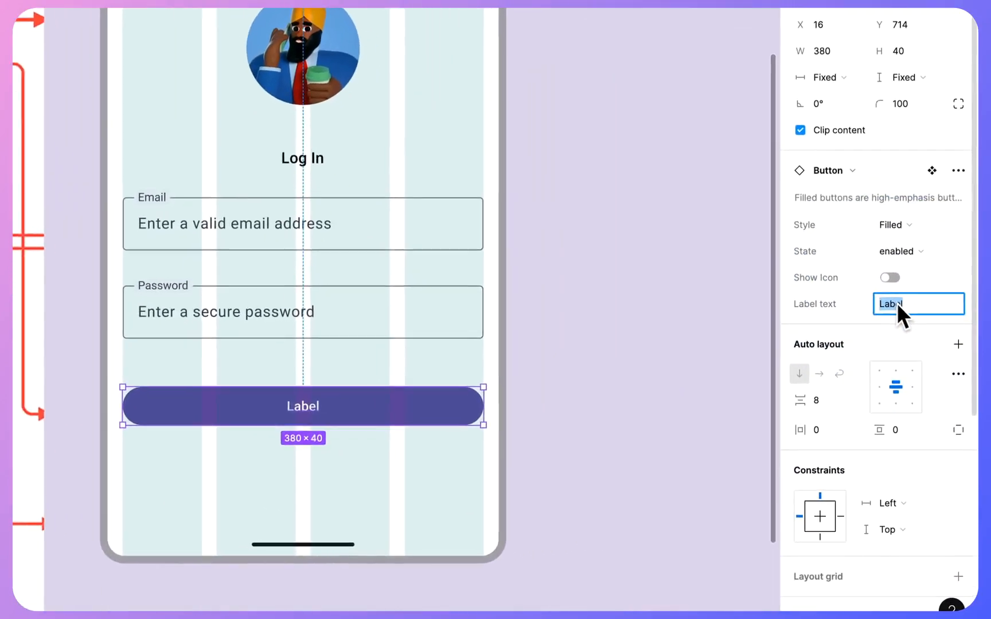
{"action": "type", "text": "Lo"}
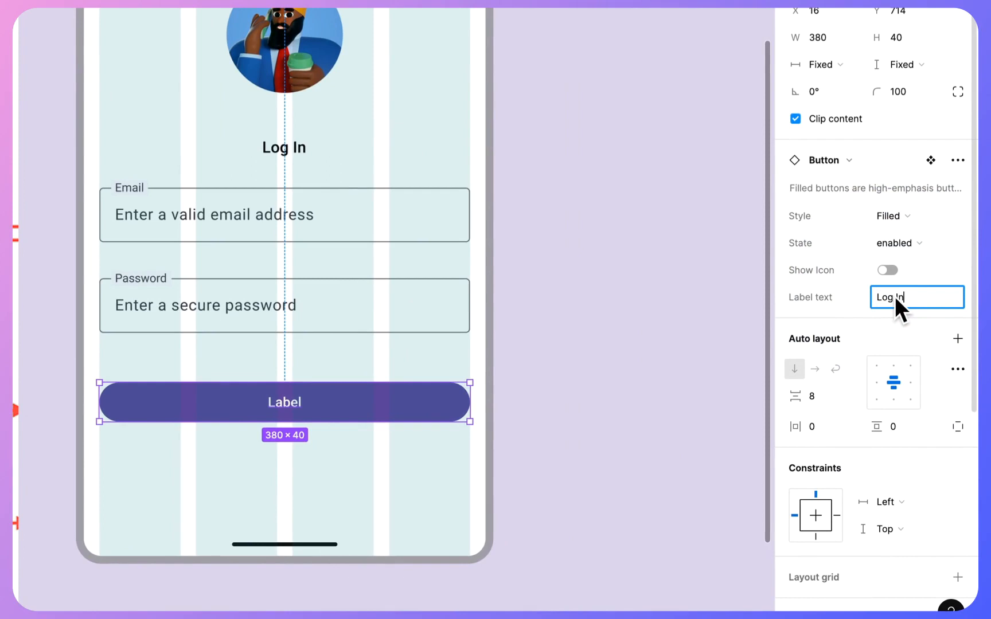
{"action": "type", "text": "g In"}
{"action": "left_click", "coordinate": [671, 307]}
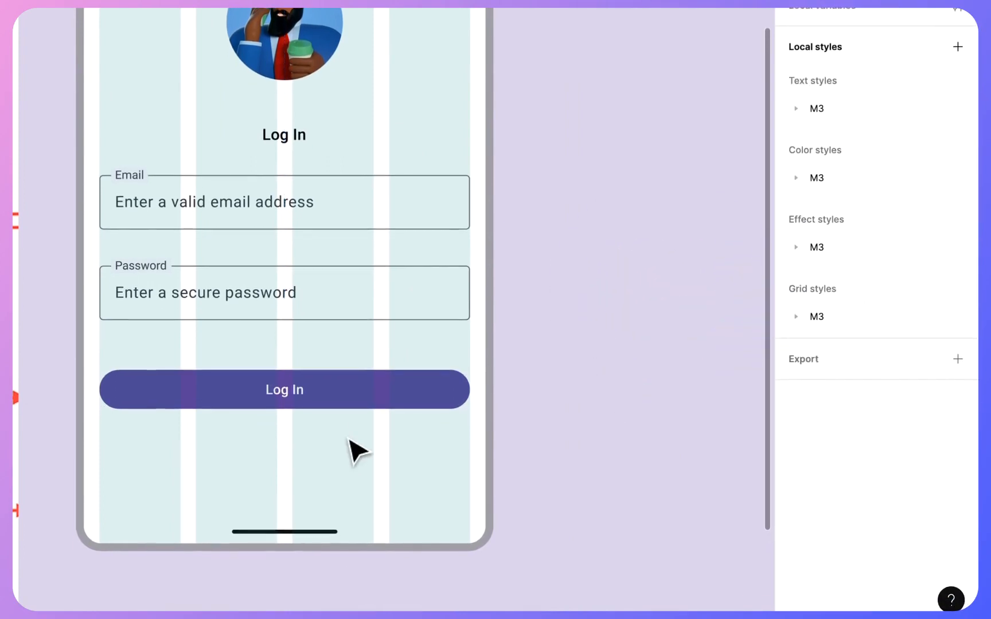
- Try showing an icon on the Log In button, hide it again and undo these changes
{"action": "left_click", "coordinate": [350, 395]}
{"action": "left_click", "coordinate": [889, 256]}
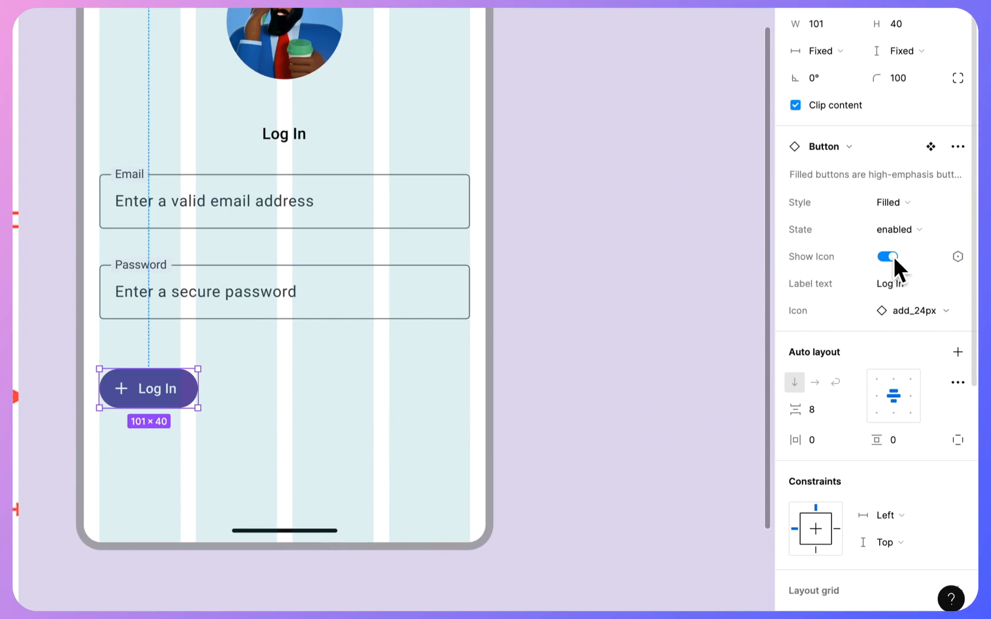
{"action": "left_click", "coordinate": [893, 256]}
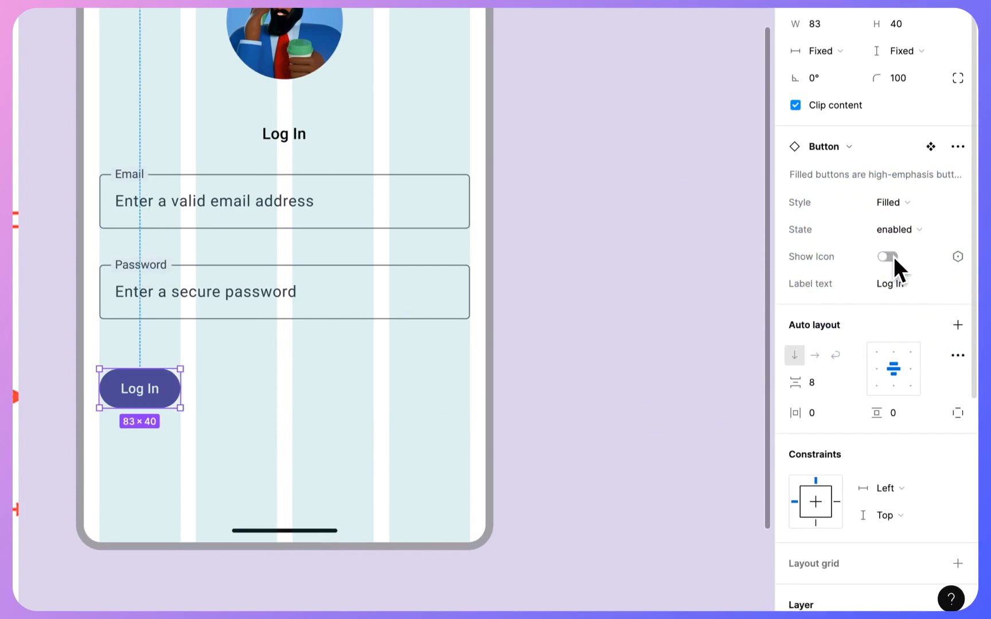
{"action": "left_click", "coordinate": [622, 337]}
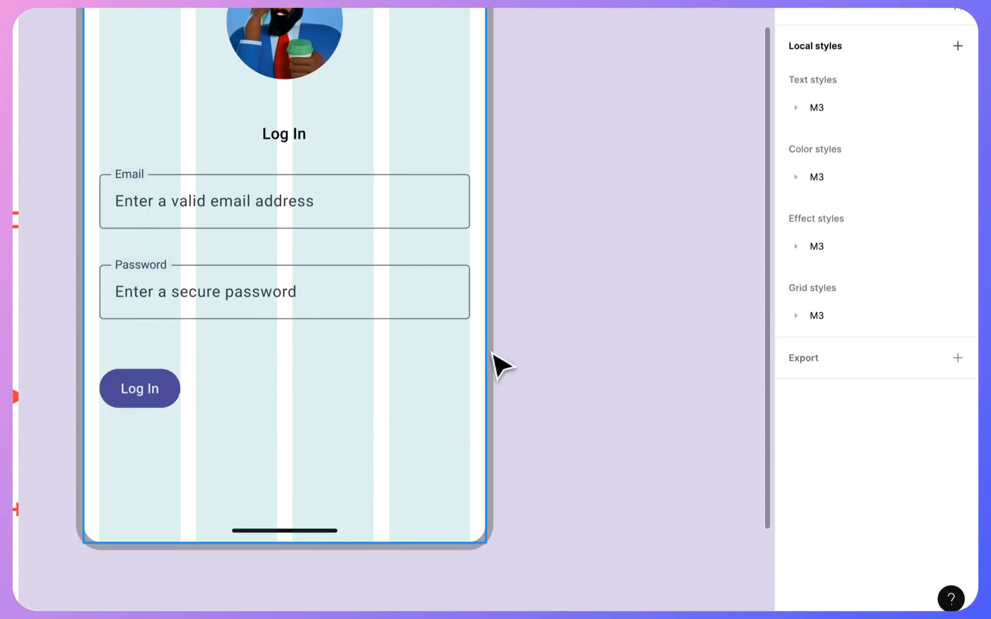
{"action": "key", "text": "ctrl+z"}
{"action": "key", "text": "ctrl+z"}
{"action": "key", "text": "ctrl+z"}
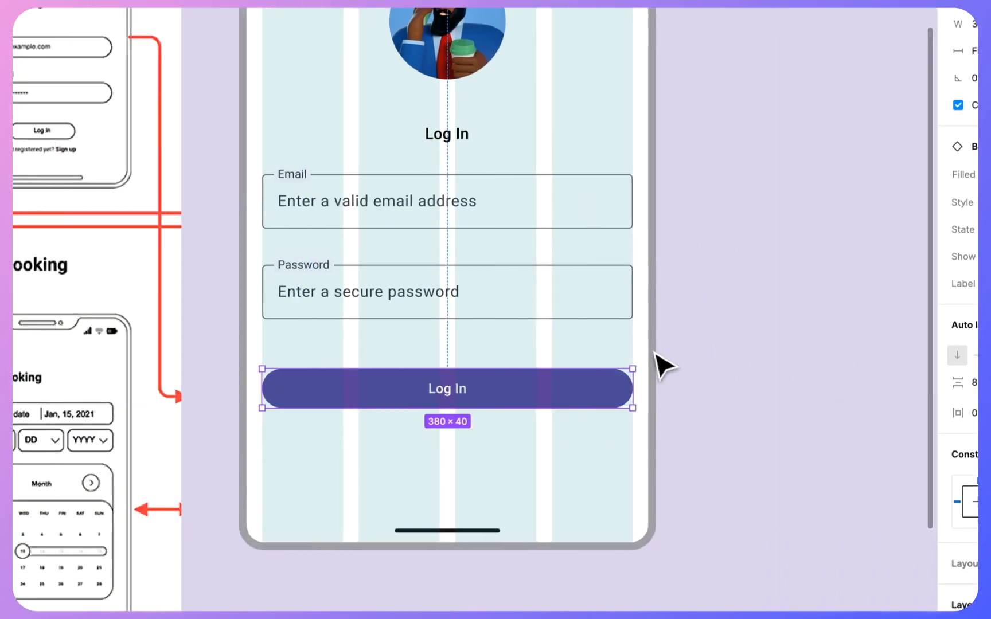
- Move the Log In button up to Y 707, leaving 44 px below the Password field
{"action": "left_click", "coordinate": [349, 392]}
{"action": "left_click_drag", "start_coordinate": [737, 394], "coordinate": [737, 388]}
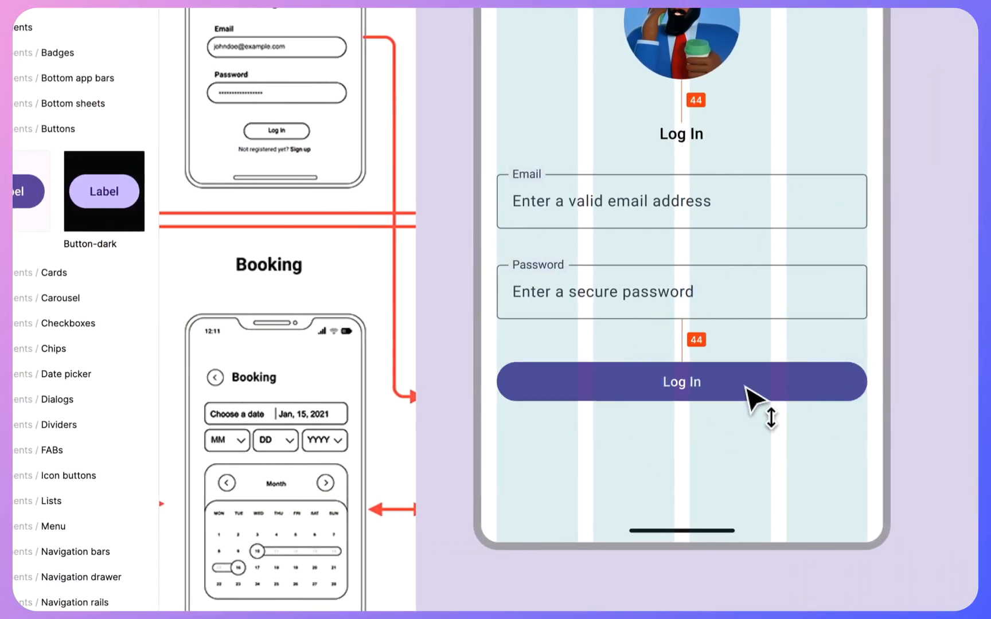
{"action": "left_click", "coordinate": [748, 390]}
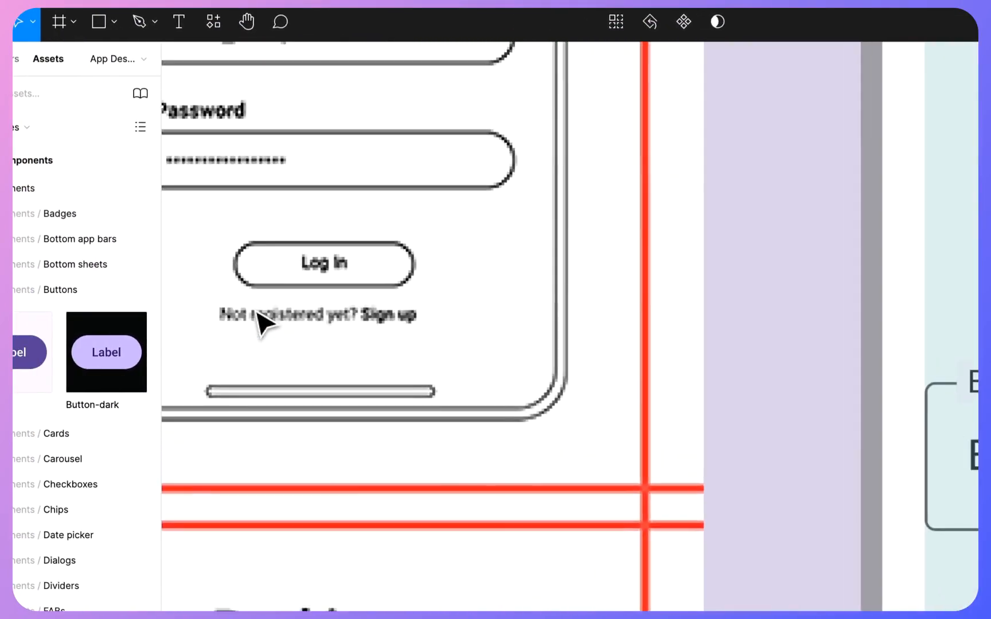
- Duplicate the Log In heading text and place the copy below the Log In button, at X 181, Y 770
{"action": "scroll", "coordinate": [295, 304], "scroll_direction": "down", "scroll_amount": 3}
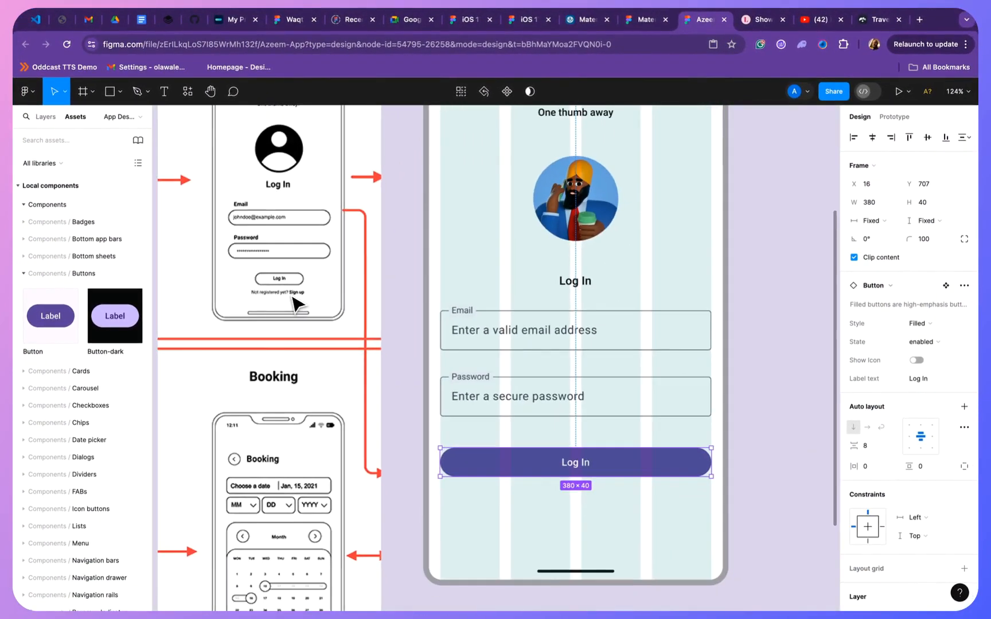
{"action": "scroll", "coordinate": [460, 318], "scroll_direction": "right", "scroll_amount": 2}
{"action": "scroll", "coordinate": [460, 319], "scroll_direction": "down", "scroll_amount": 1}
{"action": "scroll", "coordinate": [529, 269], "scroll_direction": "up", "scroll_amount": 5}
{"action": "scroll", "coordinate": [529, 269], "scroll_direction": "right", "scroll_amount": 1}
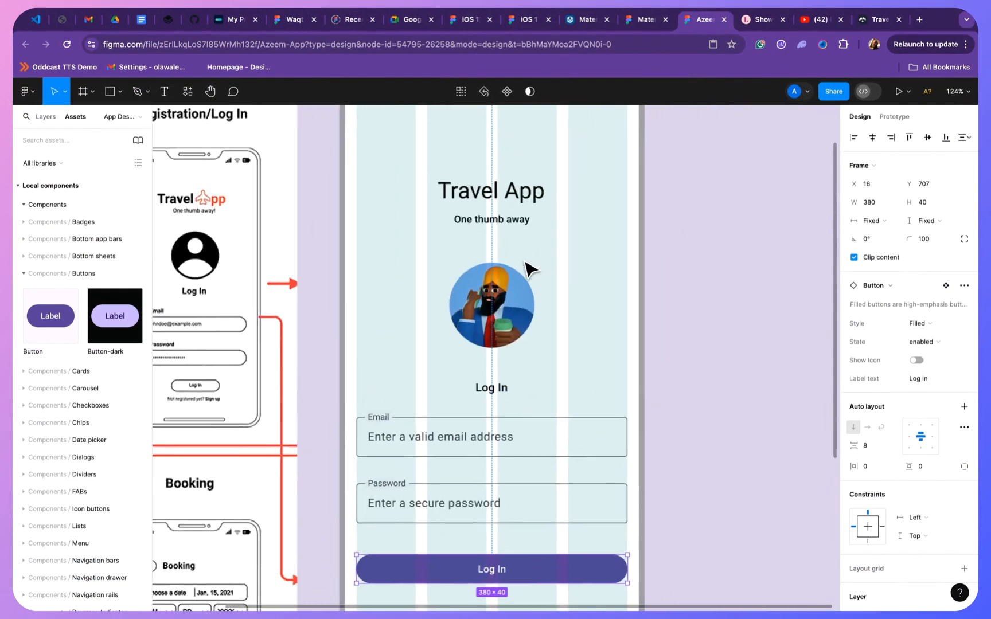
{"action": "scroll", "coordinate": [529, 268], "scroll_direction": "down", "scroll_amount": 3}
{"action": "left_click", "coordinate": [500, 351]}
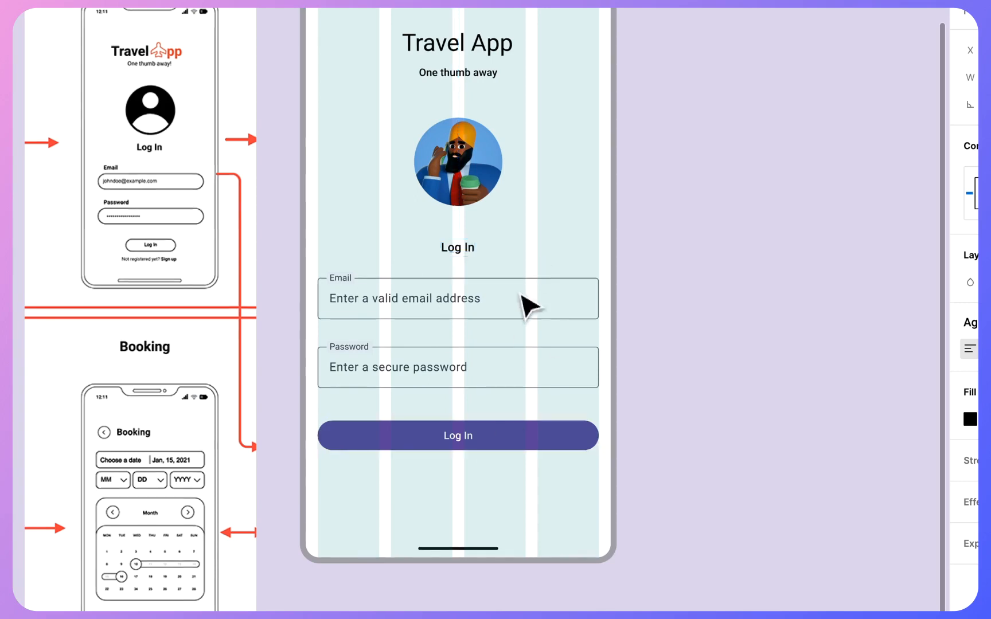
{"action": "left_click_drag", "start_coordinate": [461, 222], "coordinate": [460, 454]}
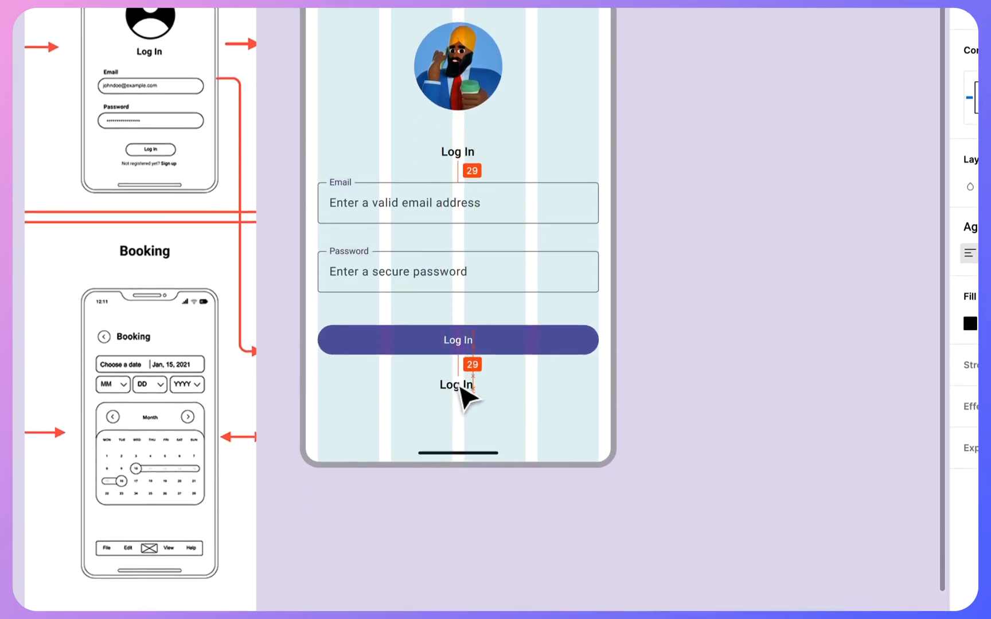
- Replace the copied text with "Not registered? Sign Up." and centre it horizontally beneath the Log In button
{"action": "scroll", "coordinate": [463, 392], "scroll_direction": "up", "scroll_amount": 3}
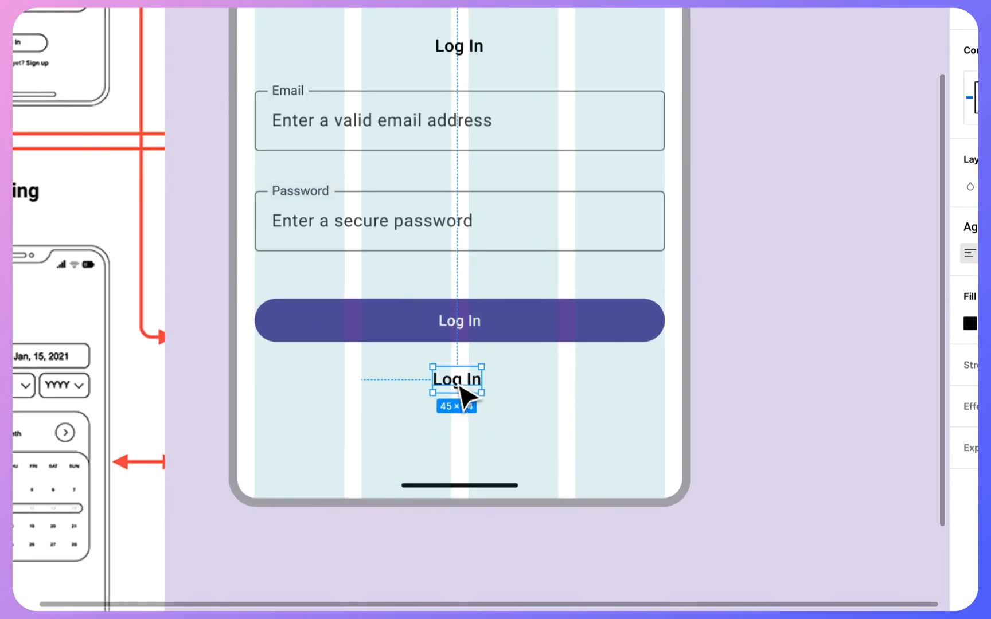
{"action": "double_click", "coordinate": [459, 389]}
{"action": "type", "text": "nOT"}
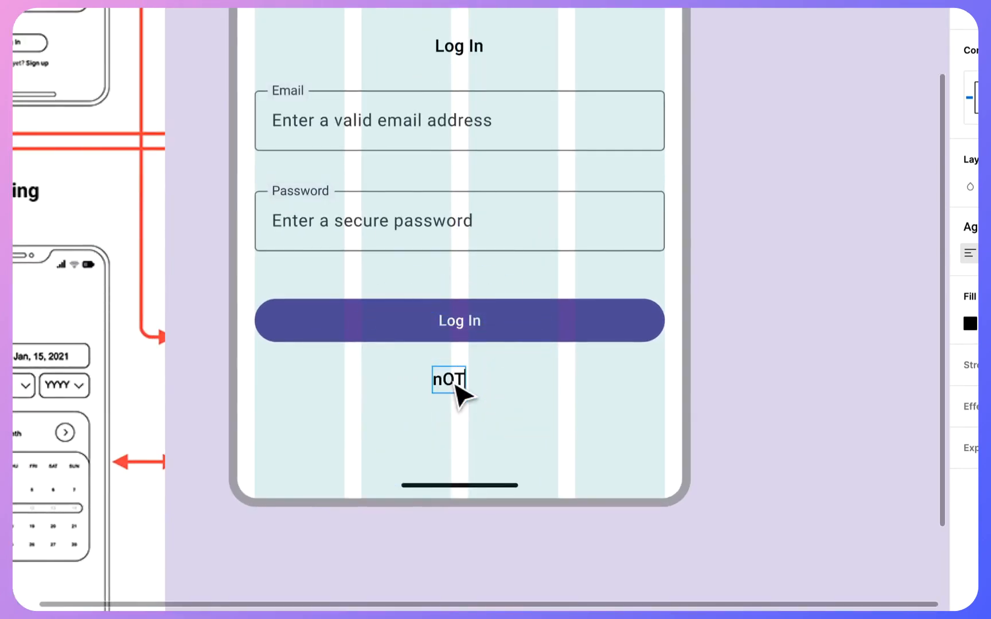
{"action": "key", "text": "BackSpace"}
{"action": "key", "text": "BackSpace"}
{"action": "key", "text": "BackSpace"}
{"action": "type", "text": "N"}
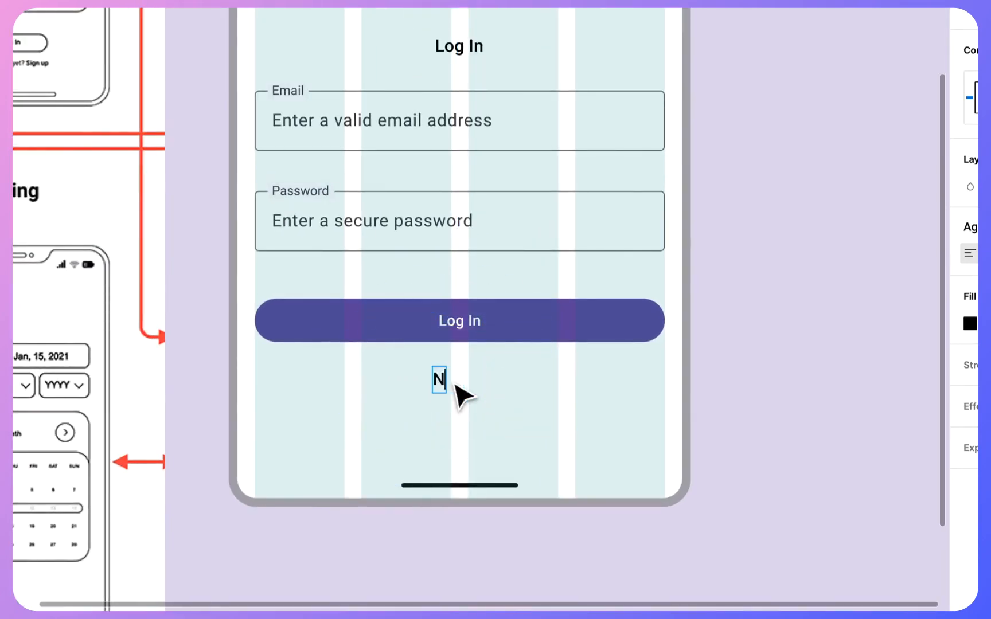
{"action": "type", "text": "ot Registered? Sign U"}
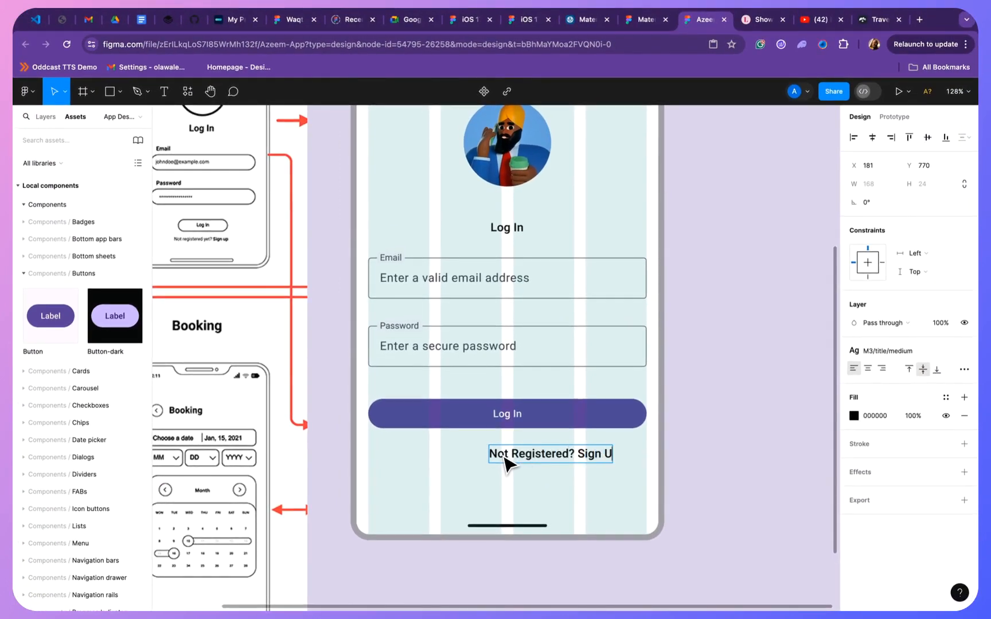
{"action": "type", "text": "p."}
{"action": "left_click", "coordinate": [518, 453]}
{"action": "key", "text": "BackSpace"}
{"action": "type", "text": "r"}
{"action": "left_click", "coordinate": [551, 470]}
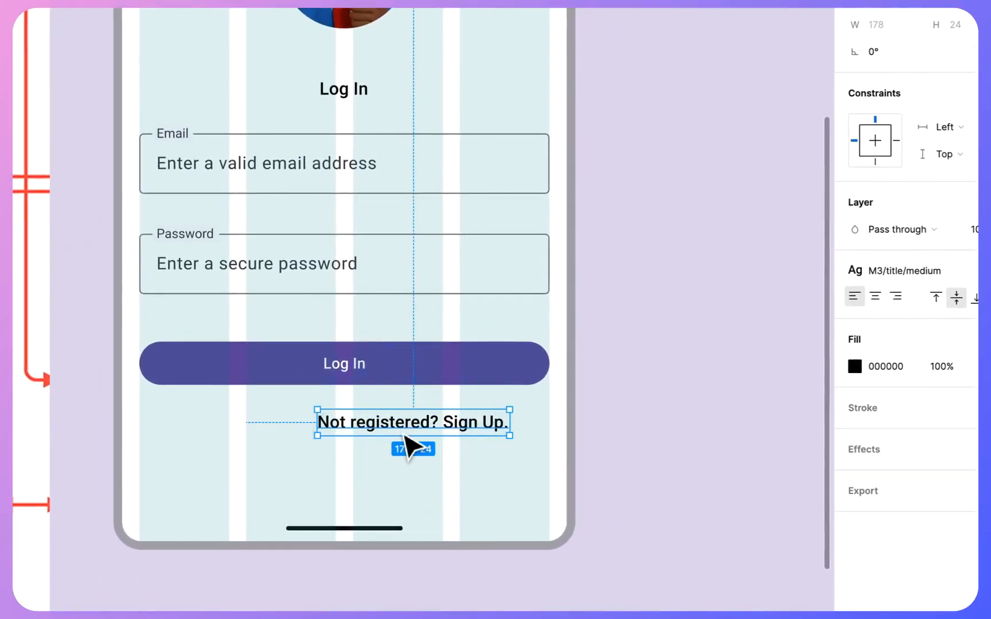
{"action": "left_click_drag", "start_coordinate": [405, 436], "coordinate": [343, 444]}
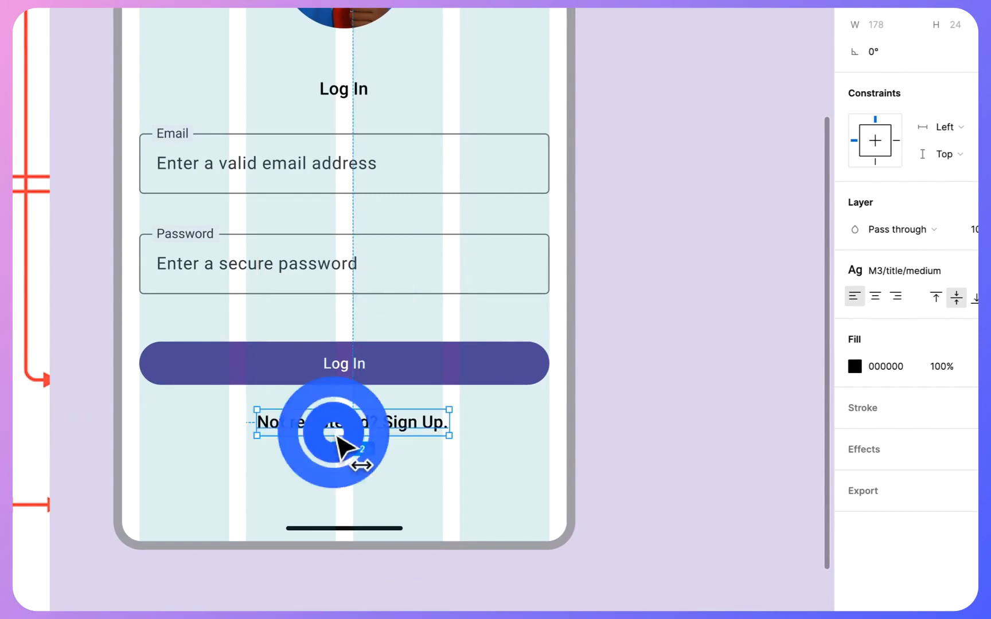
- Hide the layout grid on the Sign Up Page frame and deselect the frame
{"action": "scroll", "coordinate": [344, 444], "scroll_direction": "down", "scroll_amount": 5}
{"action": "left_click", "coordinate": [265, 93]}
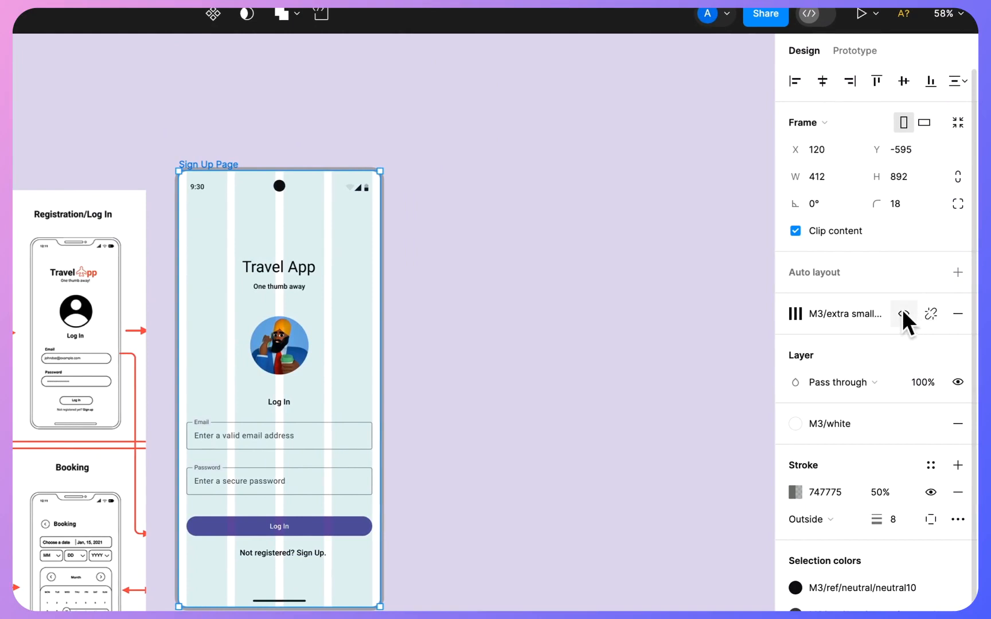
{"action": "left_click", "coordinate": [903, 312]}
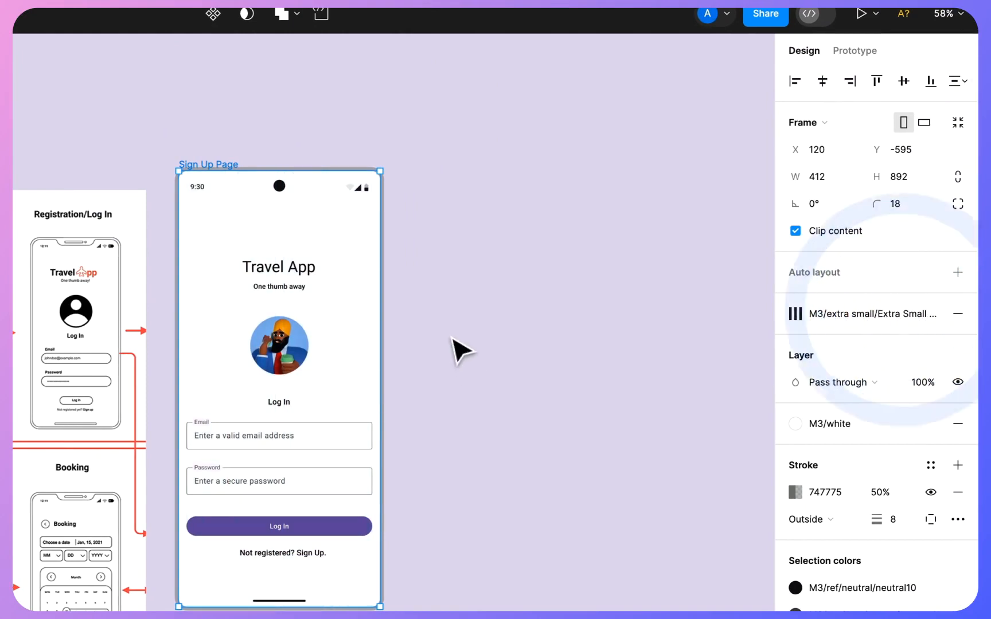
{"action": "left_click", "coordinate": [453, 329]}
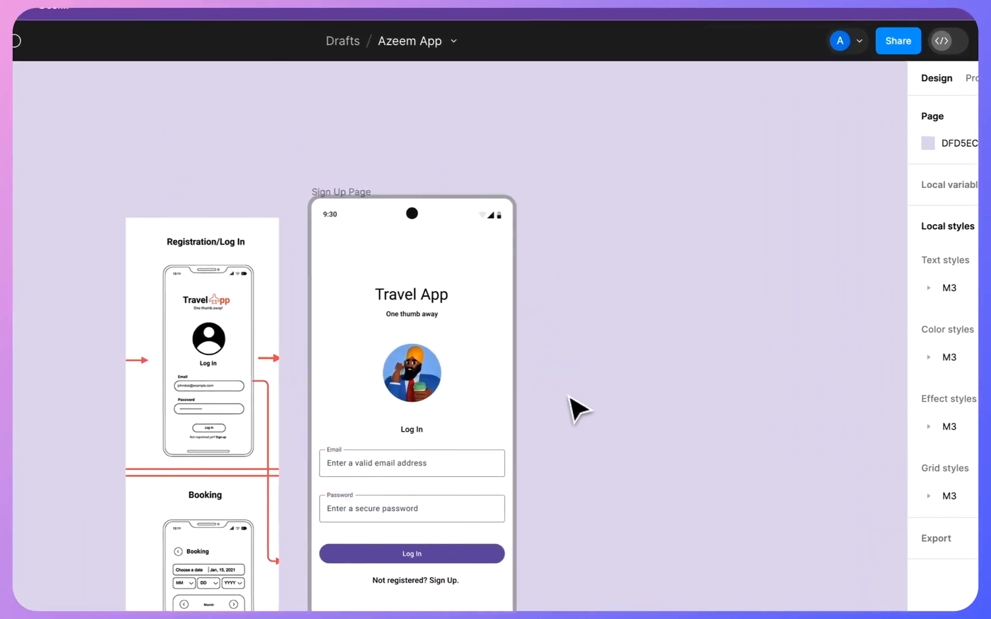
{"action": "scroll", "coordinate": [73, 307], "scroll_direction": "up", "scroll_amount": 5}
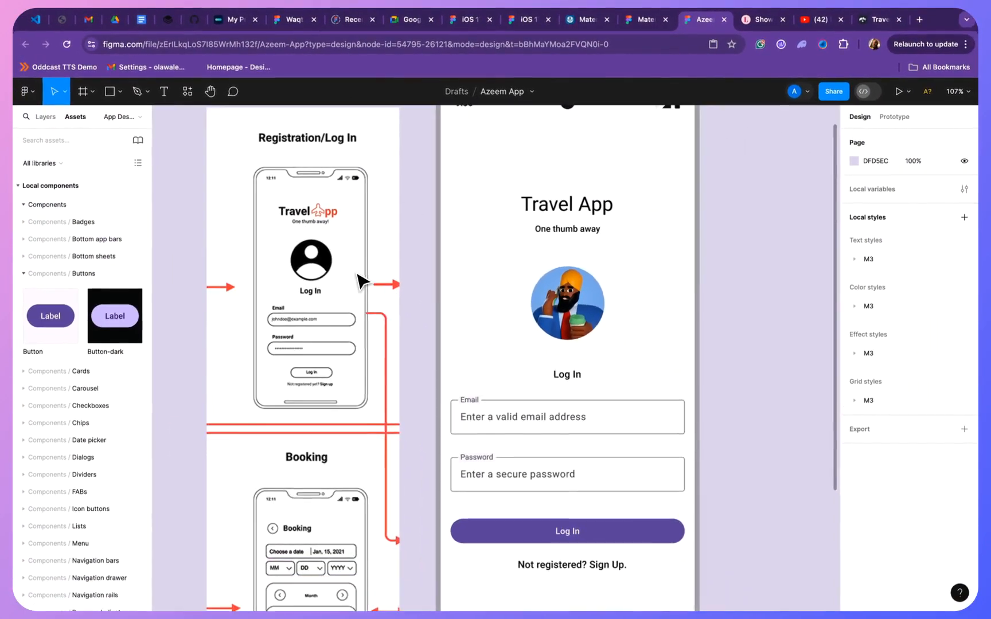
{"action": "scroll", "coordinate": [355, 283], "scroll_direction": "down", "scroll_amount": 4}
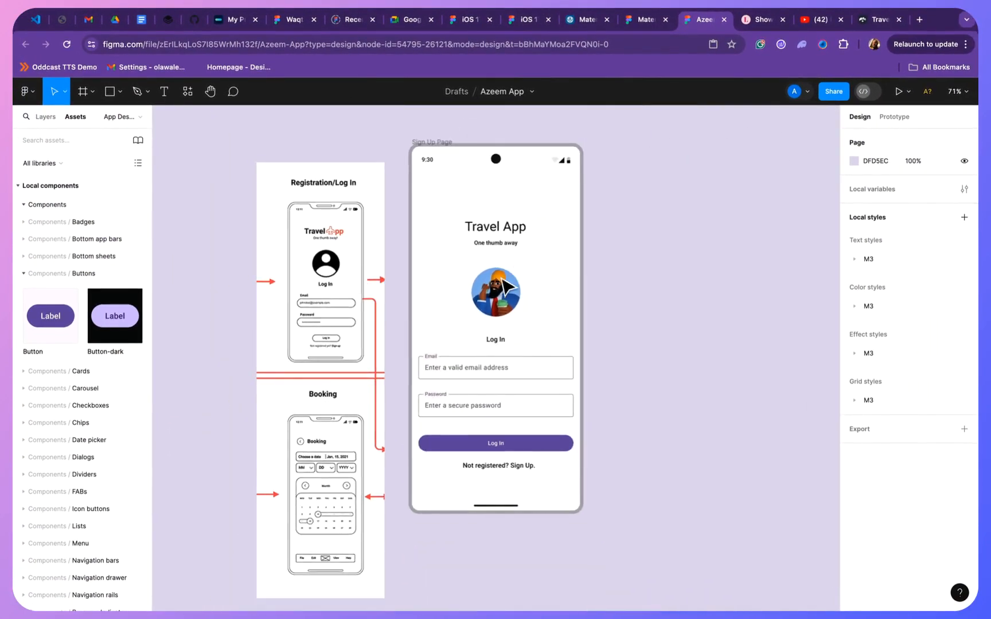
{"action": "left_click", "coordinate": [503, 283]}
{"action": "left_click", "coordinate": [615, 297]}
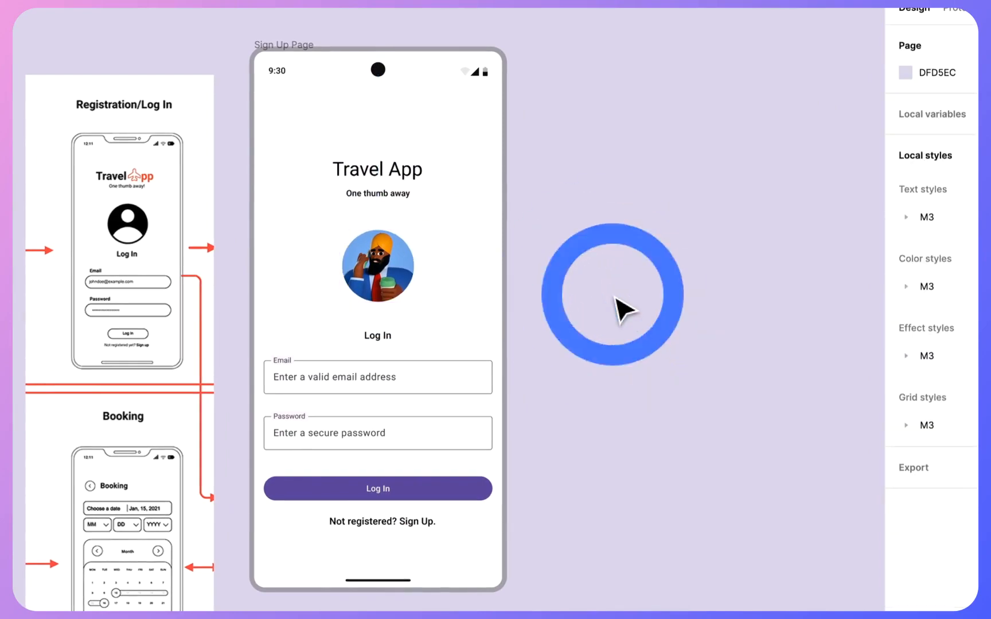